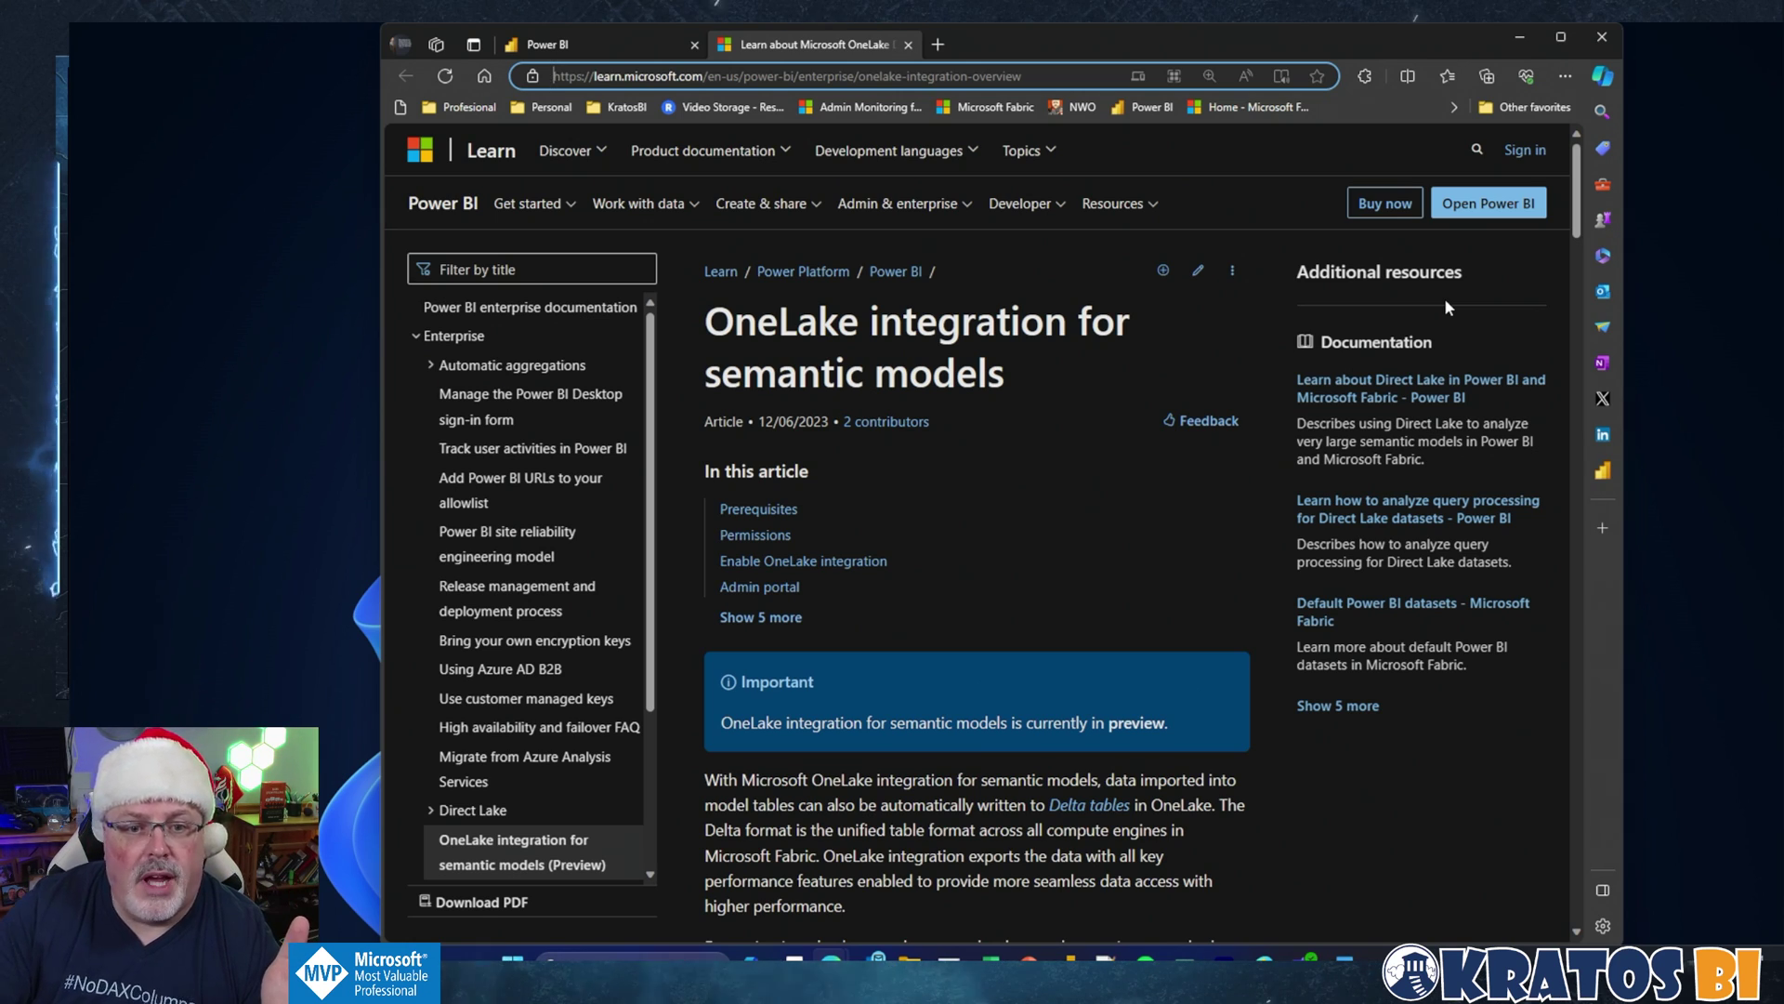
Step: Scroll the 'OneLake integration for semantic models' article down to its architecture diagram and Prerequisites
left_click_drag(792, 423, 772, 428)
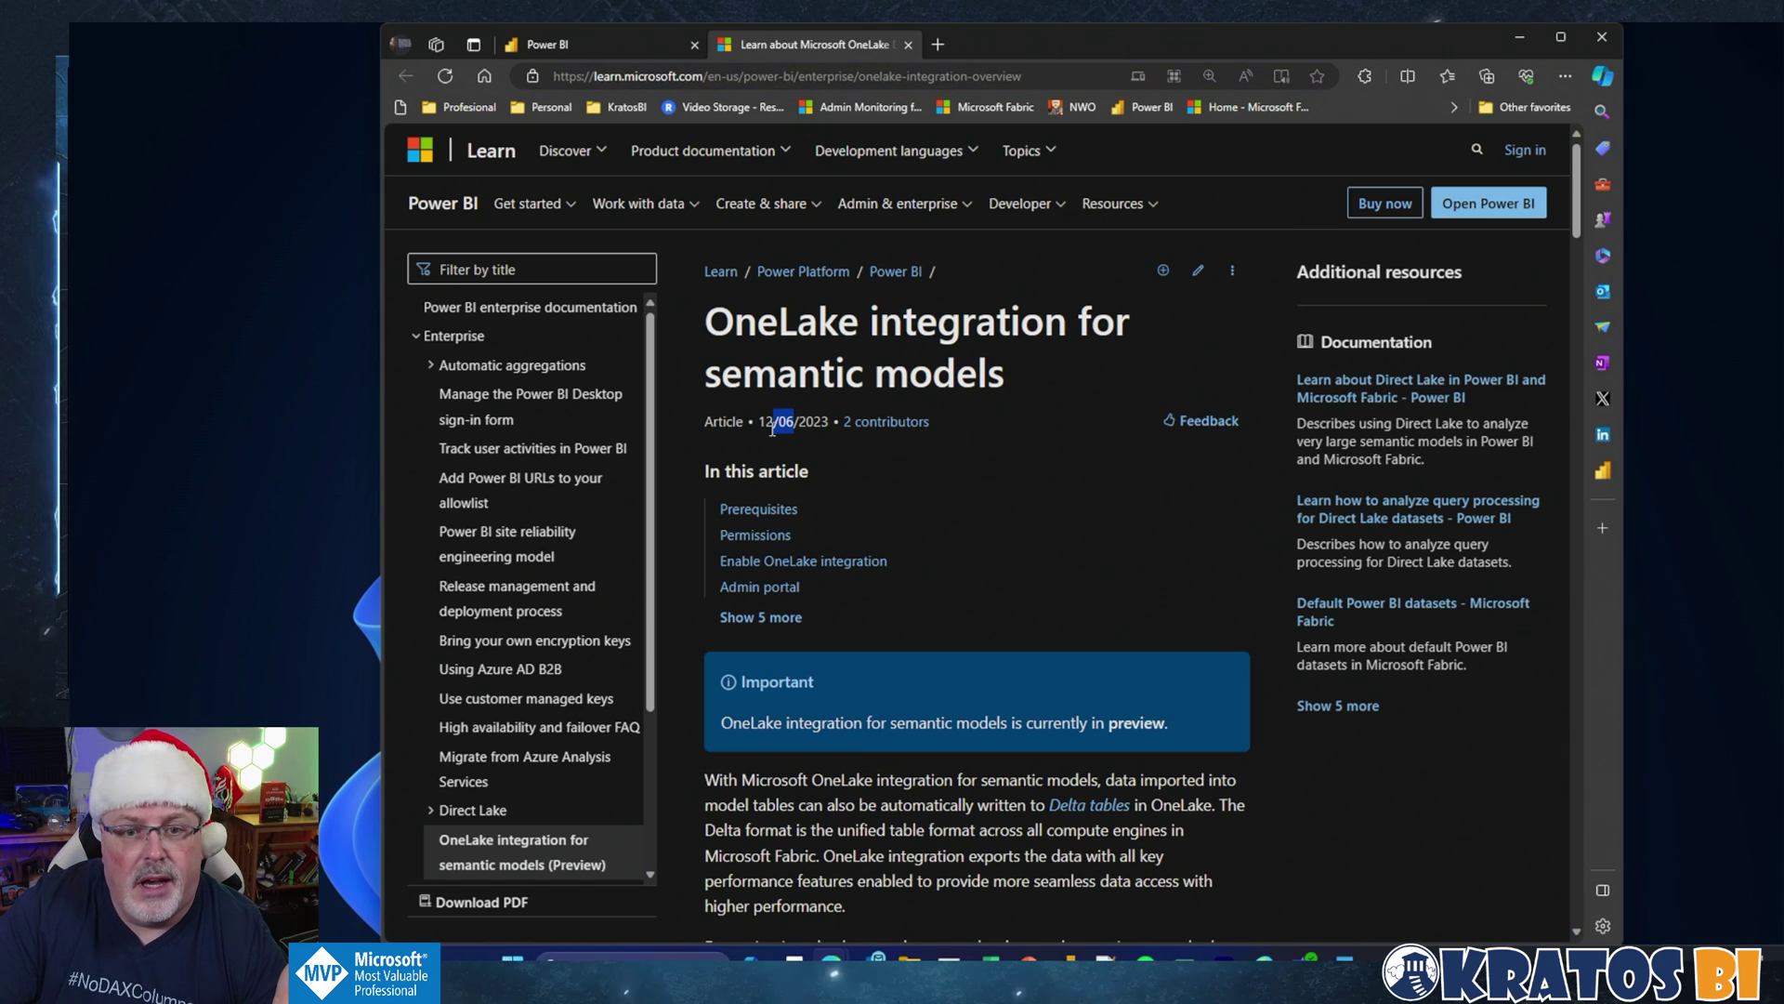
left_click(944, 482)
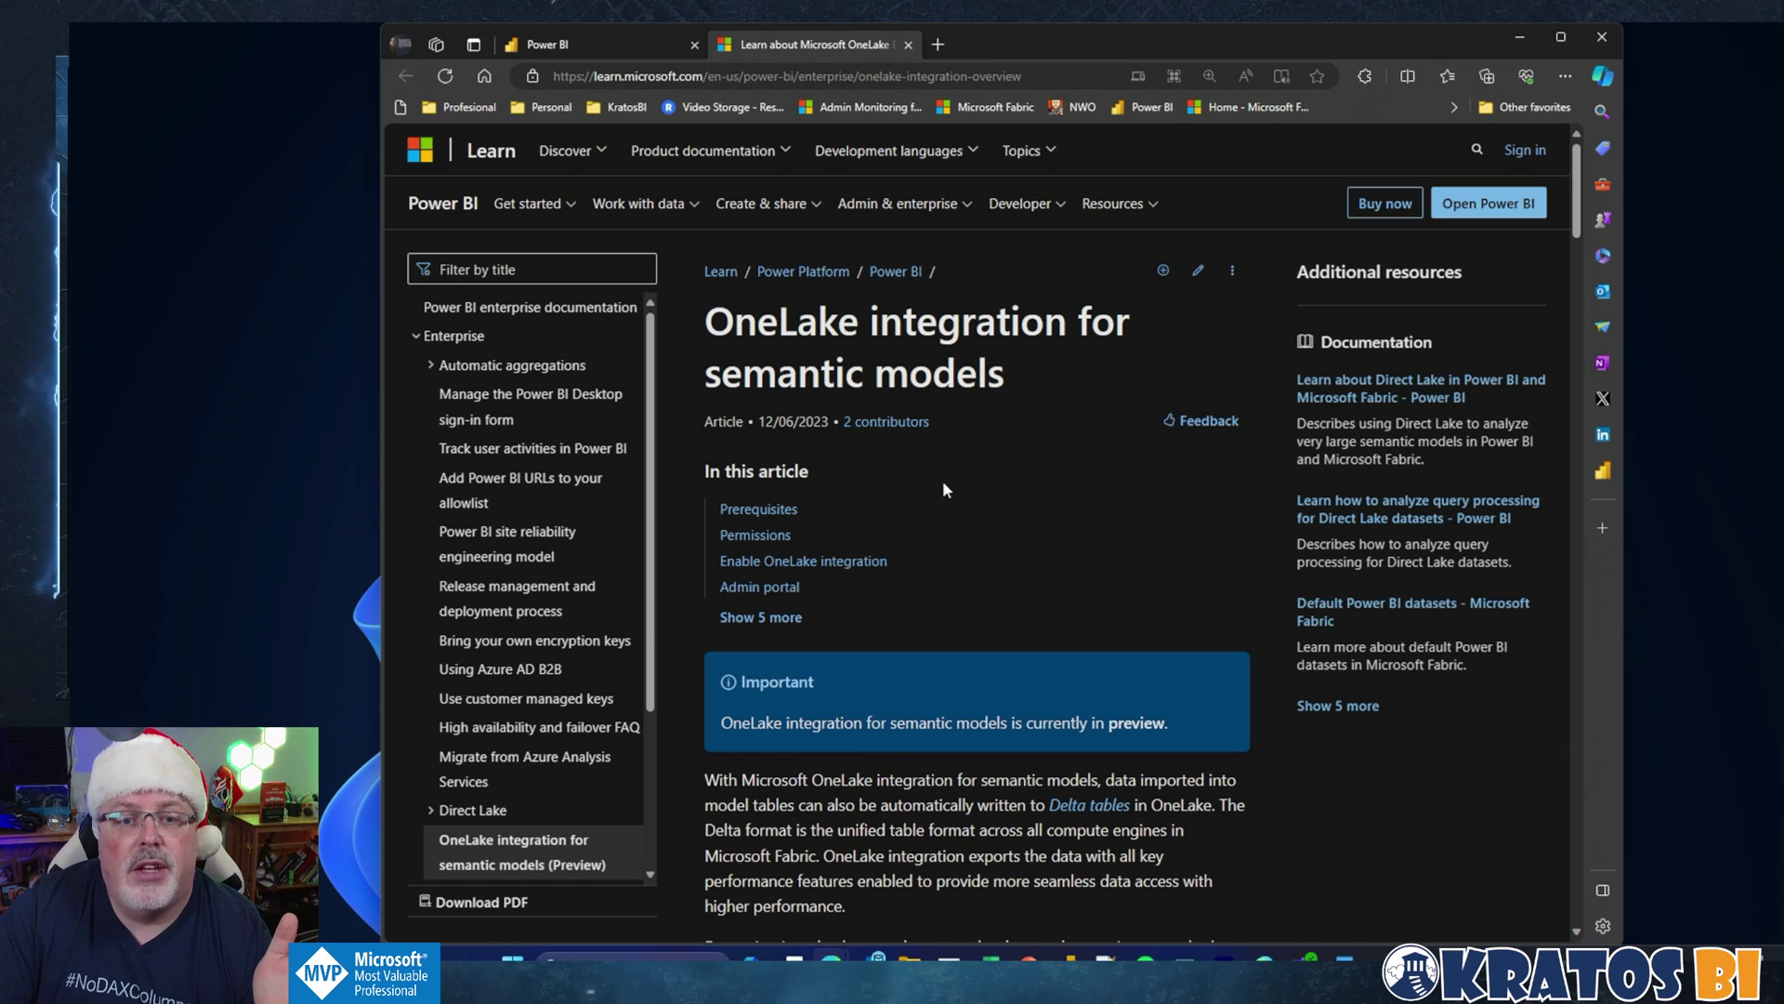
scroll(950, 515, "down", 8)
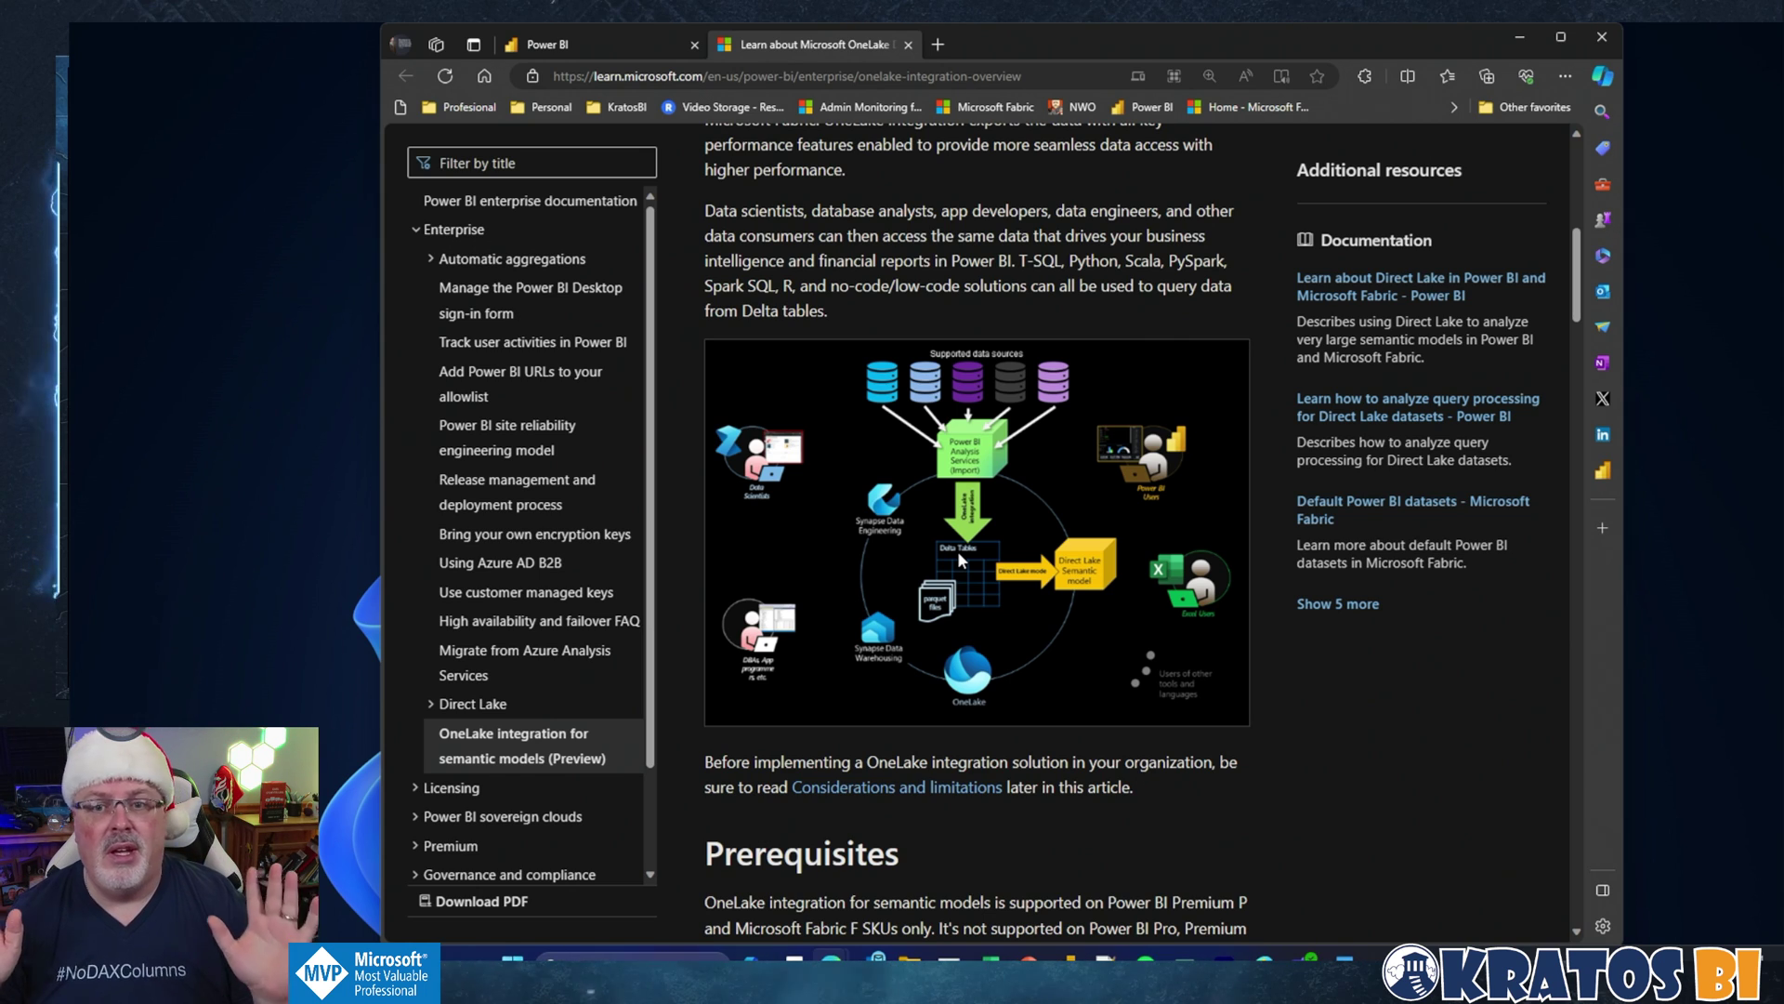
Step: Switch to the Power BI service Home page tab
left_click(597, 54)
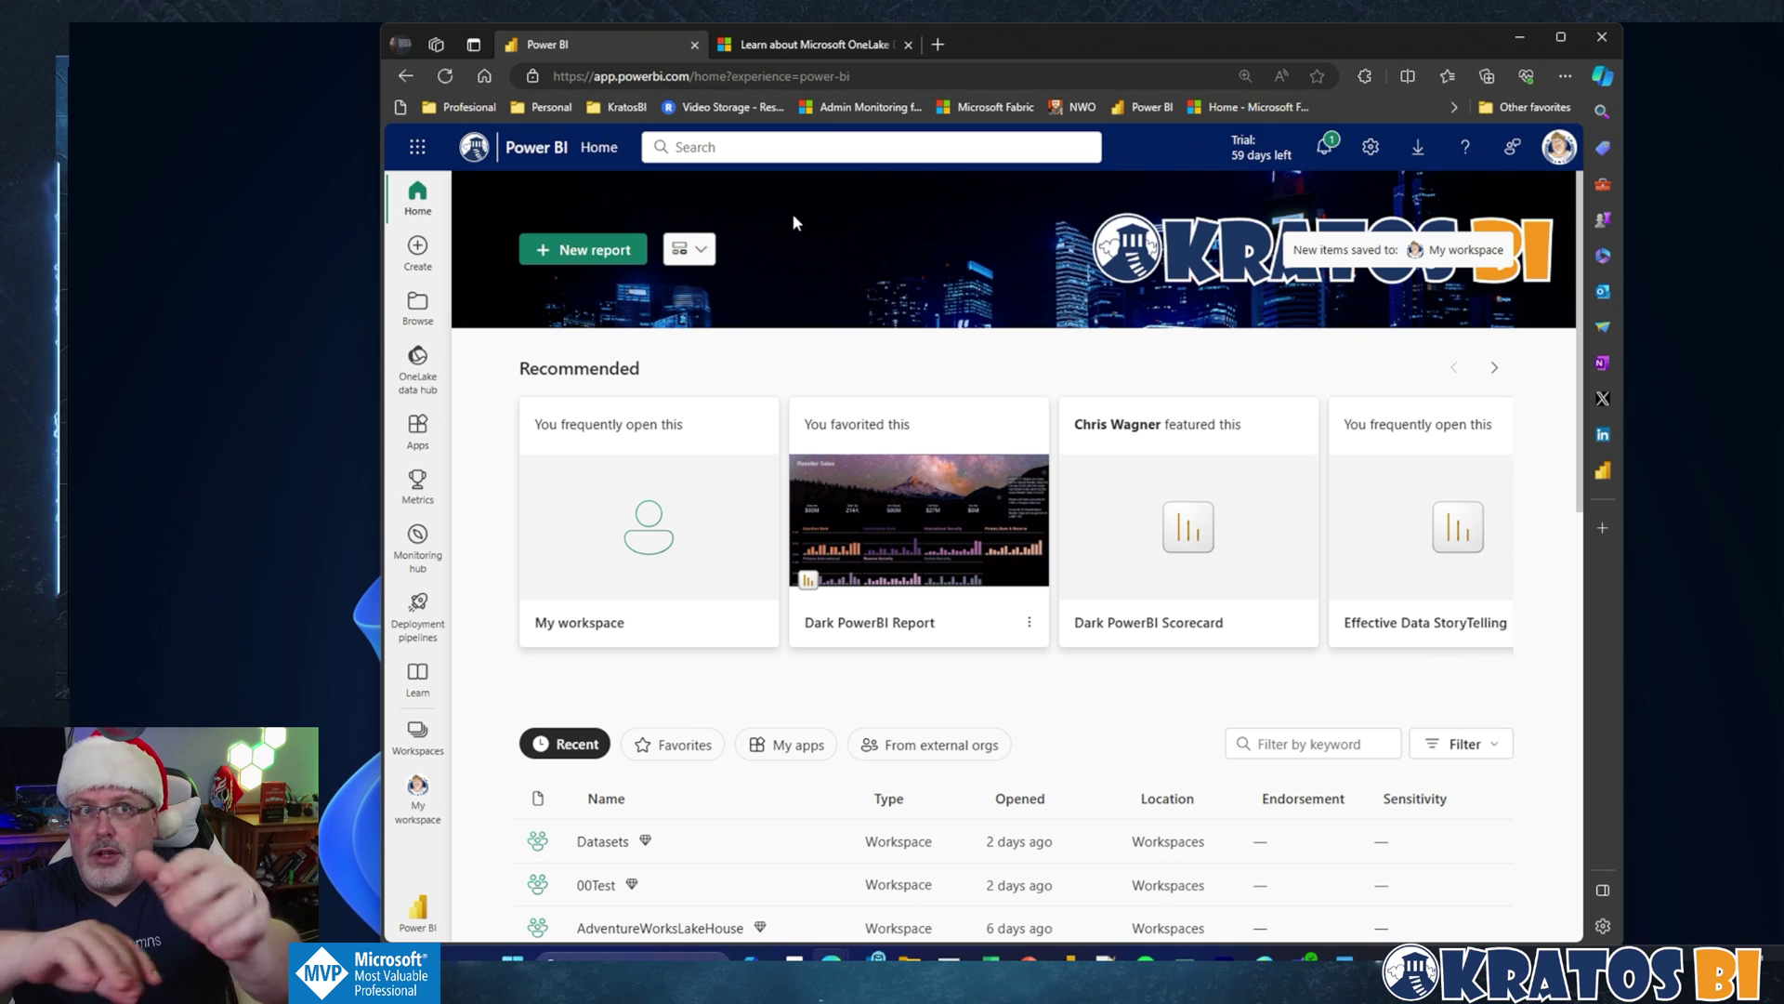
Step: Create a new workspace named 'OneLake Semantic Model' from the Workspaces list
left_click(427, 258)
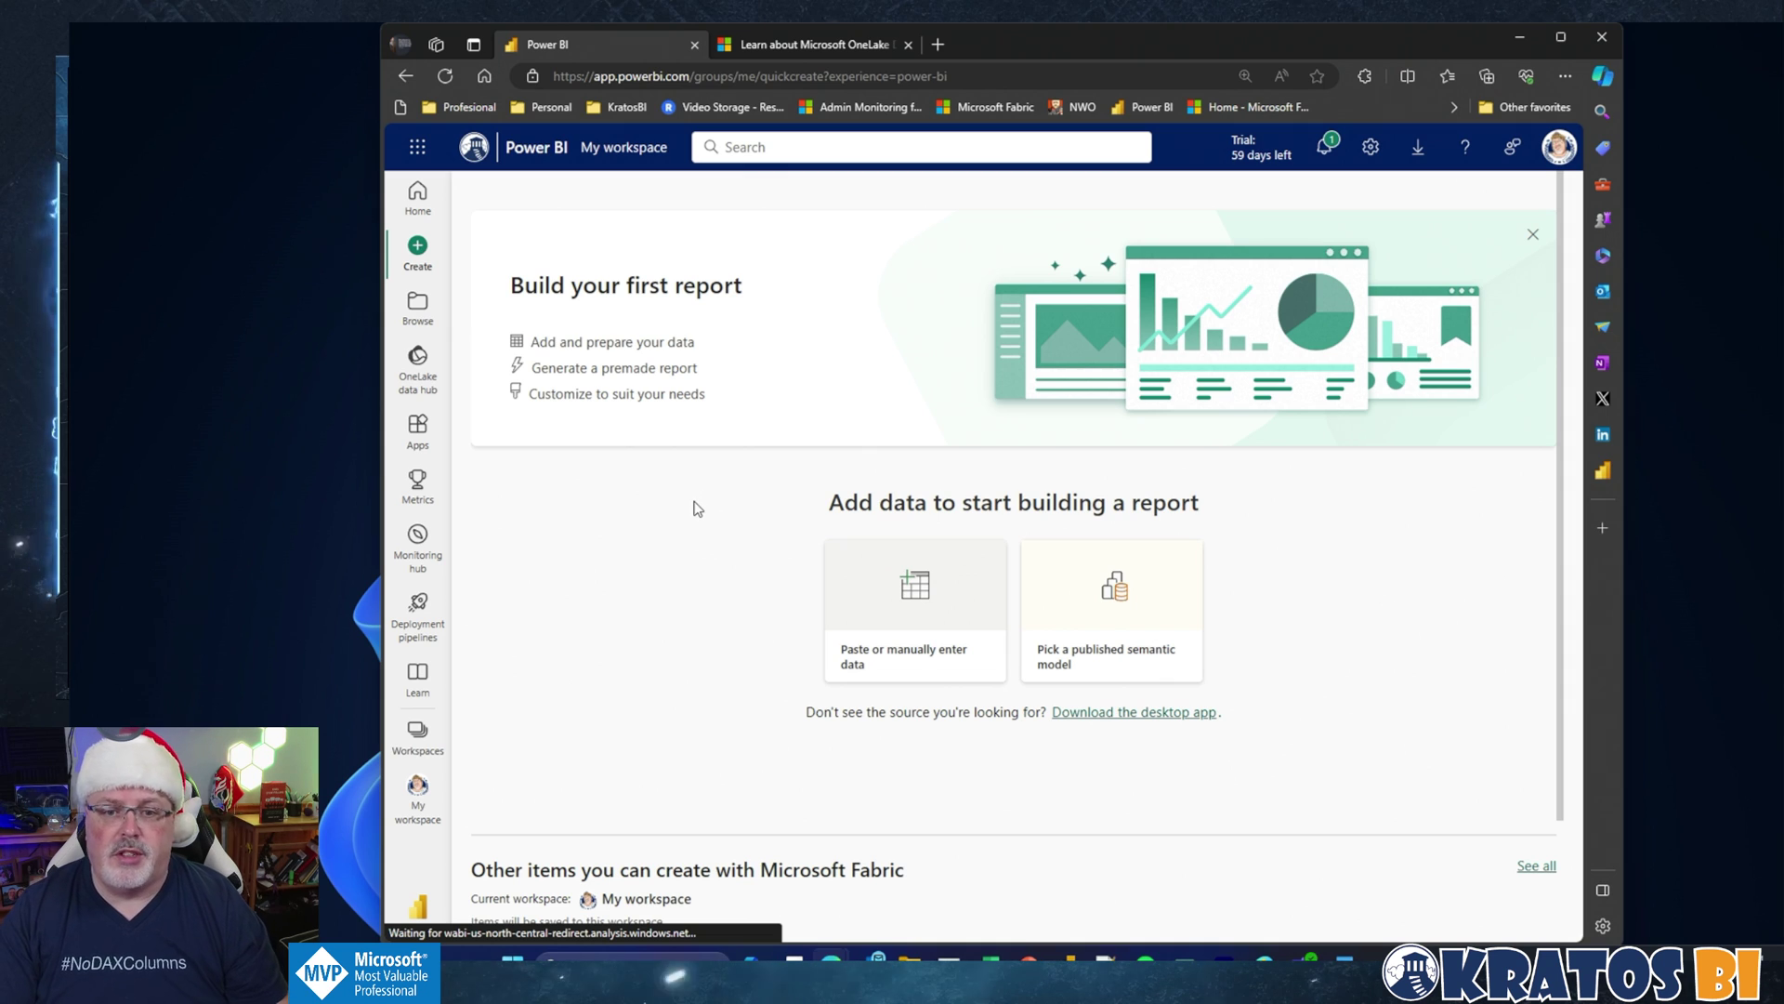
left_click(417, 734)
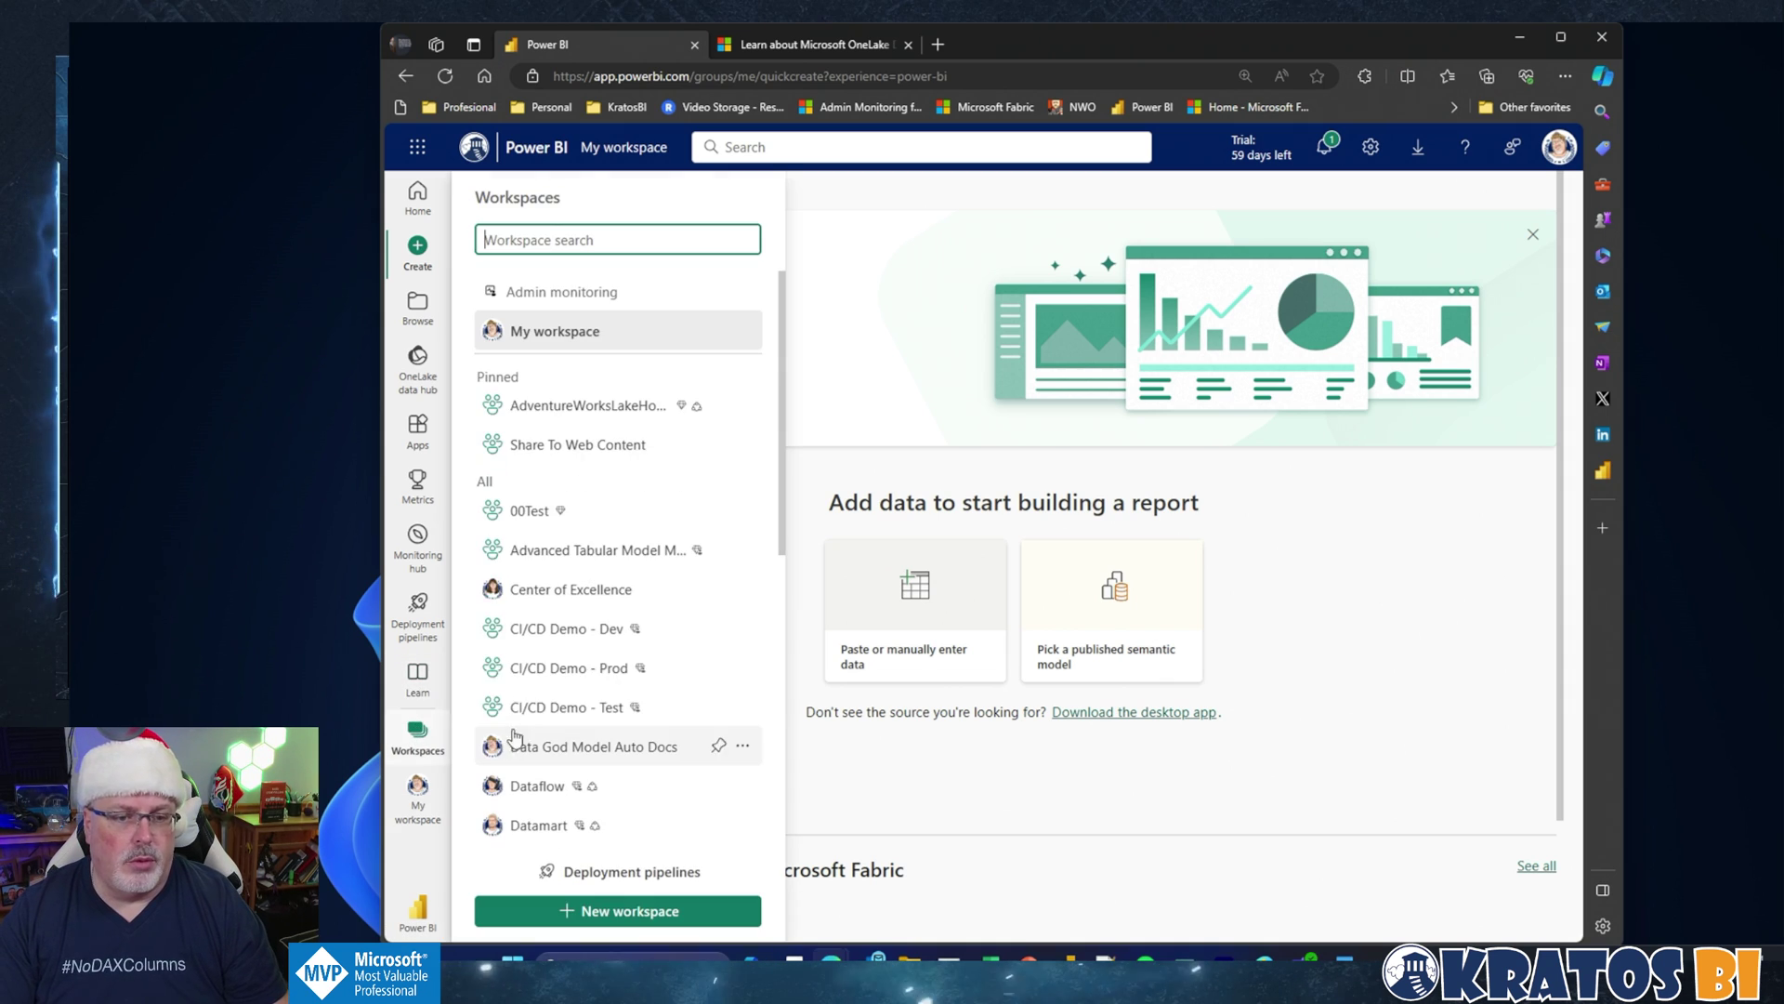
left_click(596, 914)
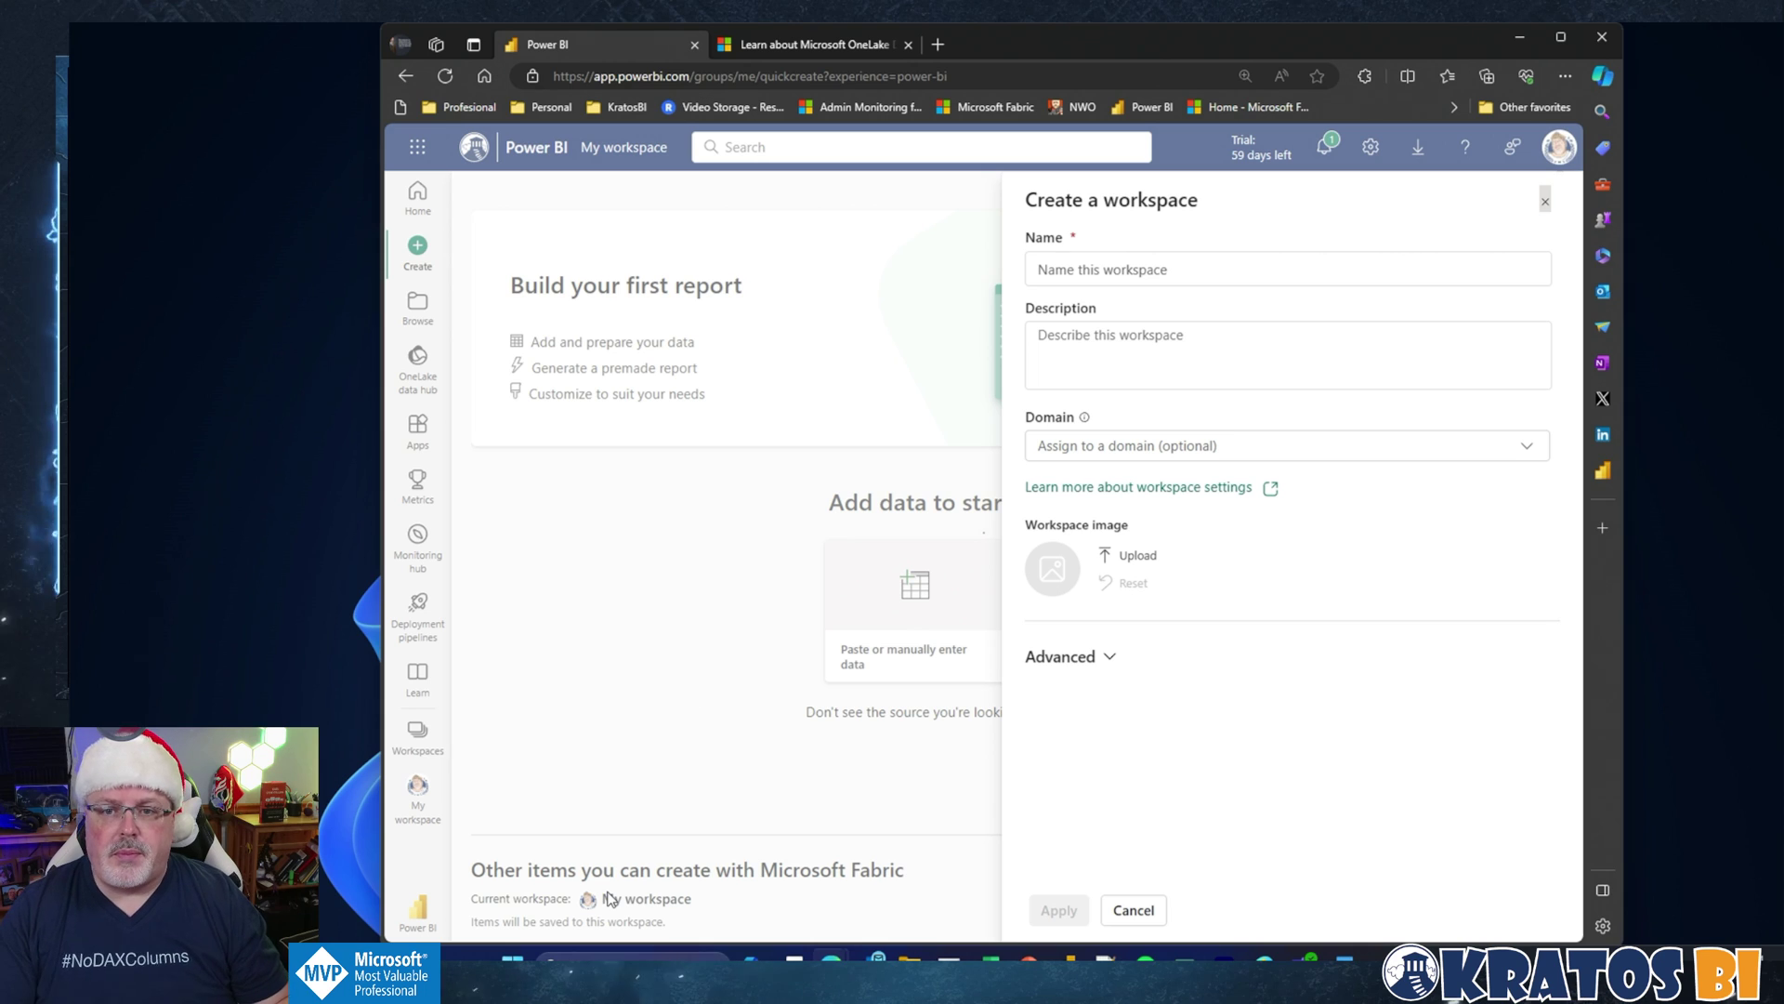
left_click(1079, 266)
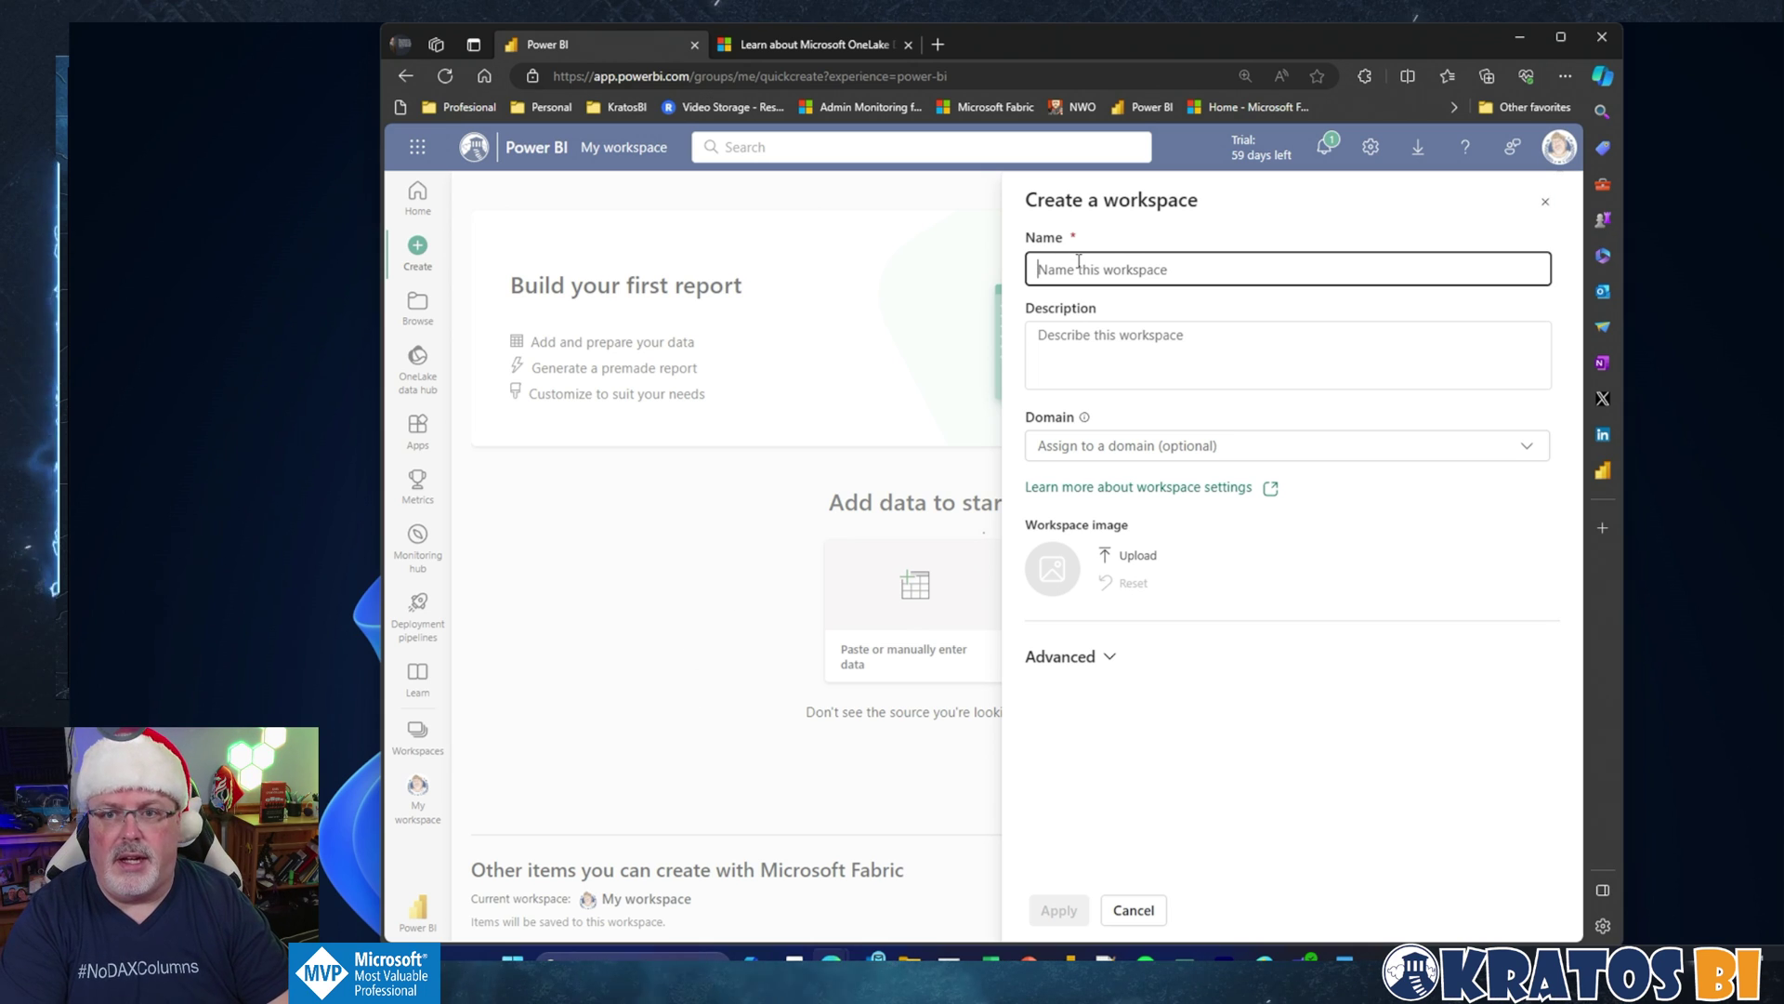
type("OneLake Semantic Model")
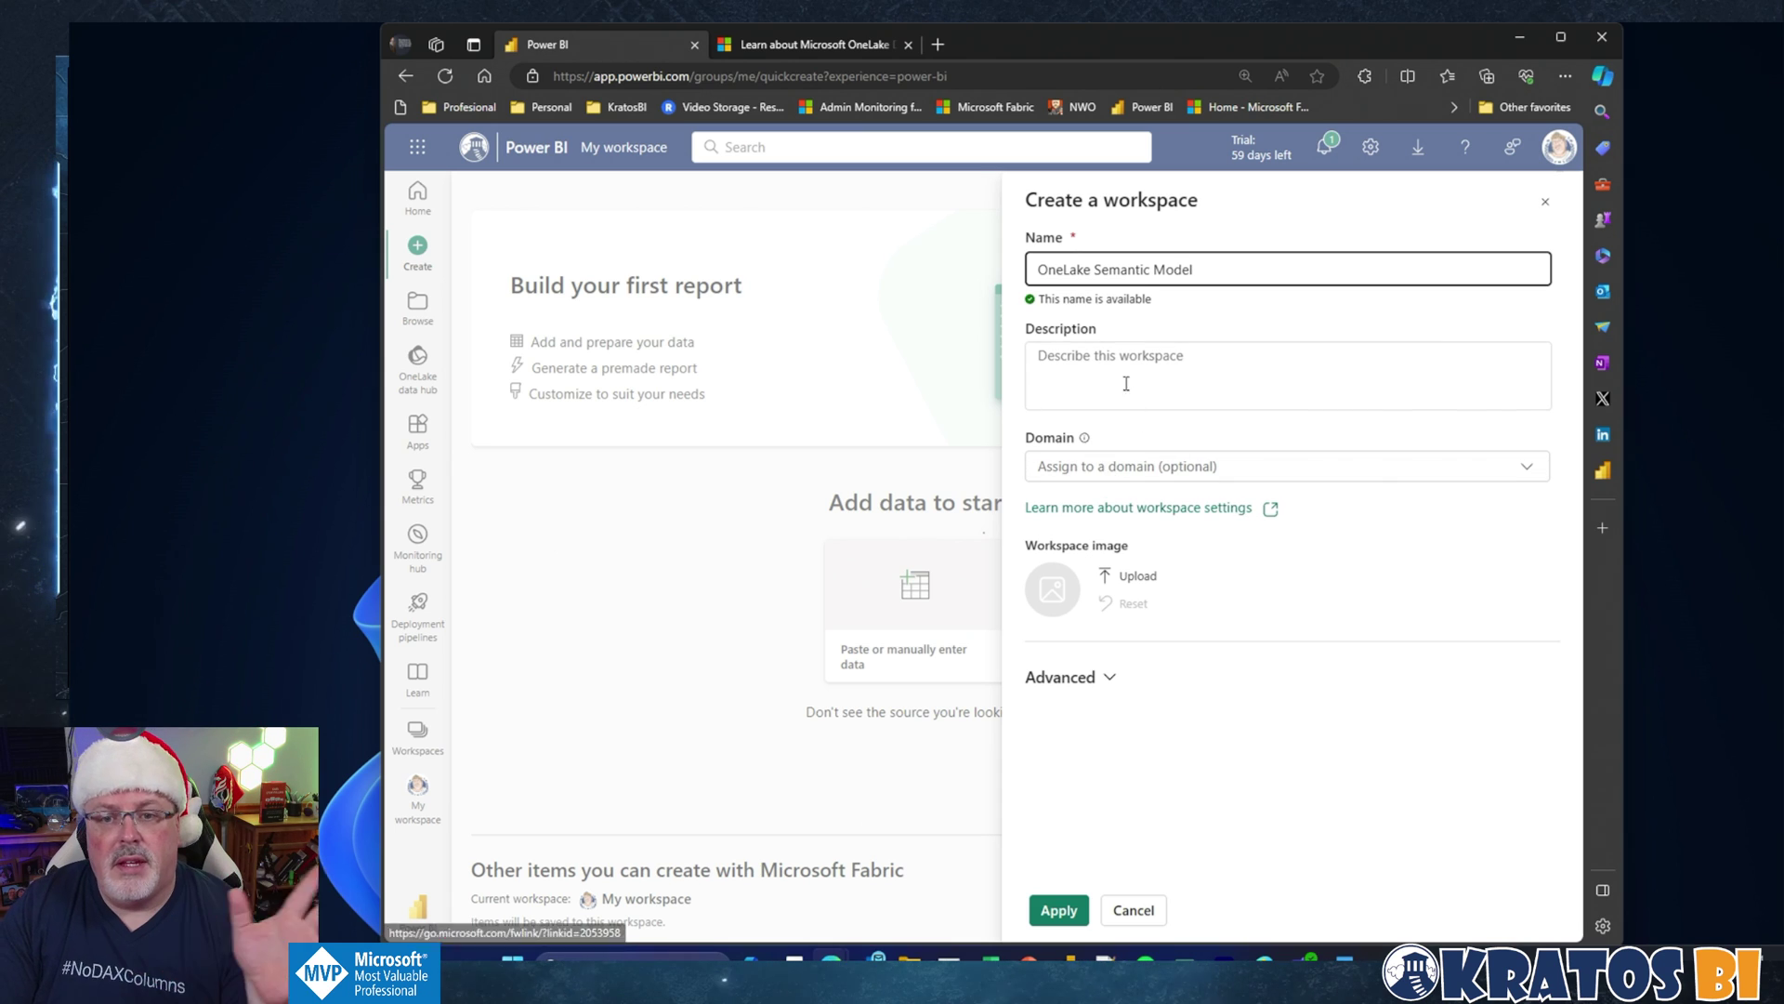
left_click(1186, 359)
left_click(1058, 910)
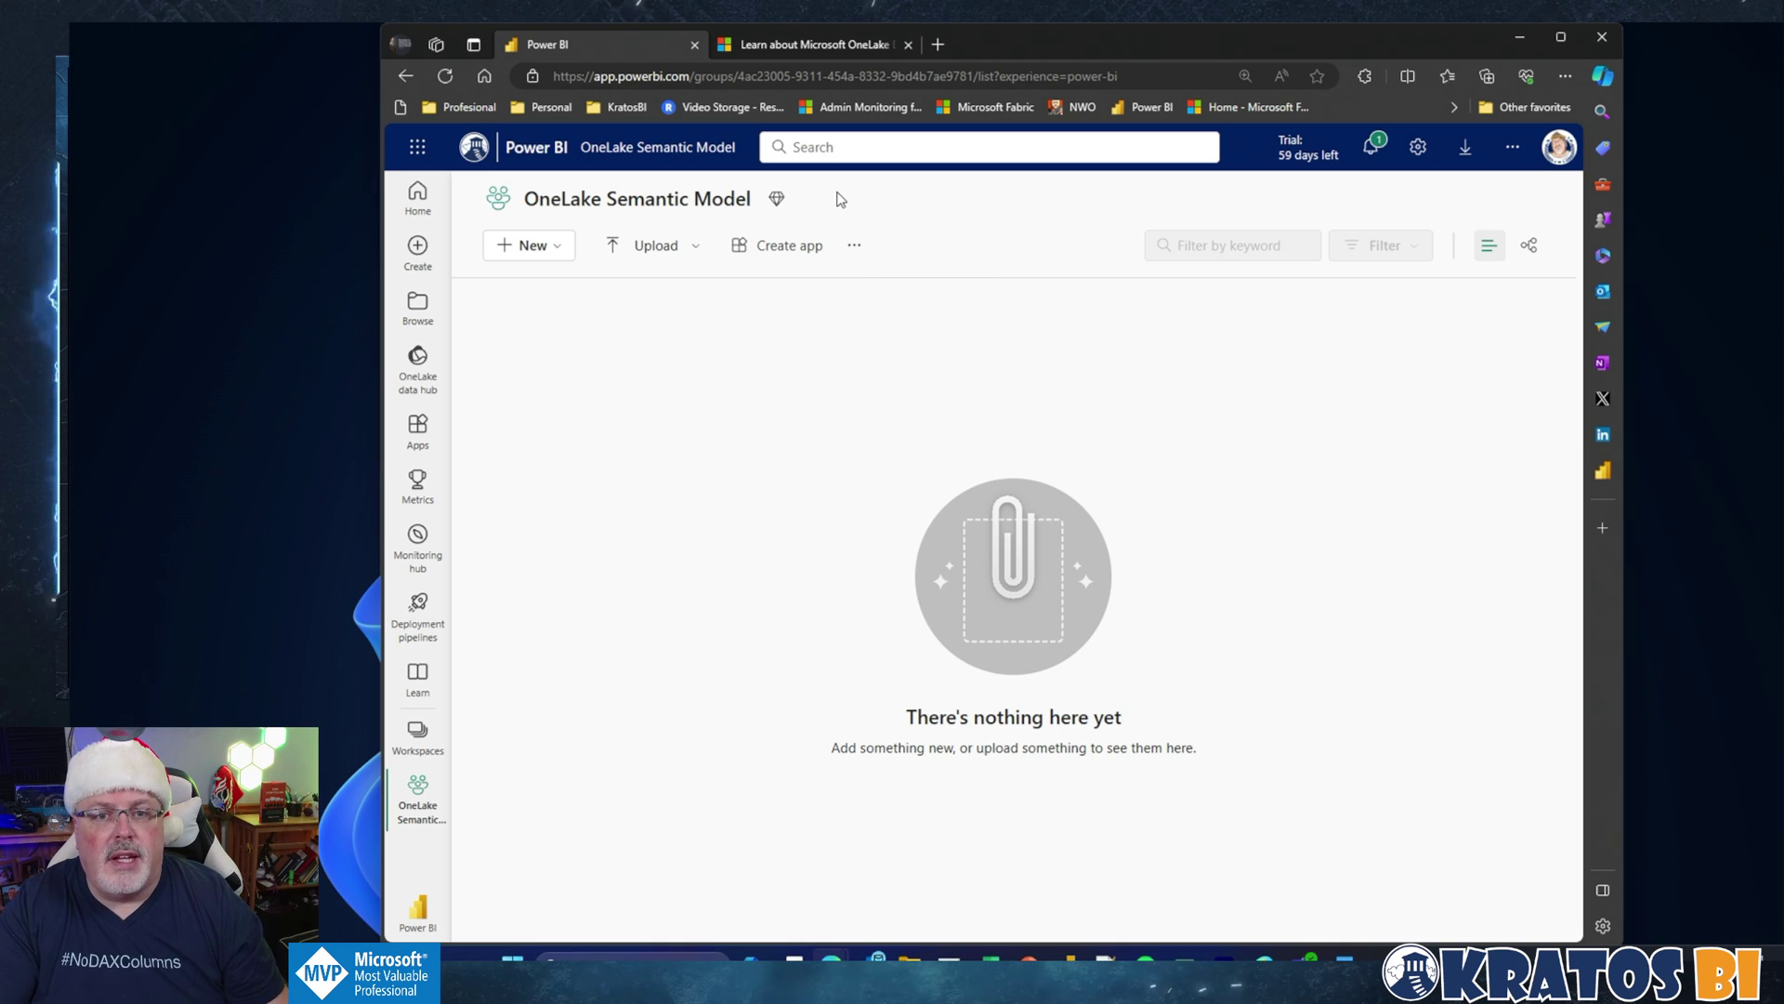
Step: Read the article's large-storage-format prerequisites, then open the workspace's more-options menu in Power BI
key("ctrl+Tab")
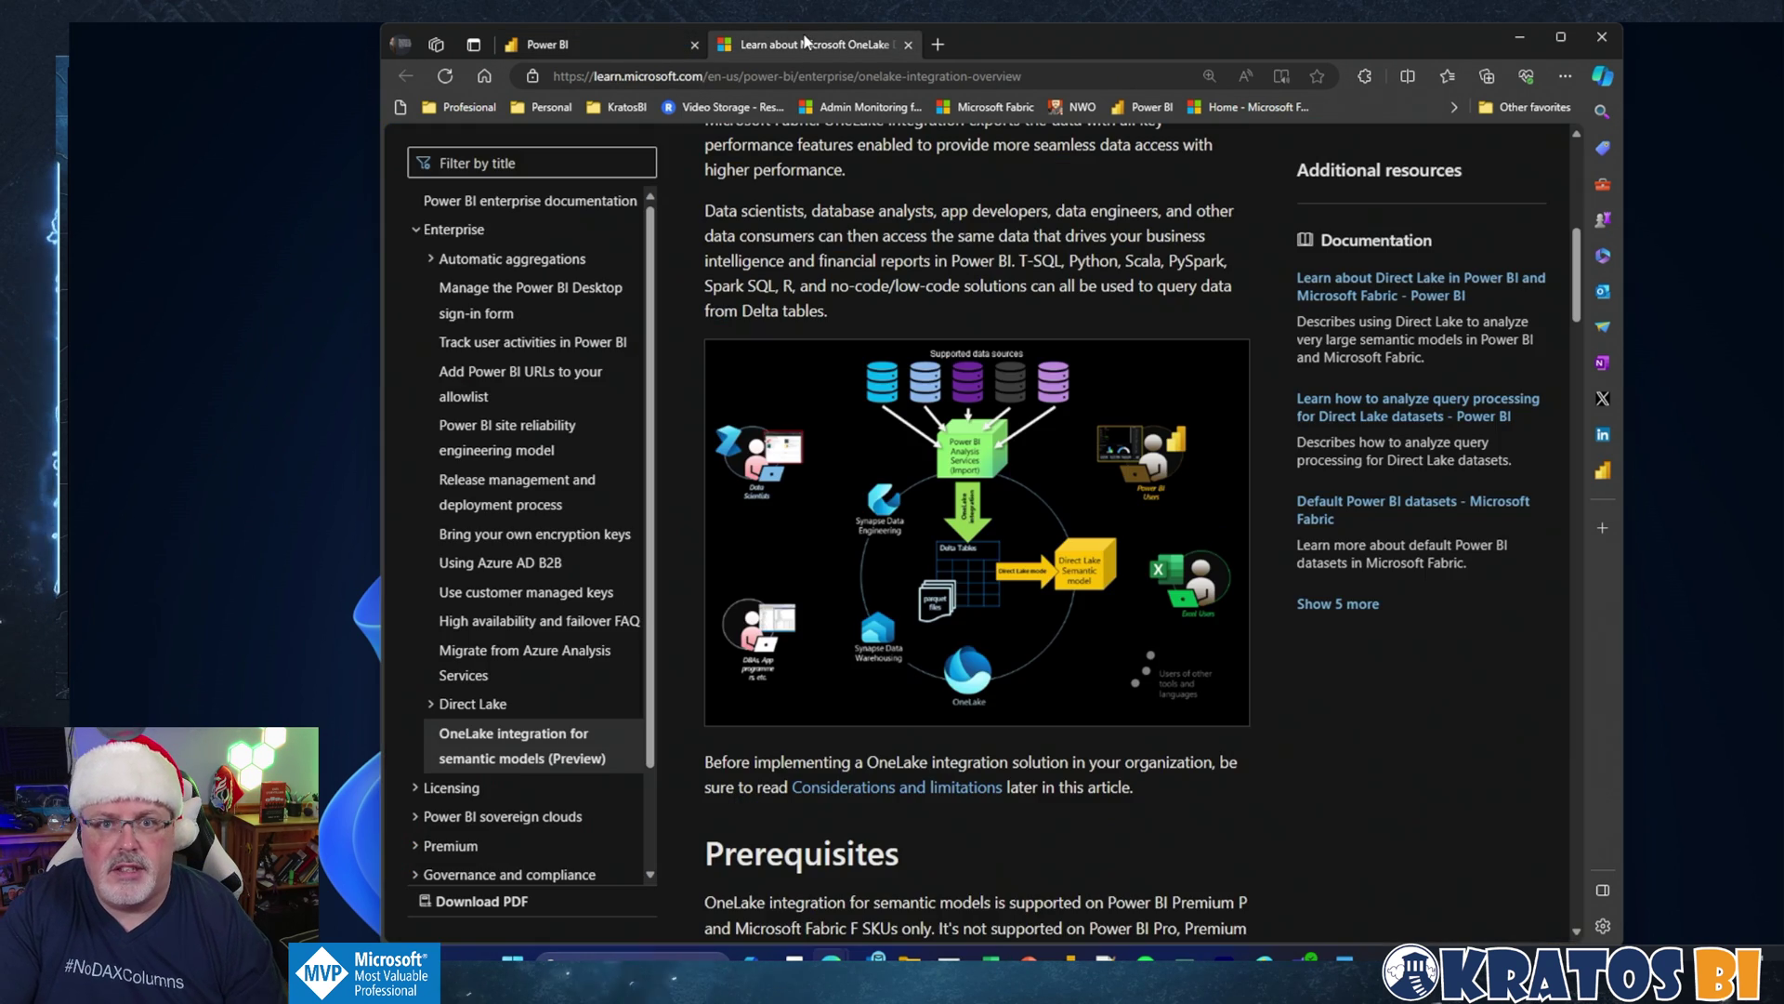
scroll(943, 667, "down", 5)
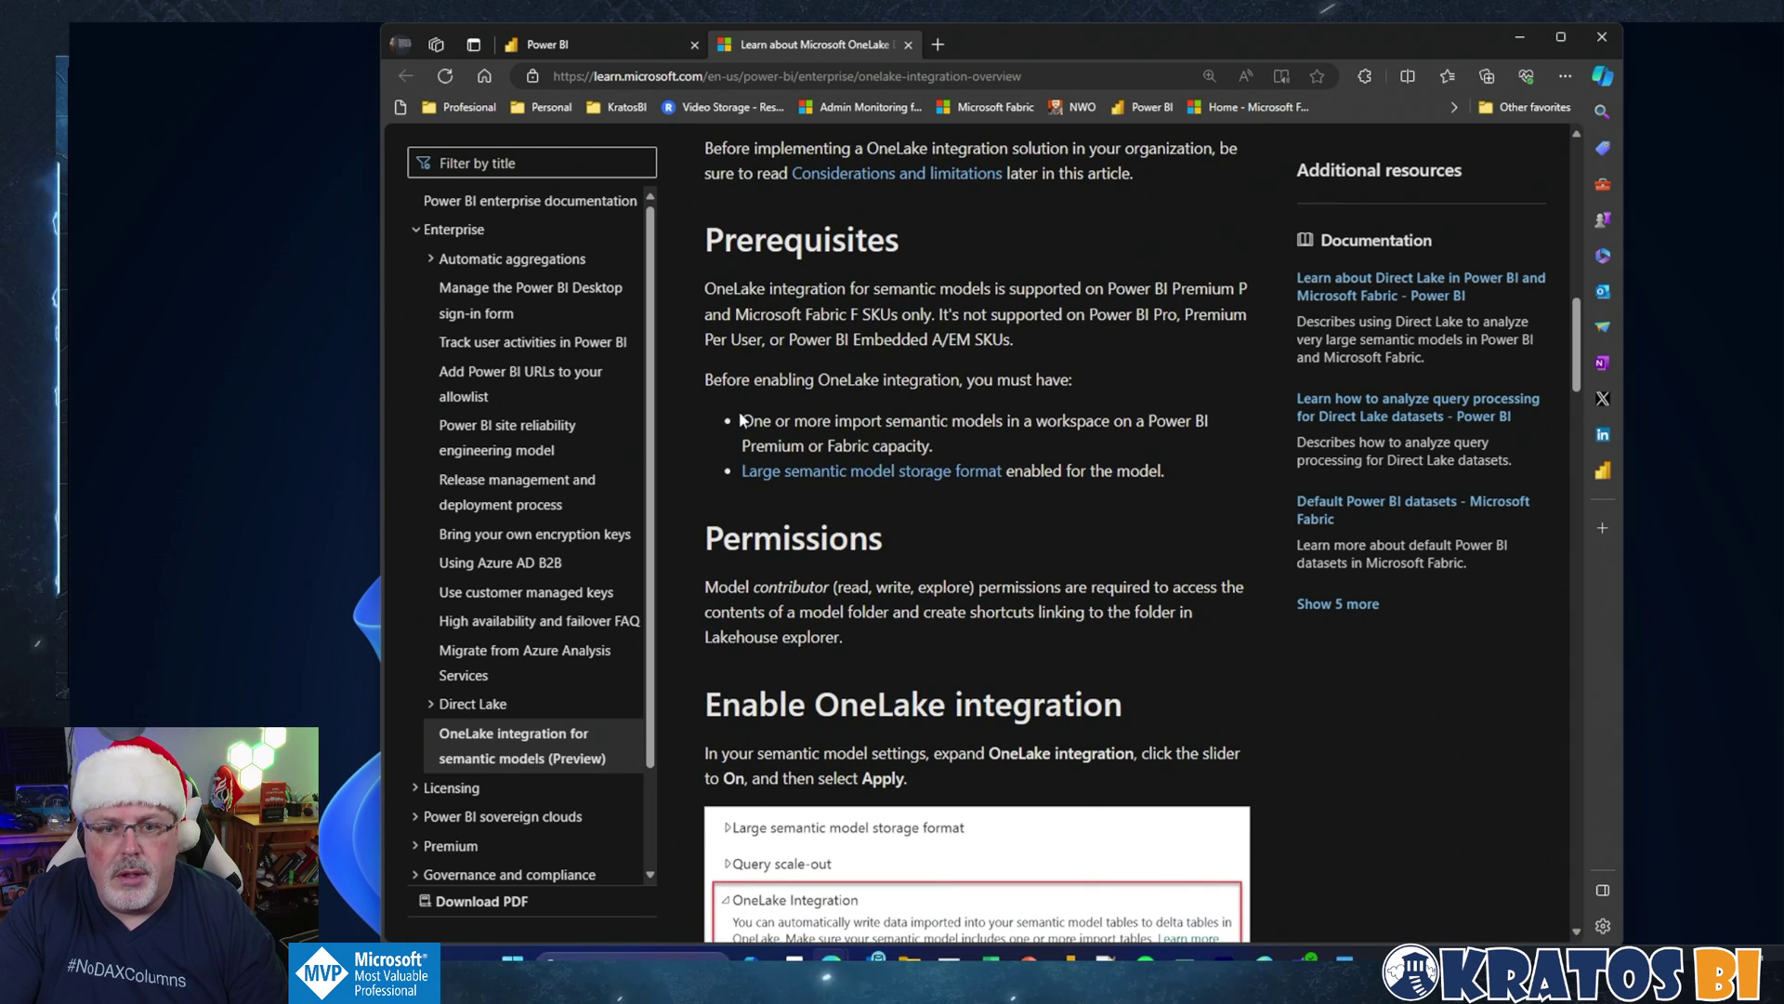
left_click_drag(741, 420, 939, 441)
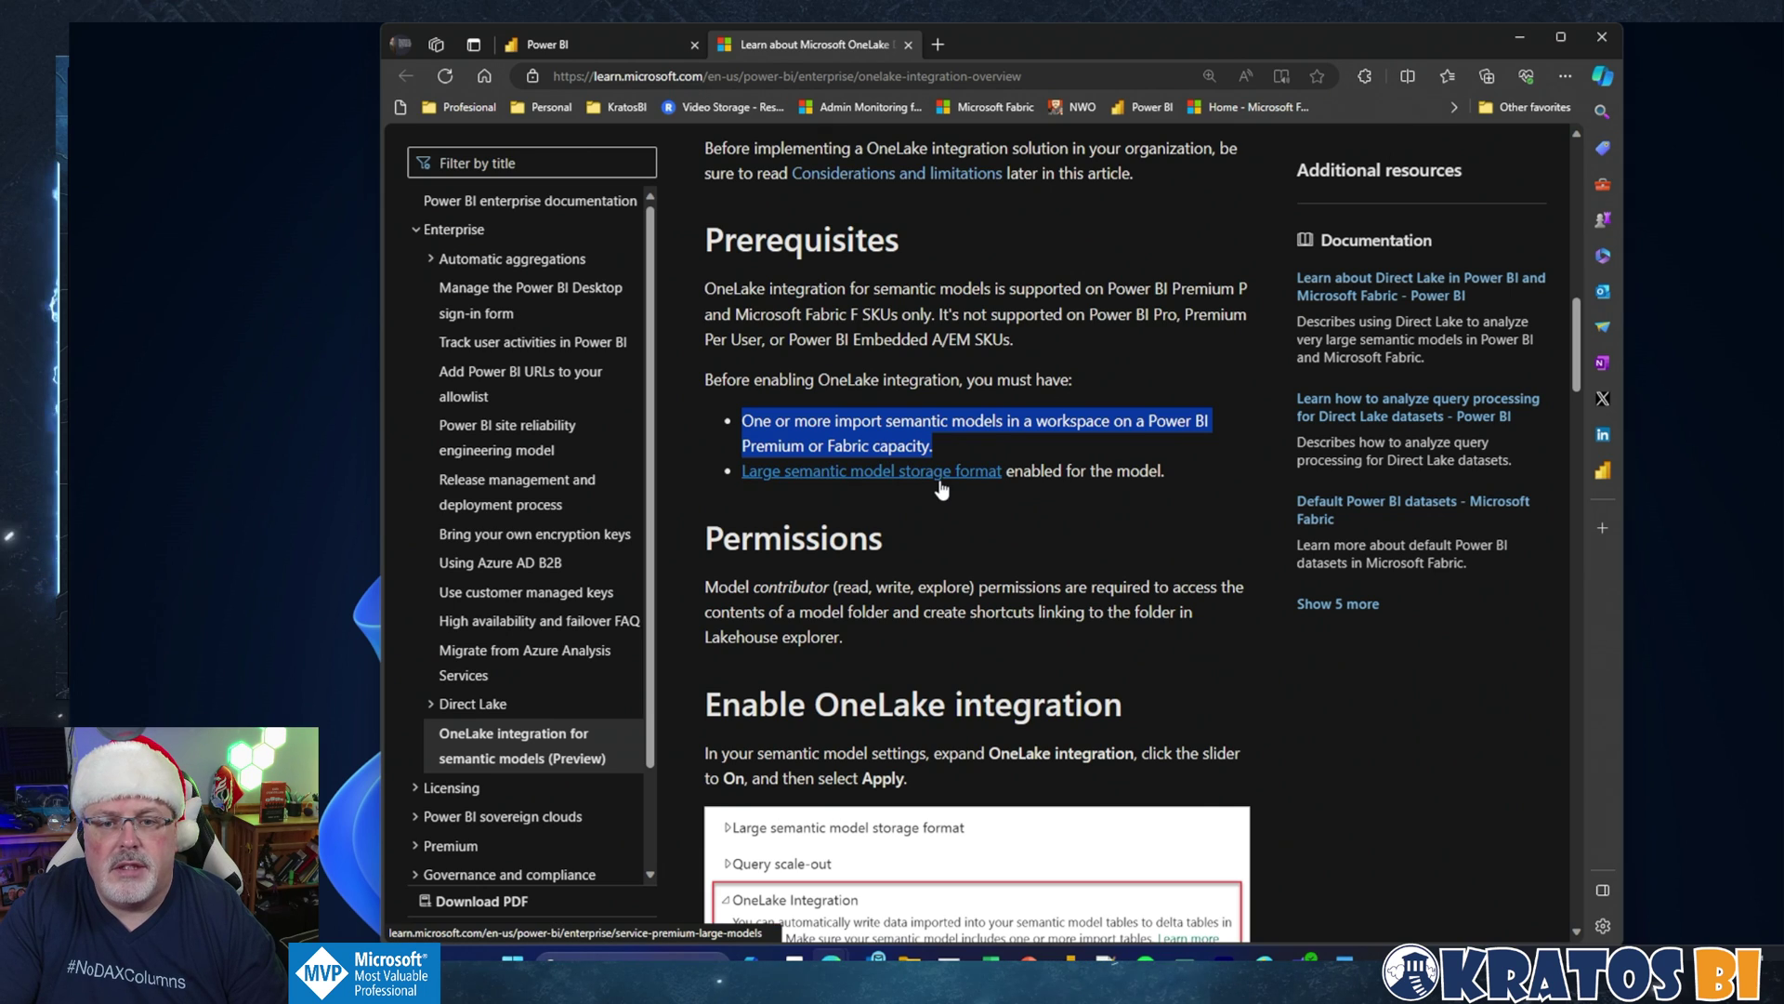
left_click_drag(1116, 472, 1167, 478)
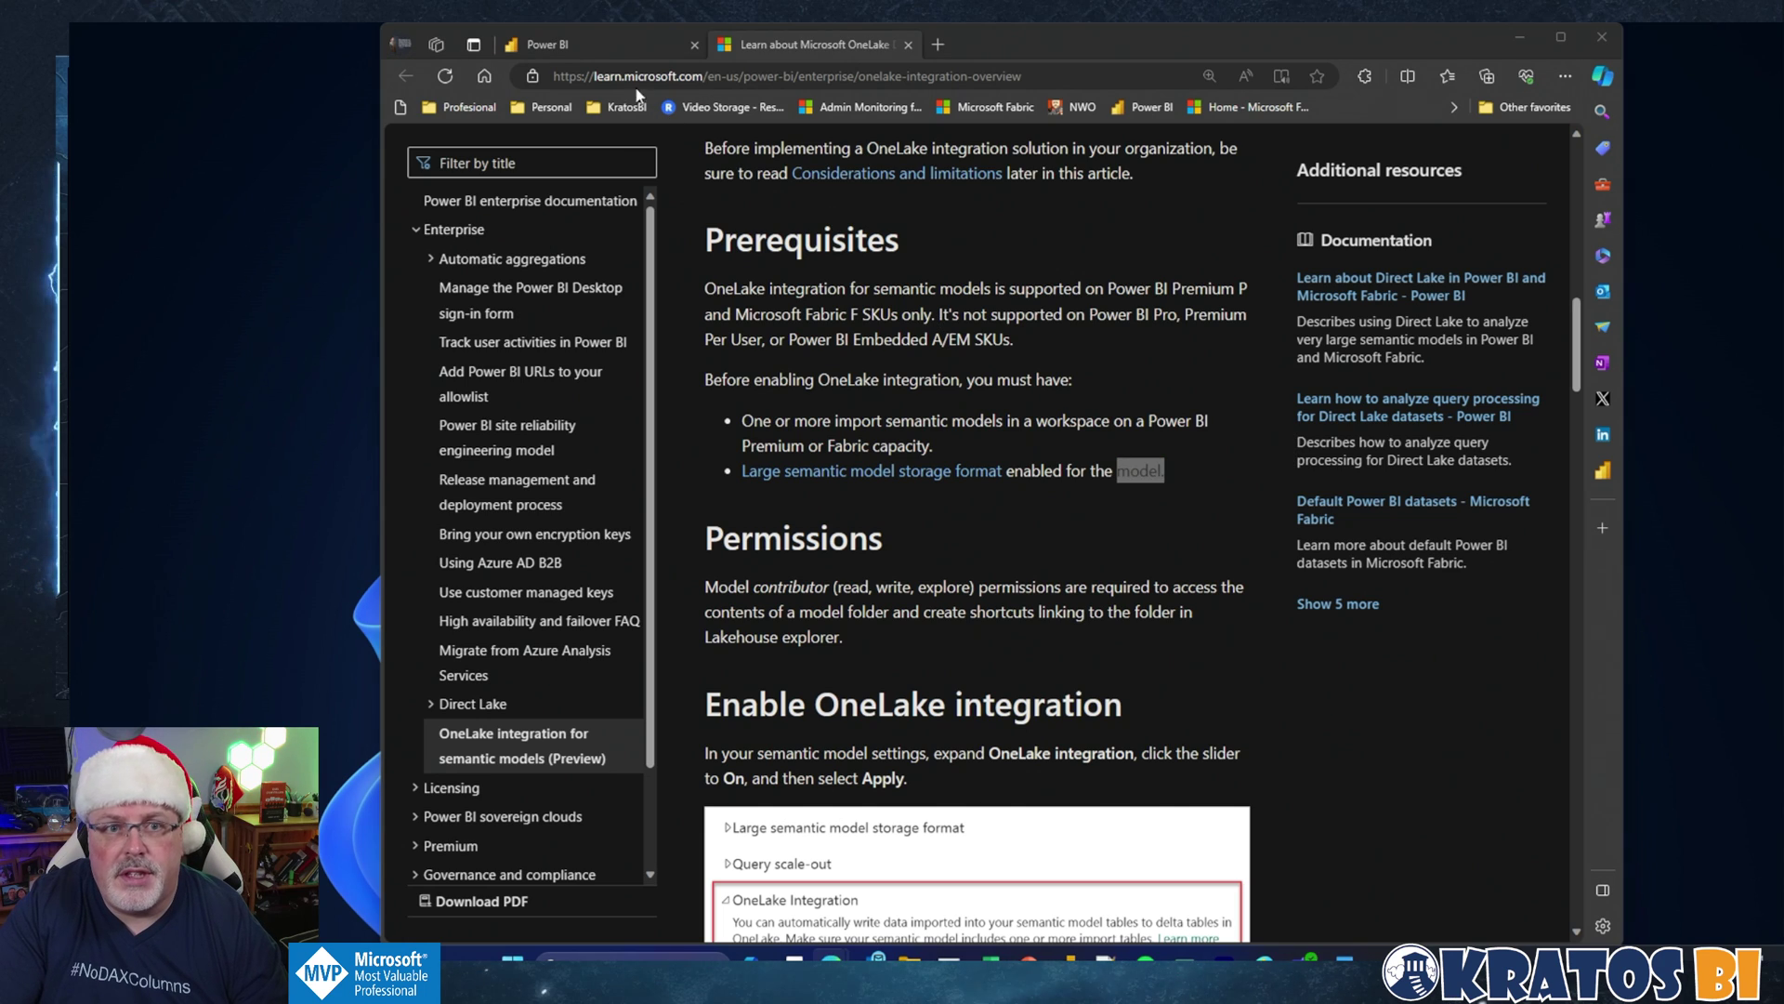
left_click(609, 51)
left_click(854, 245)
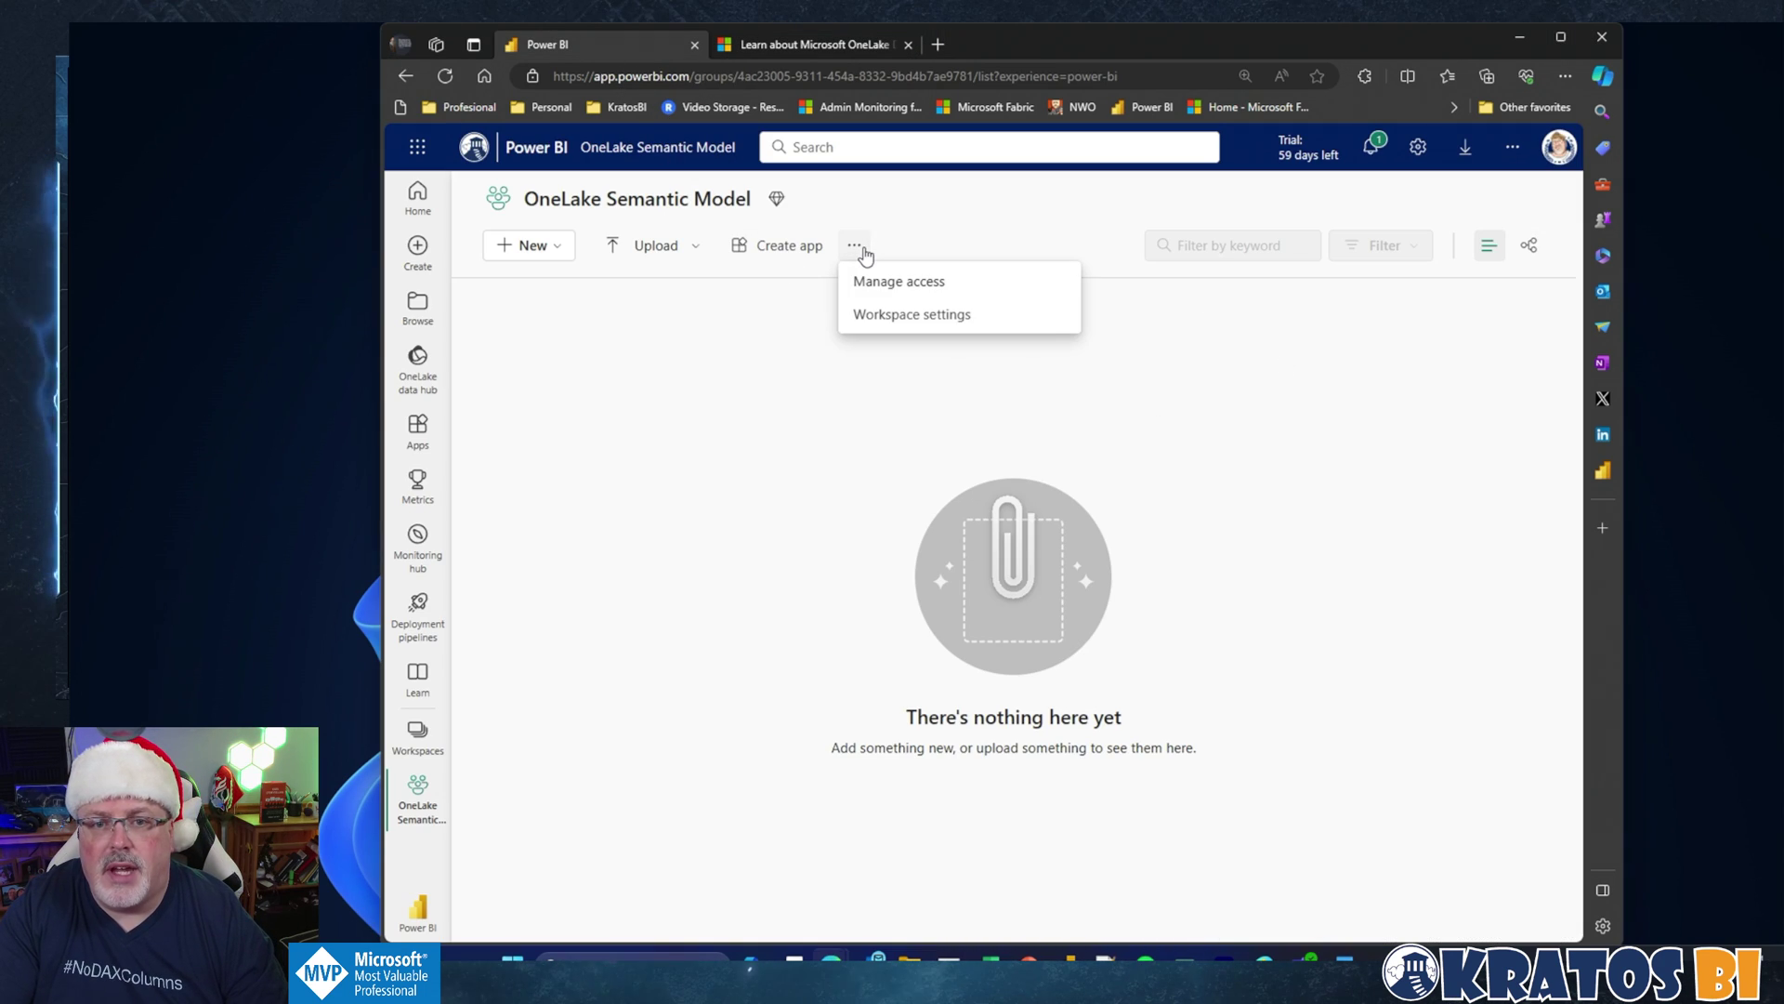
left_click(877, 316)
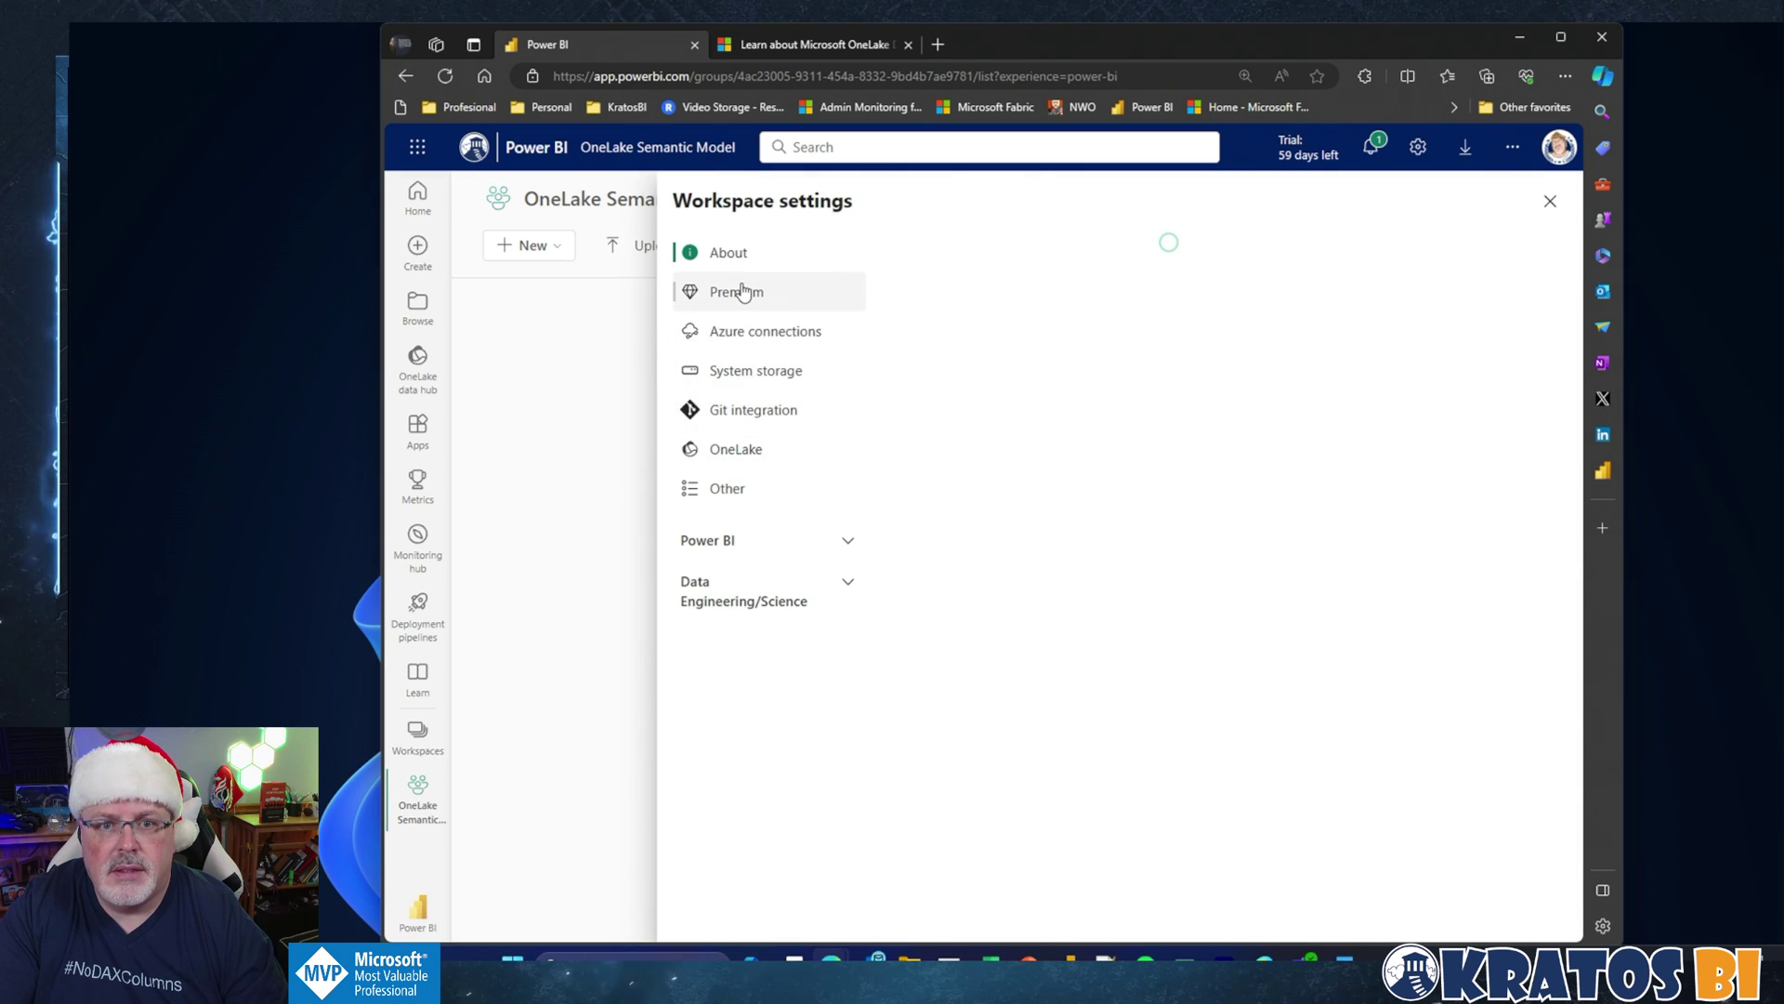
left_click(820, 542)
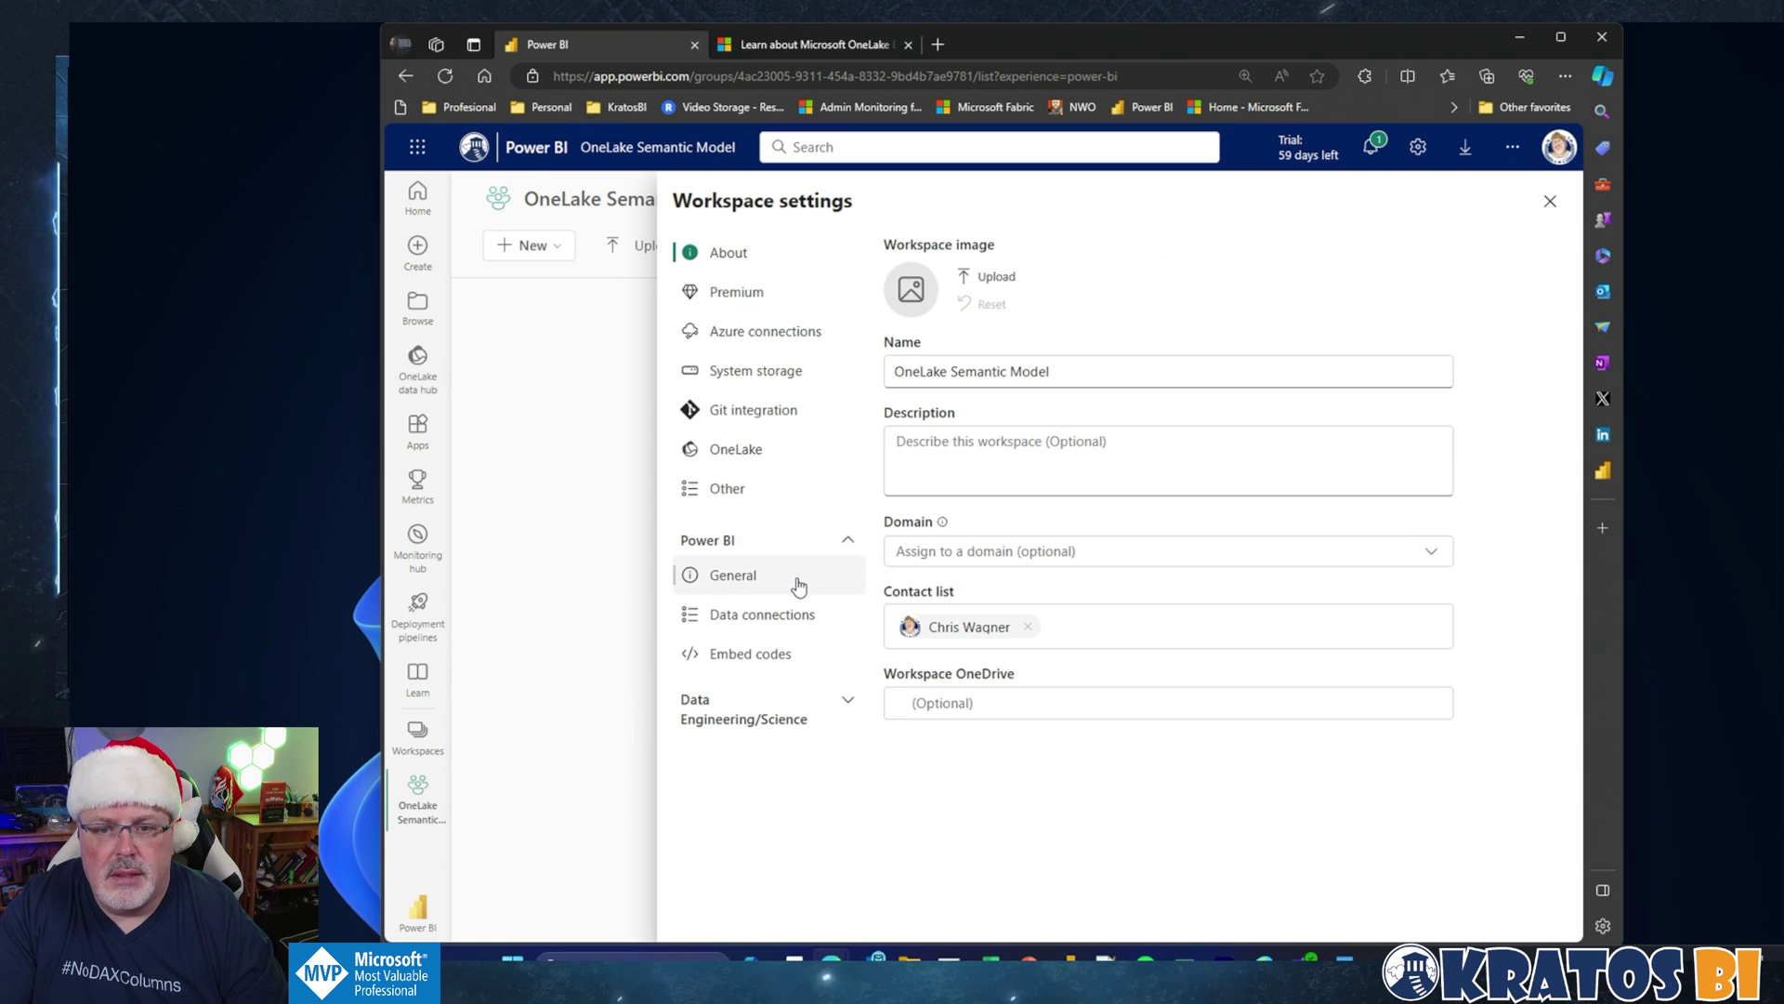
left_click(797, 585)
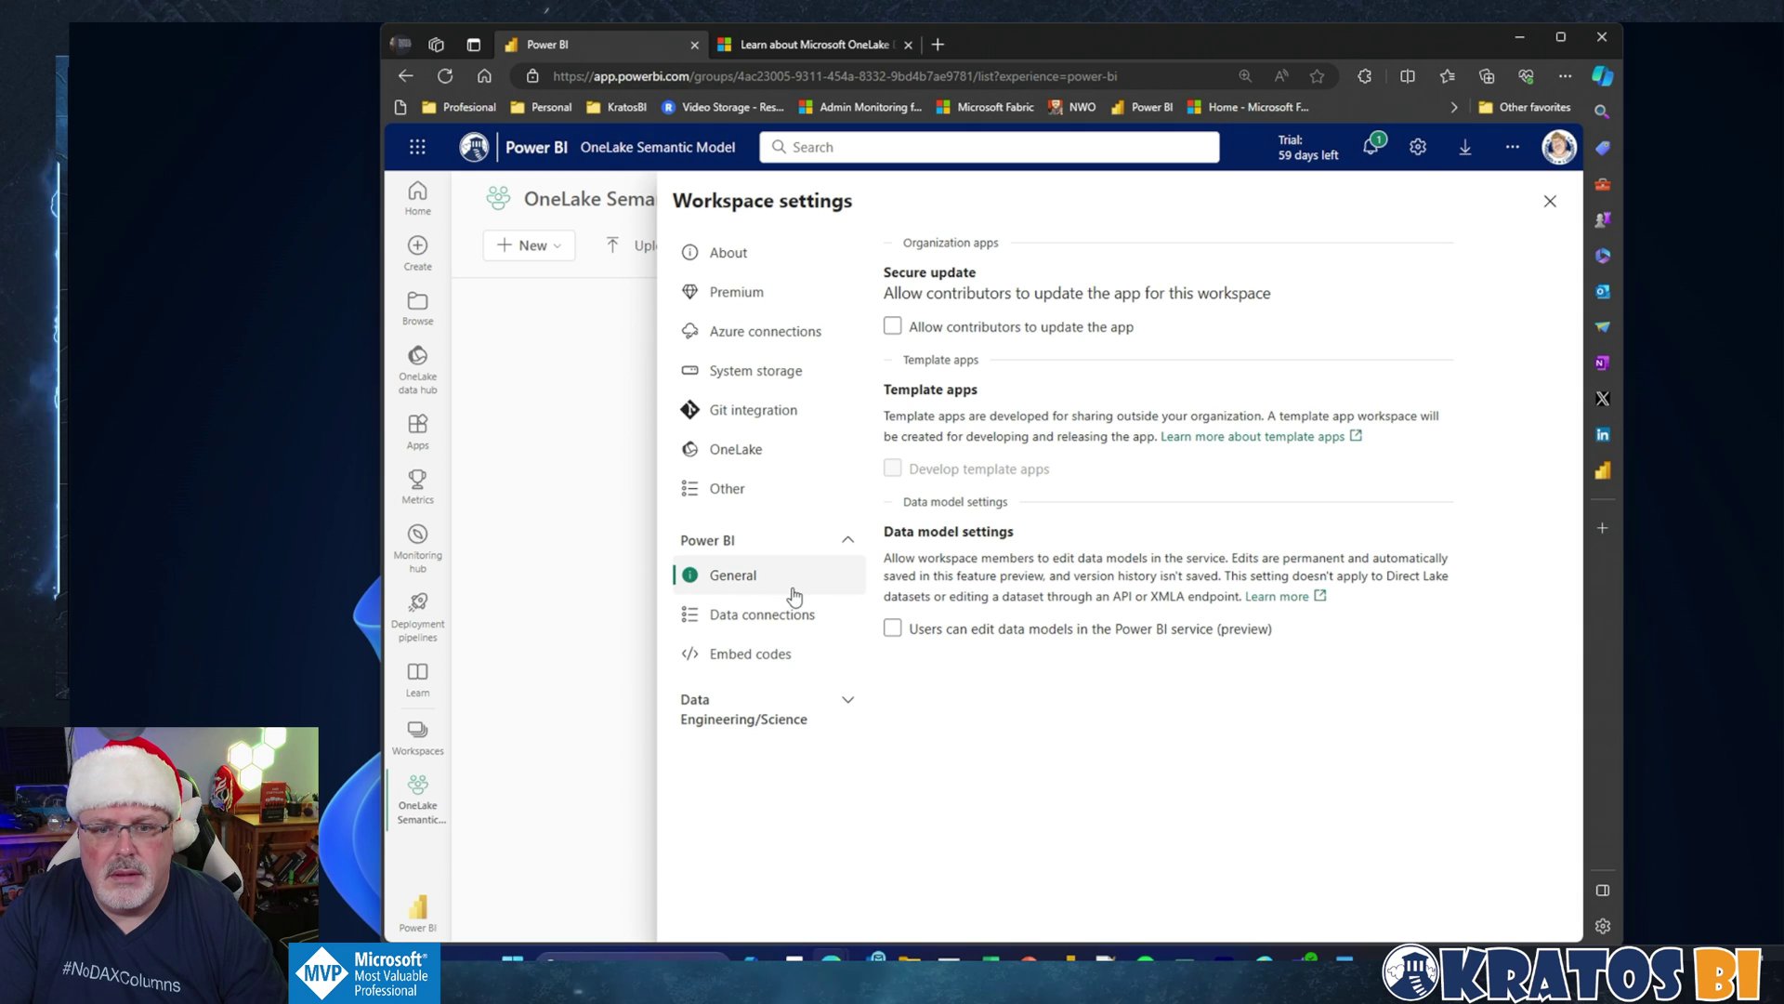
left_click(764, 292)
scroll(974, 631, "down", 4)
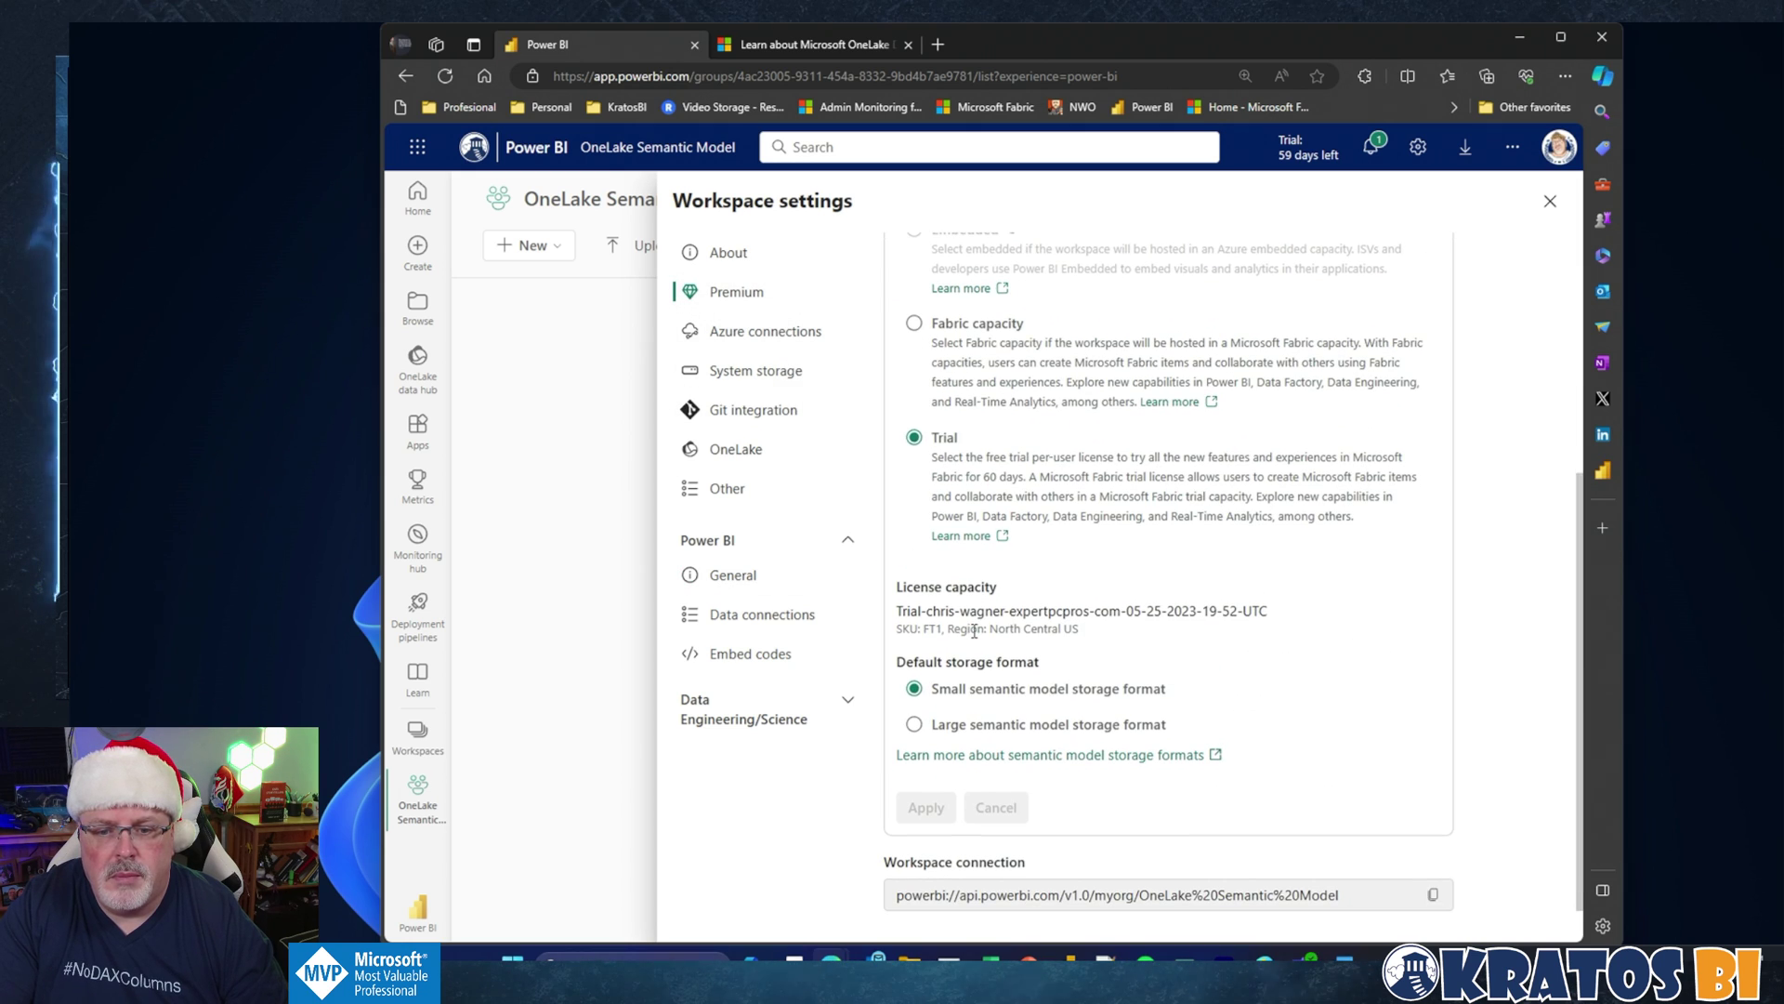
left_click(915, 725)
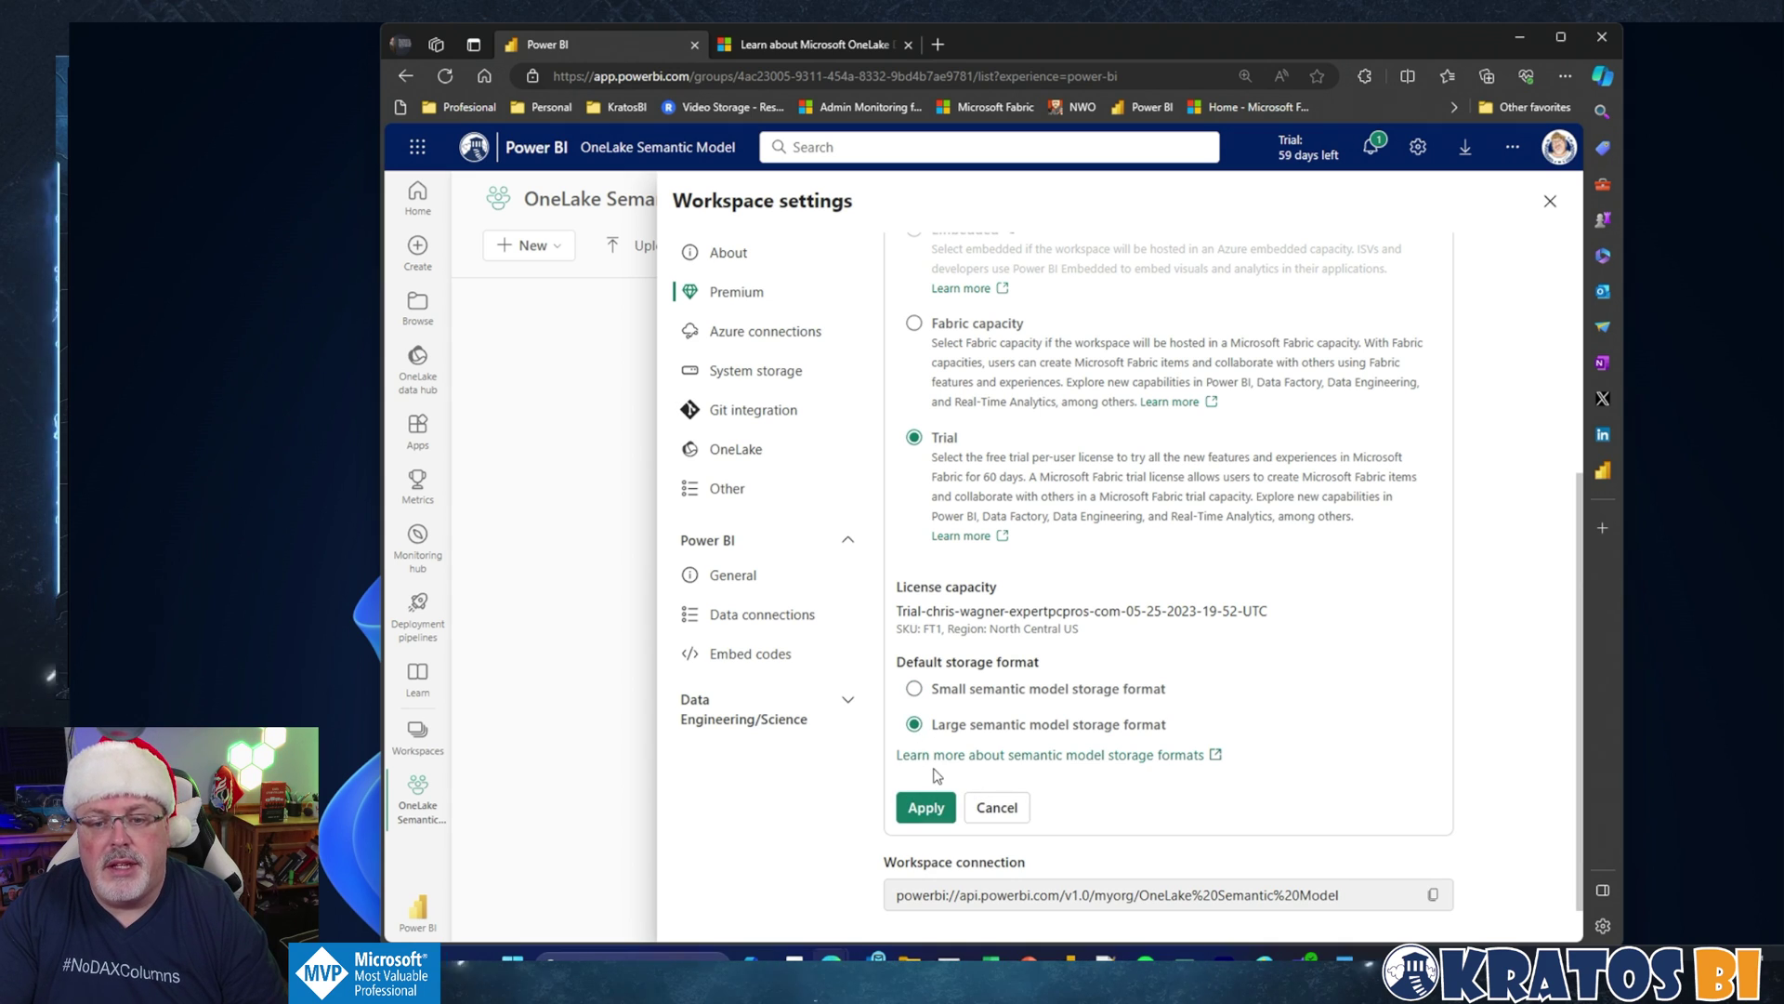
left_click(996, 808)
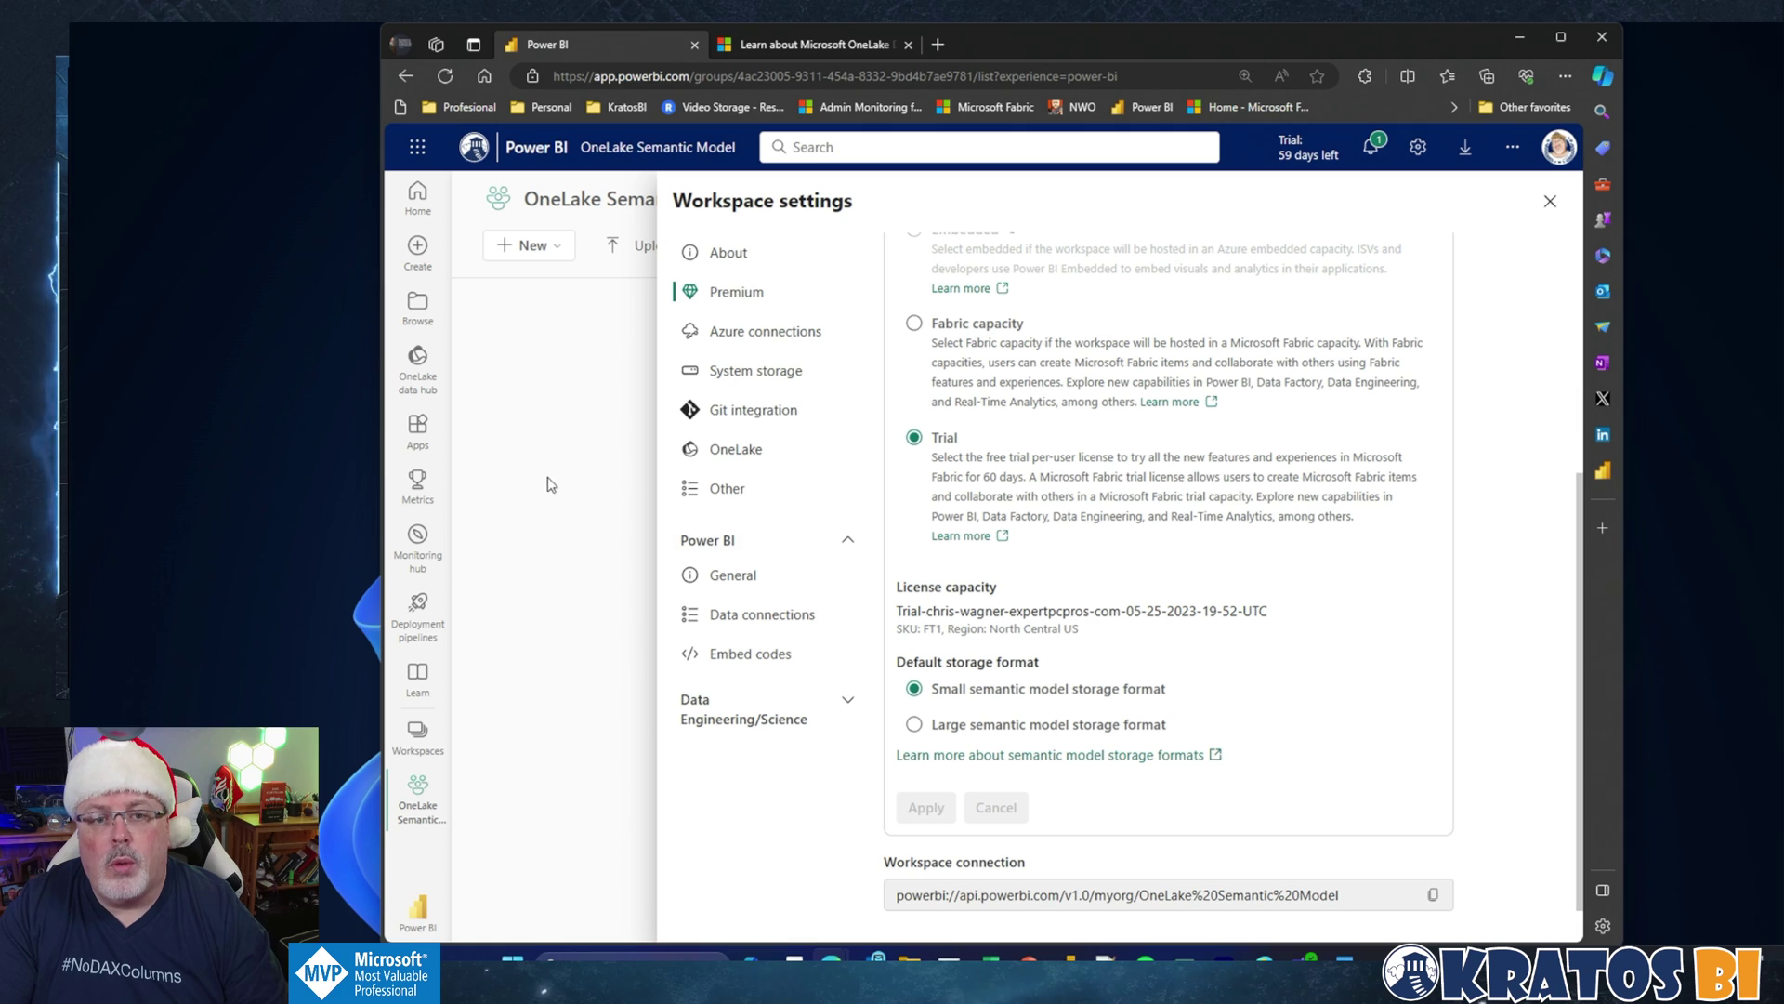
left_click(551, 484)
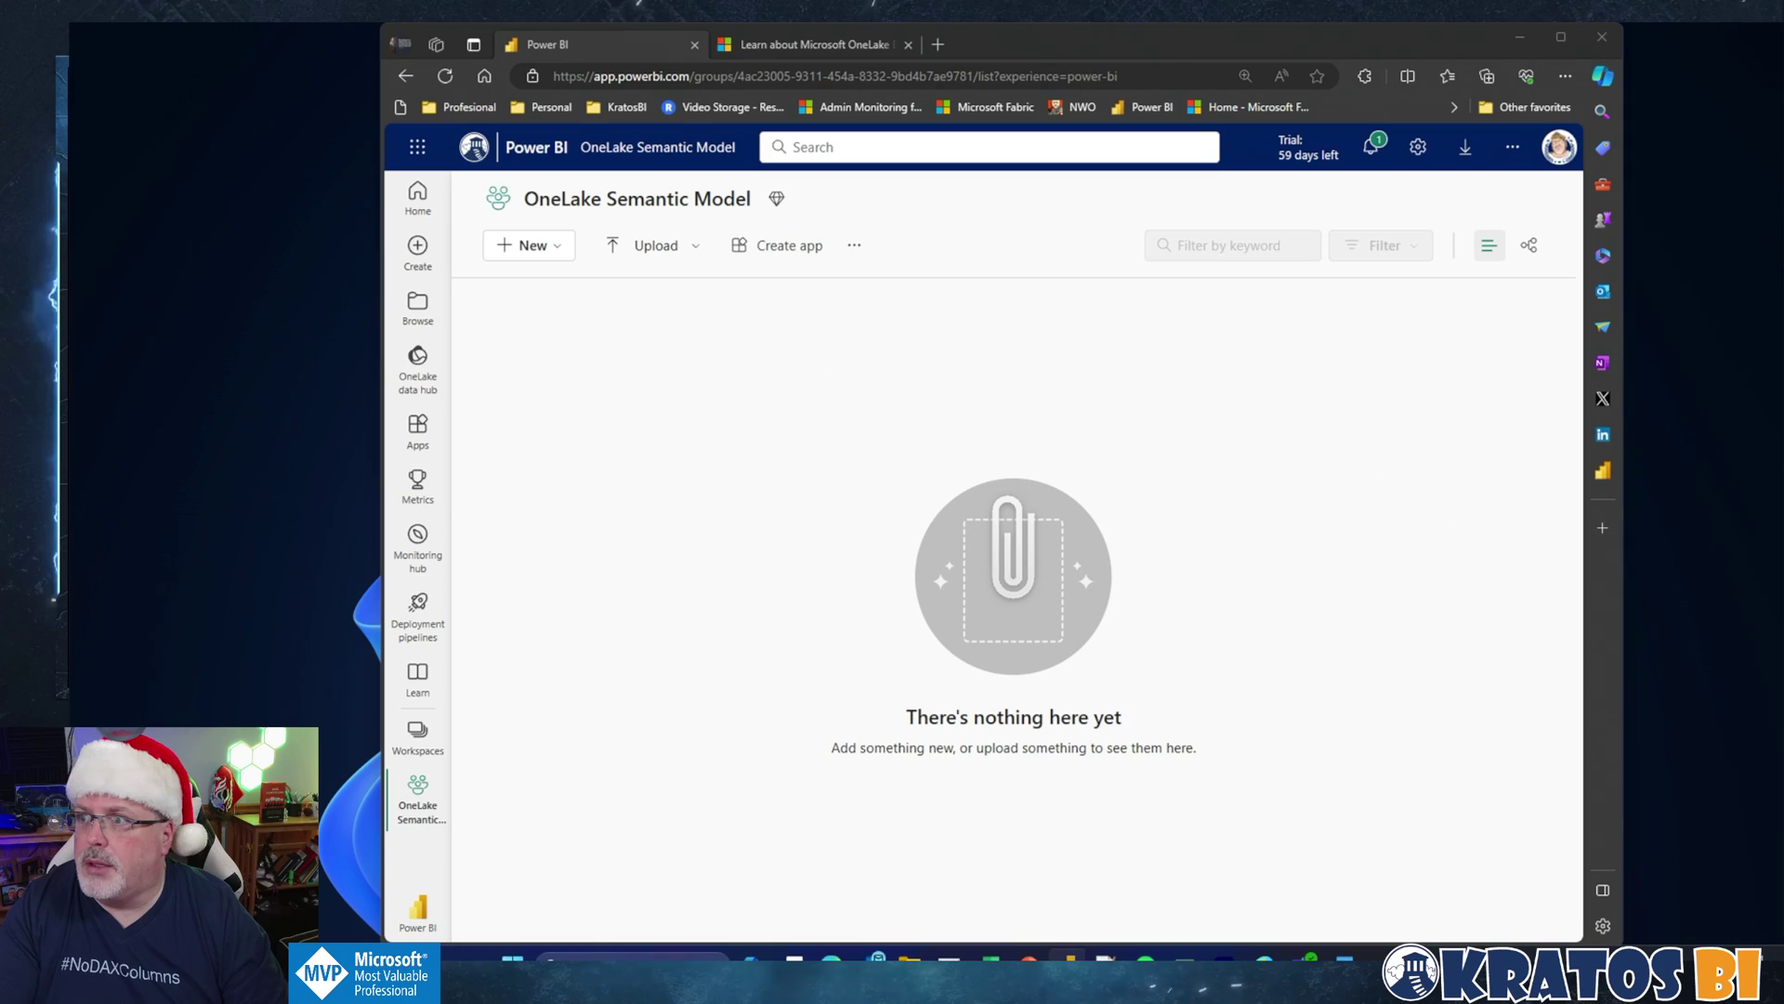
Step: Publish Sematic Model - Small from Power BI Desktop to OneLake Semantic Model and open it online
key("alt+Tab")
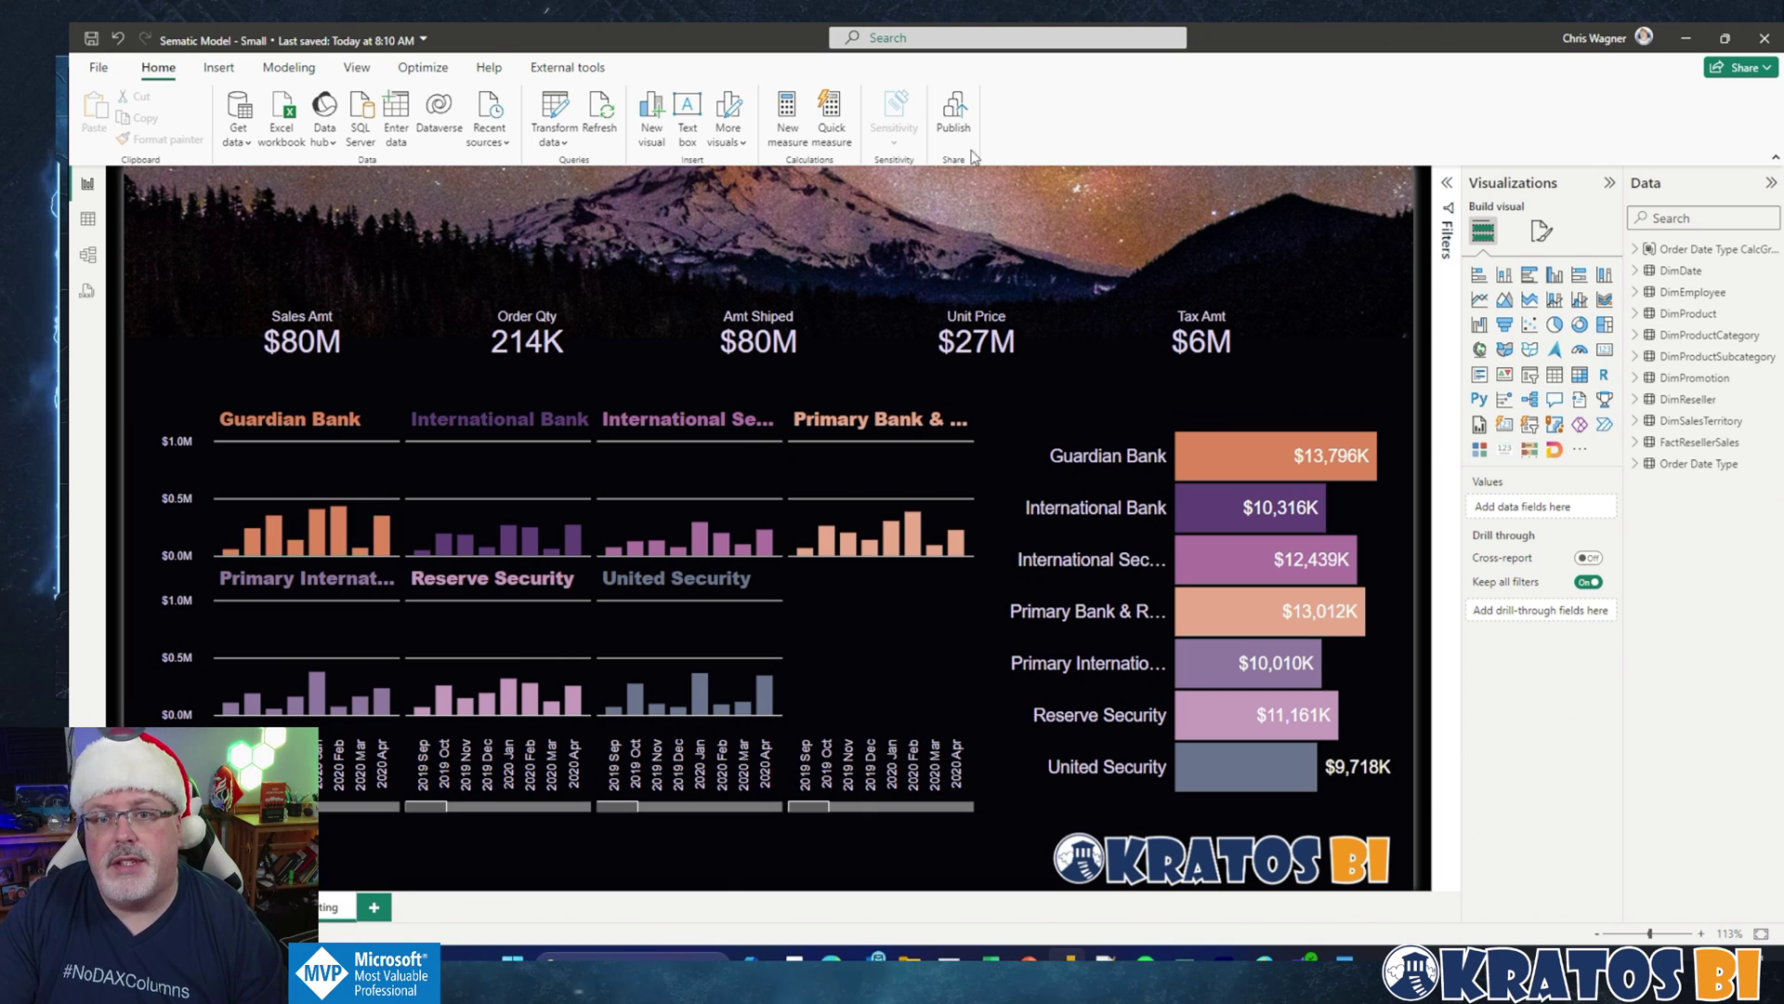
left_click(963, 118)
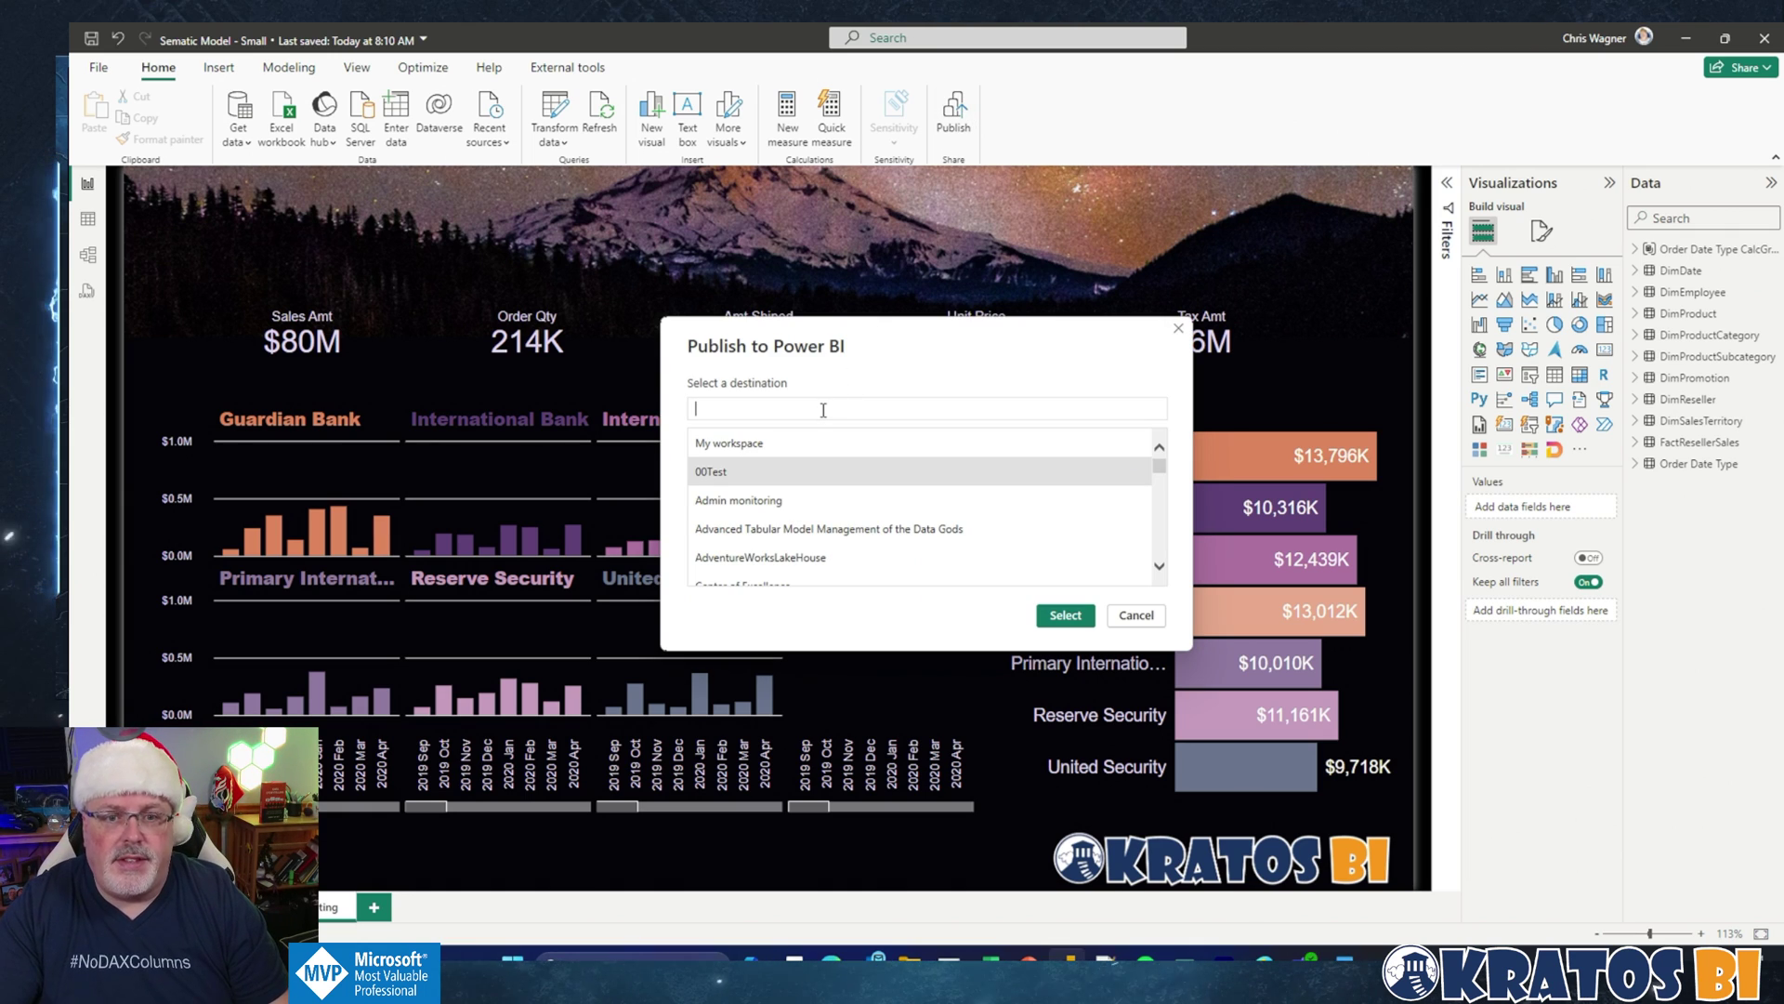
type("One")
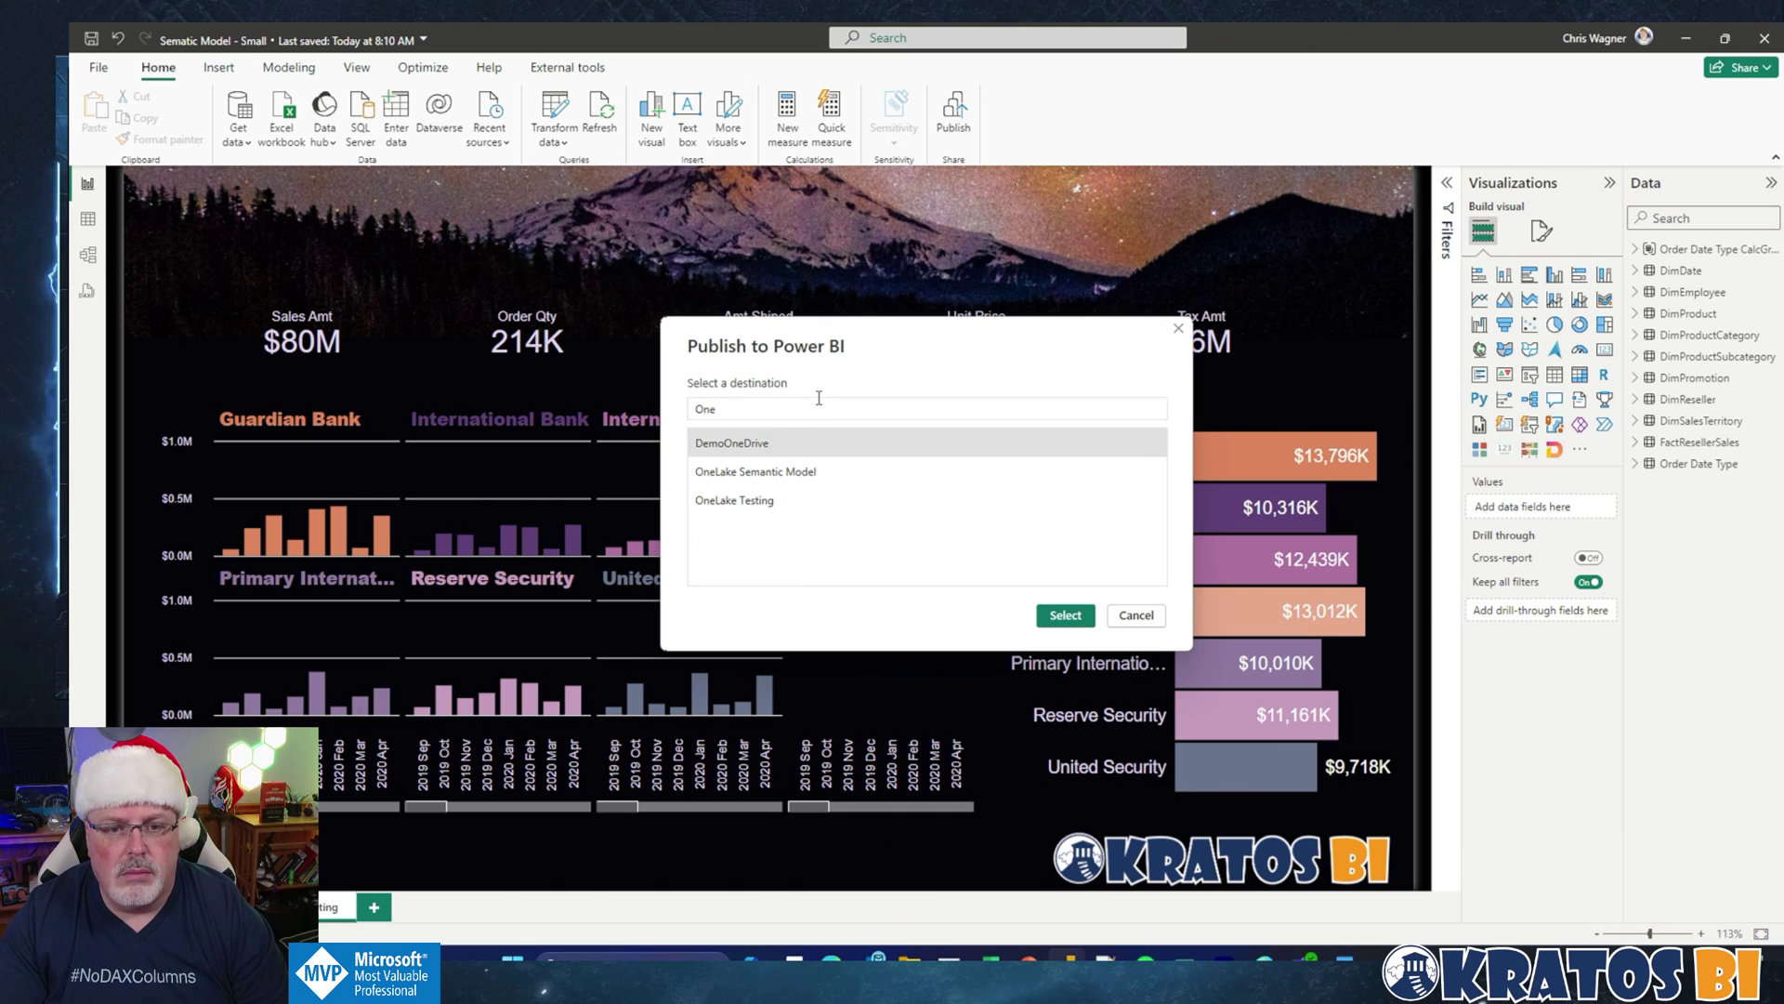
left_click(751, 472)
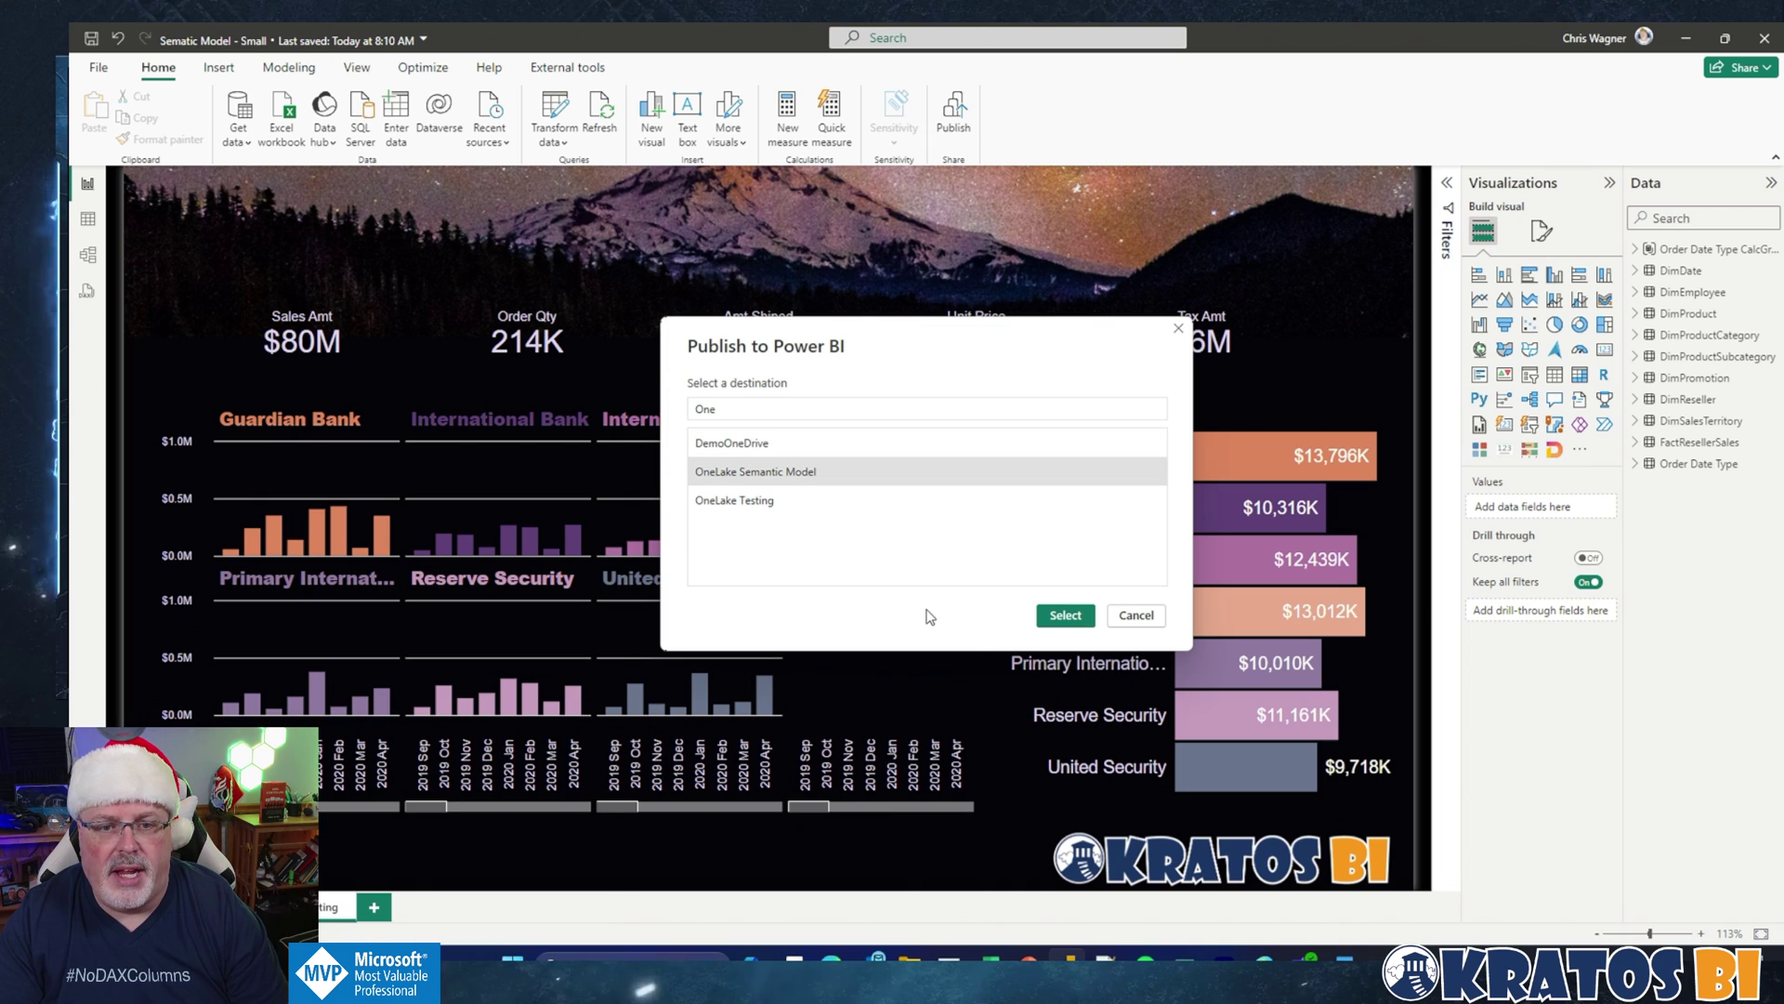
left_click(1075, 620)
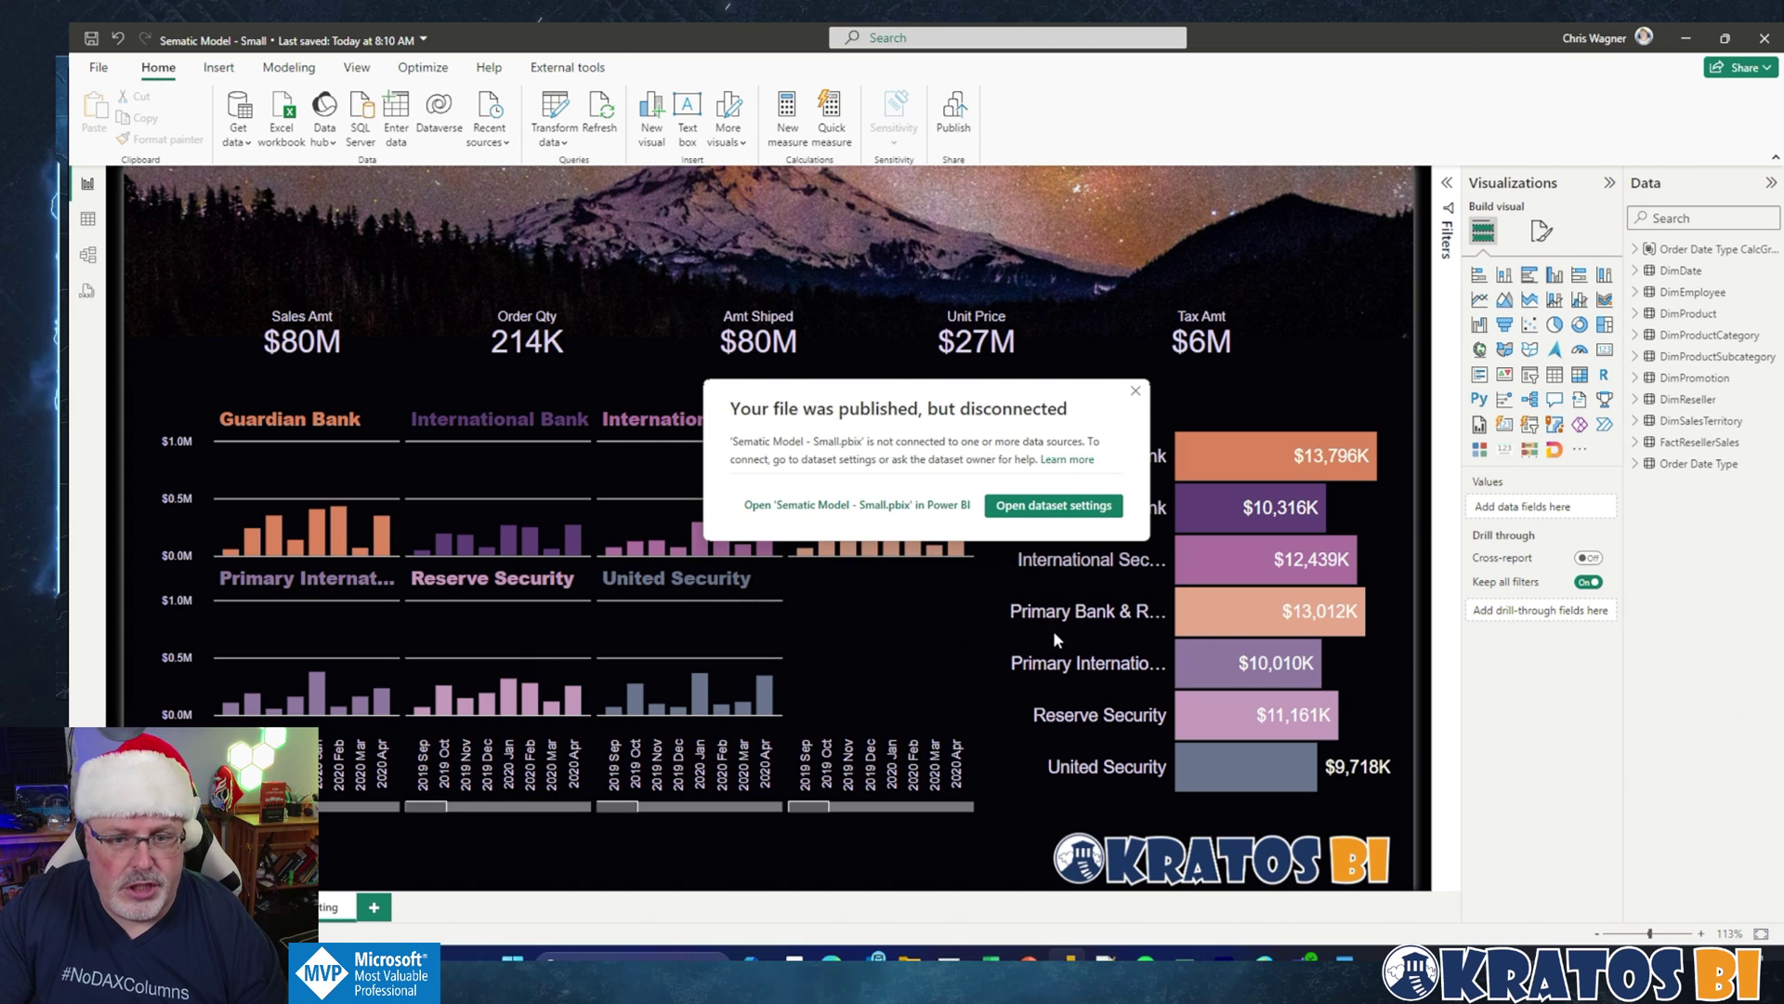
left_click(818, 506)
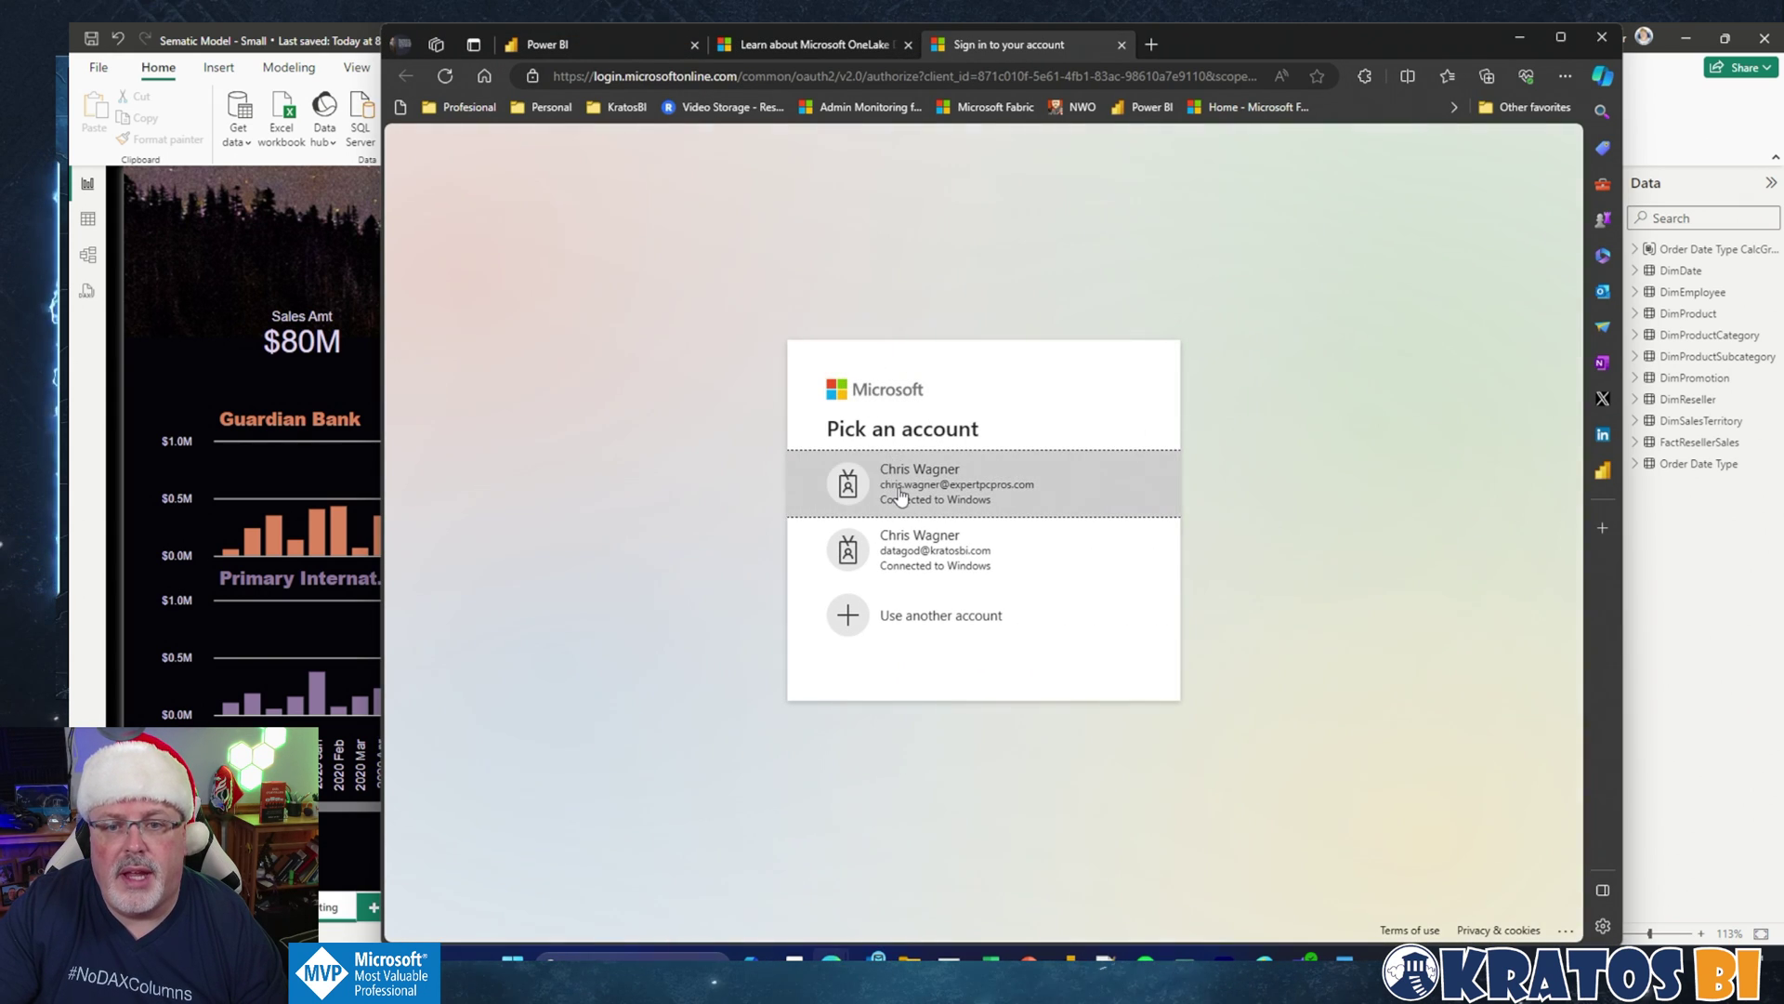
left_click(899, 493)
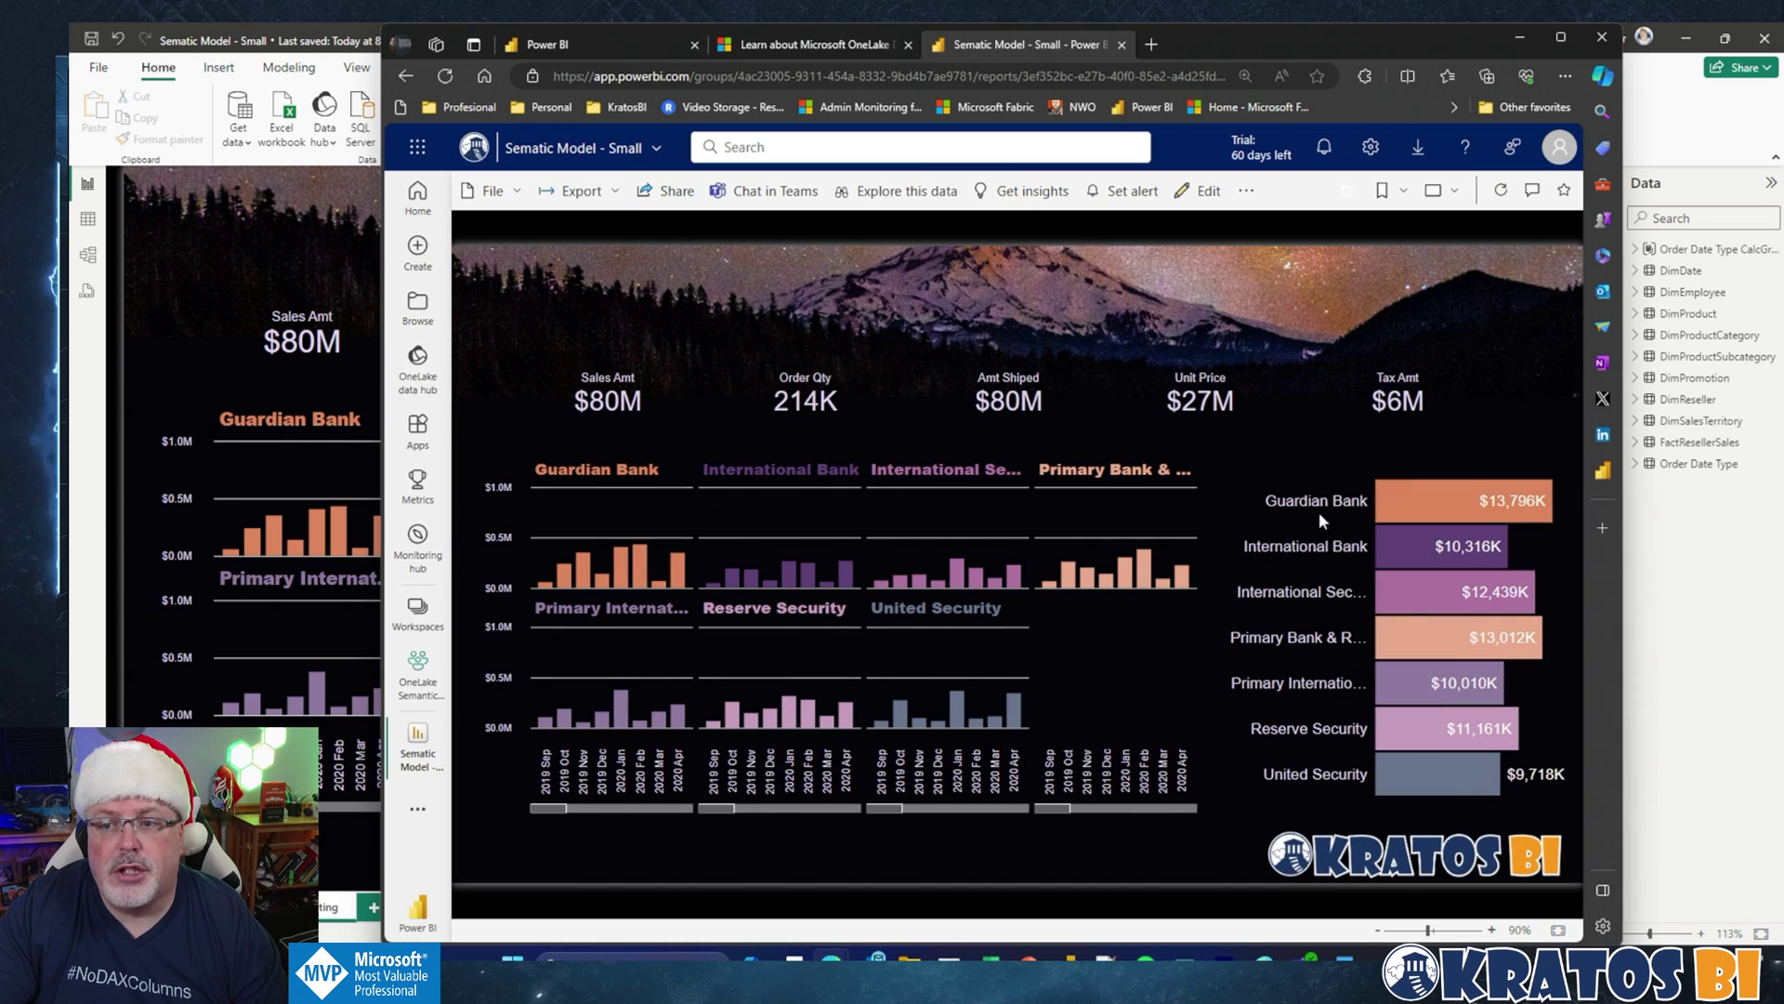
Step: Cross-filter by Guardian Bank, International Bank and International Security, then go to the OneLake Semantic Model workspace
left_click(1440, 499)
left_click(1426, 546)
left_click(1422, 589)
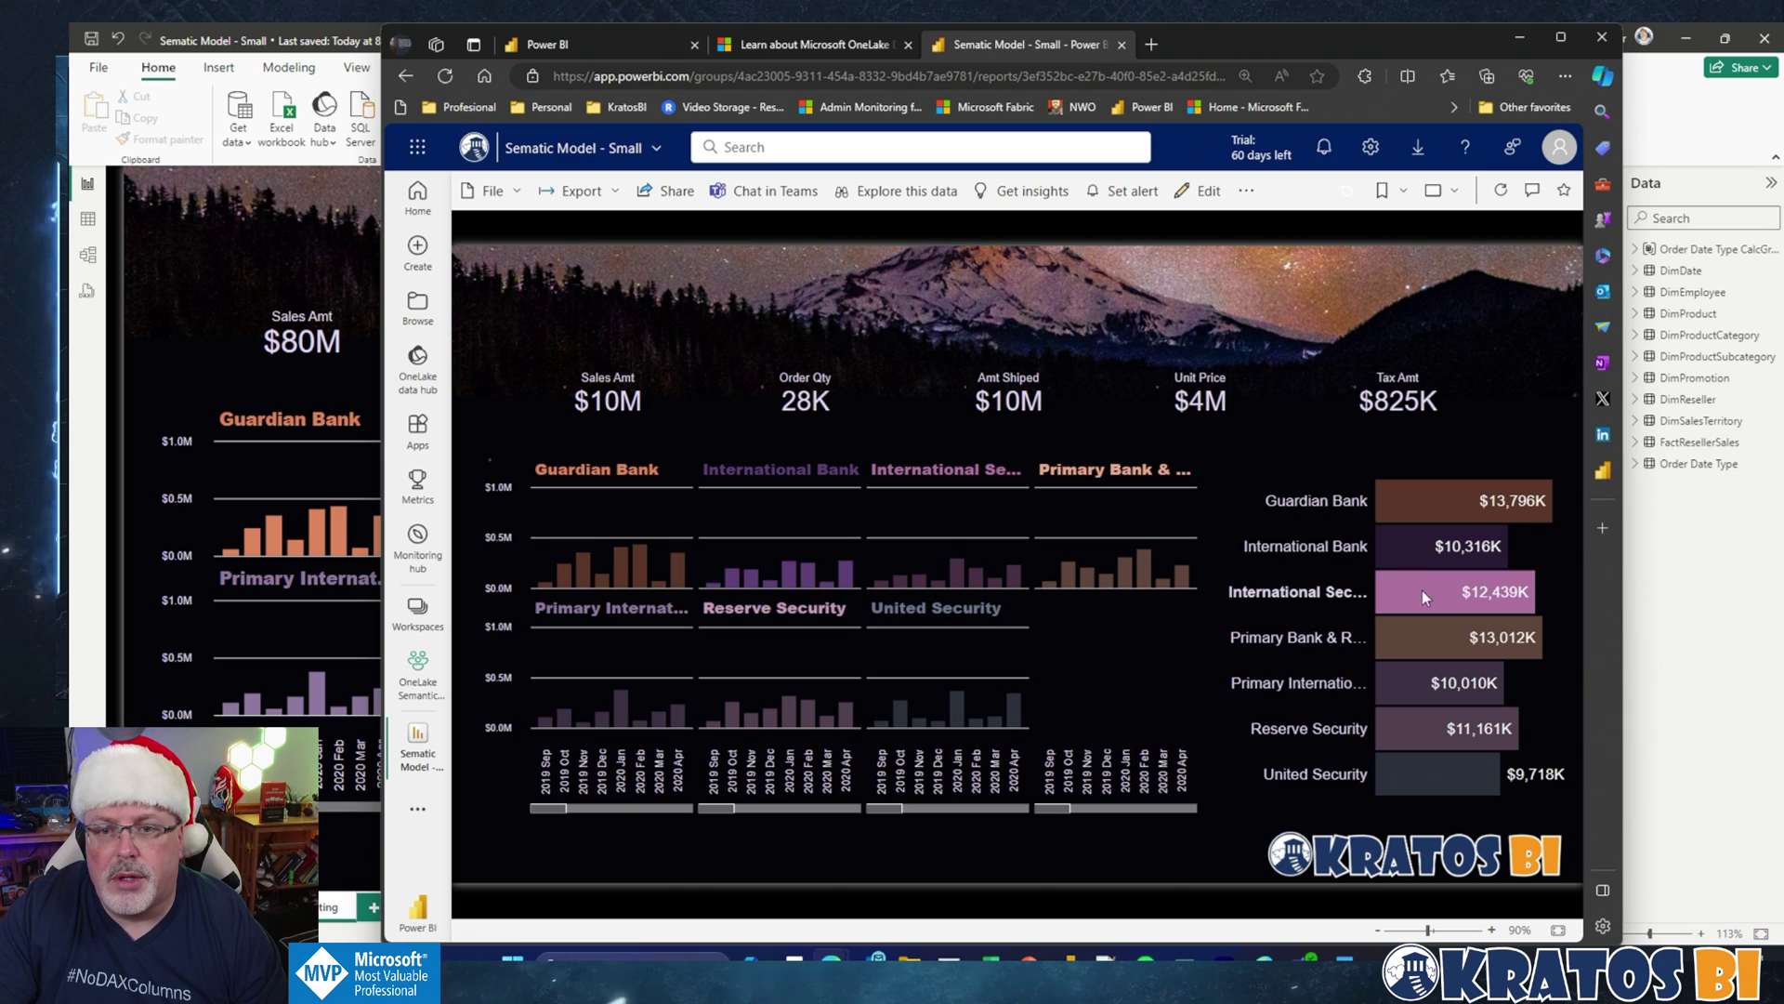
left_click(420, 678)
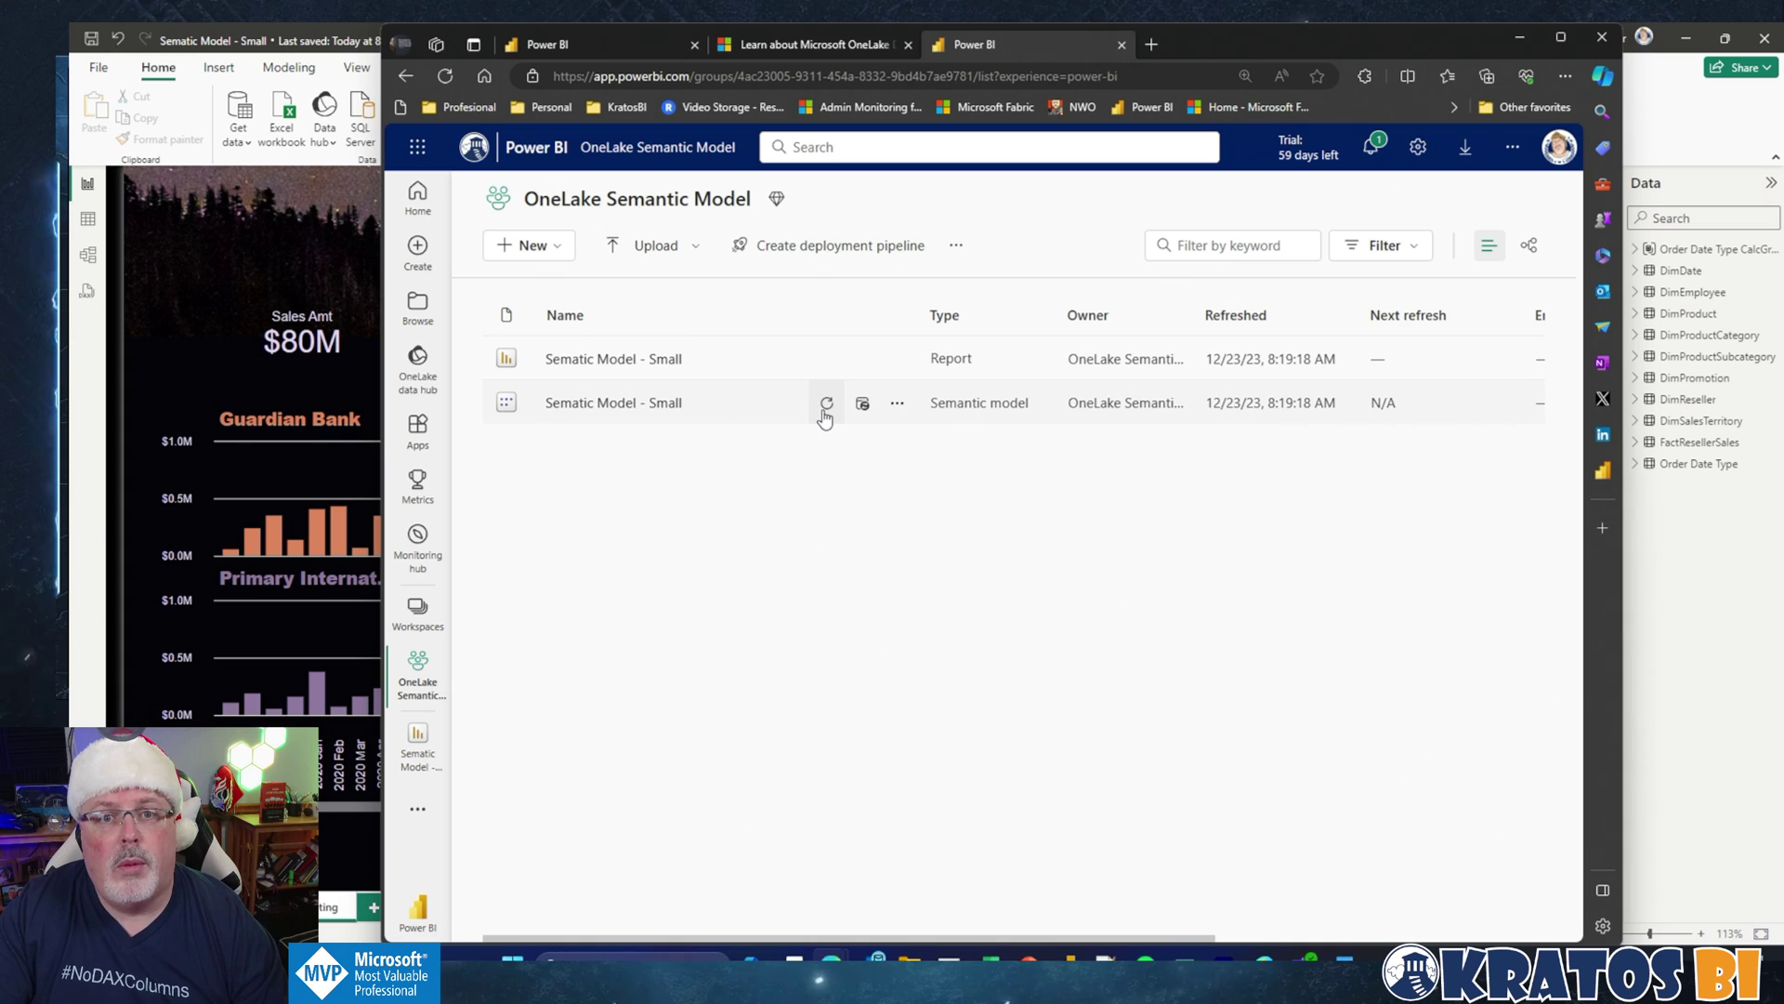
Step: Switch Large semantic model storage format On in Sematic Model - Small settings and apply
left_click(898, 405)
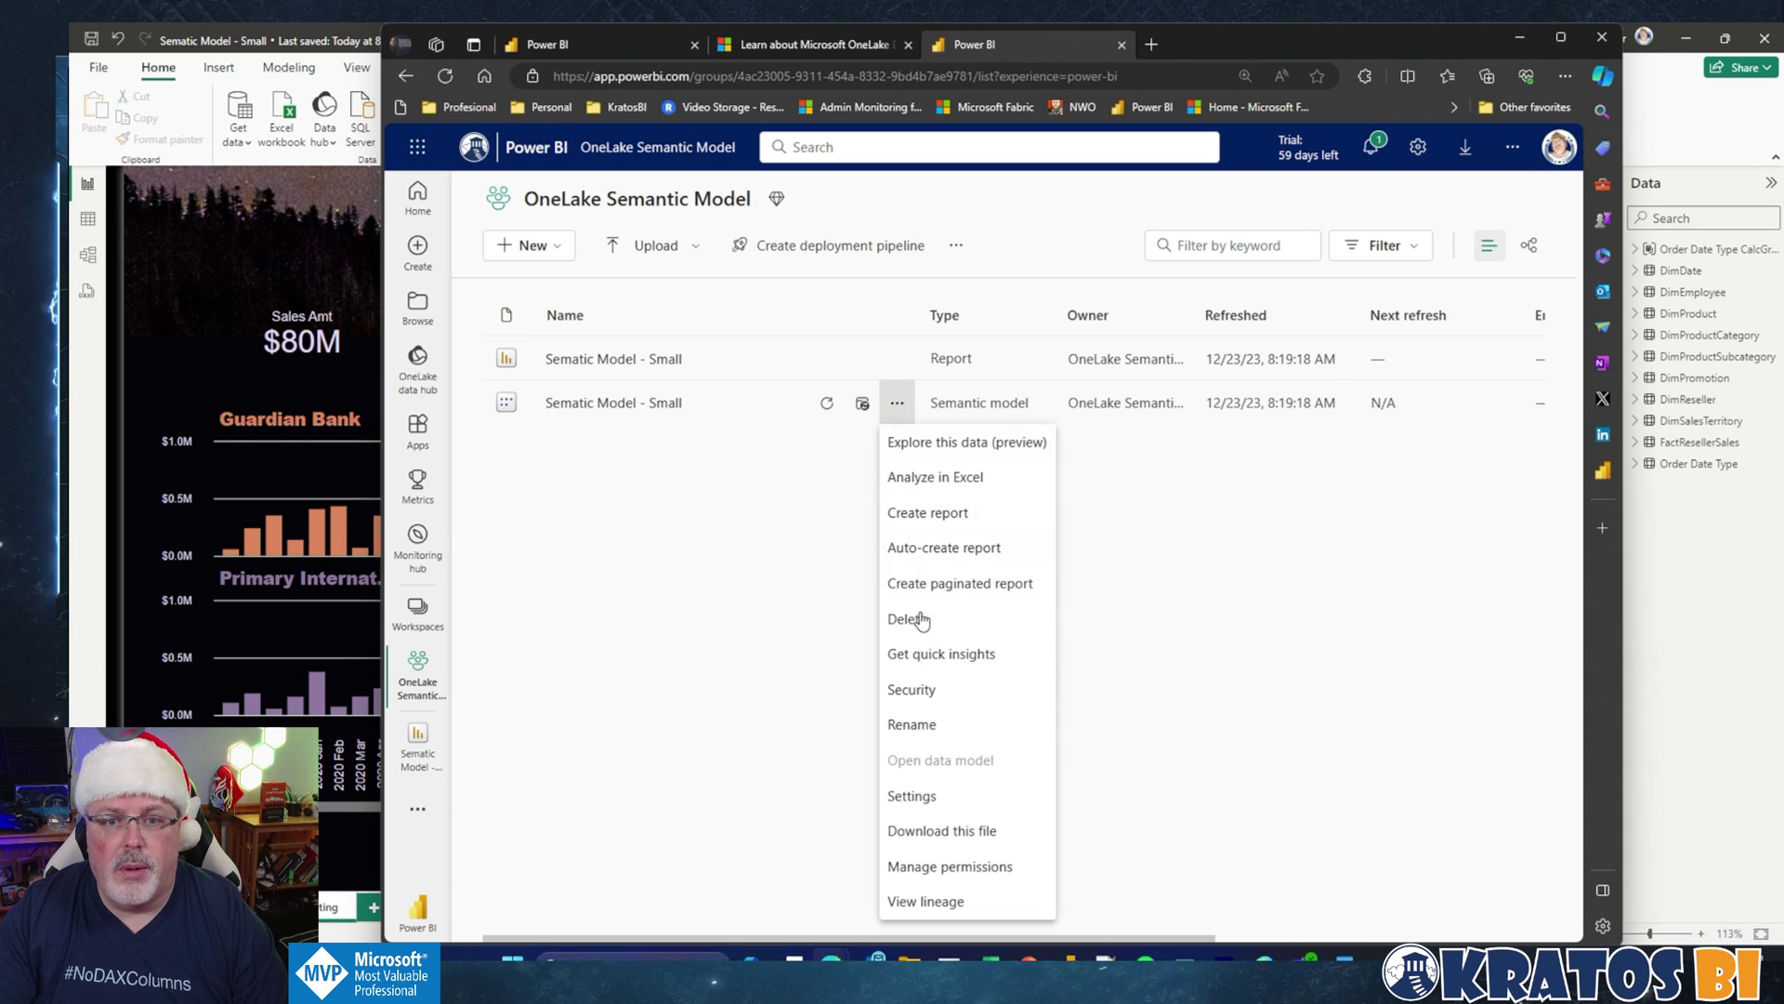
left_click(911, 796)
scroll(918, 751, "down", 4)
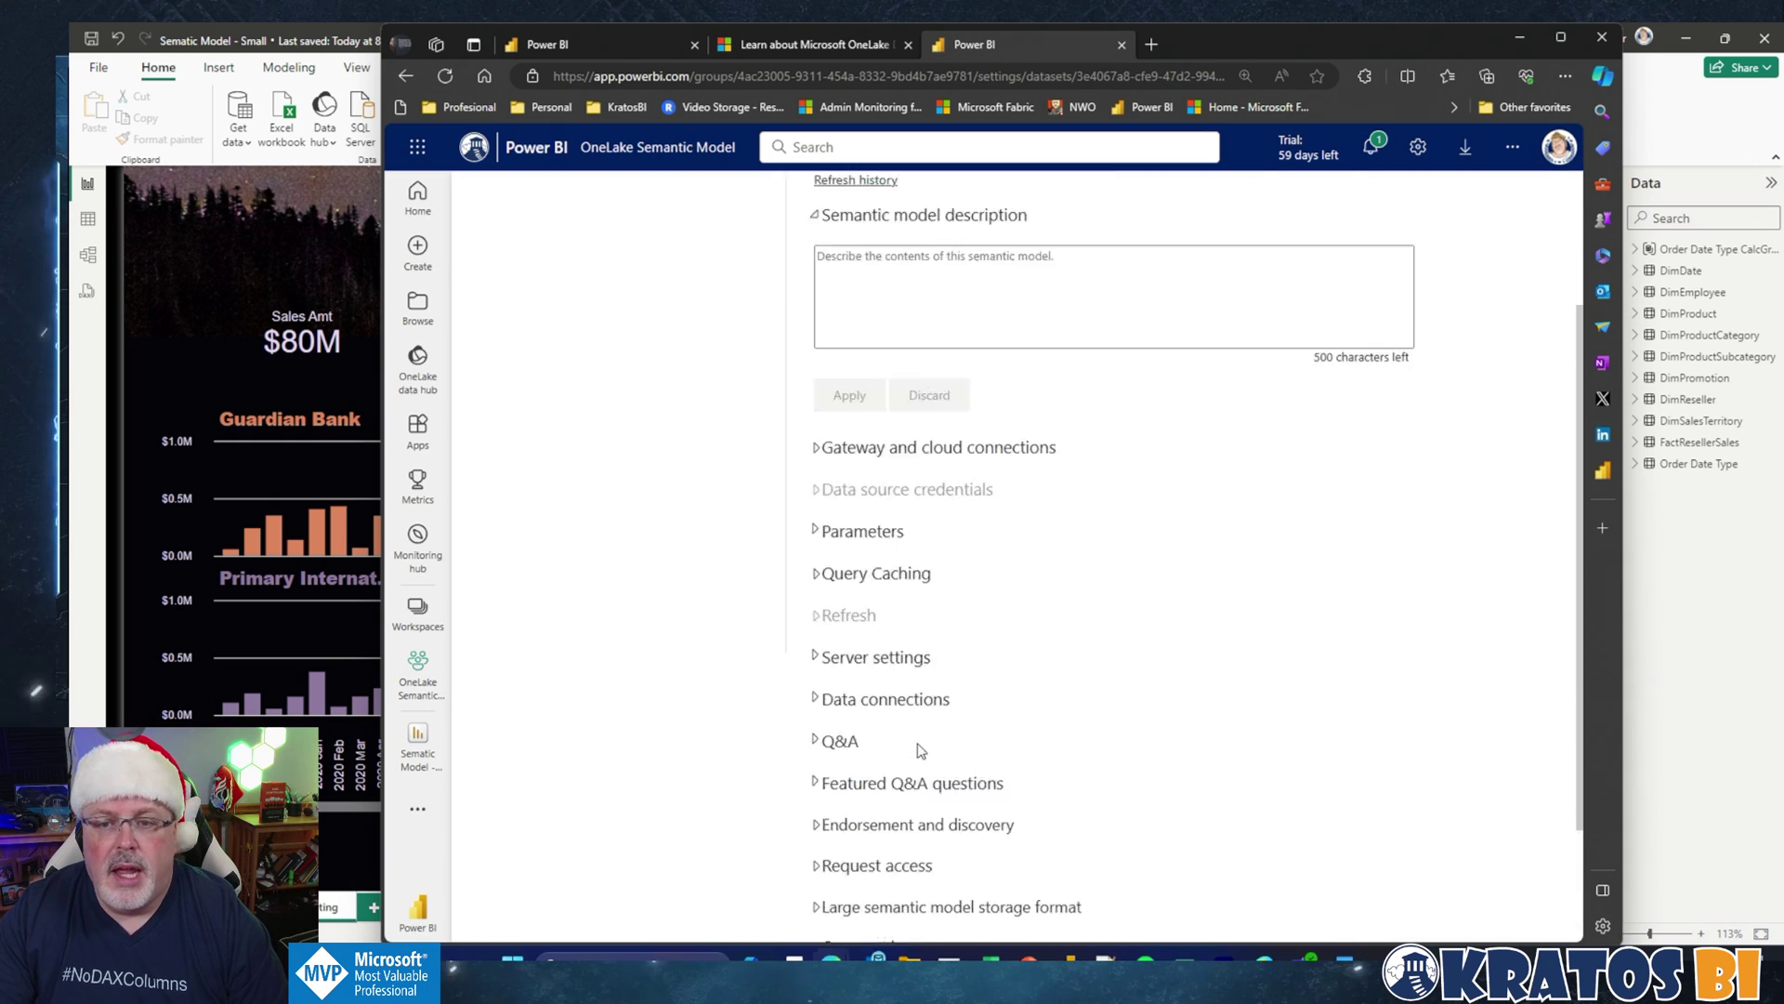
left_click(817, 745)
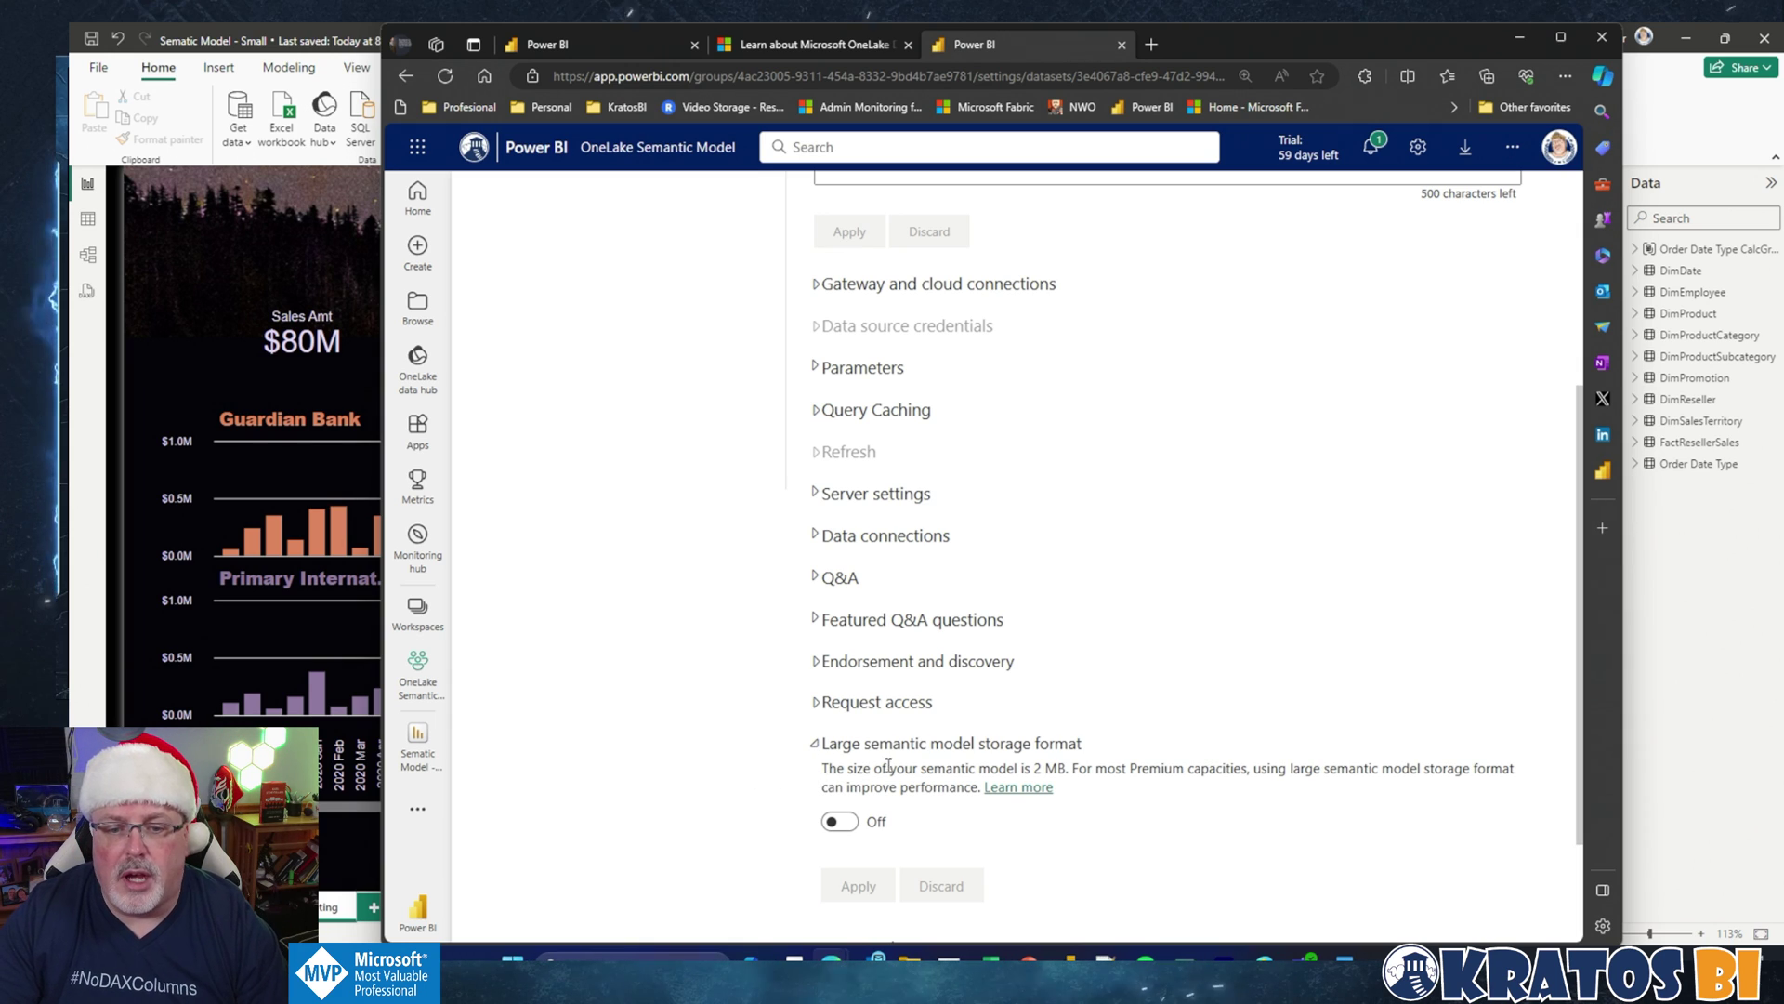
left_click(841, 823)
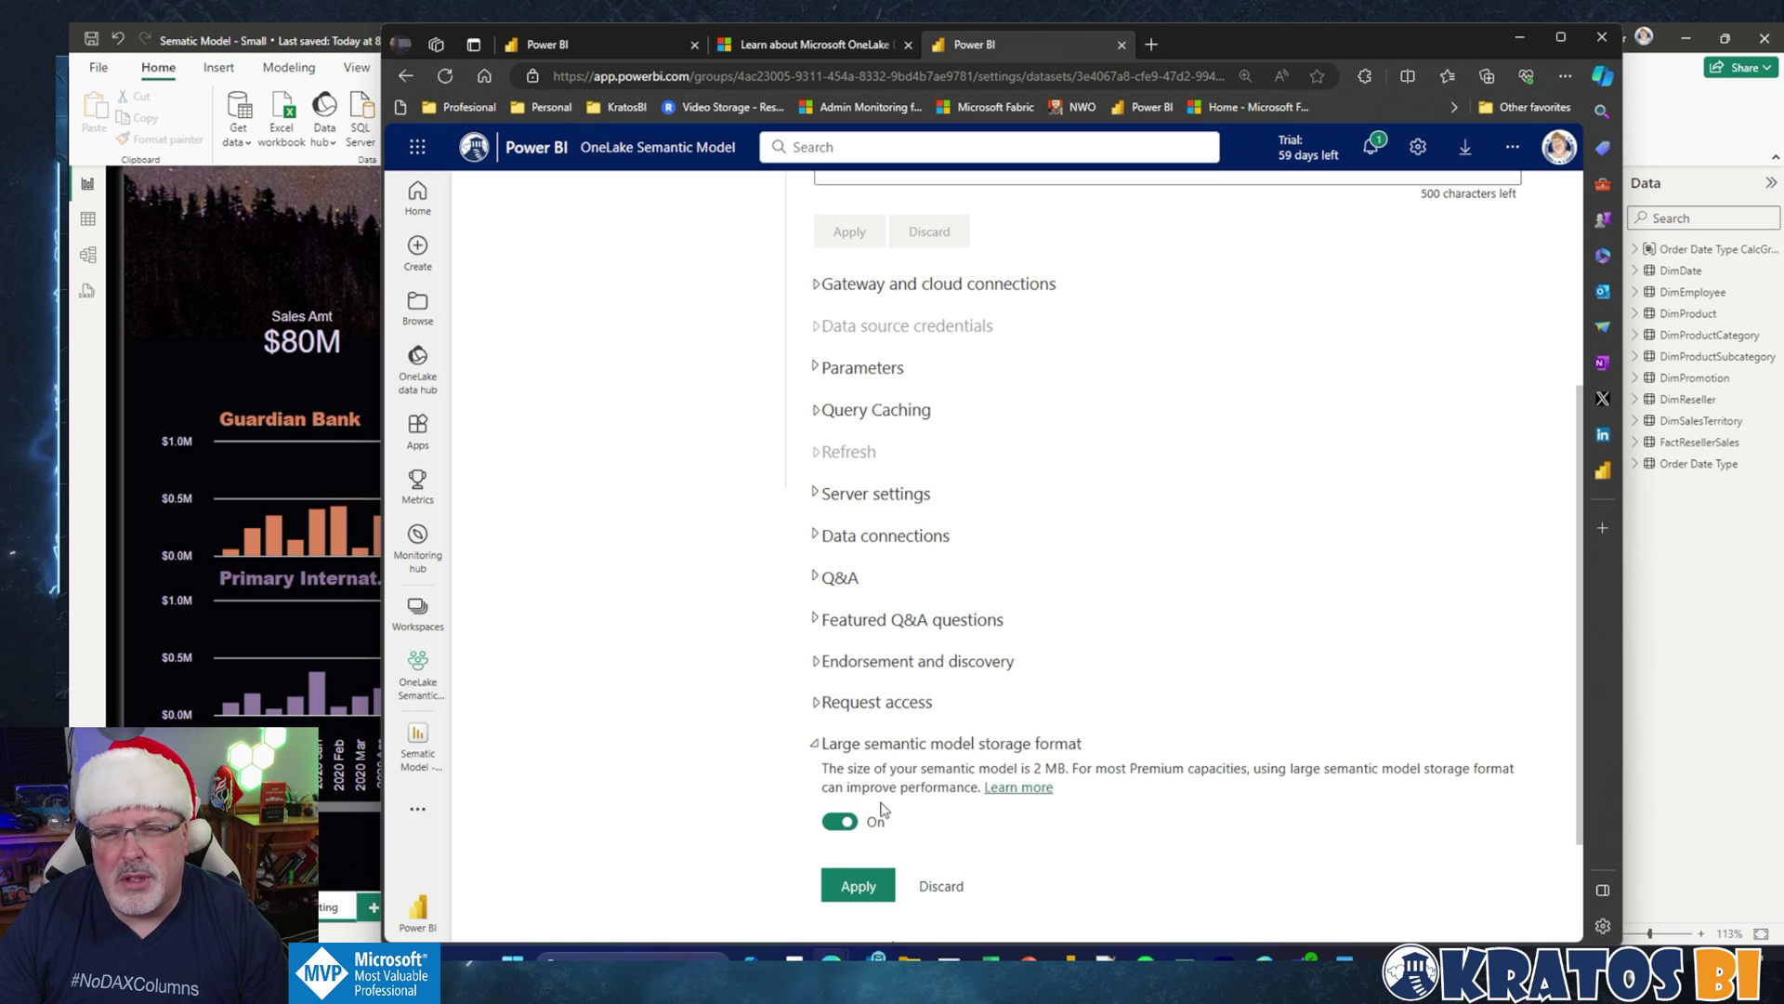
left_click(852, 878)
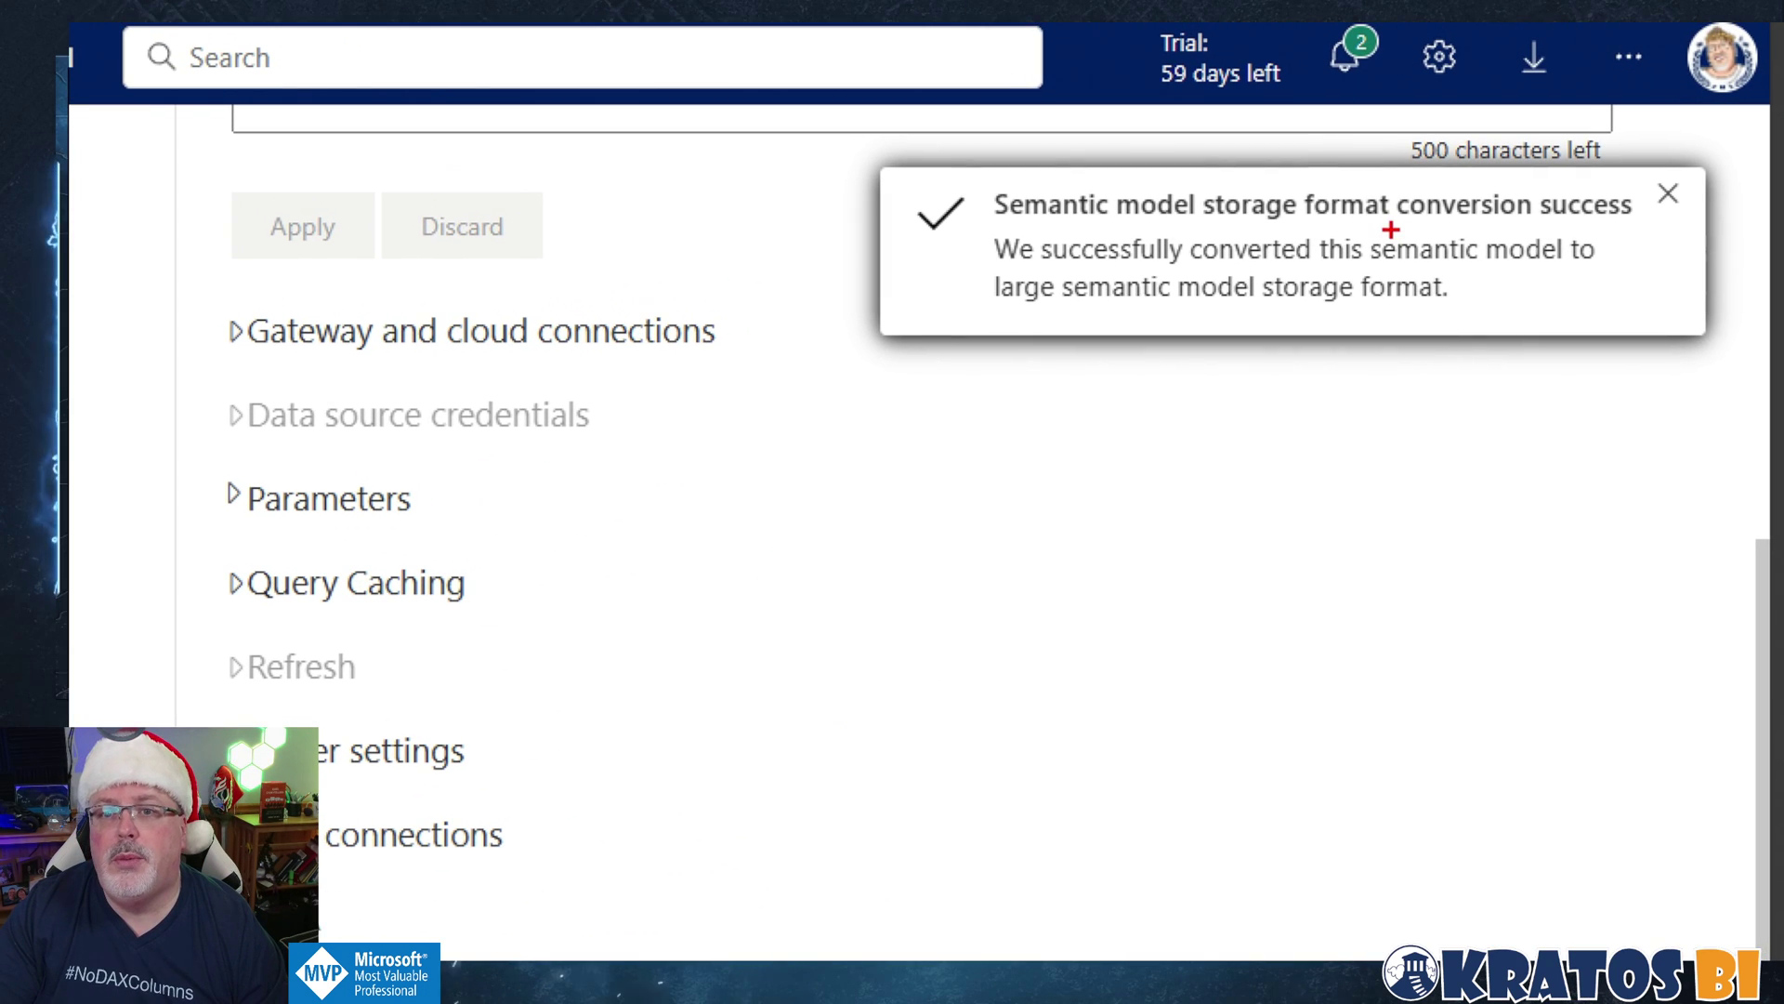
left_click_drag(853, 146, 1715, 351)
key("Escape")
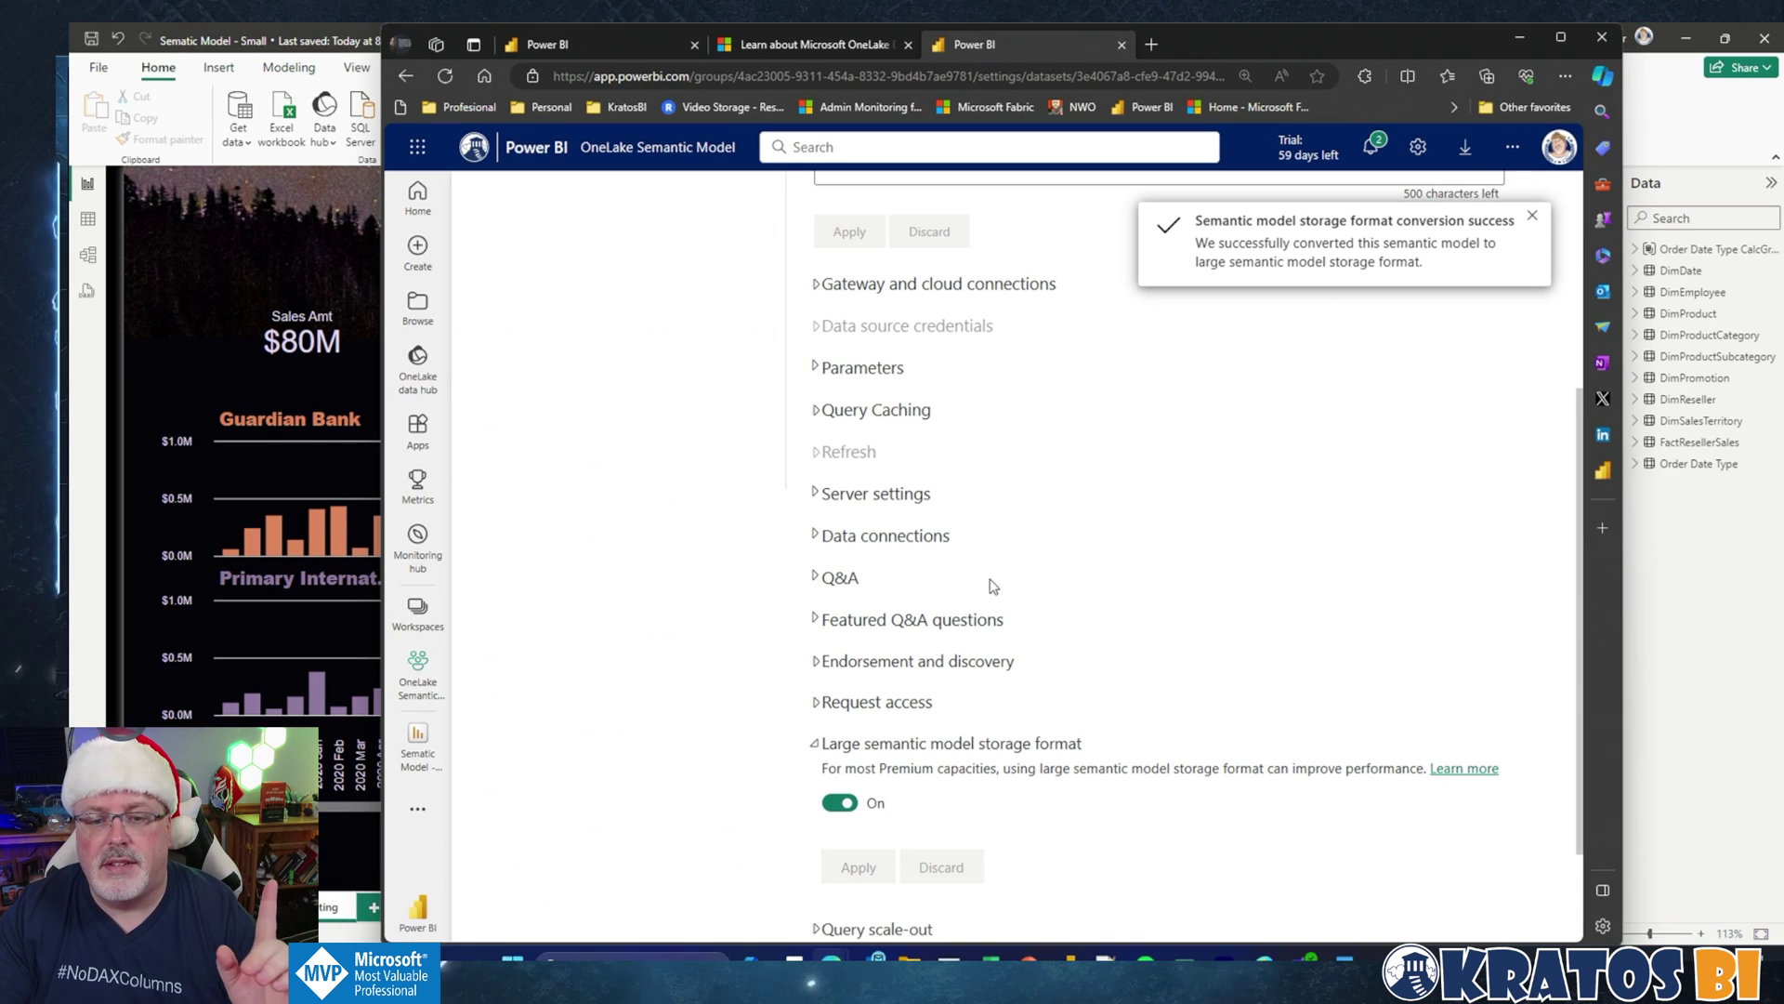
left_click(815, 743)
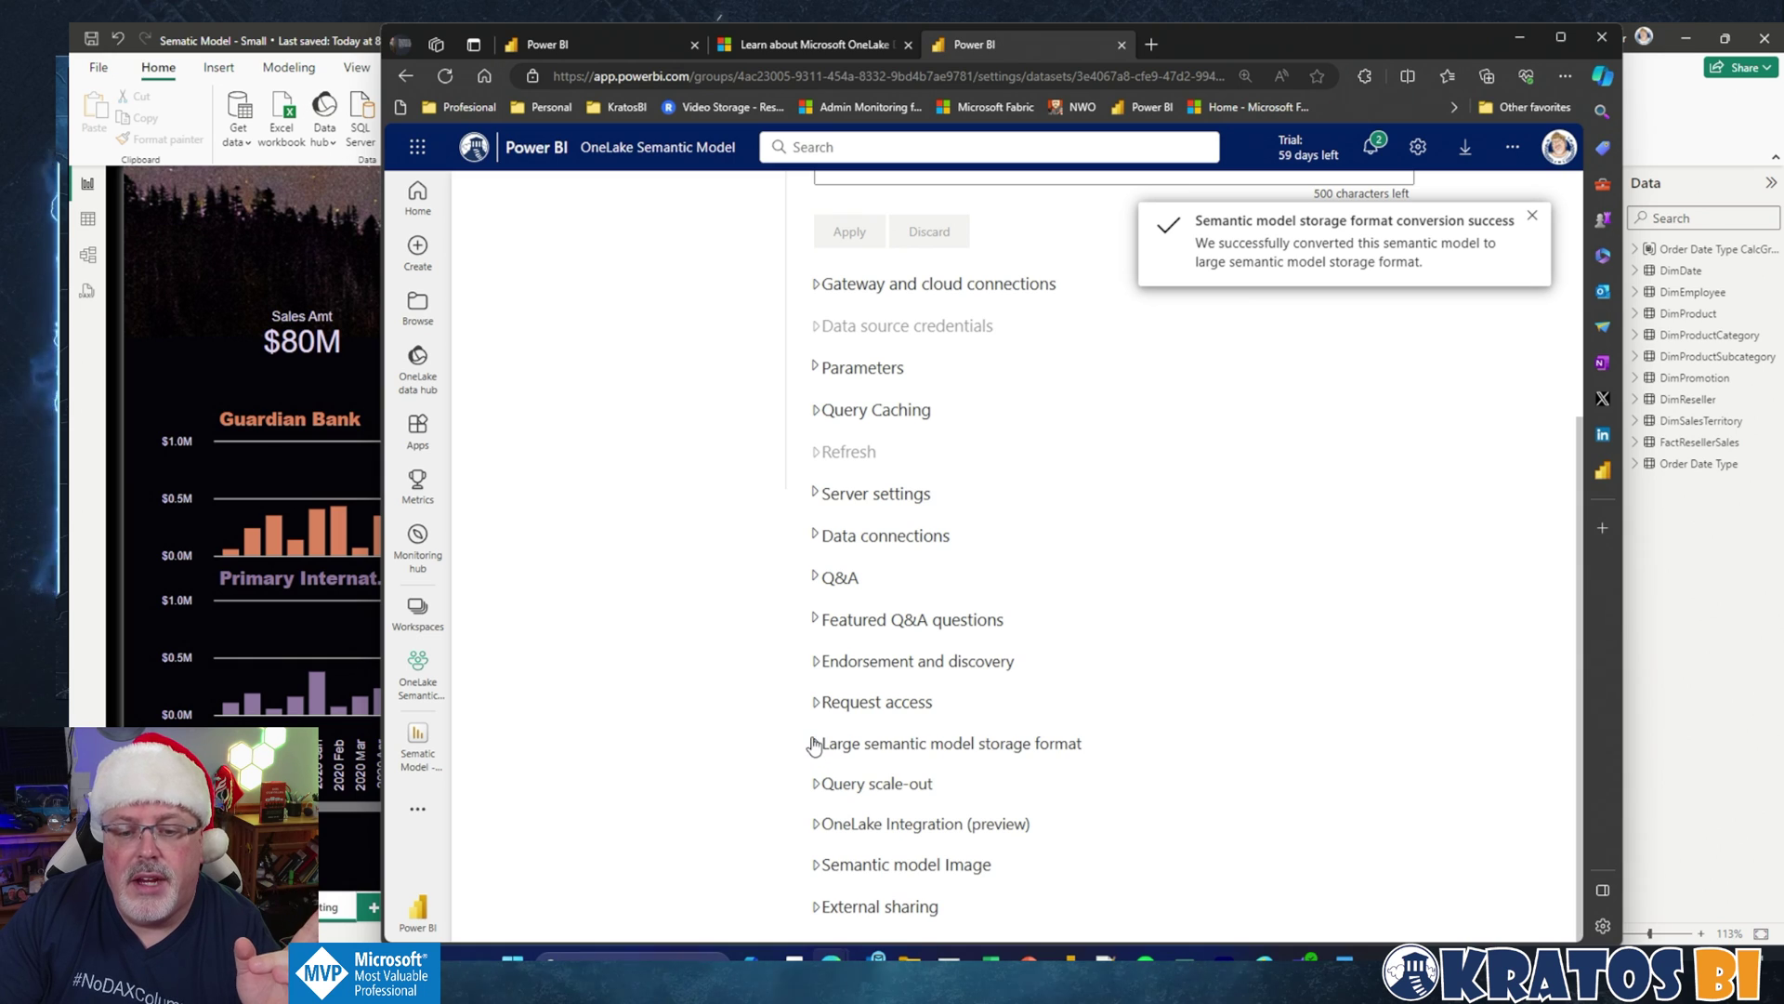
Step: Switch OneLake Integration (preview) On for Sematic Model - Small and apply the setting
left_click(816, 825)
scroll(818, 834, "down", 2)
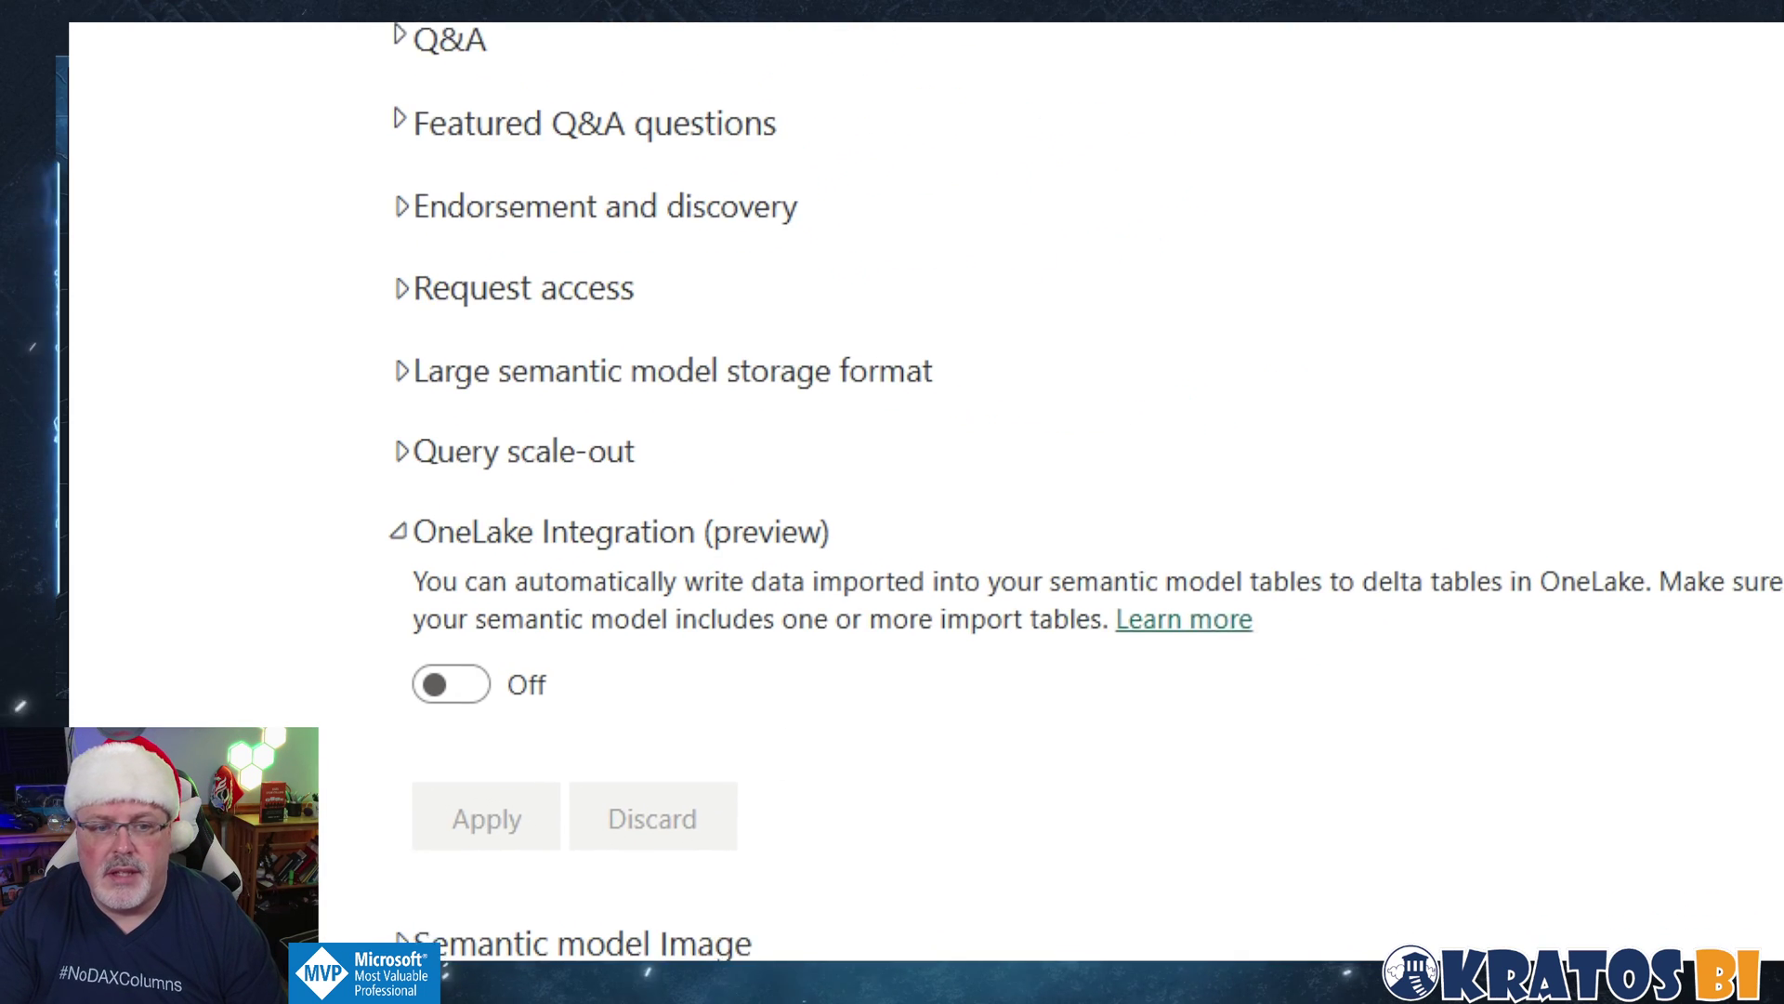
mouse_move(175, 469)
left_mouse_down()
mouse_move(809, 702)
mouse_move(1775, 718)
left_mouse_up()
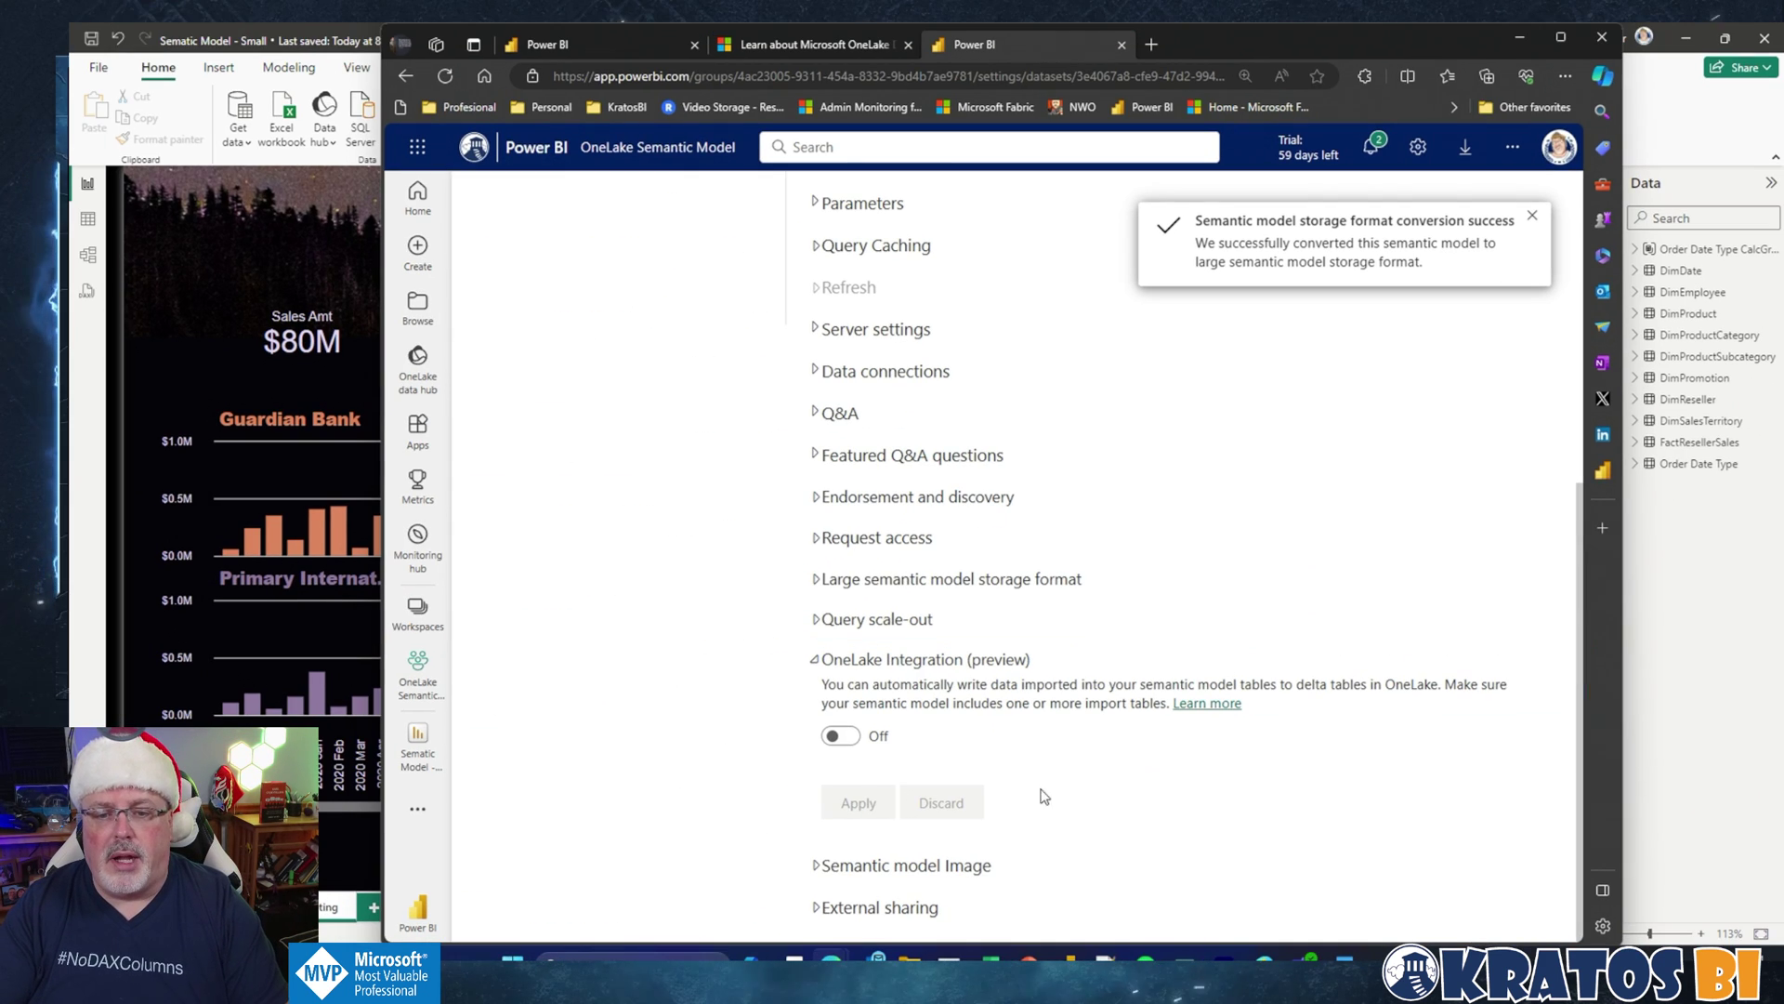
left_click(841, 736)
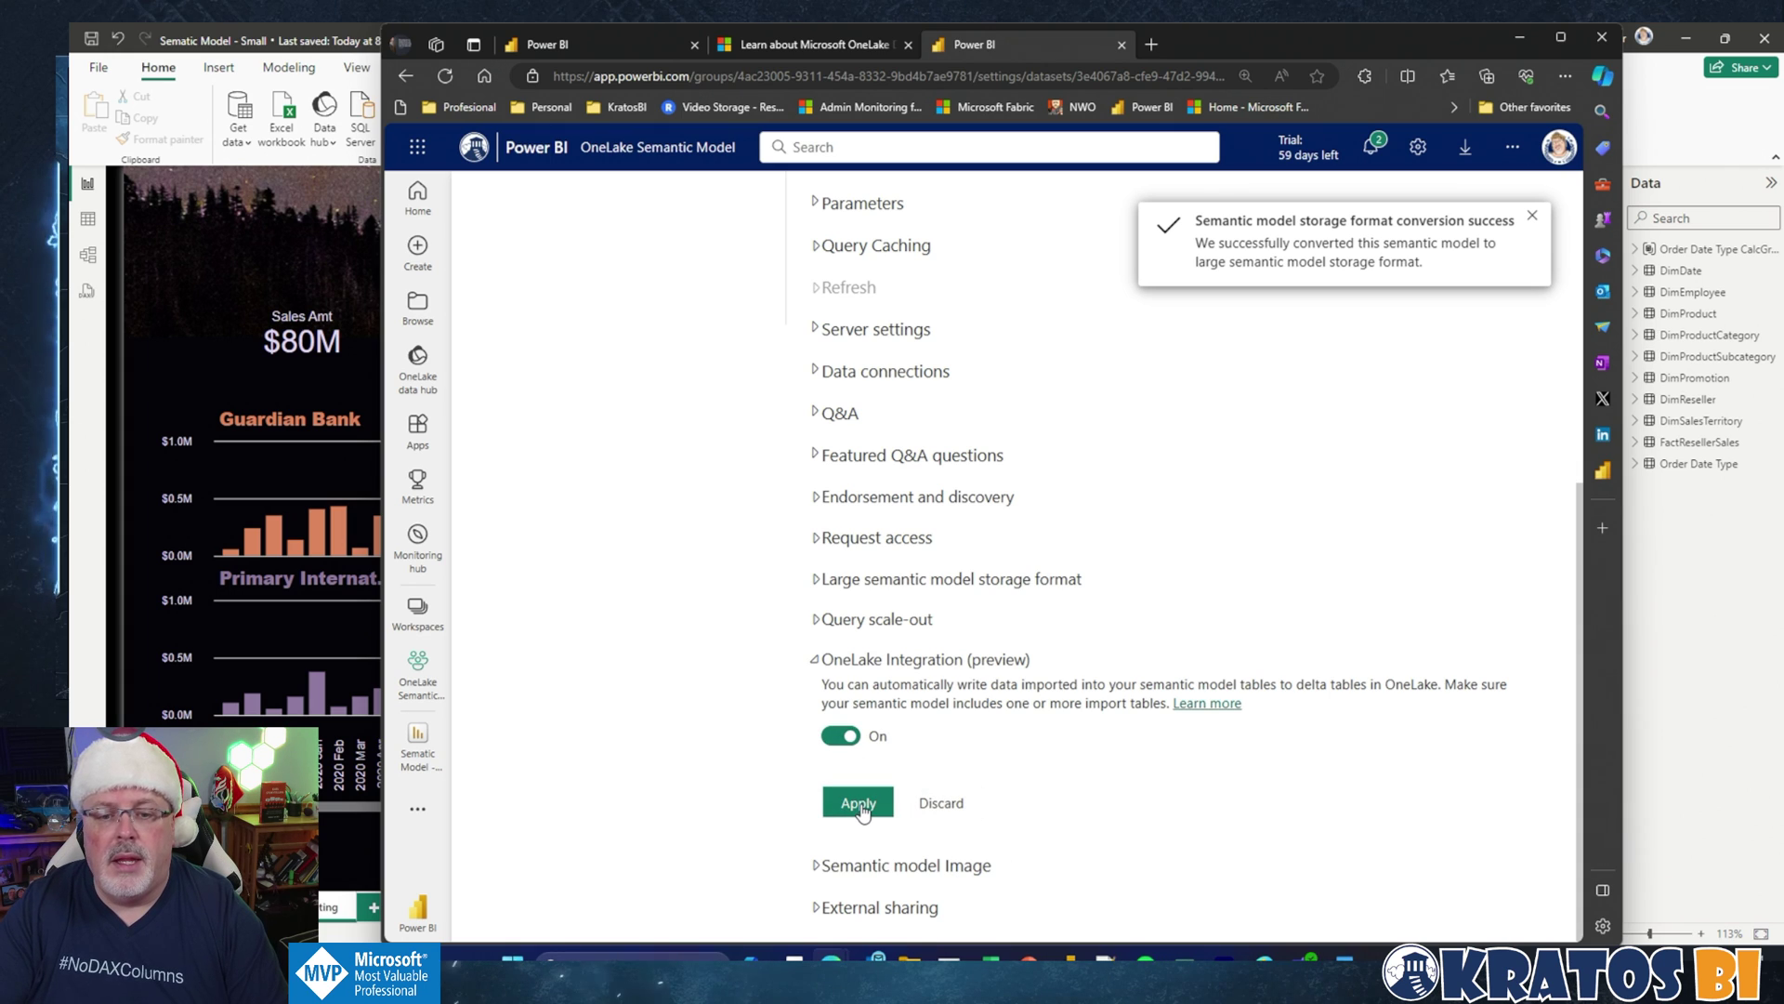
left_click(859, 805)
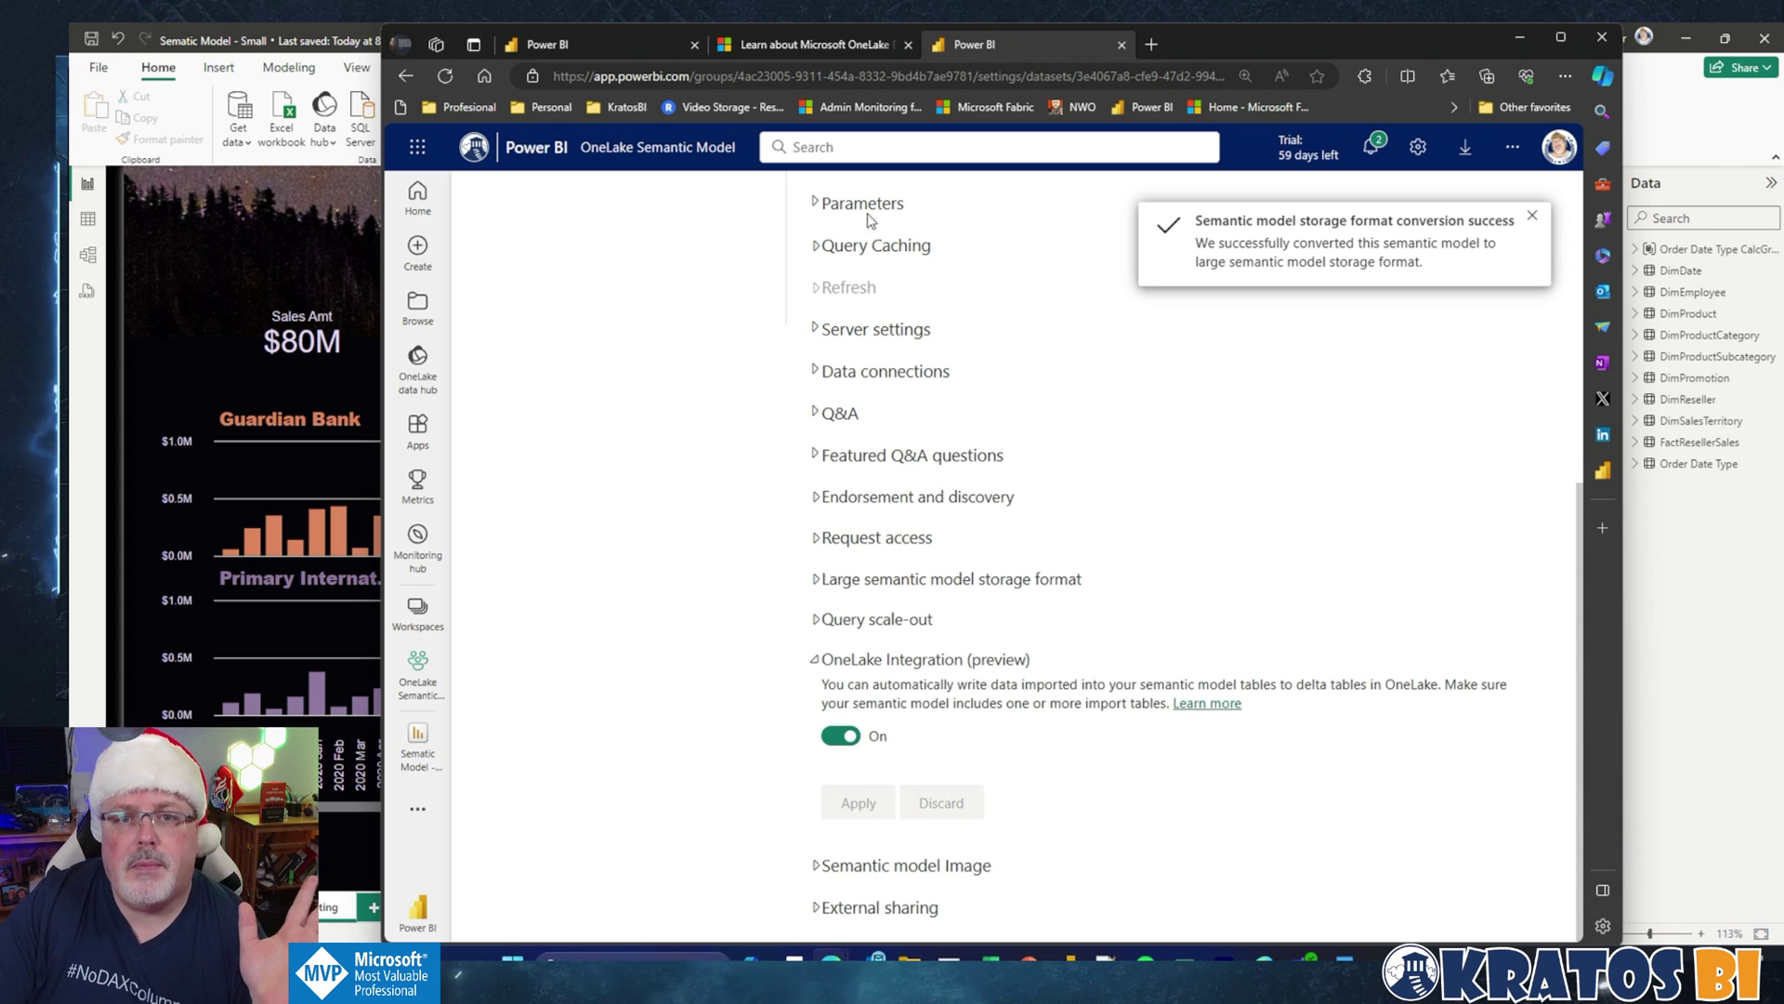
left_click(805, 44)
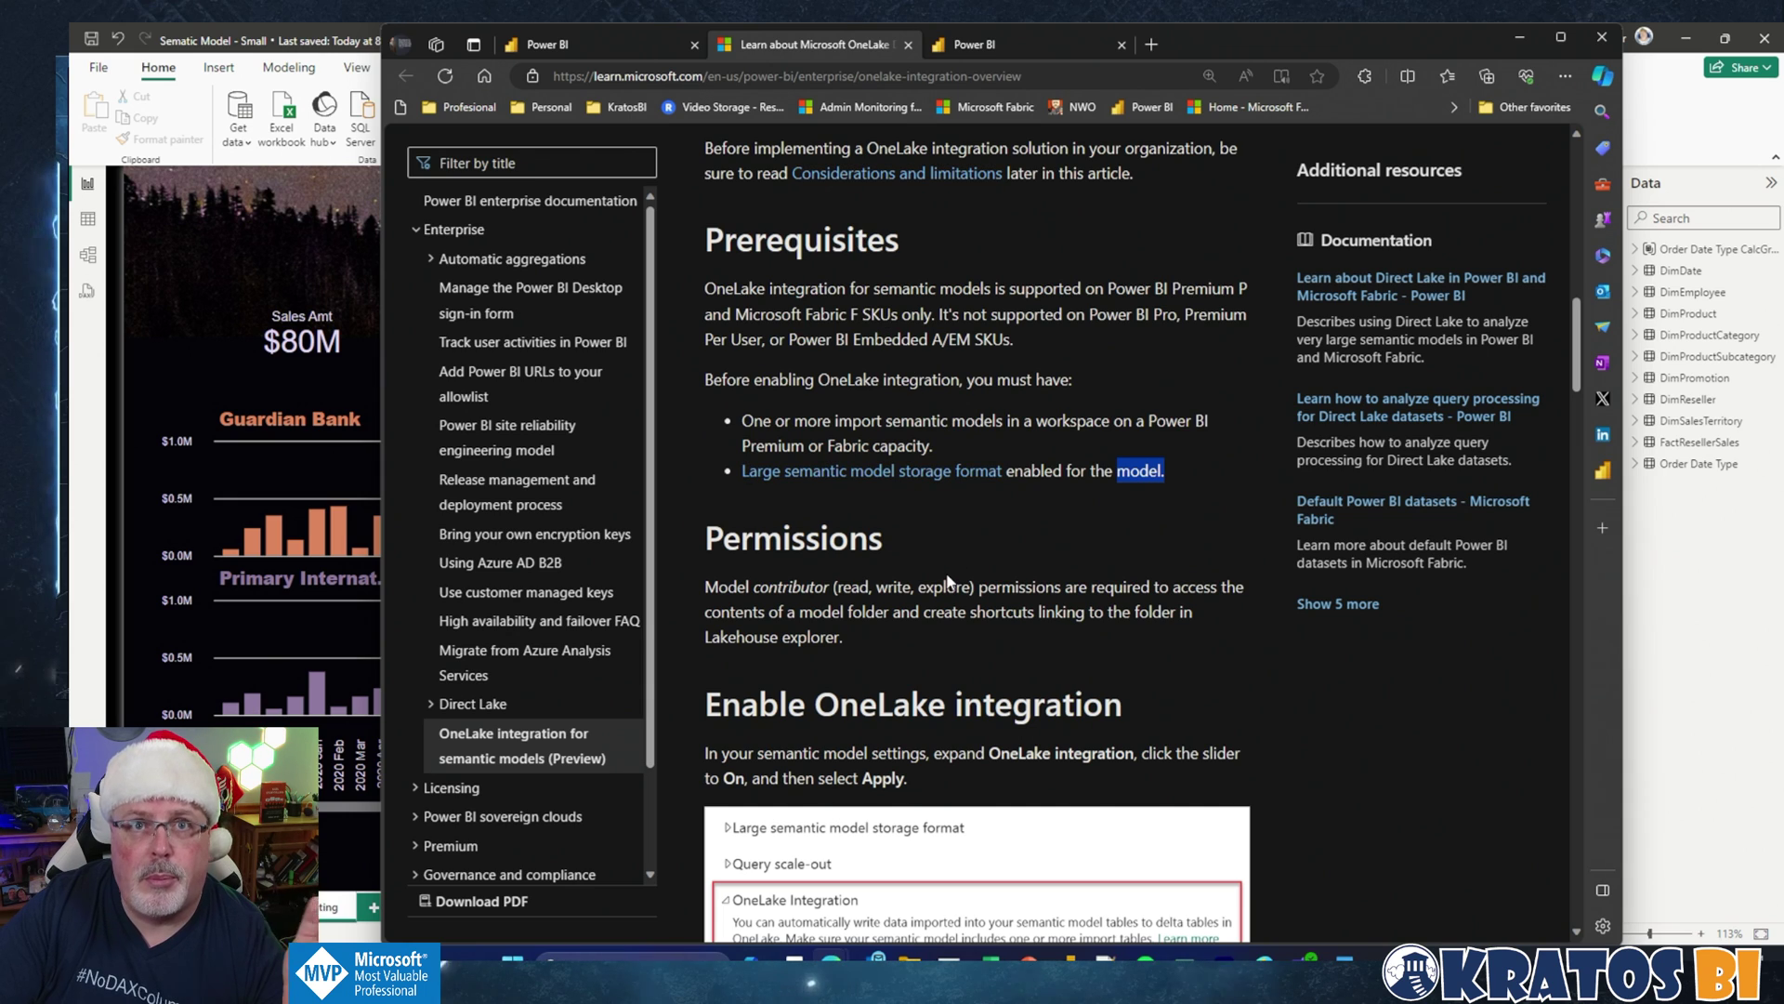
Step: Read the article's Admin portal and Refresh model sections, then return to the semantic model settings
scroll(948, 581, "down", 6)
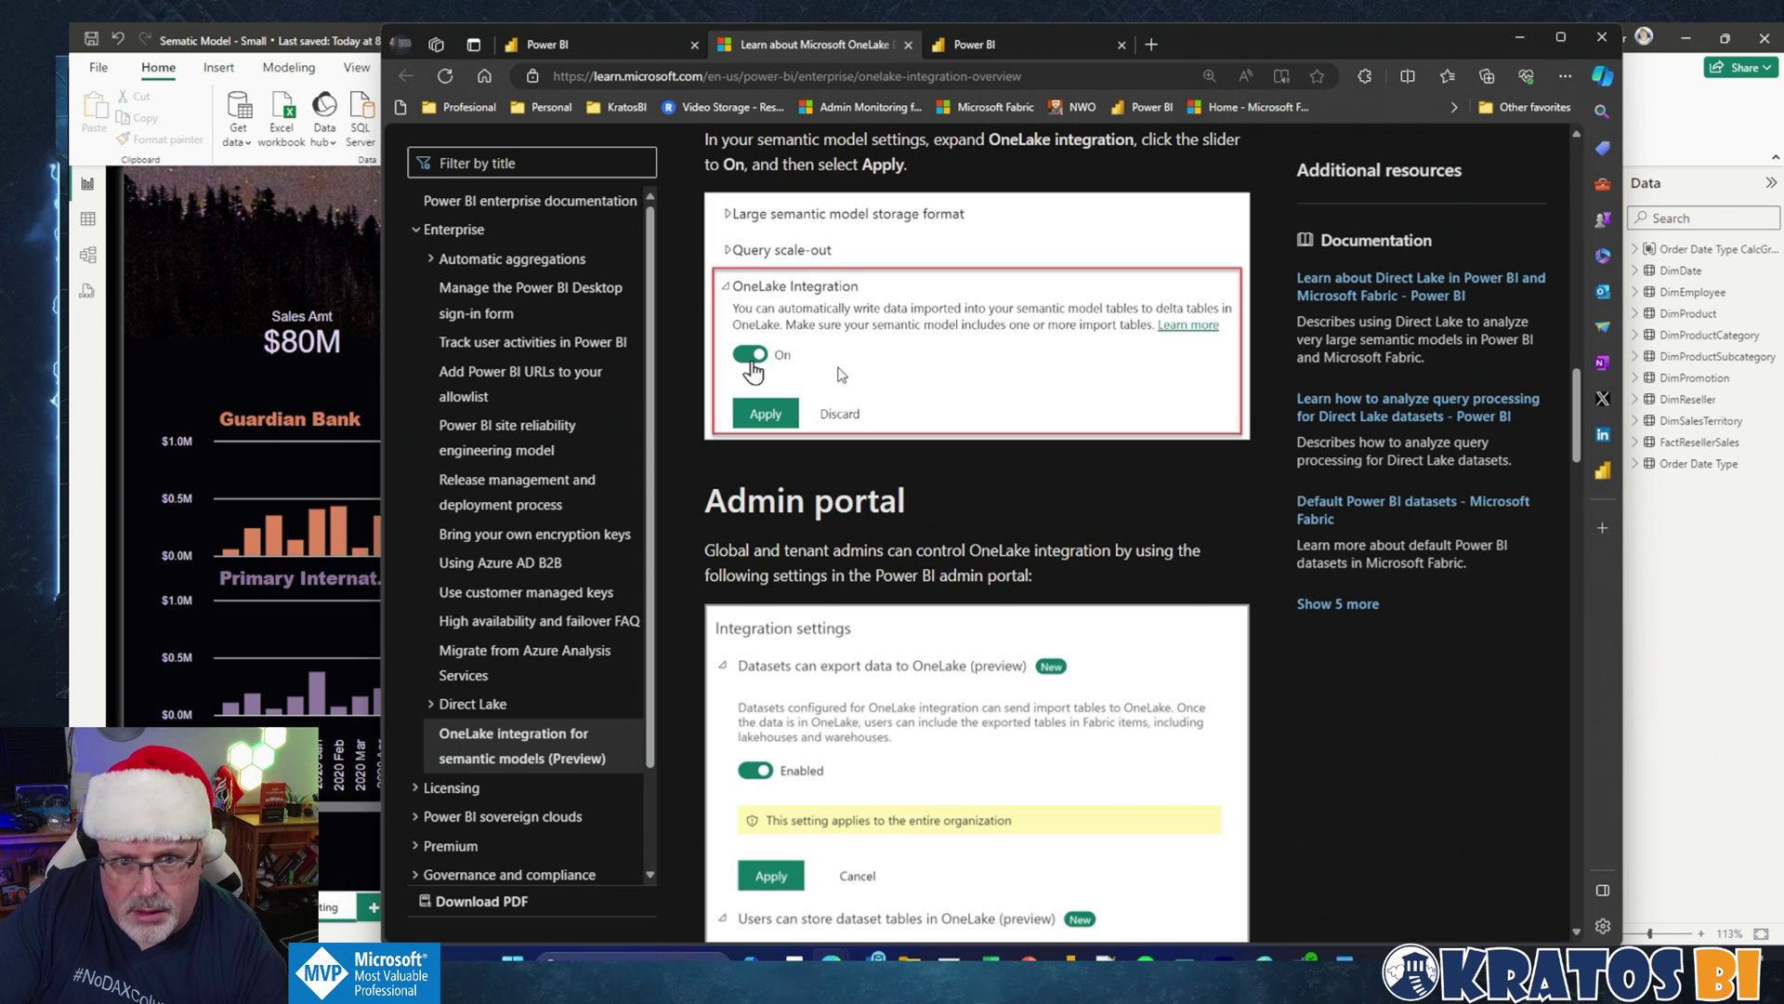
scroll(839, 373, "down", 5)
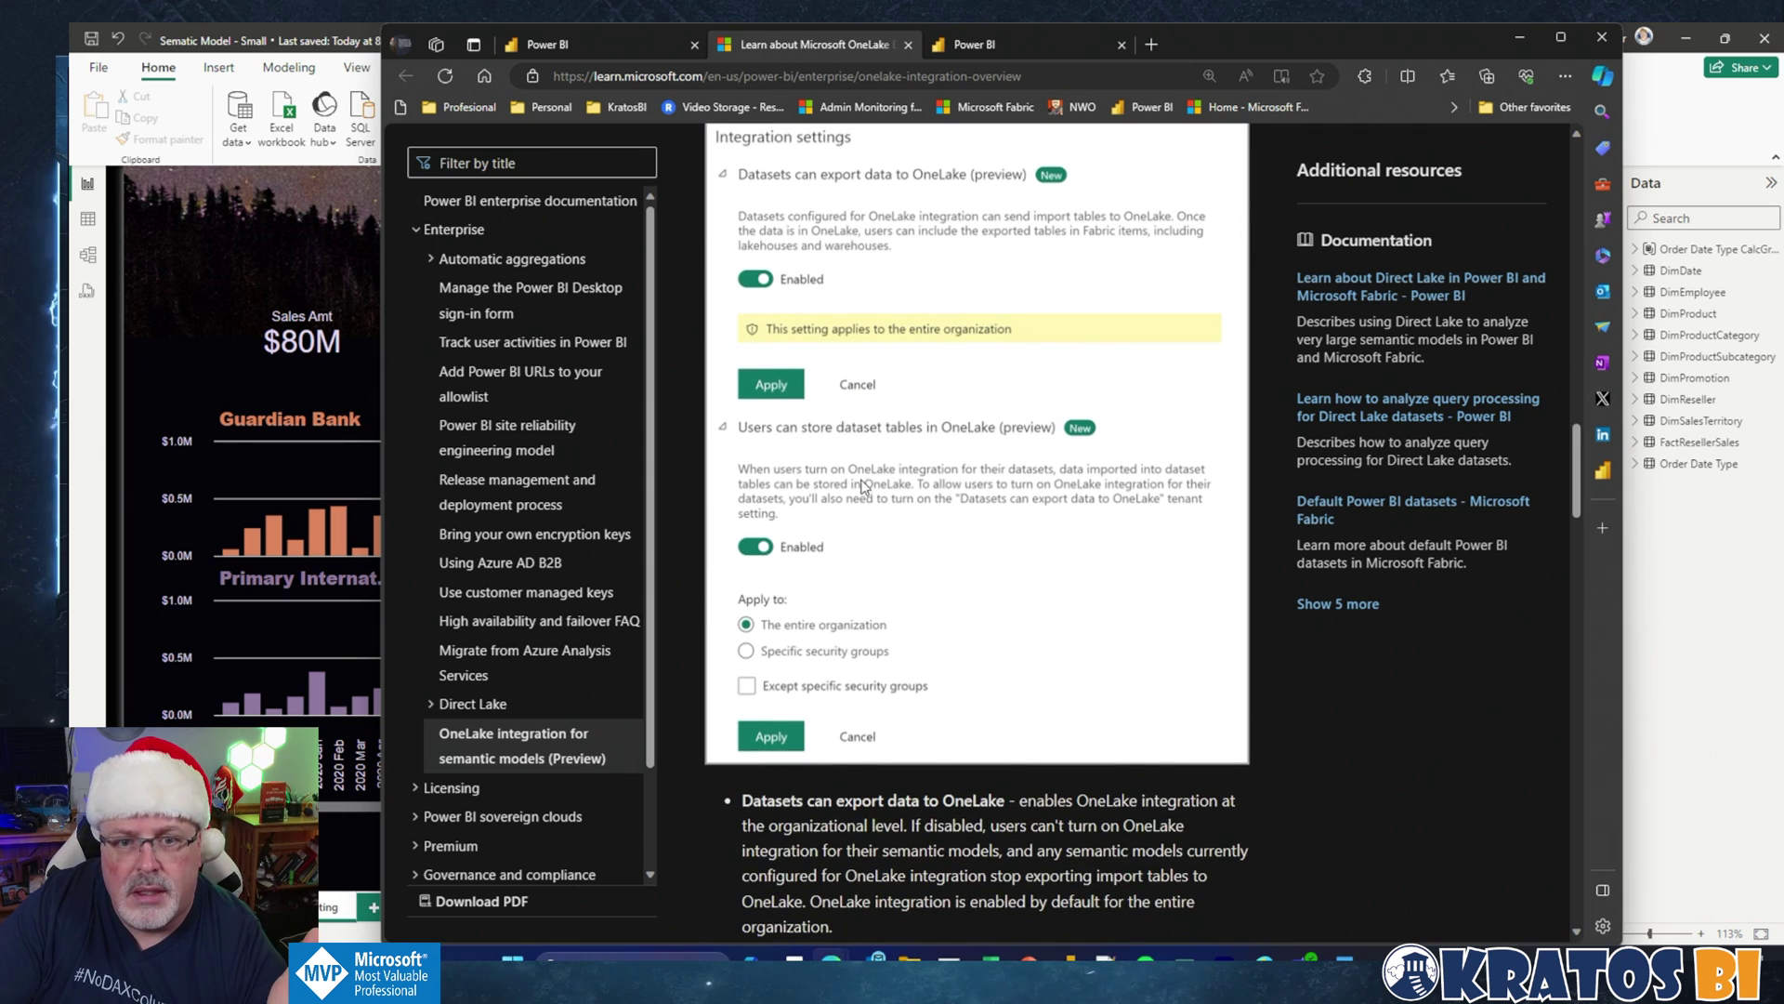
scroll(863, 485, "down", 3)
scroll(857, 521, "up", 5)
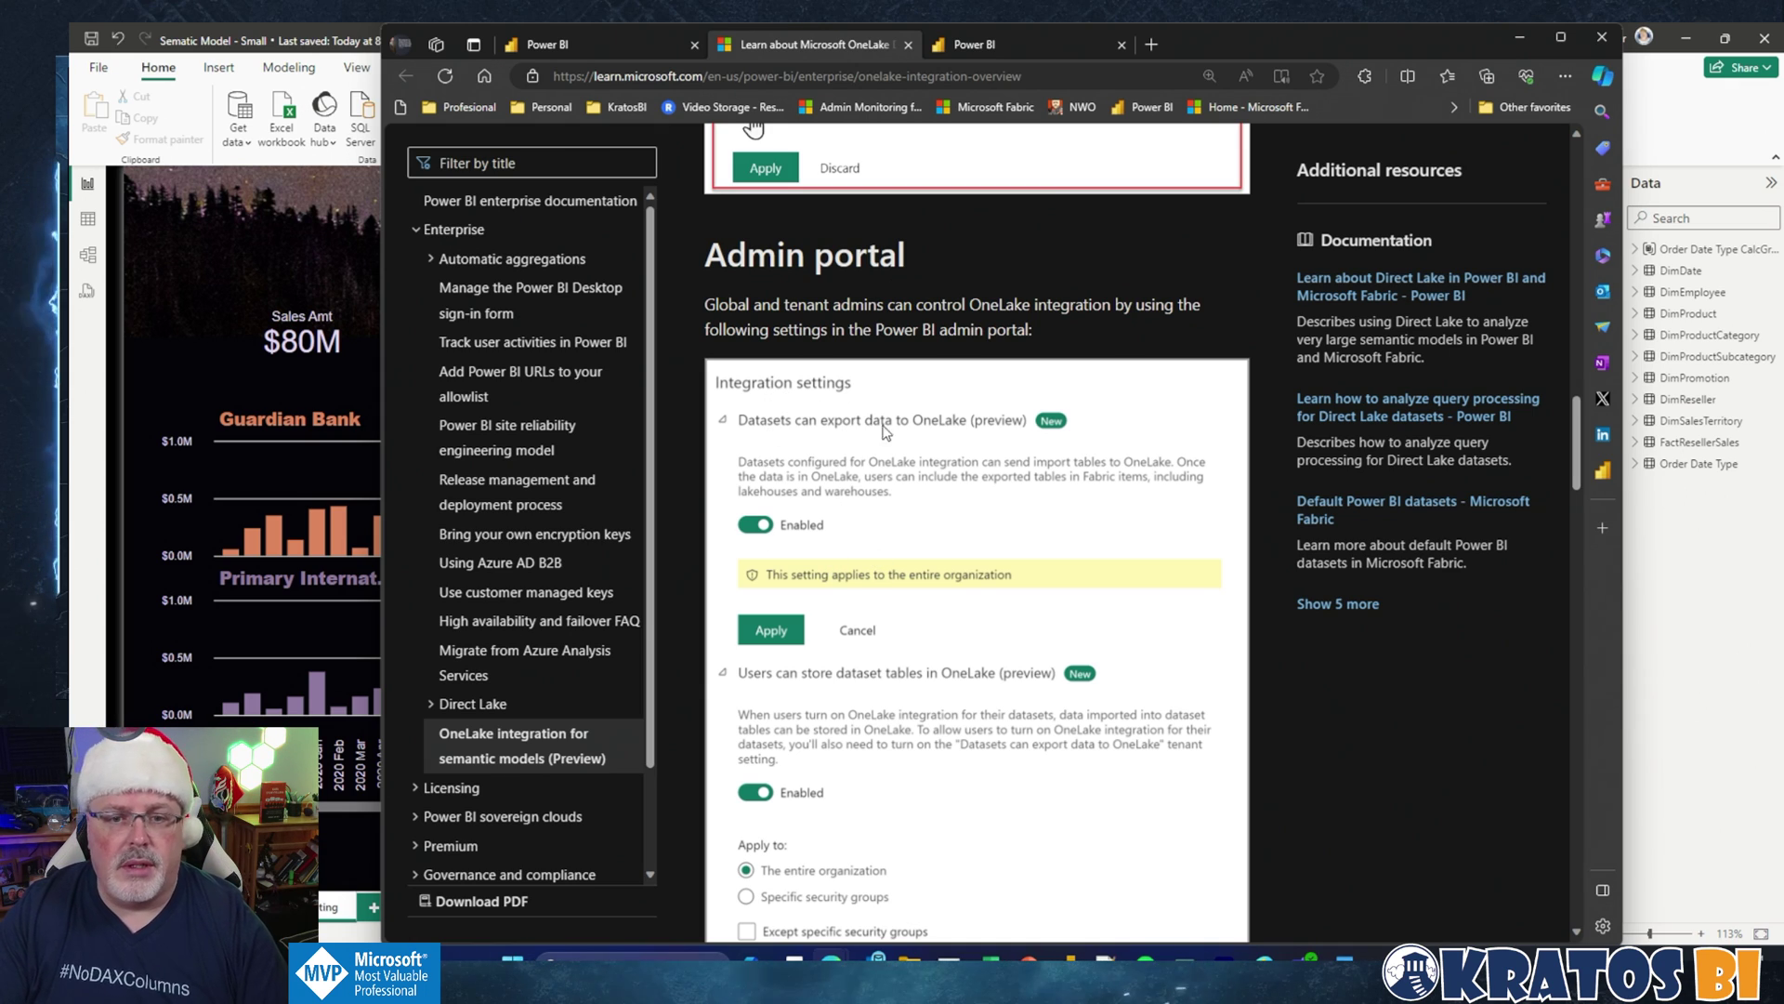
scroll(918, 527, "down", 4)
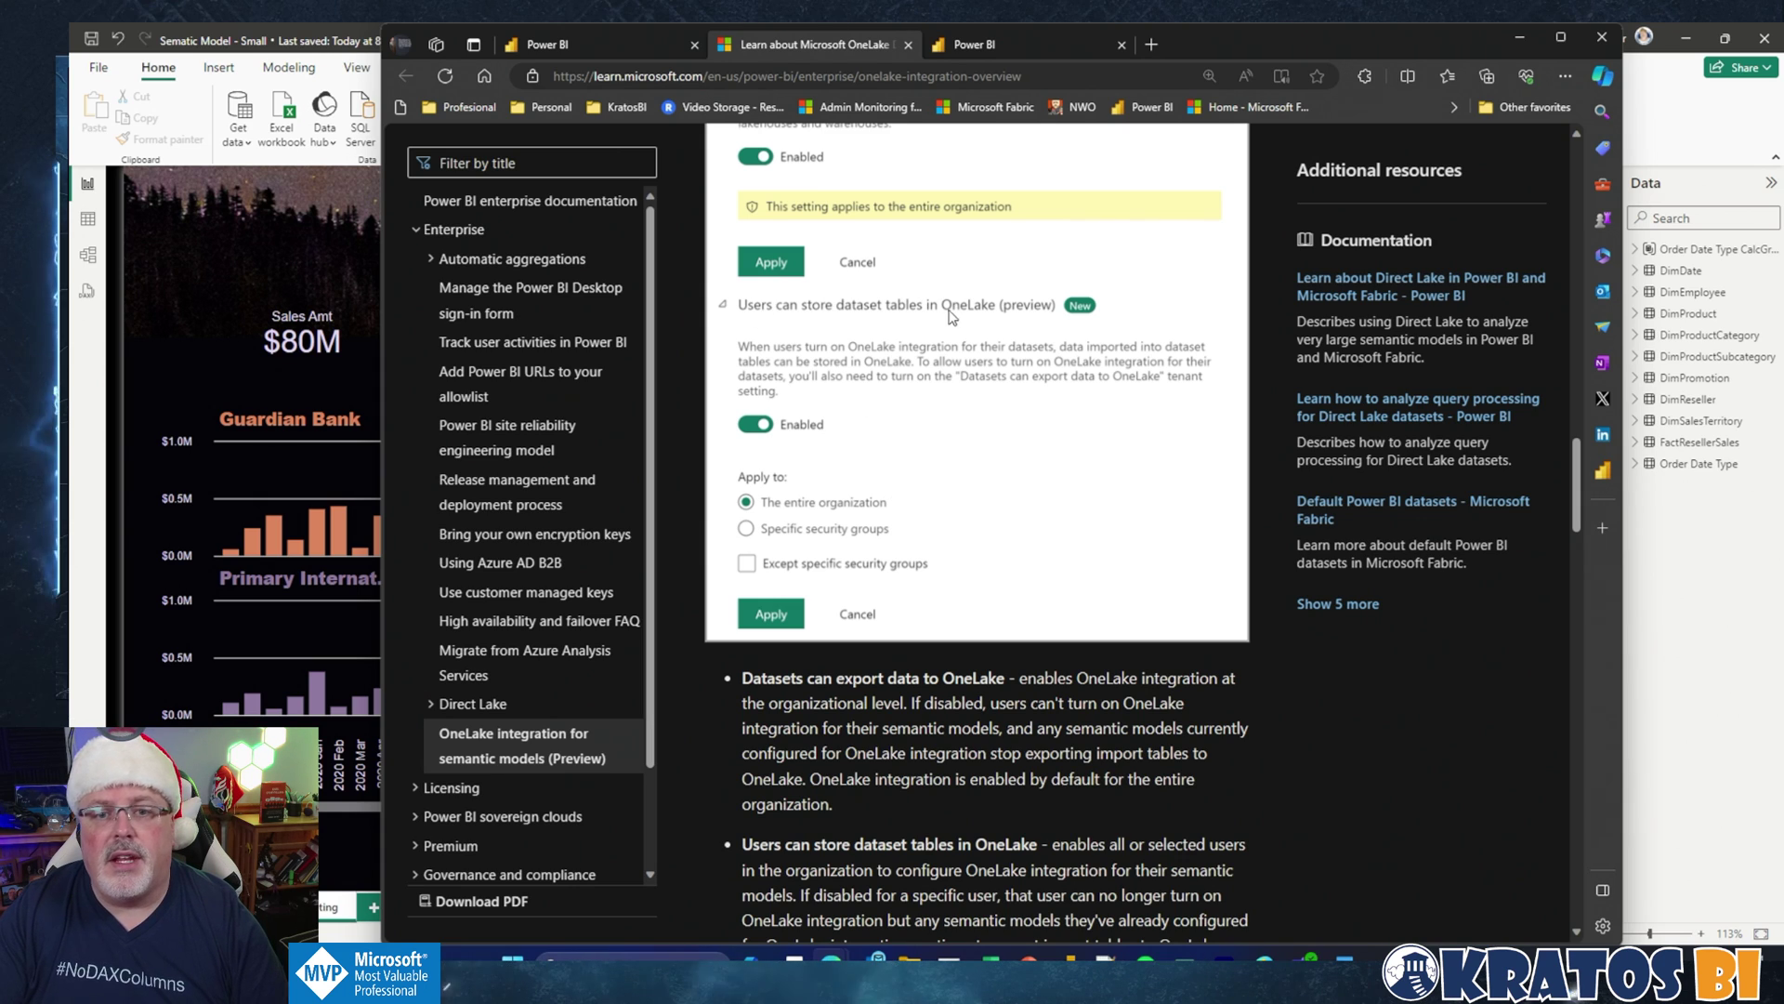
scroll(857, 474, "down", 10)
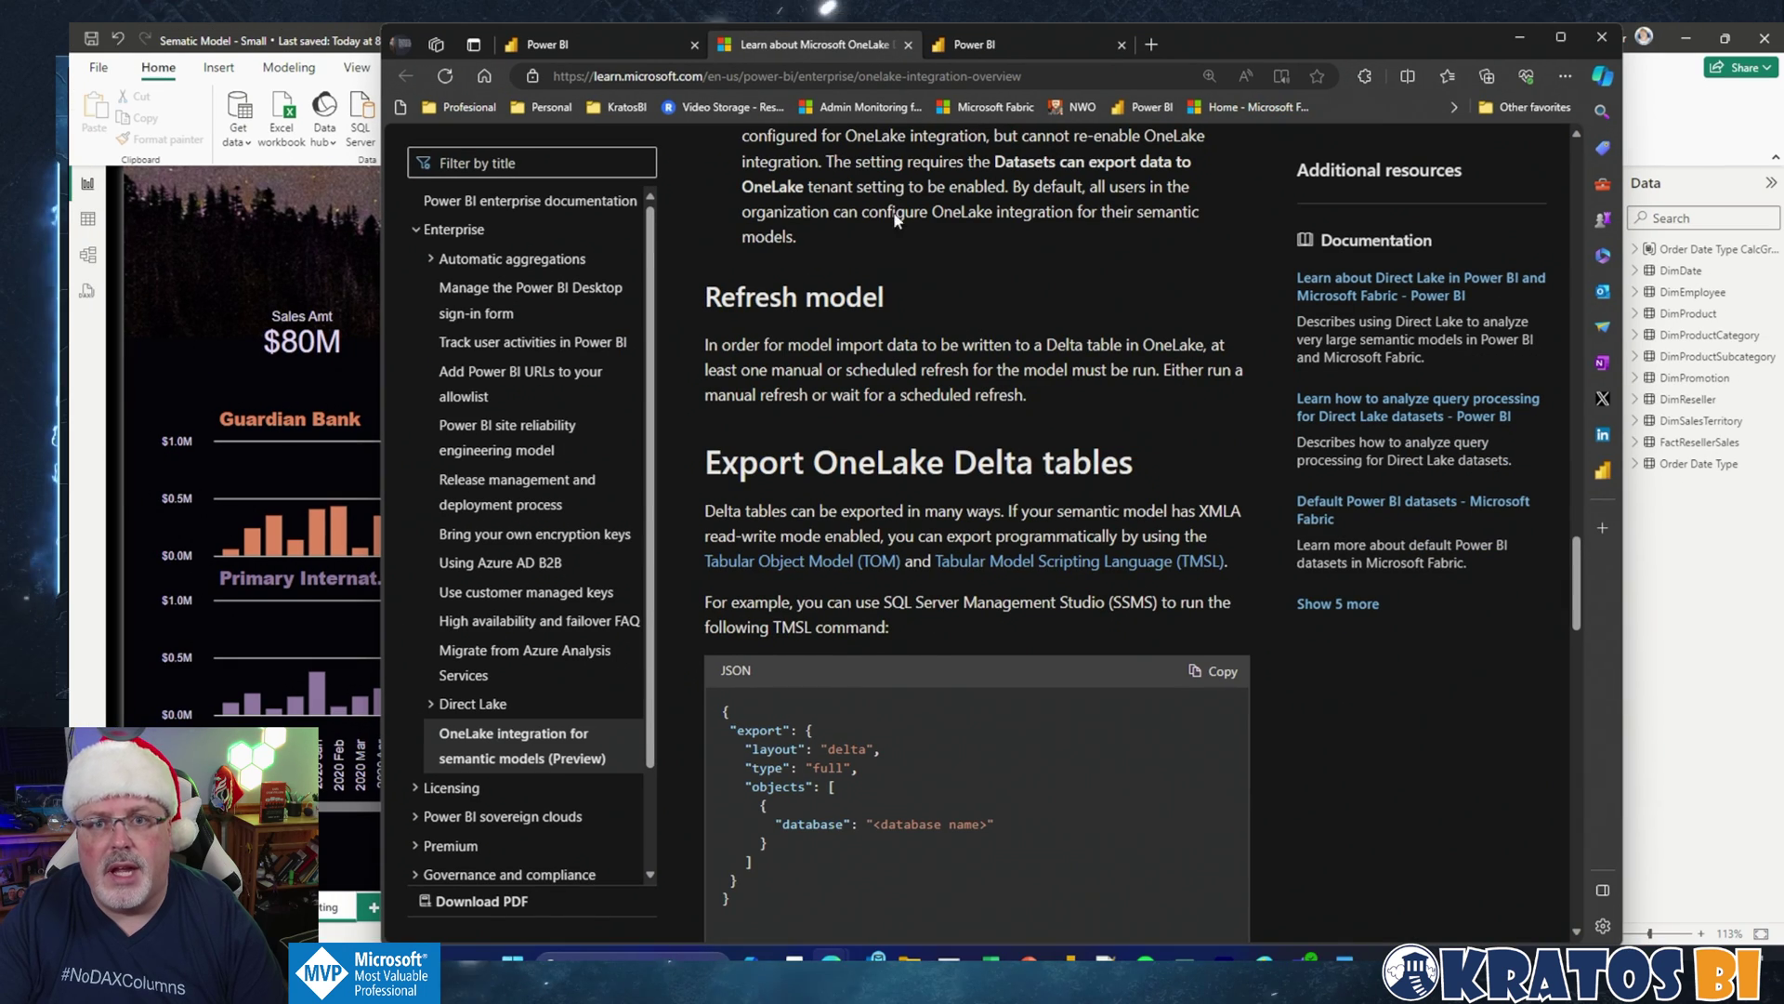
left_click(963, 52)
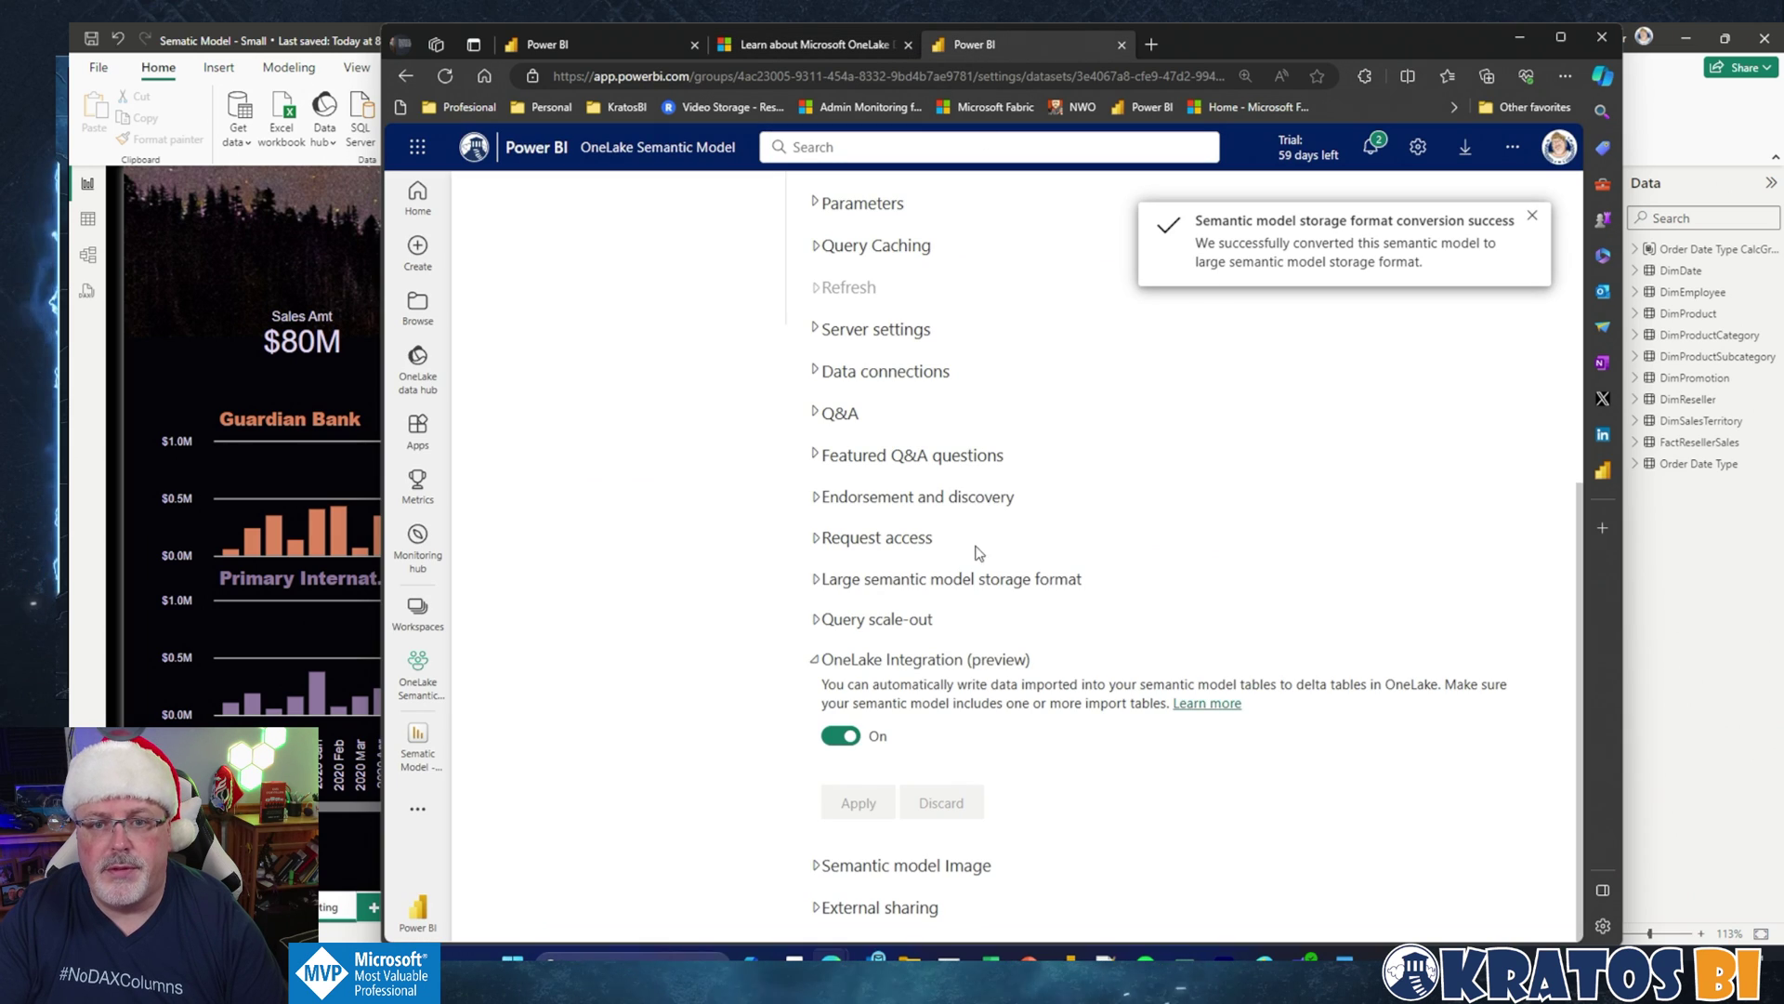
Step: Map the SQL Server source to AdventureWorksDW2019 under Gateway and cloud connections and apply
scroll(974, 562, "up", 4)
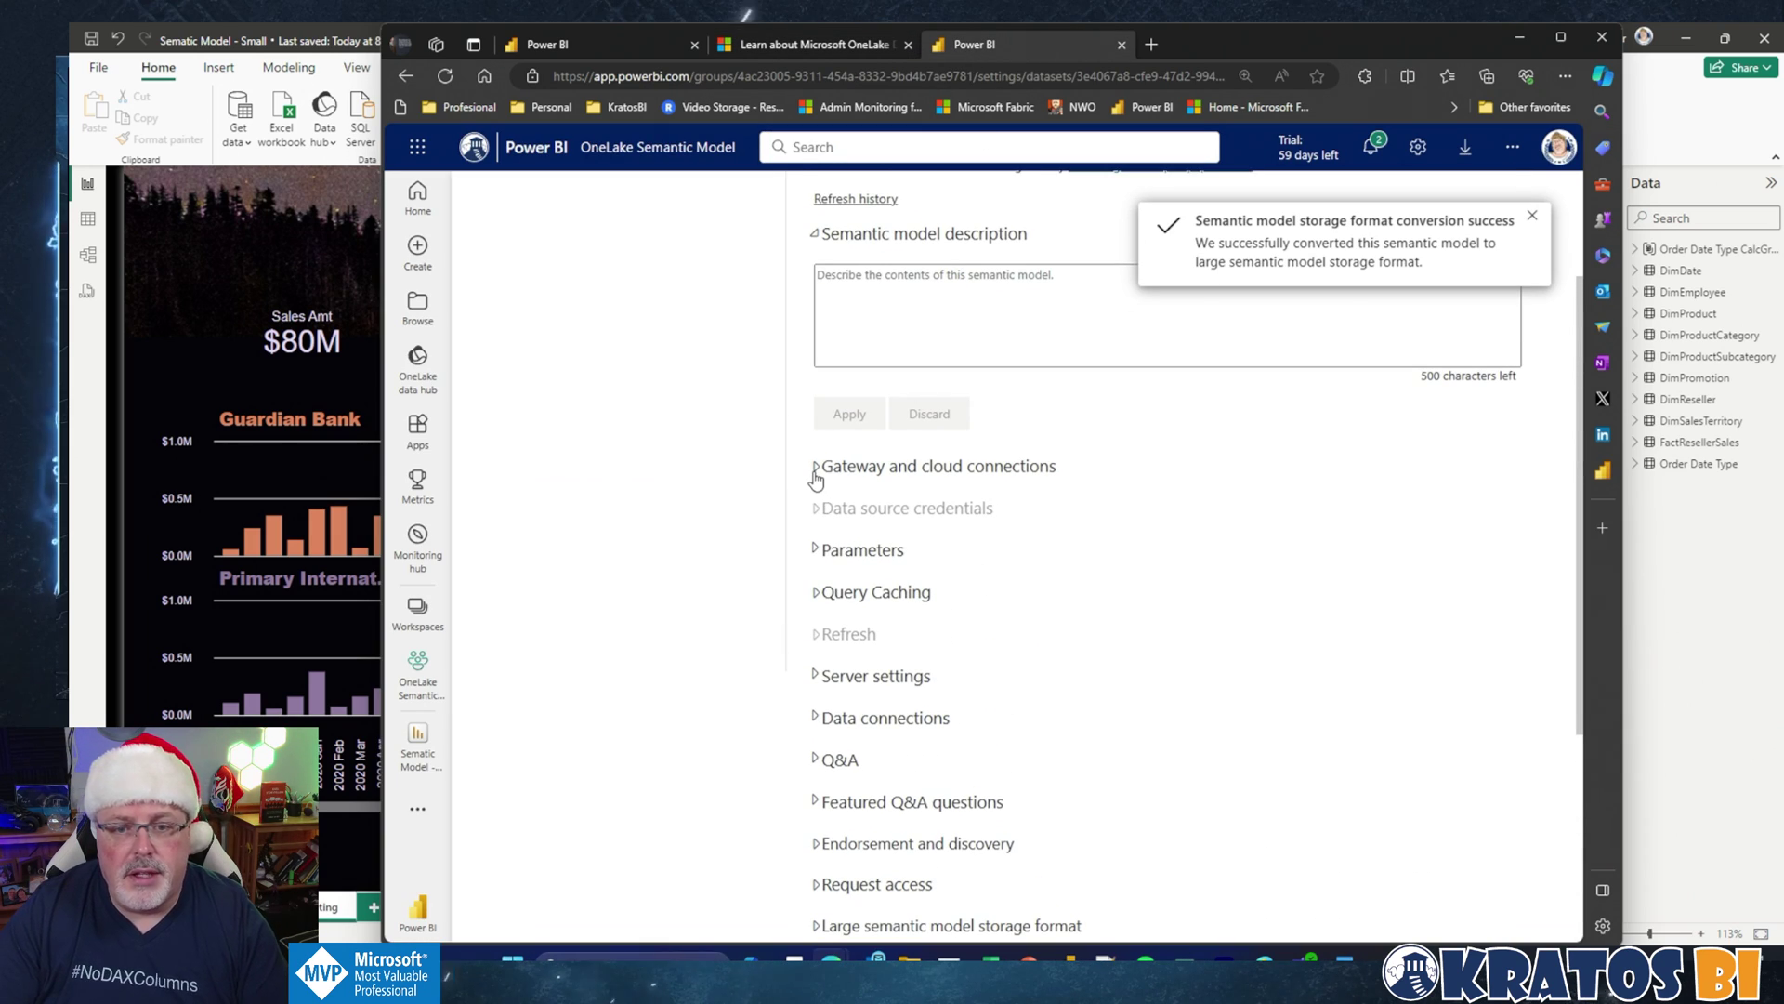
left_click(816, 478)
scroll(729, 617, "down", 3)
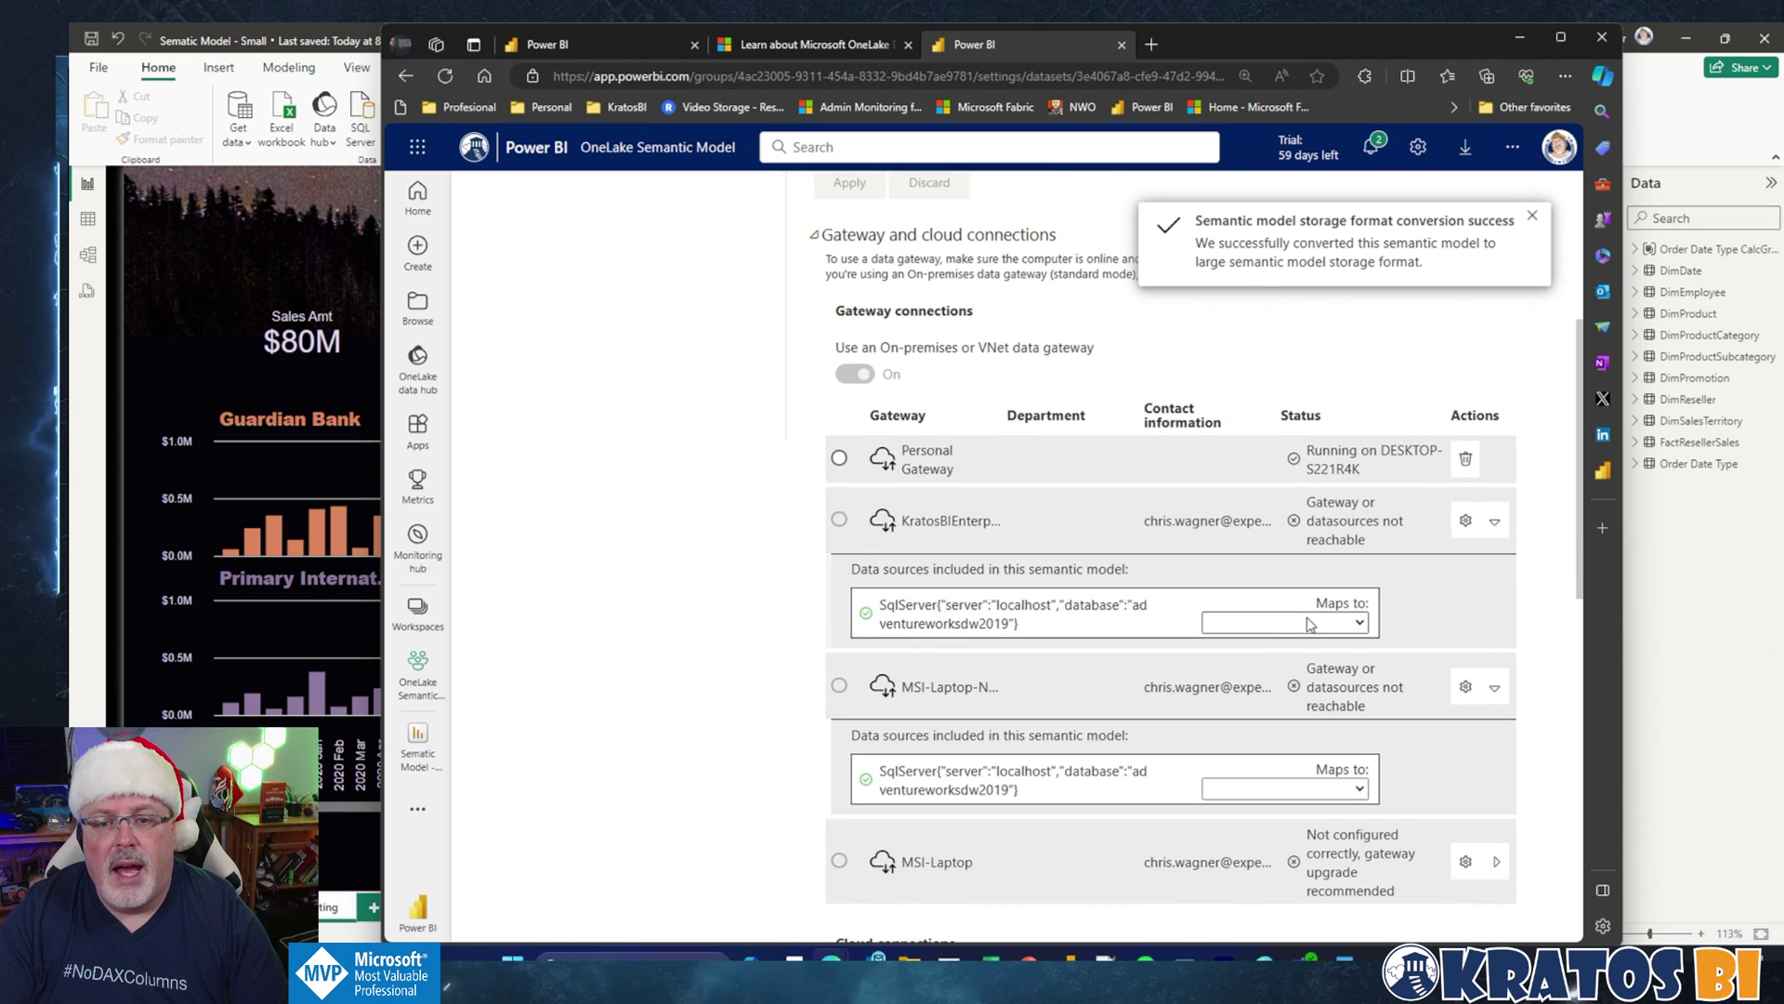
left_click(1311, 623)
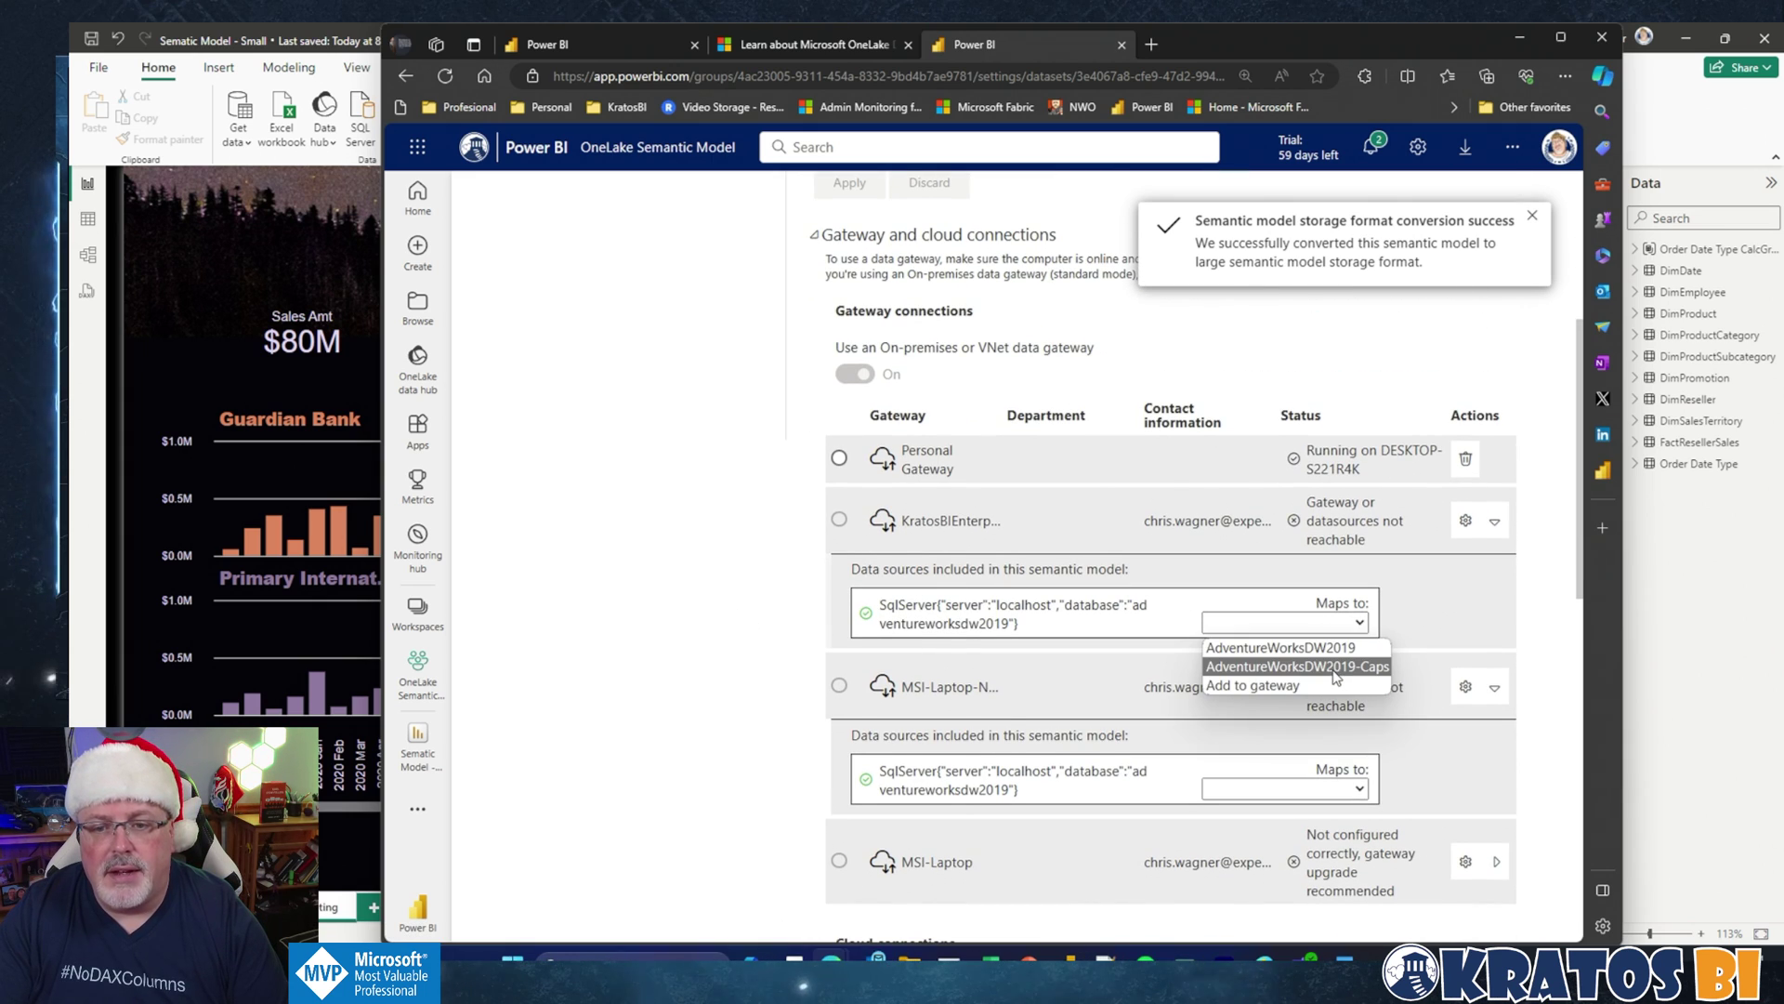
left_click(1335, 667)
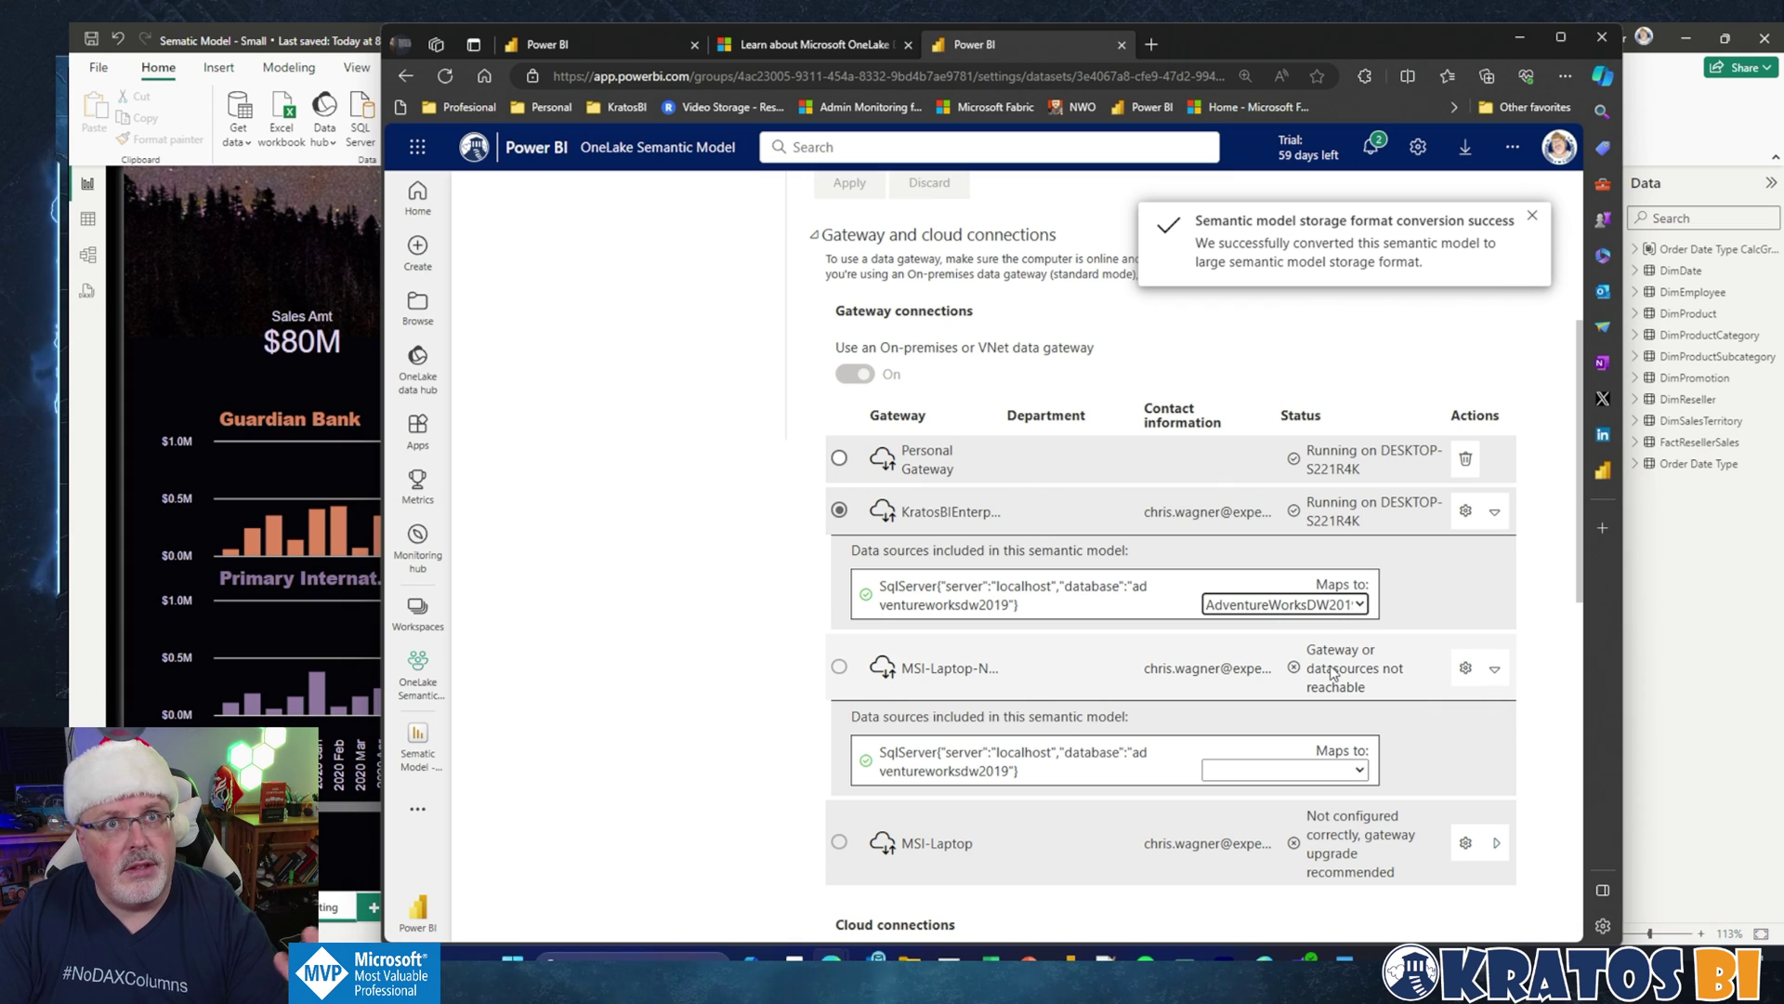
left_click(1534, 222)
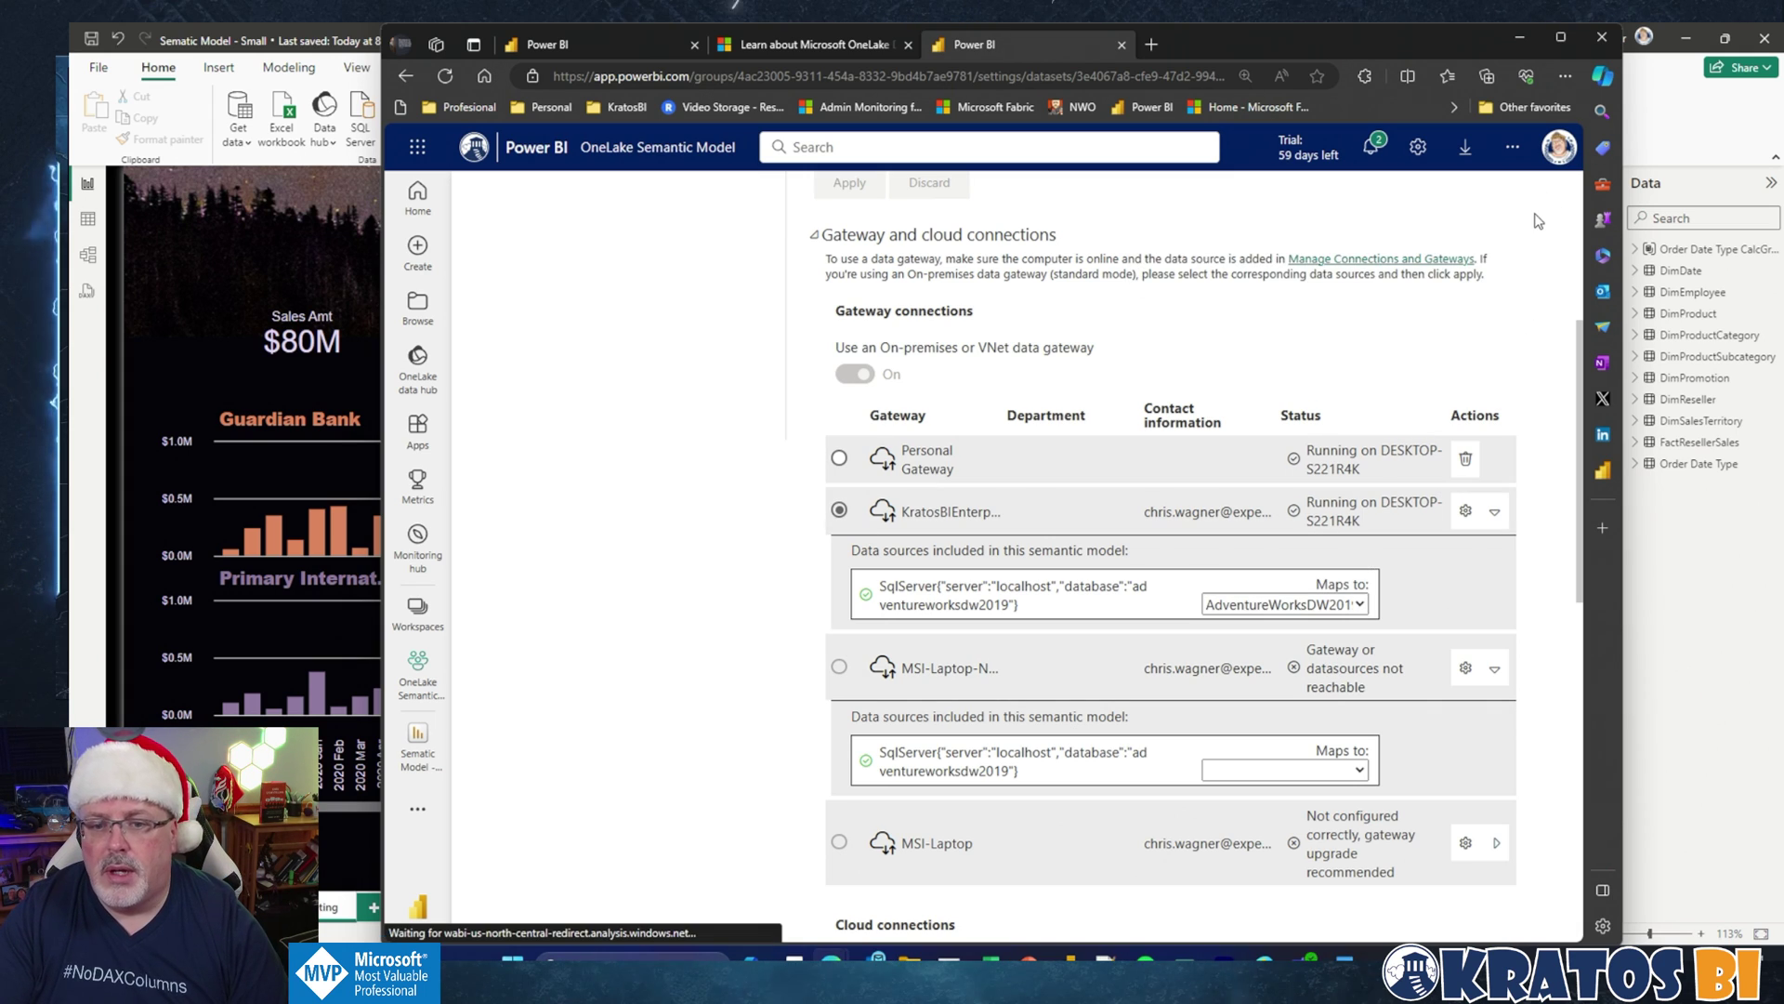
scroll(1117, 685, "down", 2)
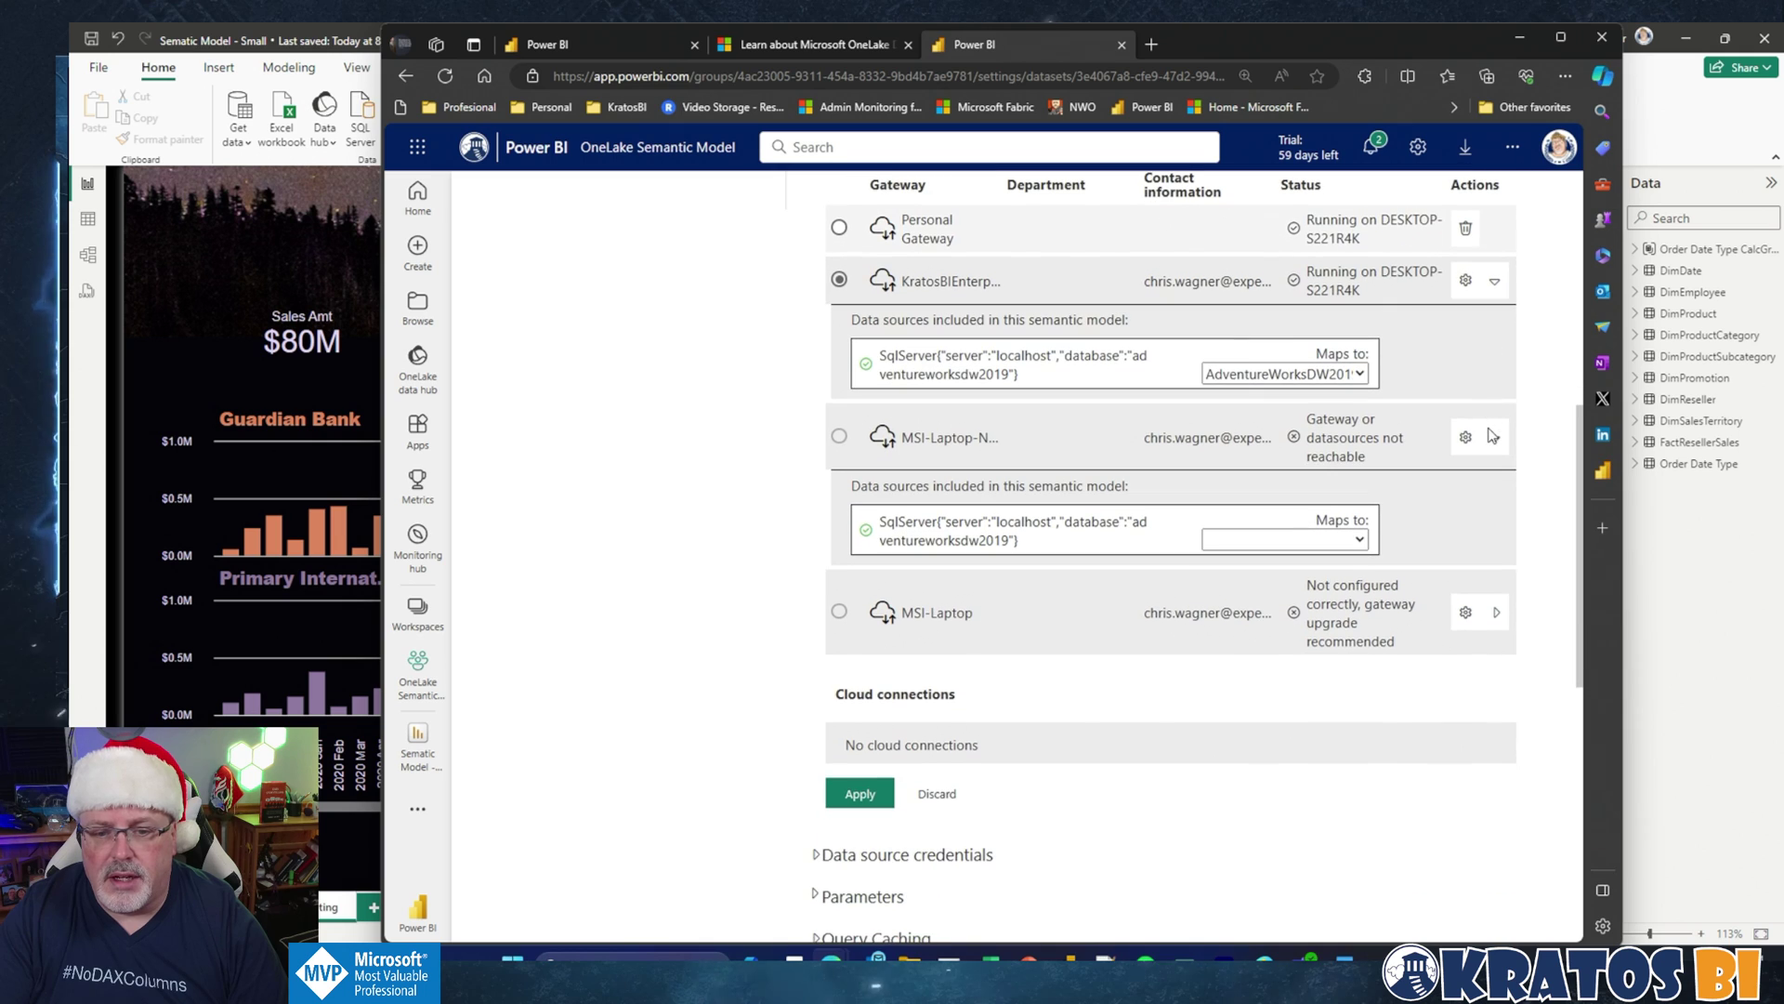
left_click(862, 804)
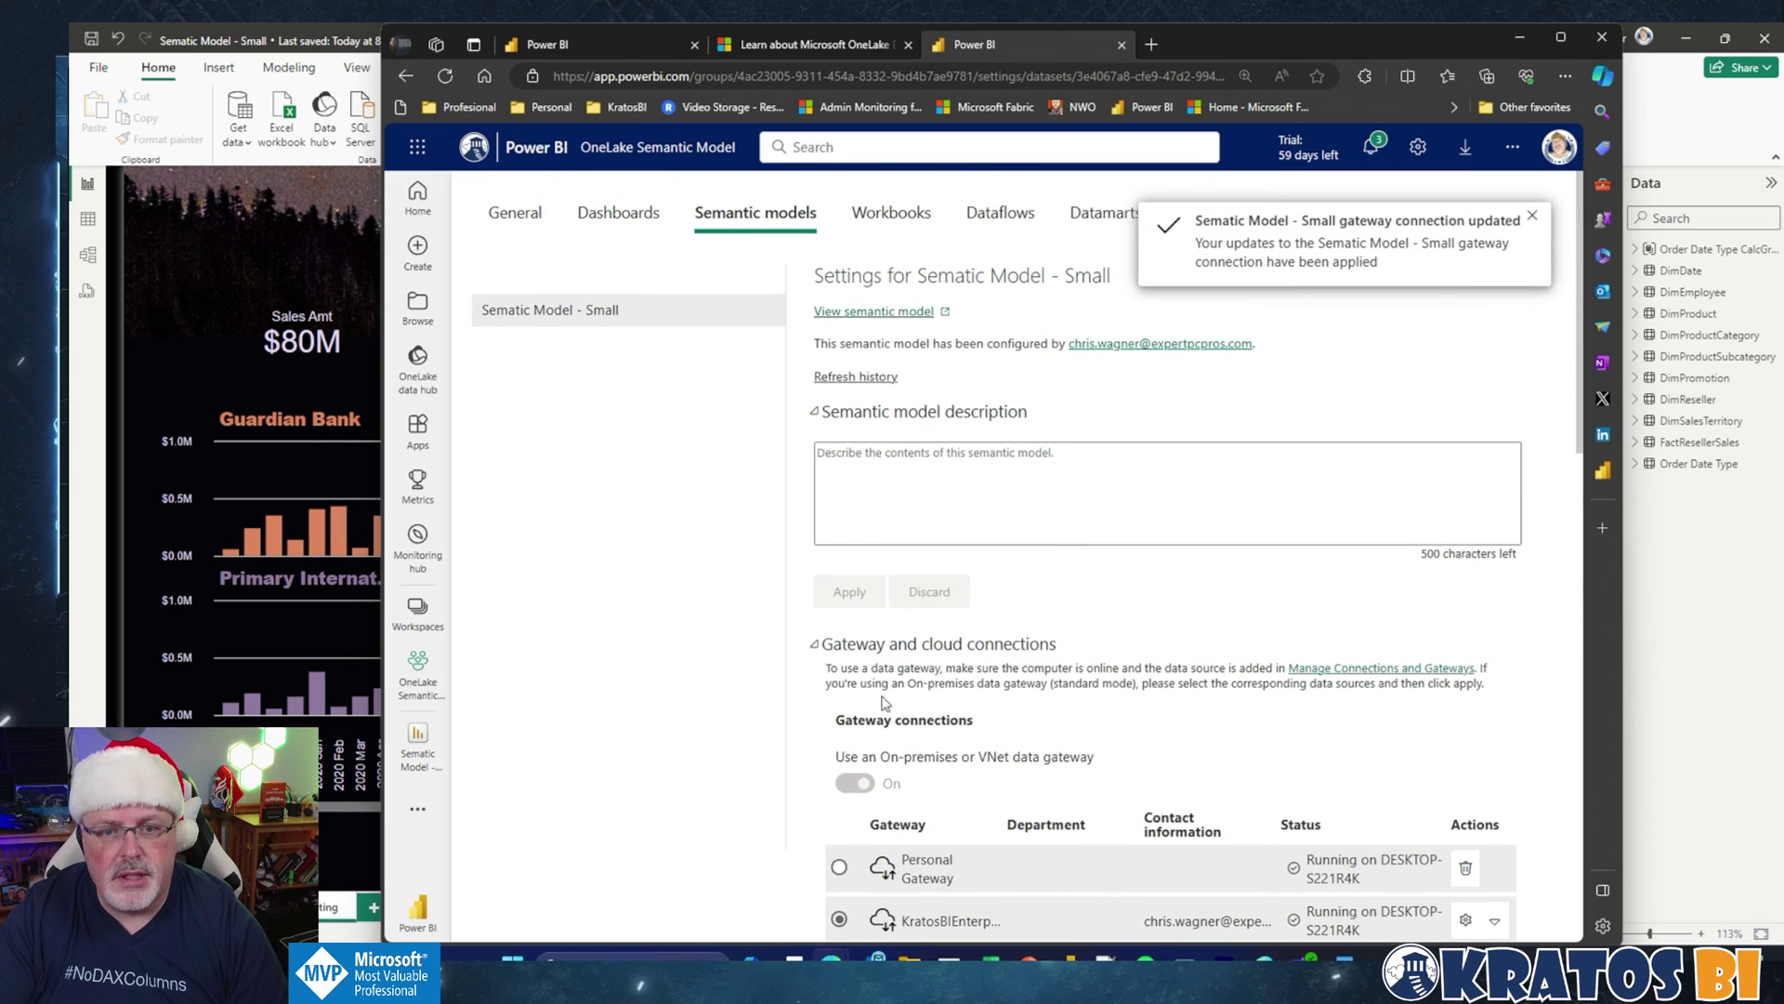
left_click(419, 688)
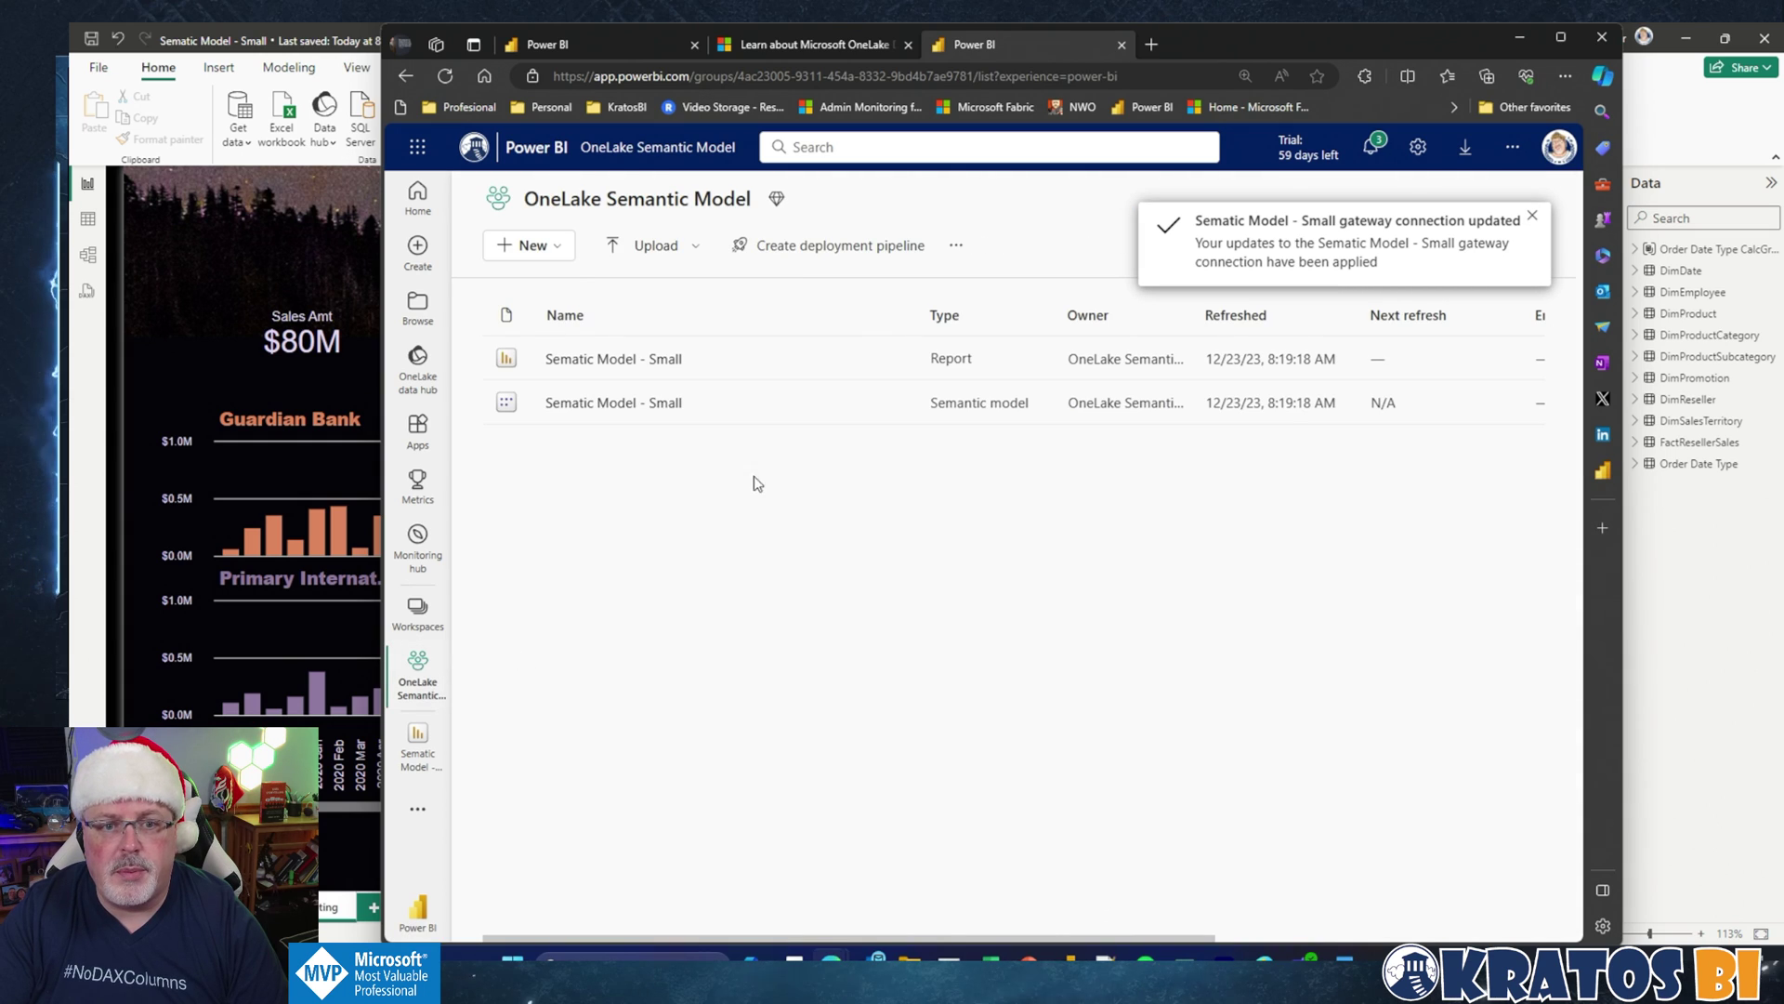
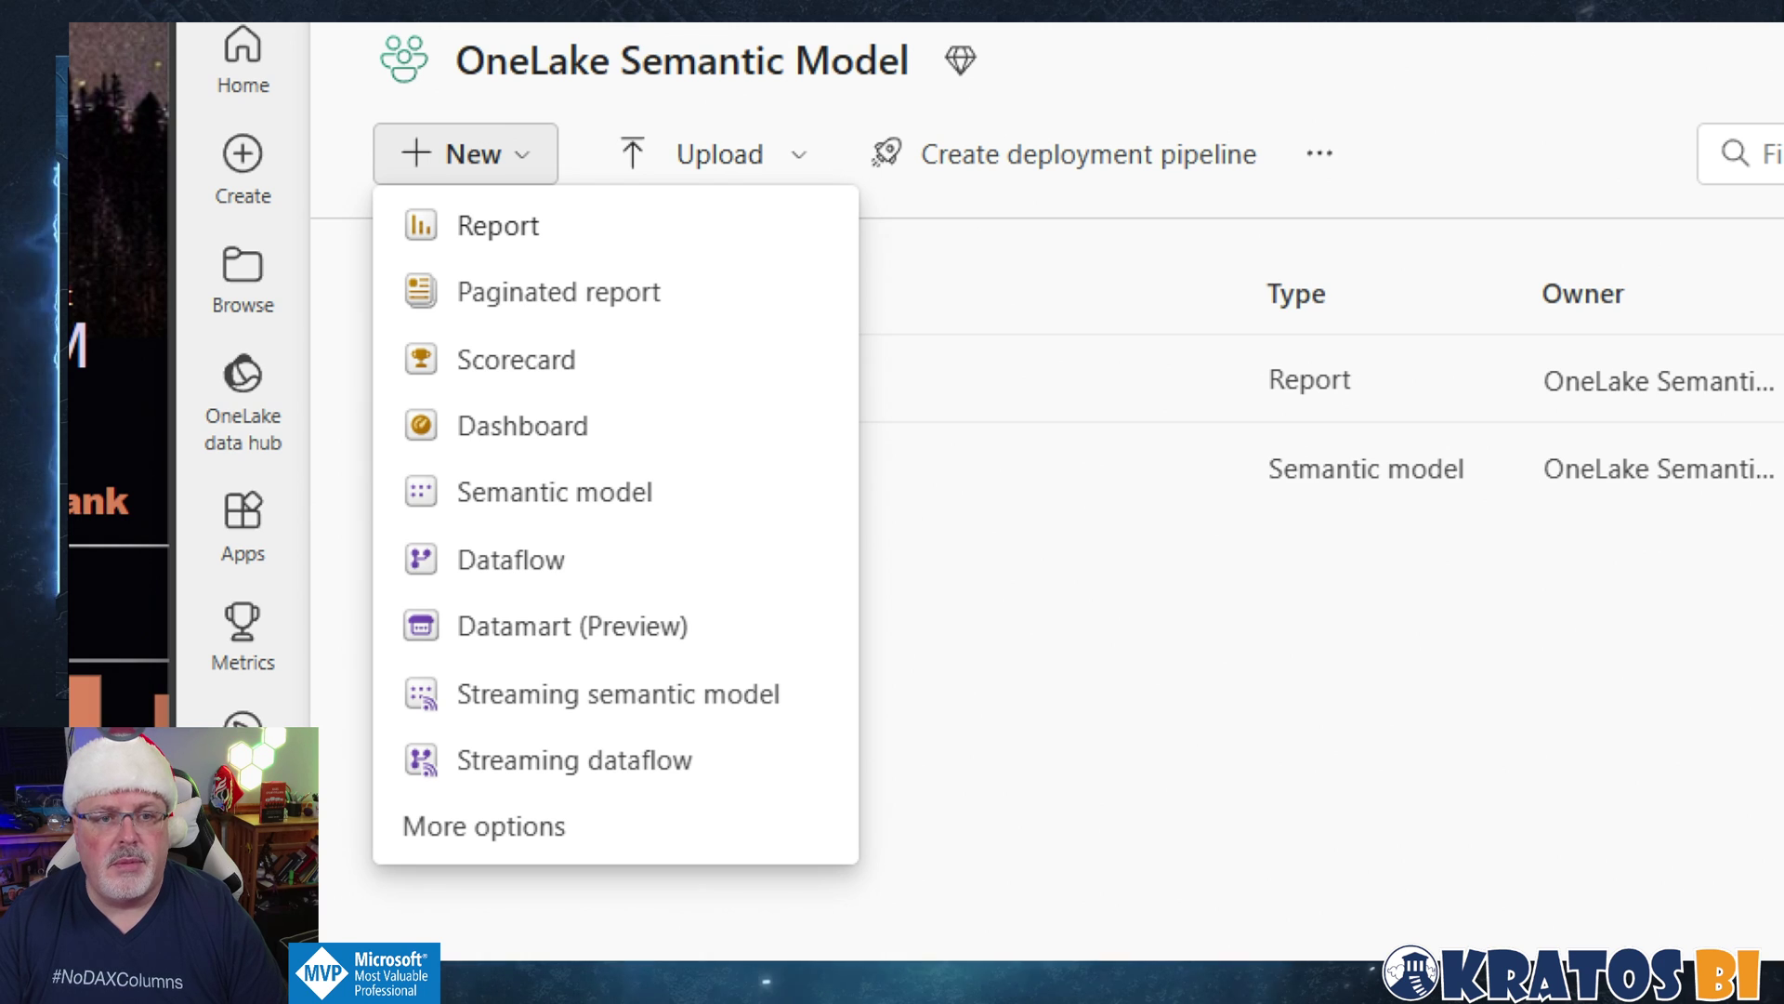
Step: Create a new lakehouse named OneLake_SematicModel from the workspace's full list of item types
mouse_move(356, 164)
left_mouse_down()
mouse_move(506, 697)
mouse_move(929, 980)
mouse_move(930, 878)
left_mouse_up()
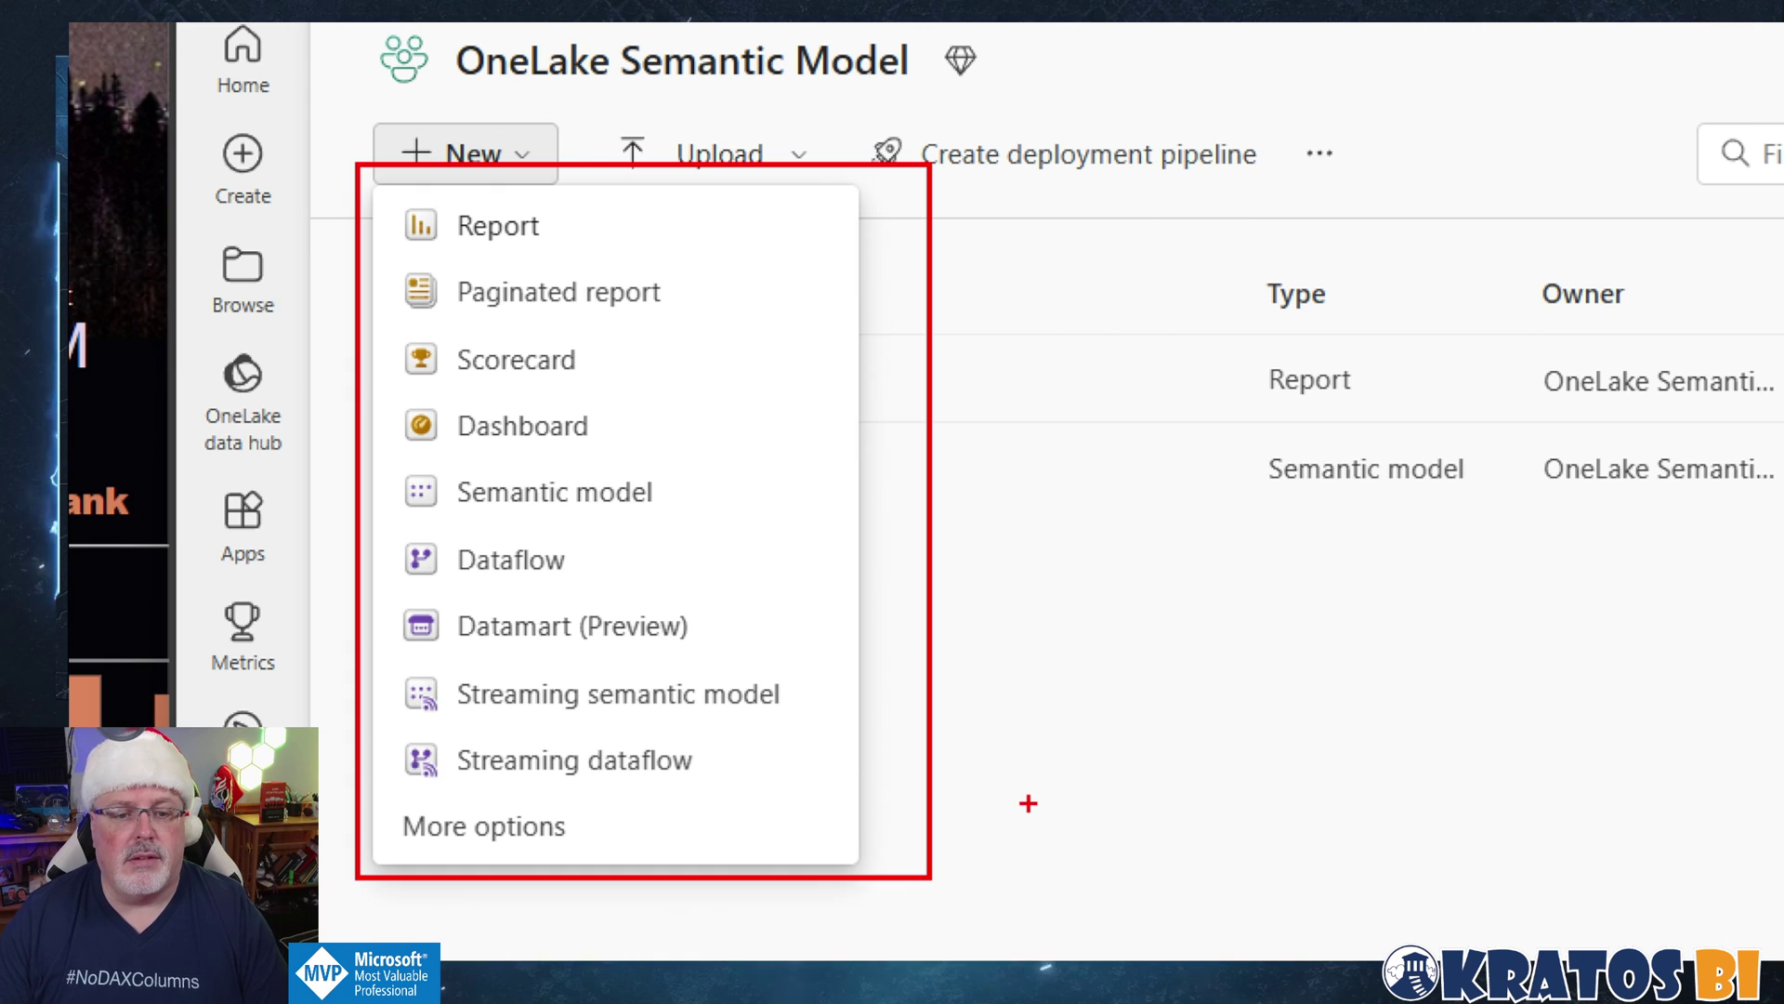
key("Escape")
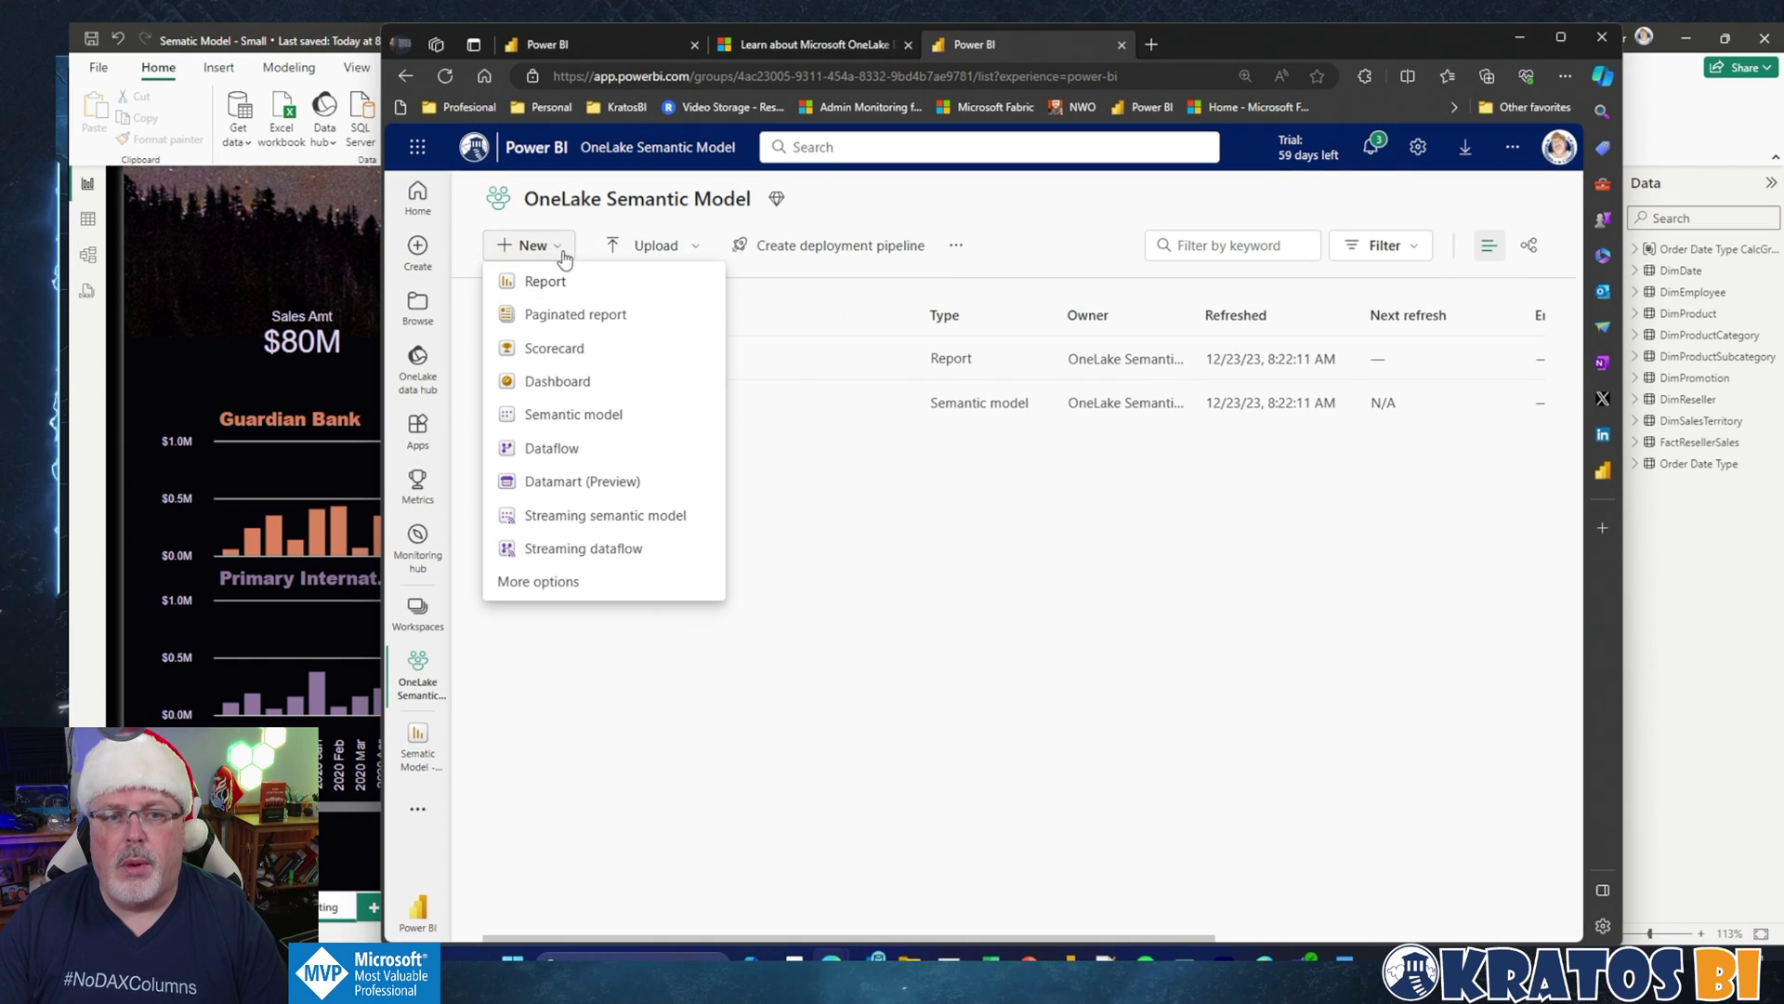
left_click(558, 583)
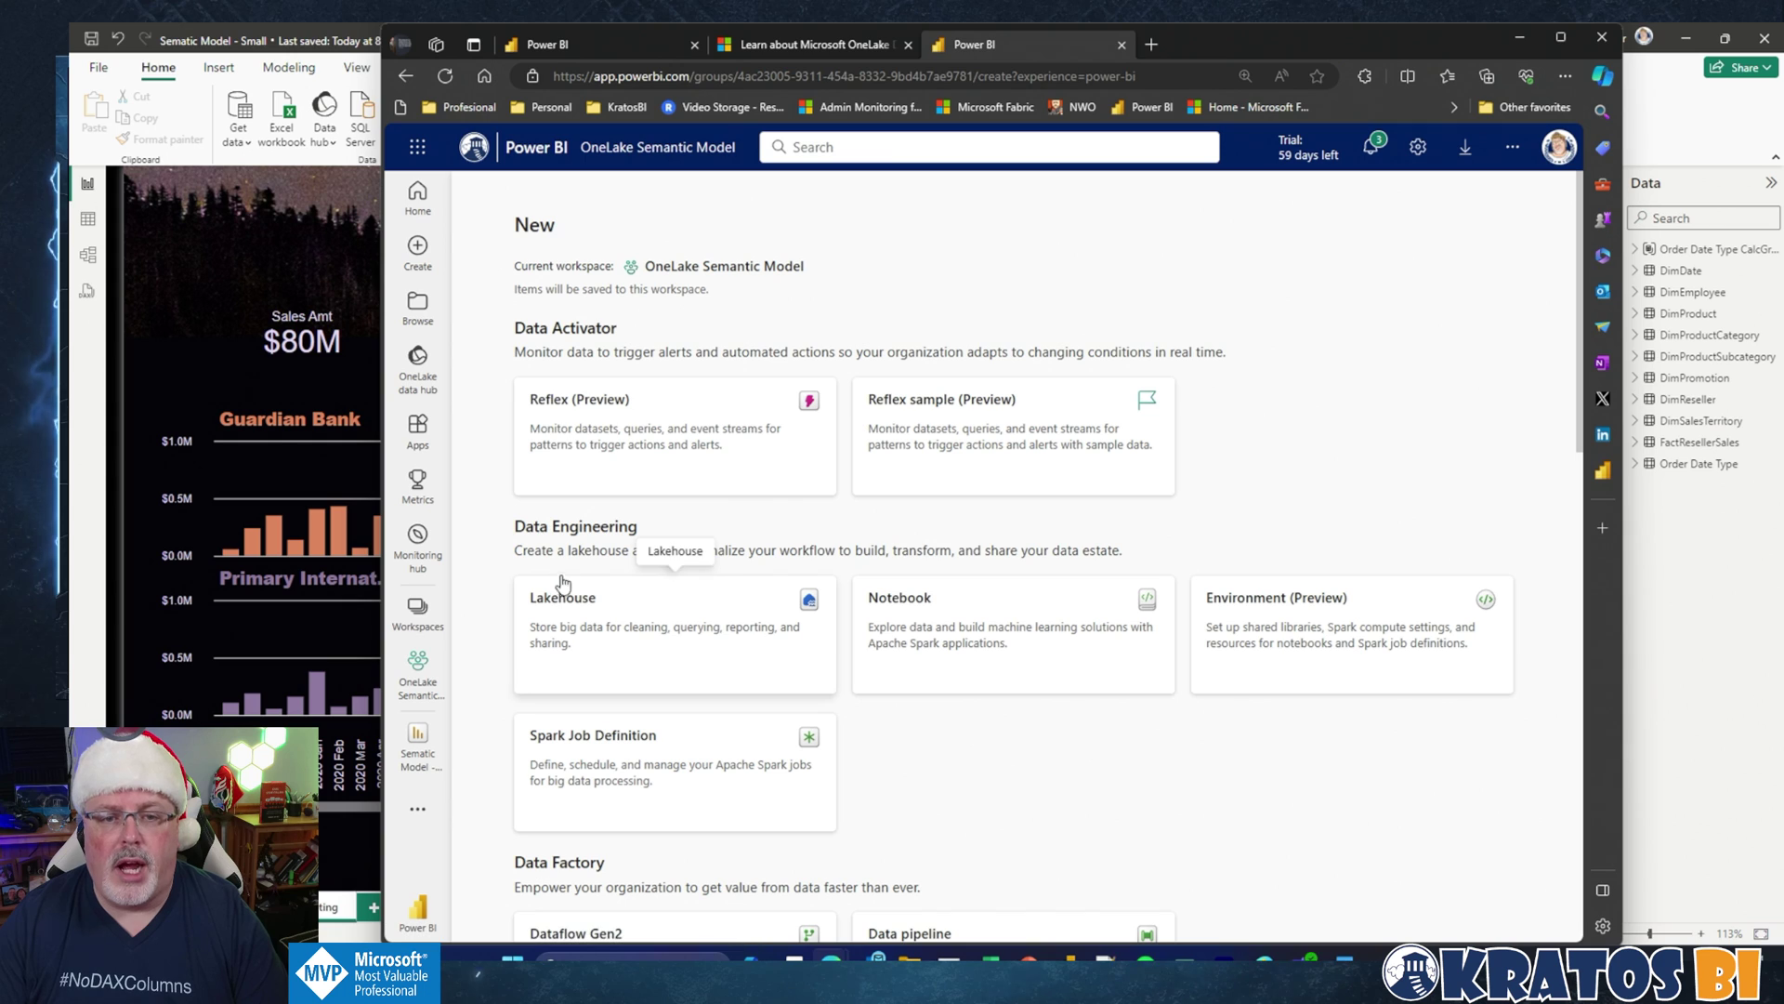
left_click(617, 611)
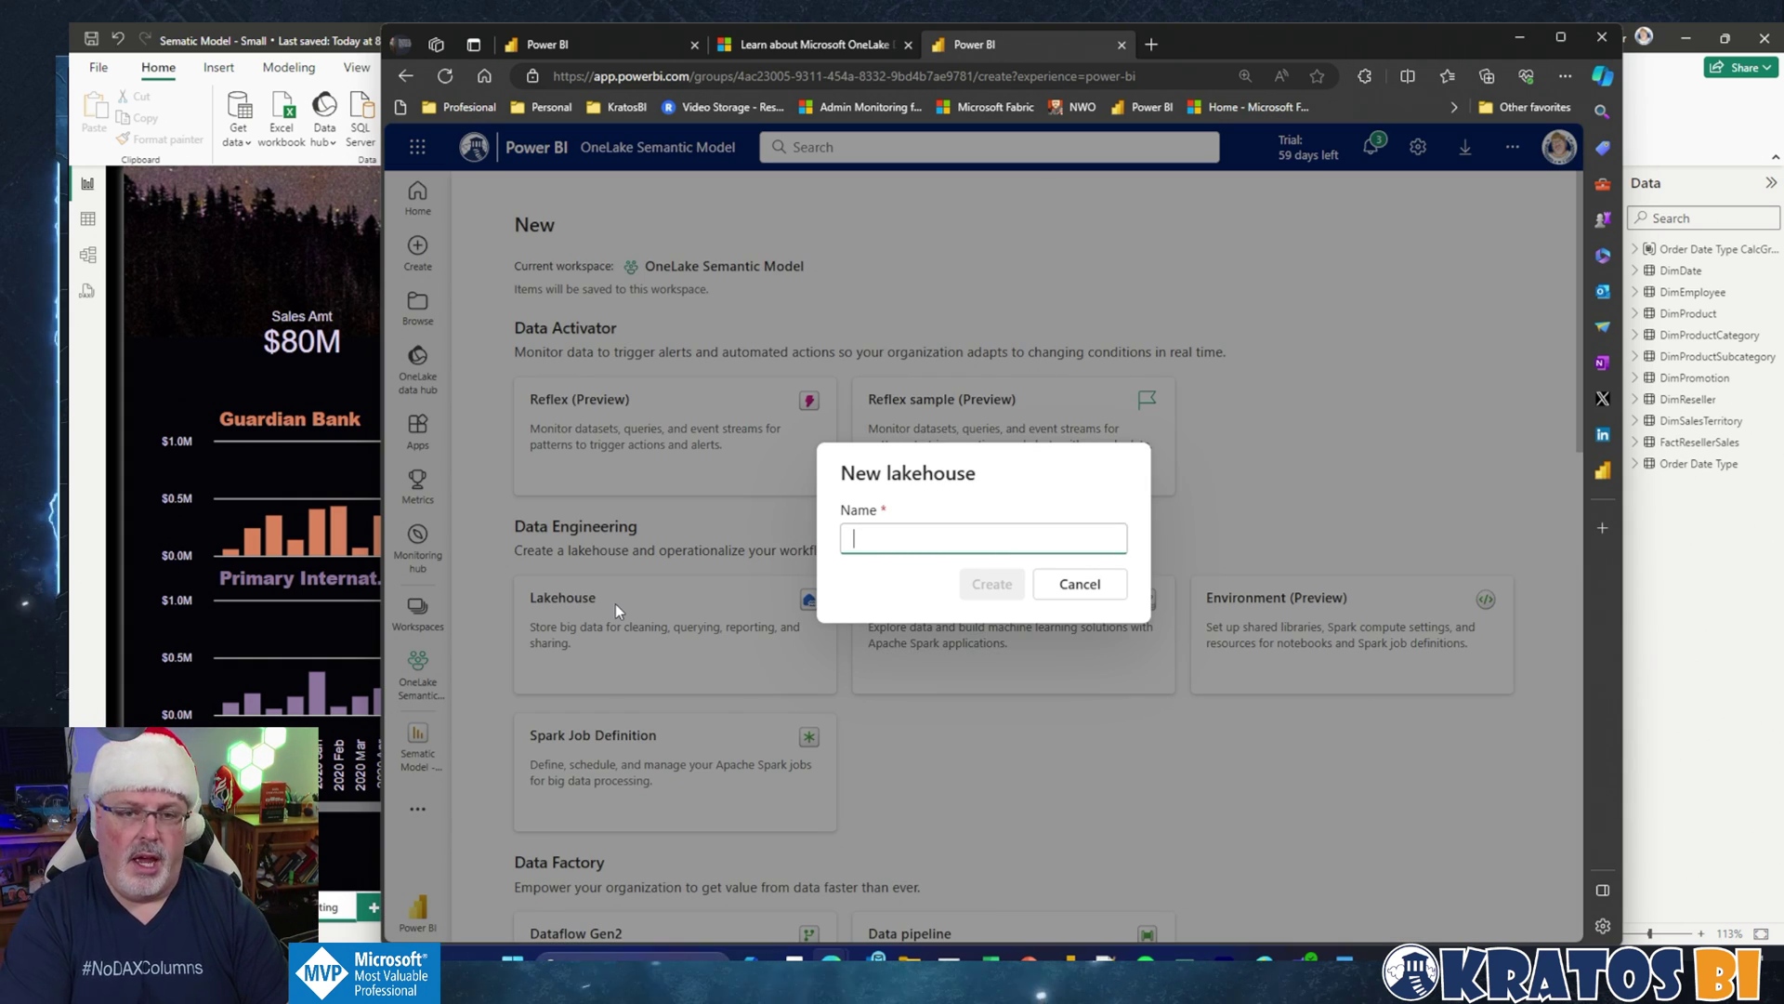
type("OneLake ")
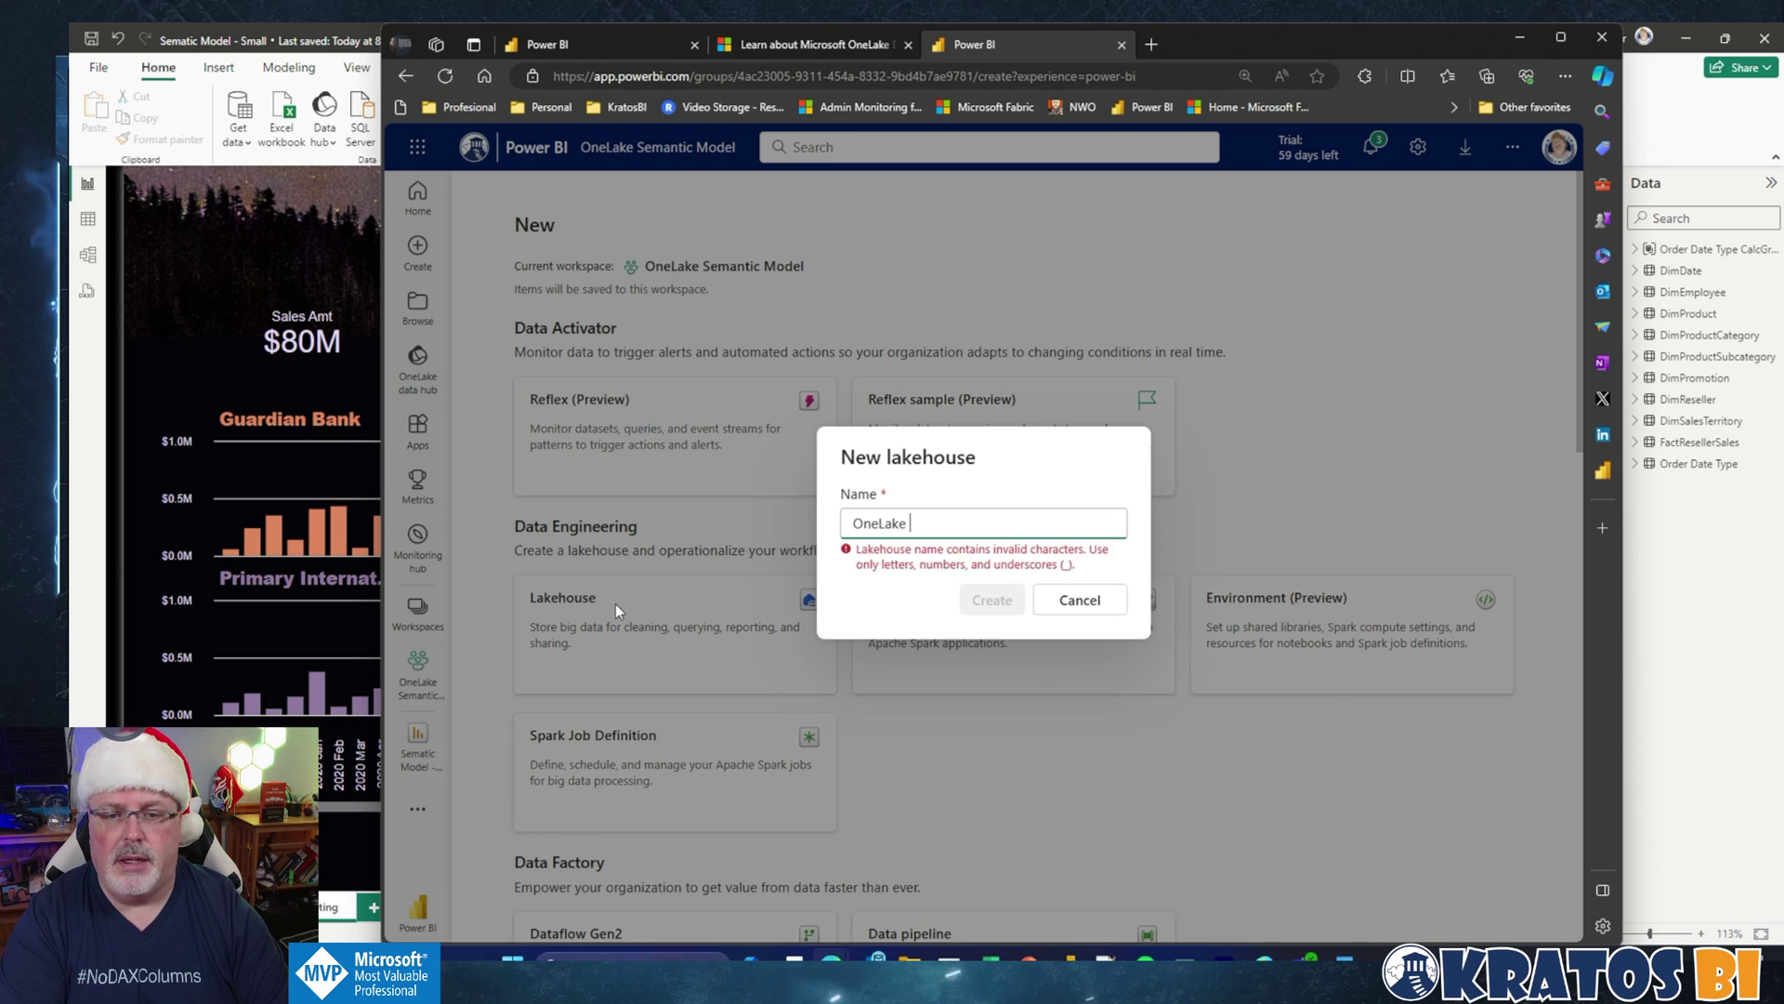
type("Semati")
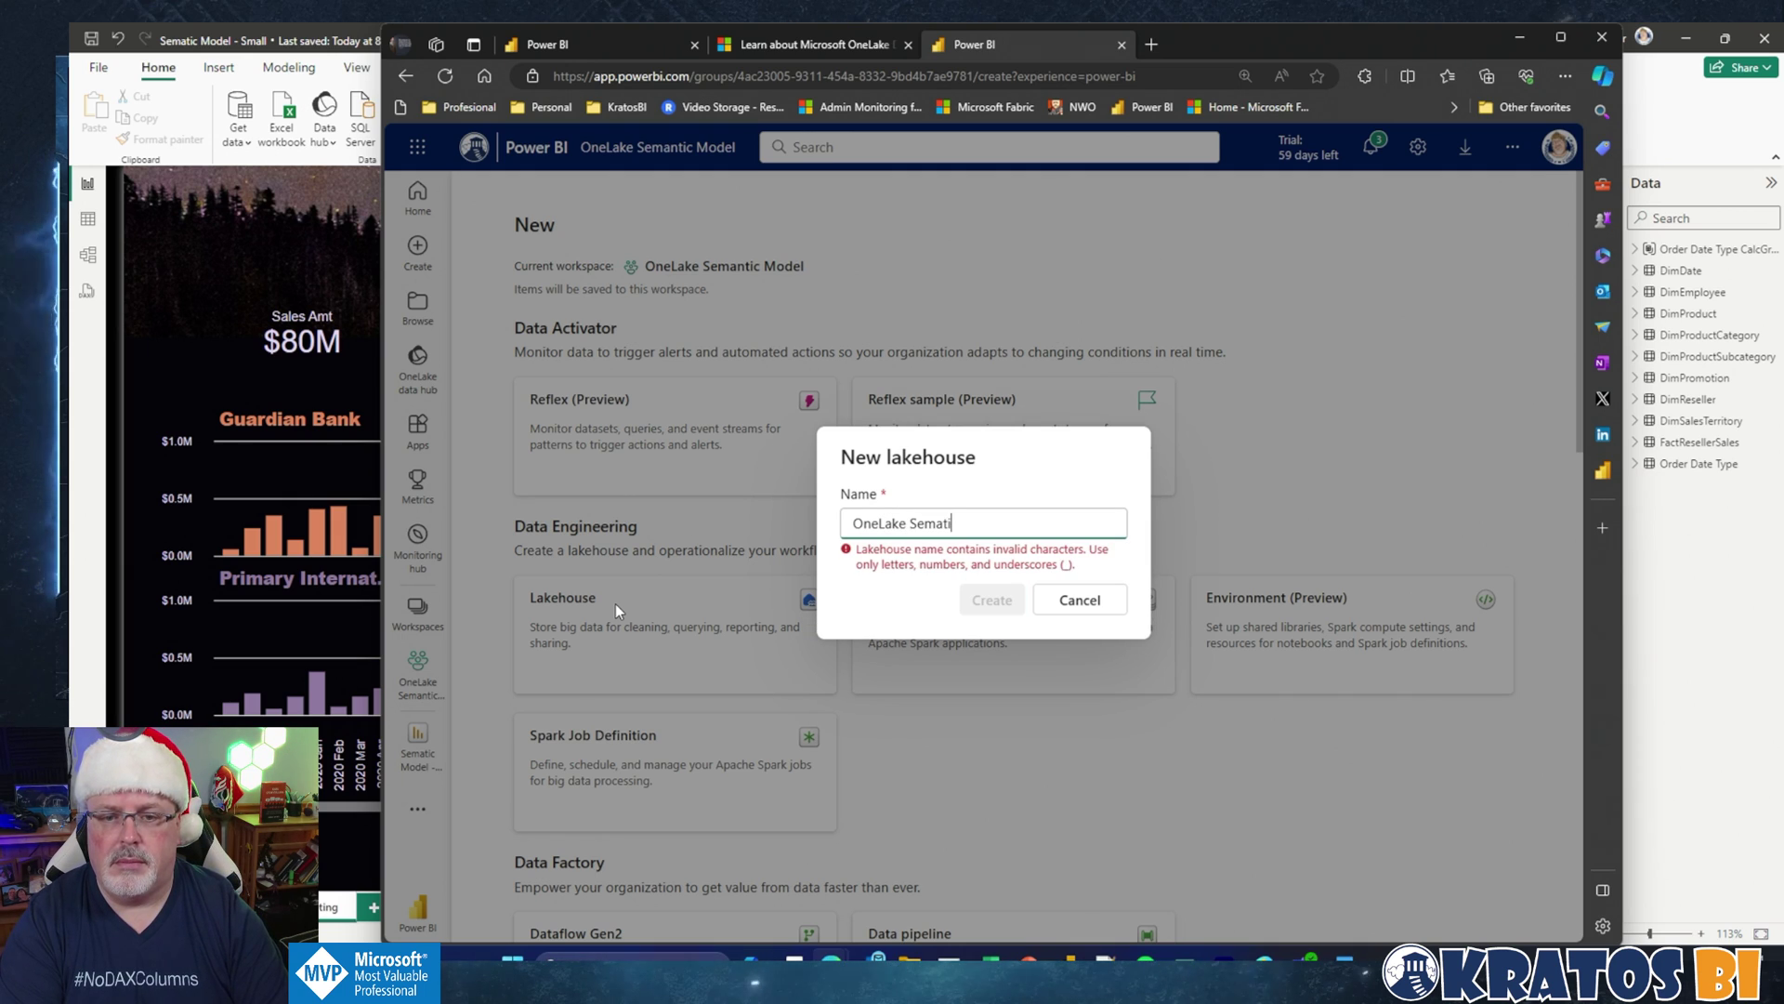
type("cModel")
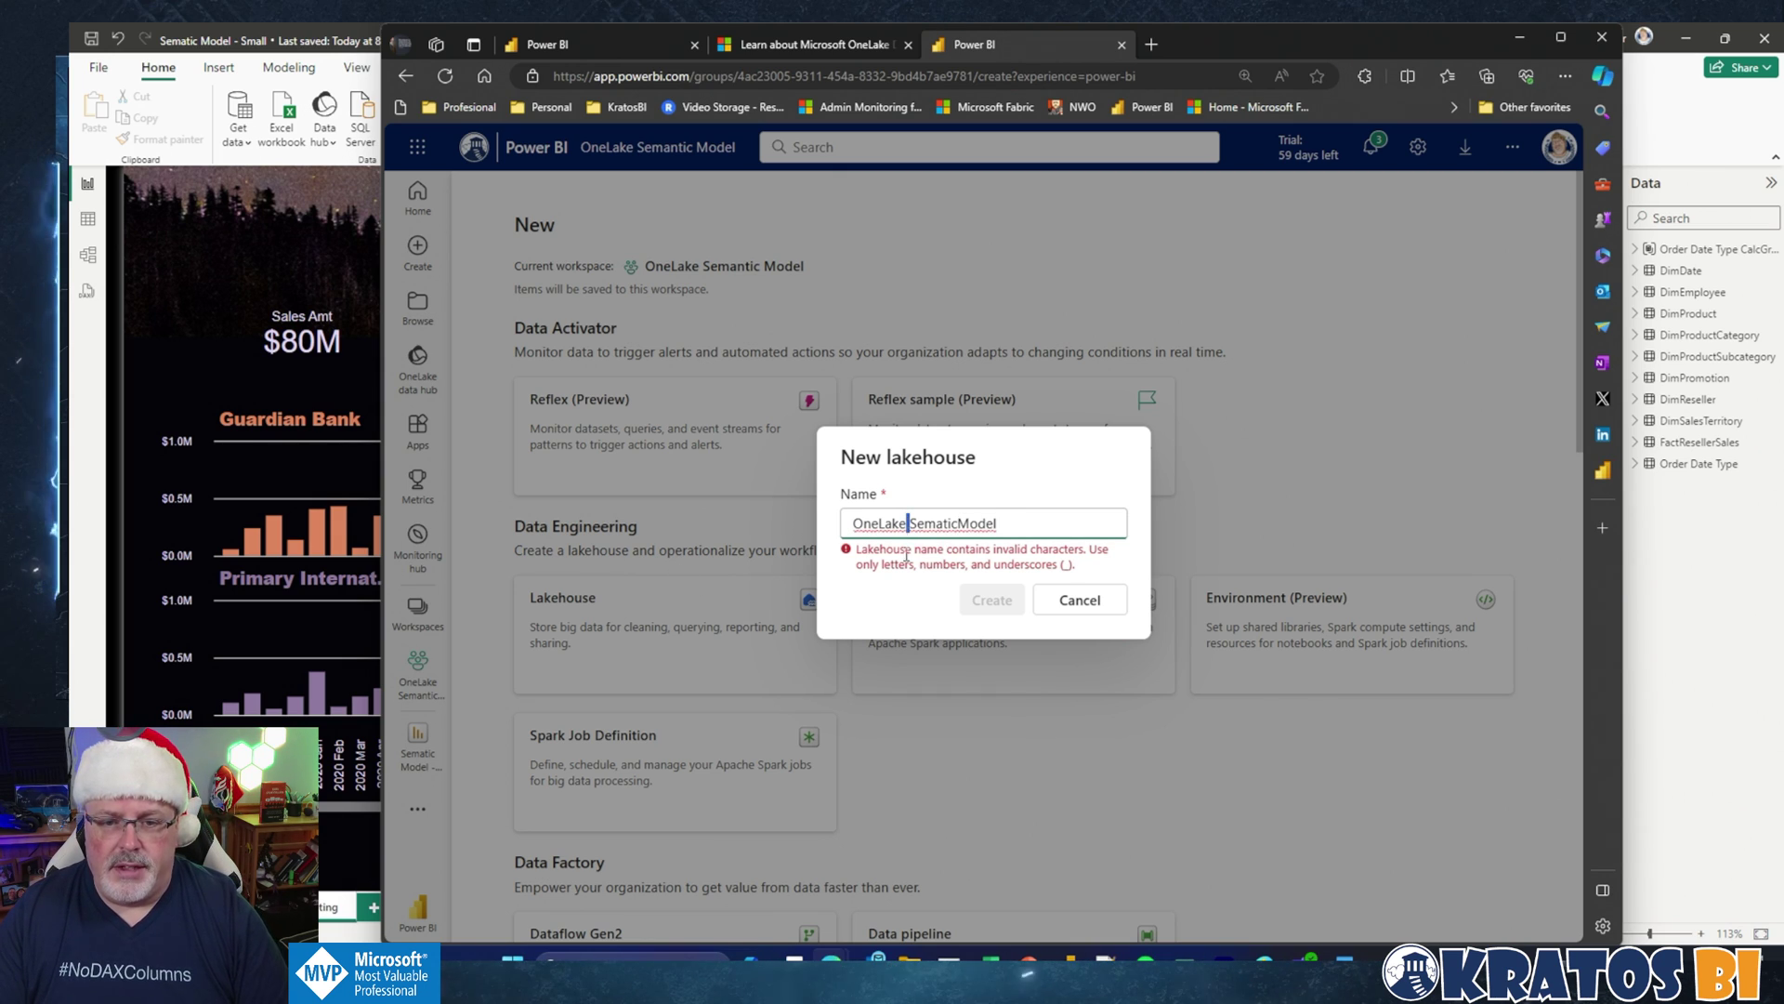
type("_")
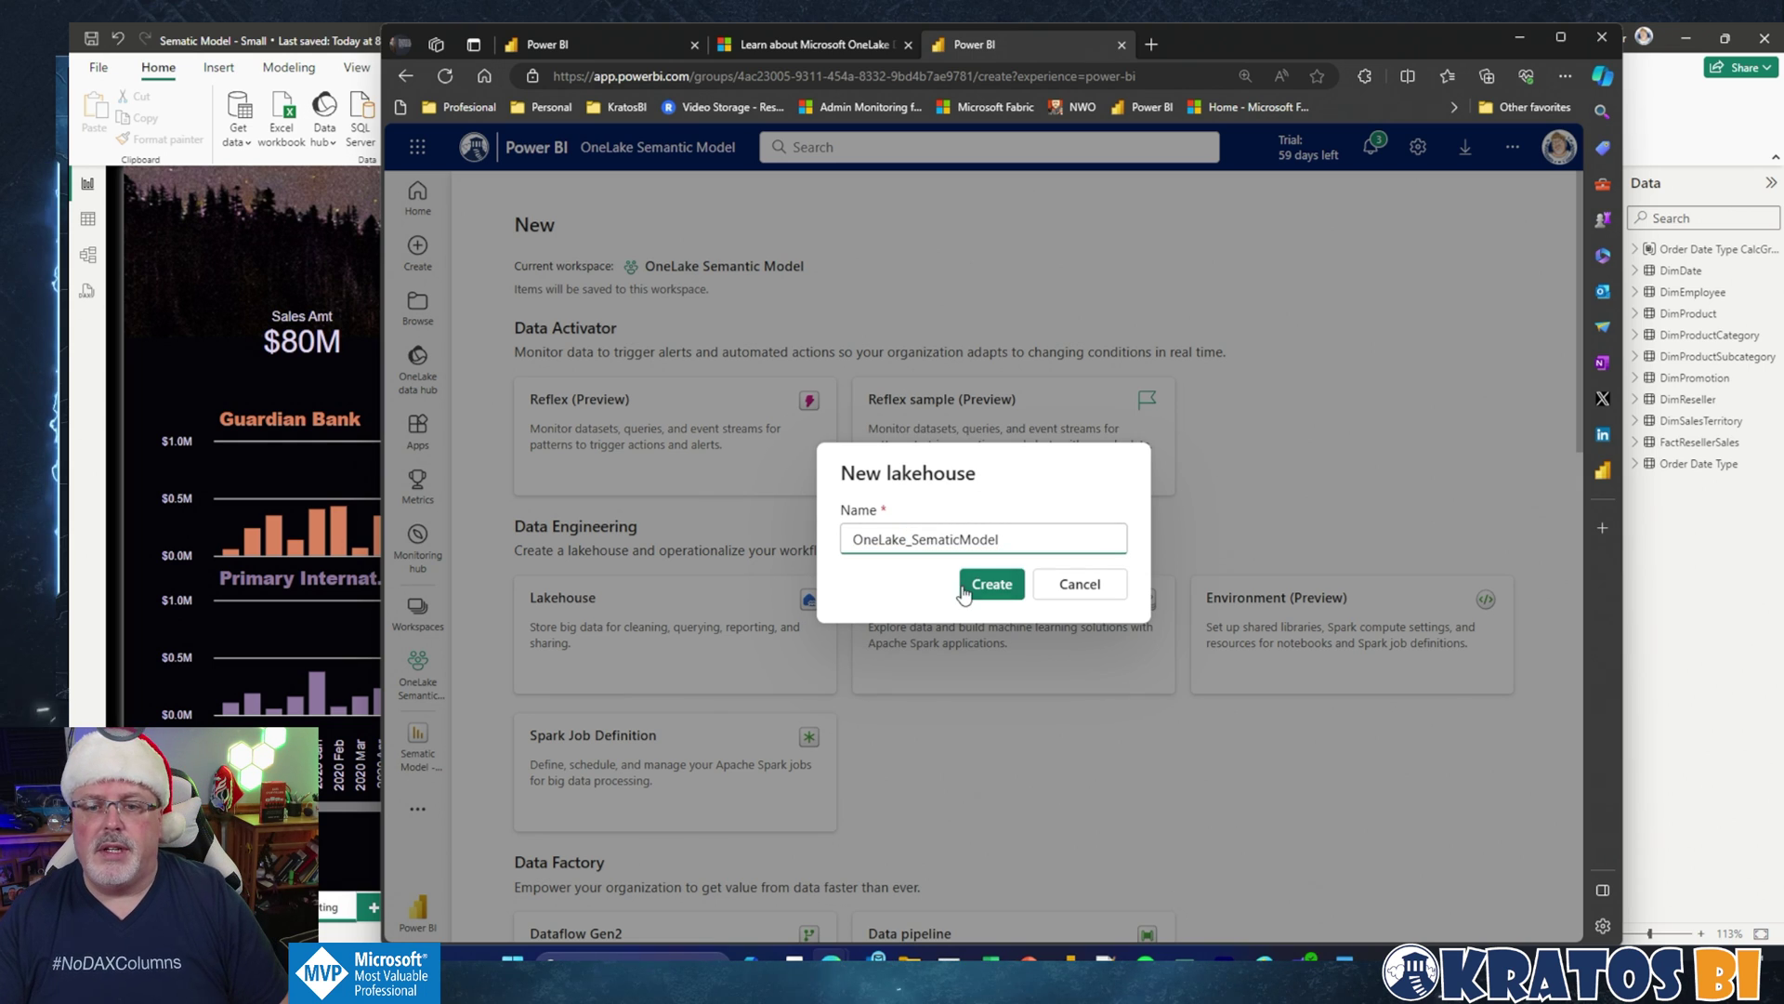
left_click(967, 587)
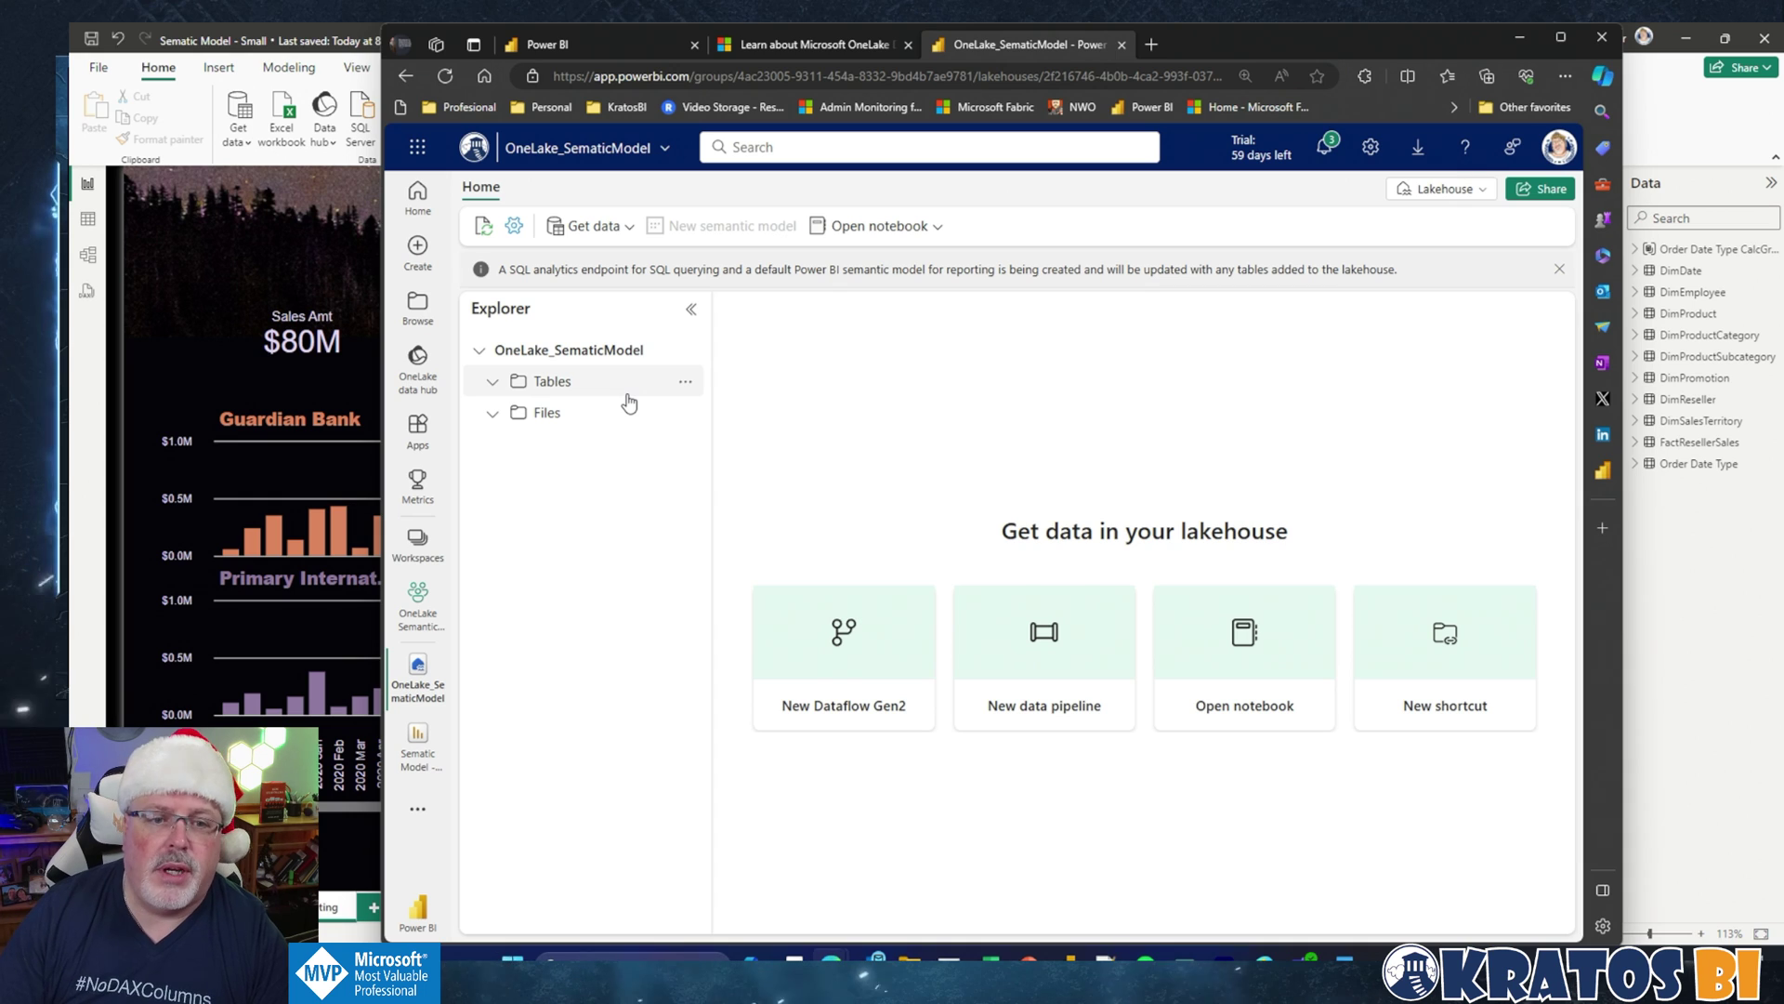
Step: Show the New shortcut, Properties and Refresh actions for the lakehouse's Tables folder
left_click(685, 383)
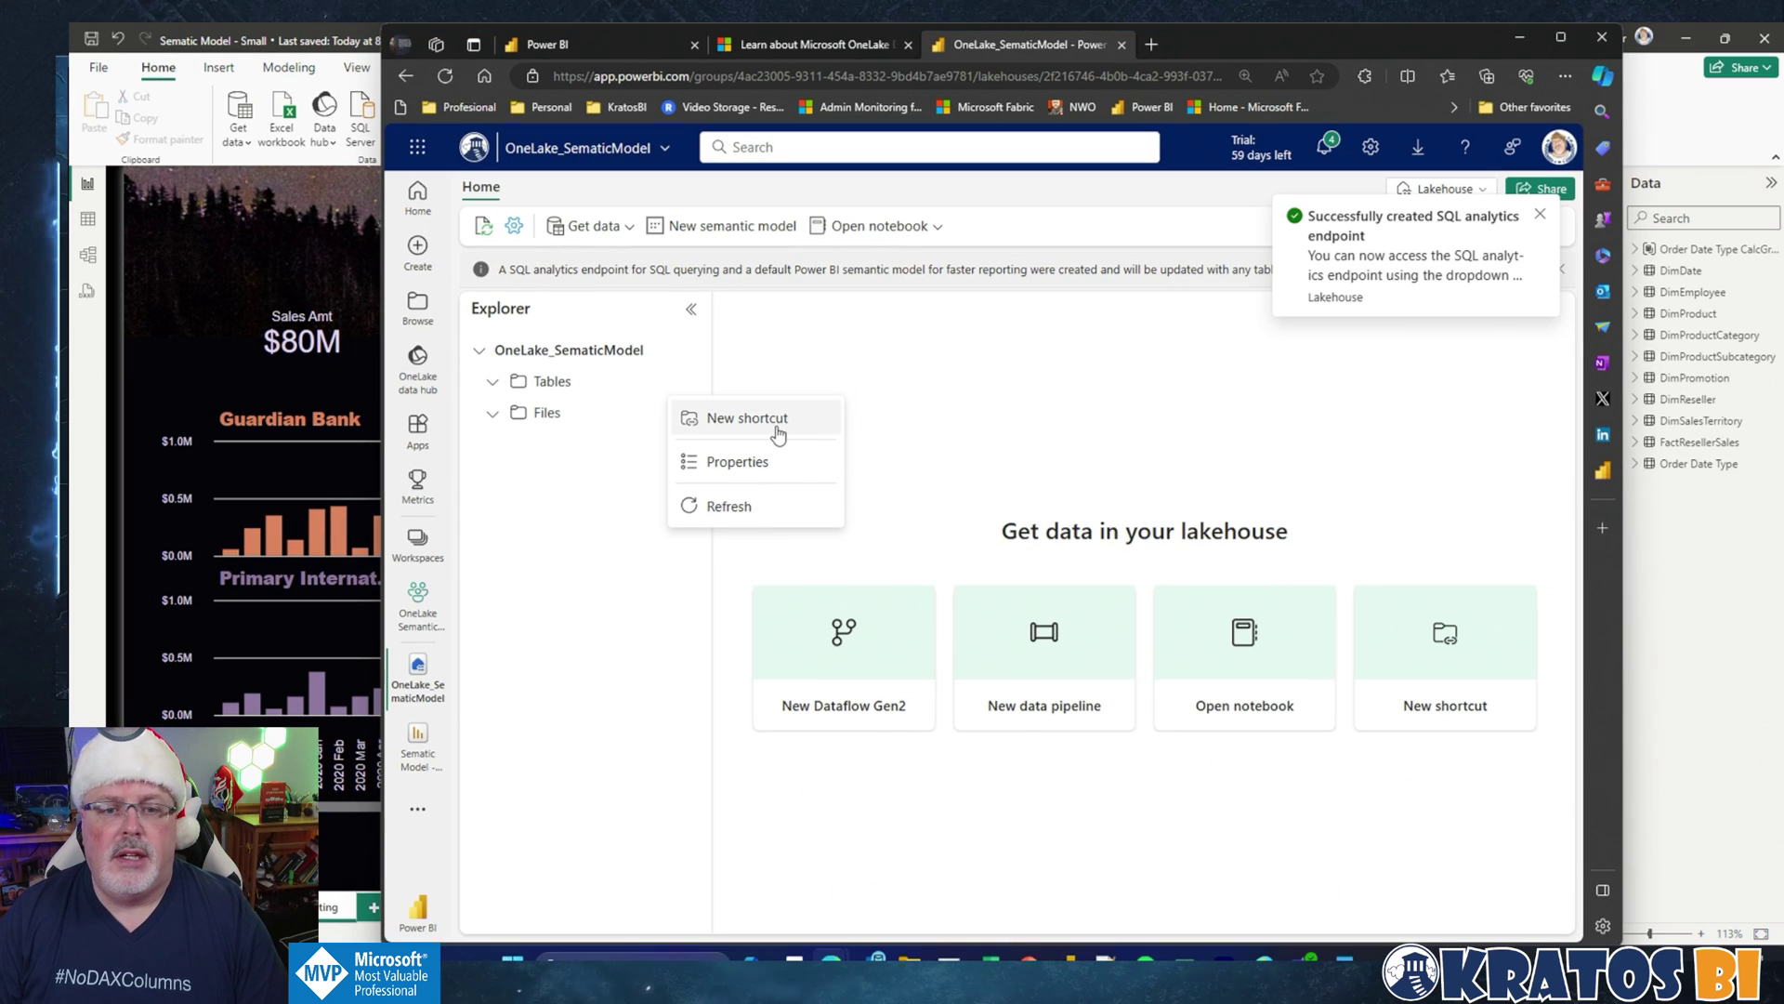
left_click(864, 460)
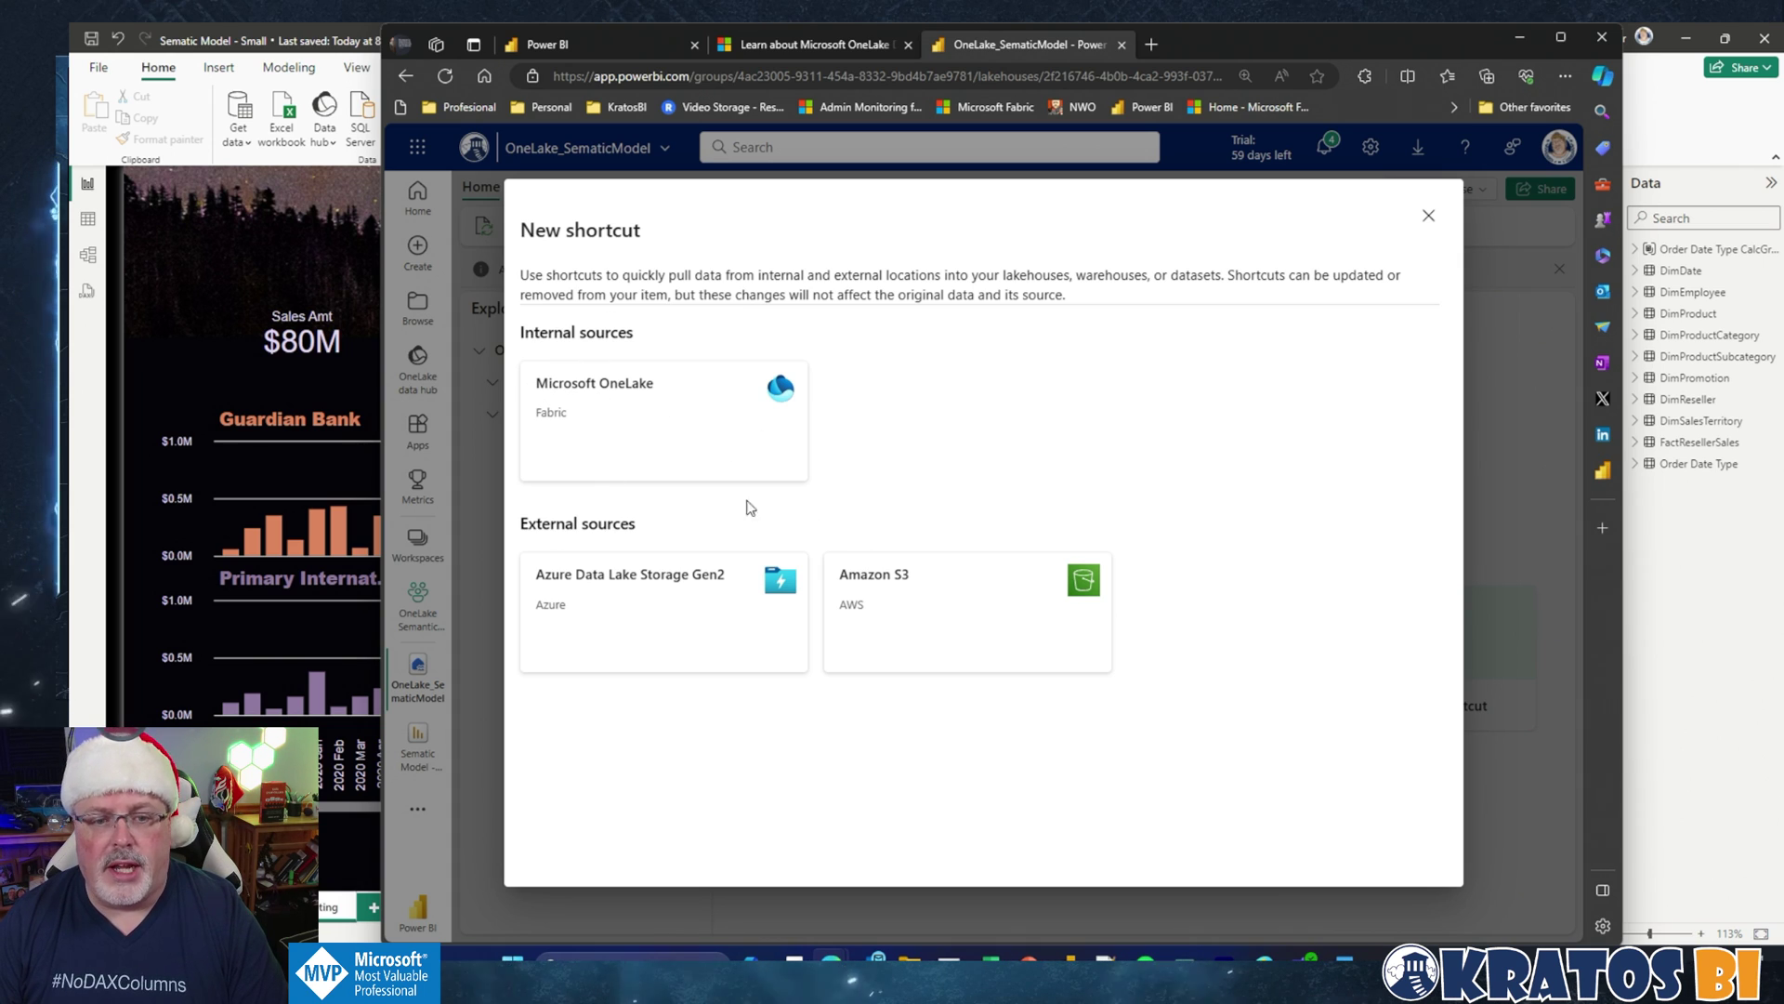
left_click(619, 405)
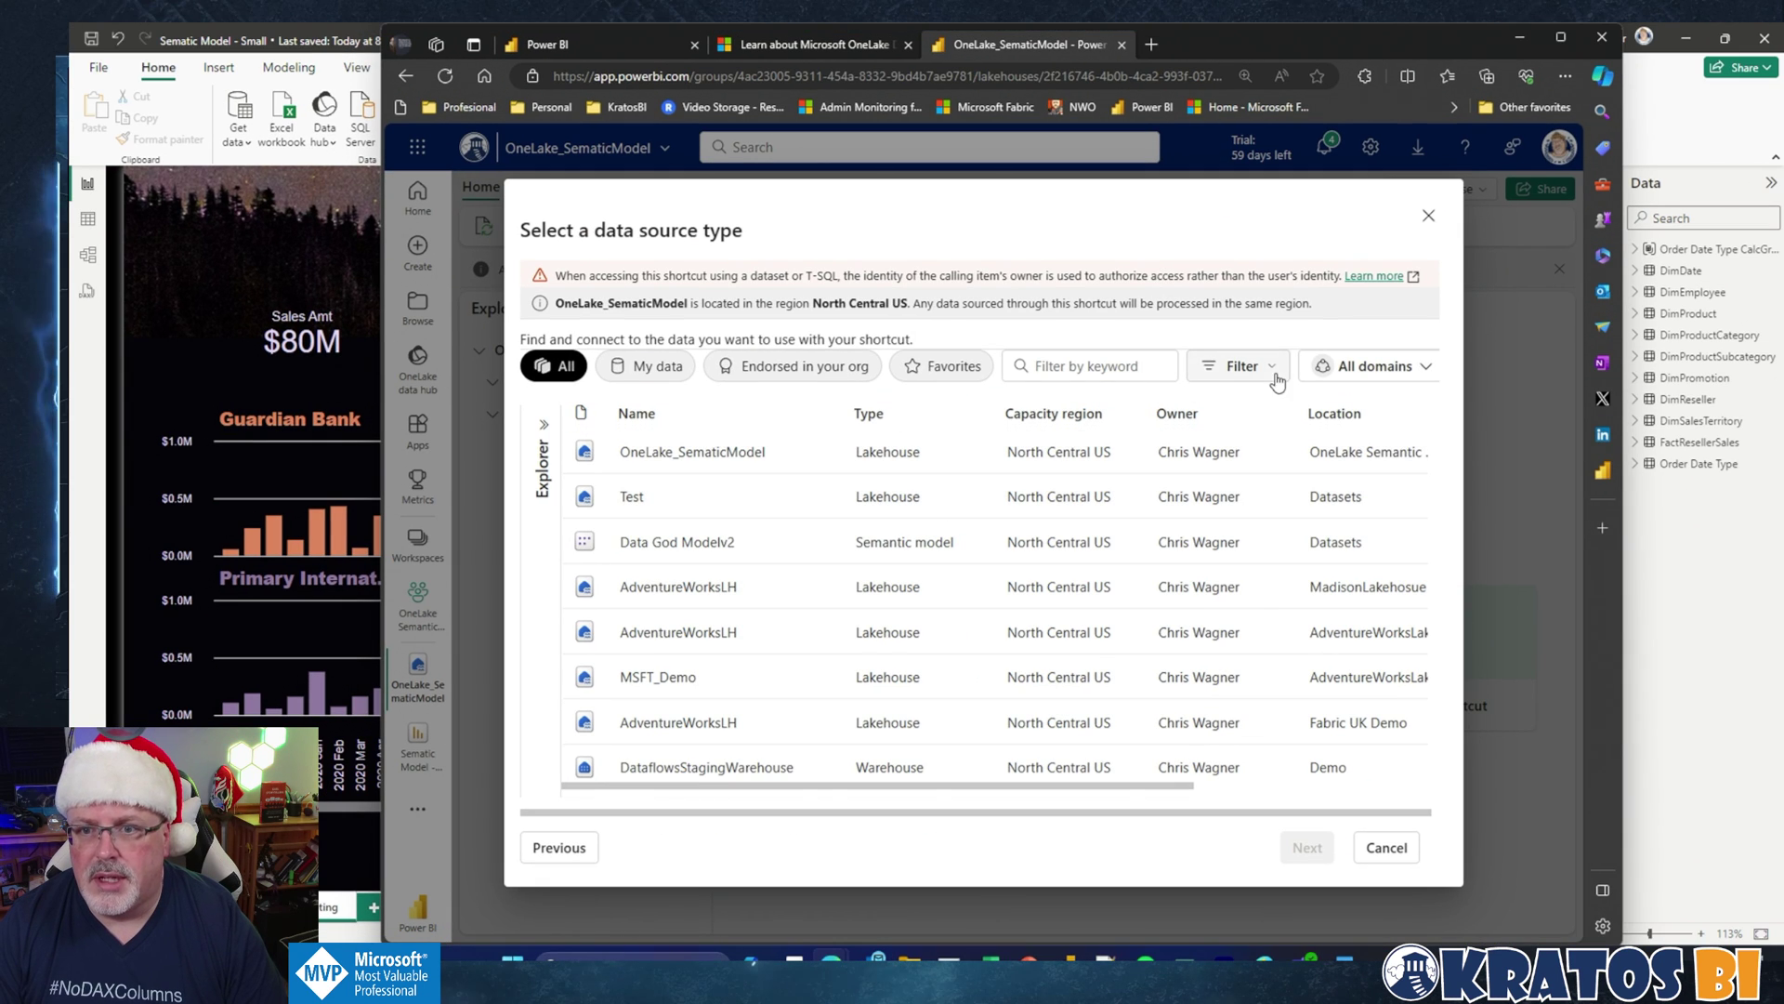
left_click(1275, 371)
left_click(1074, 557)
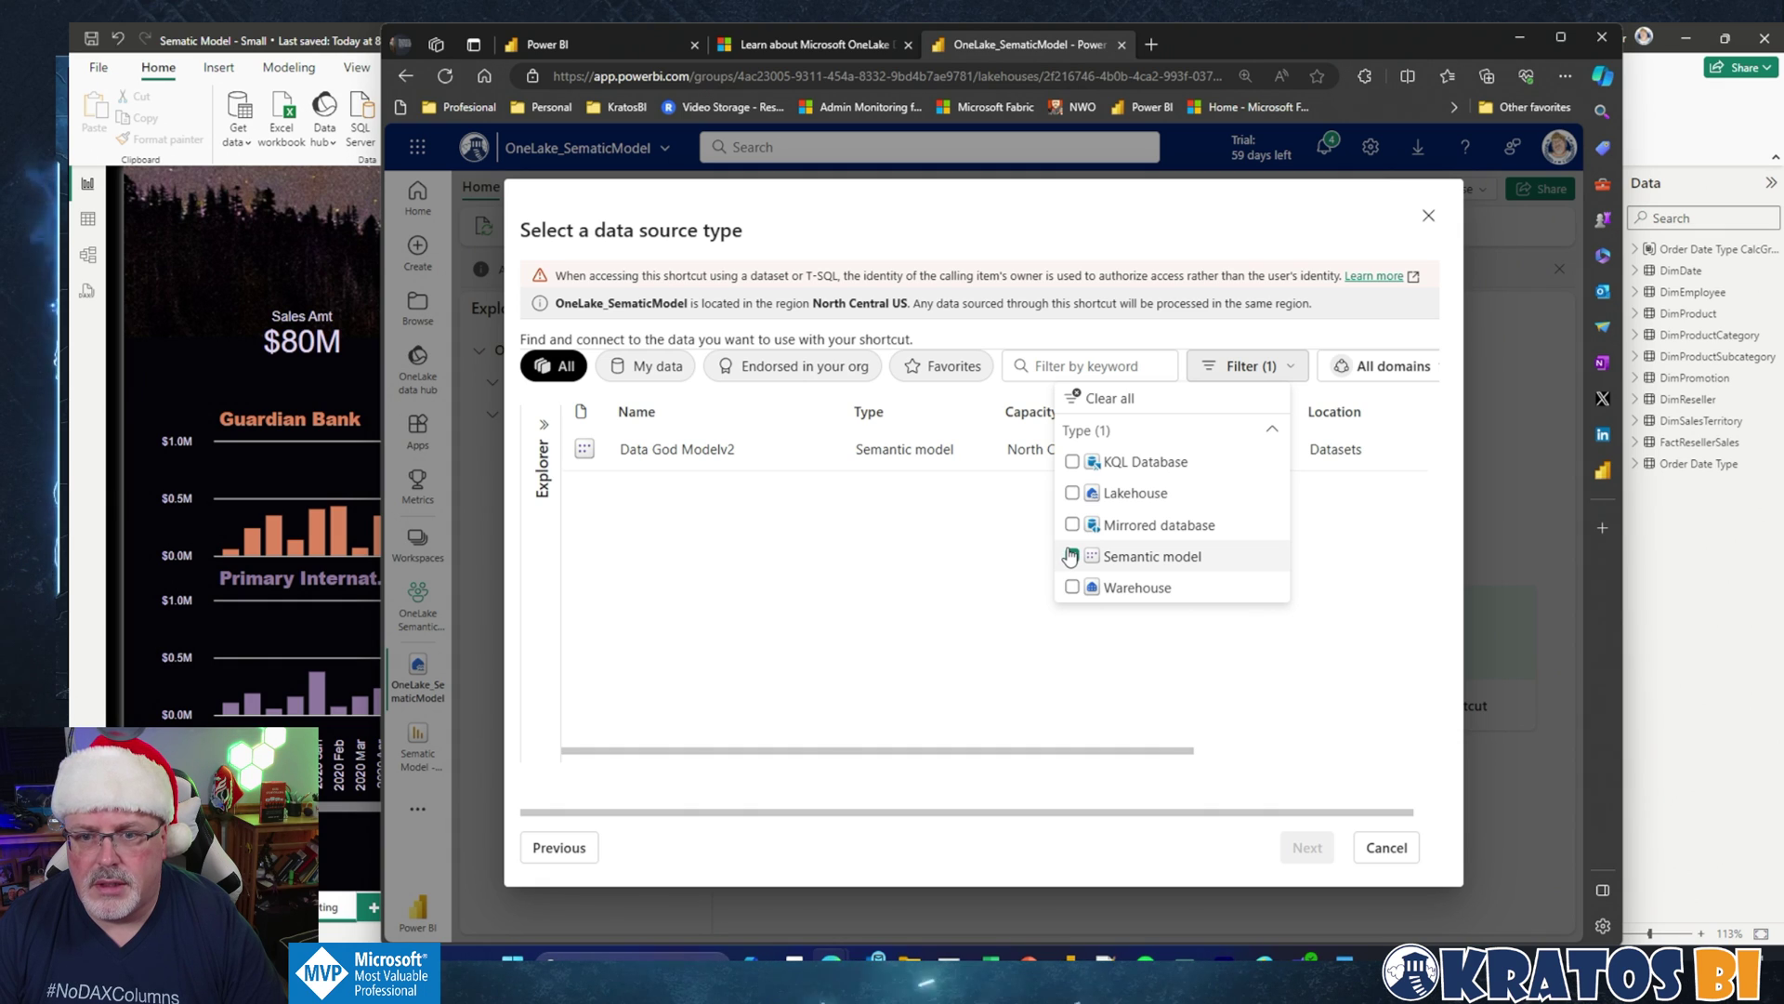
left_click(1072, 556)
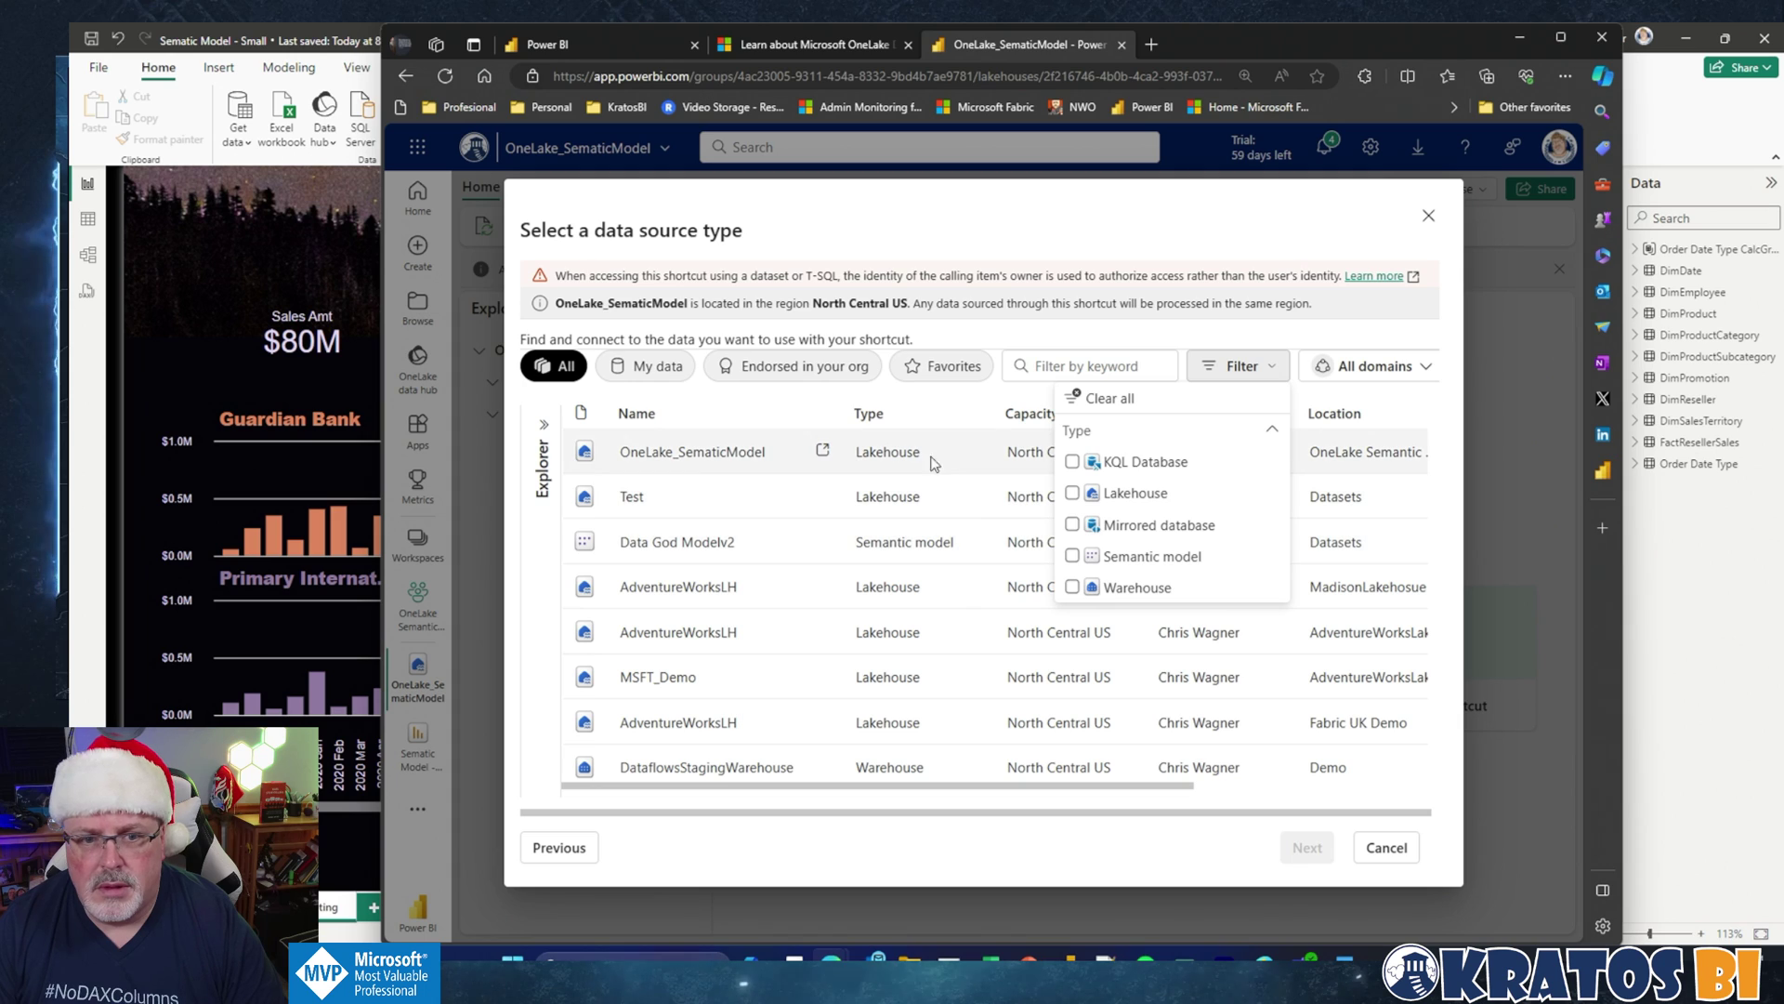
left_click(944, 417)
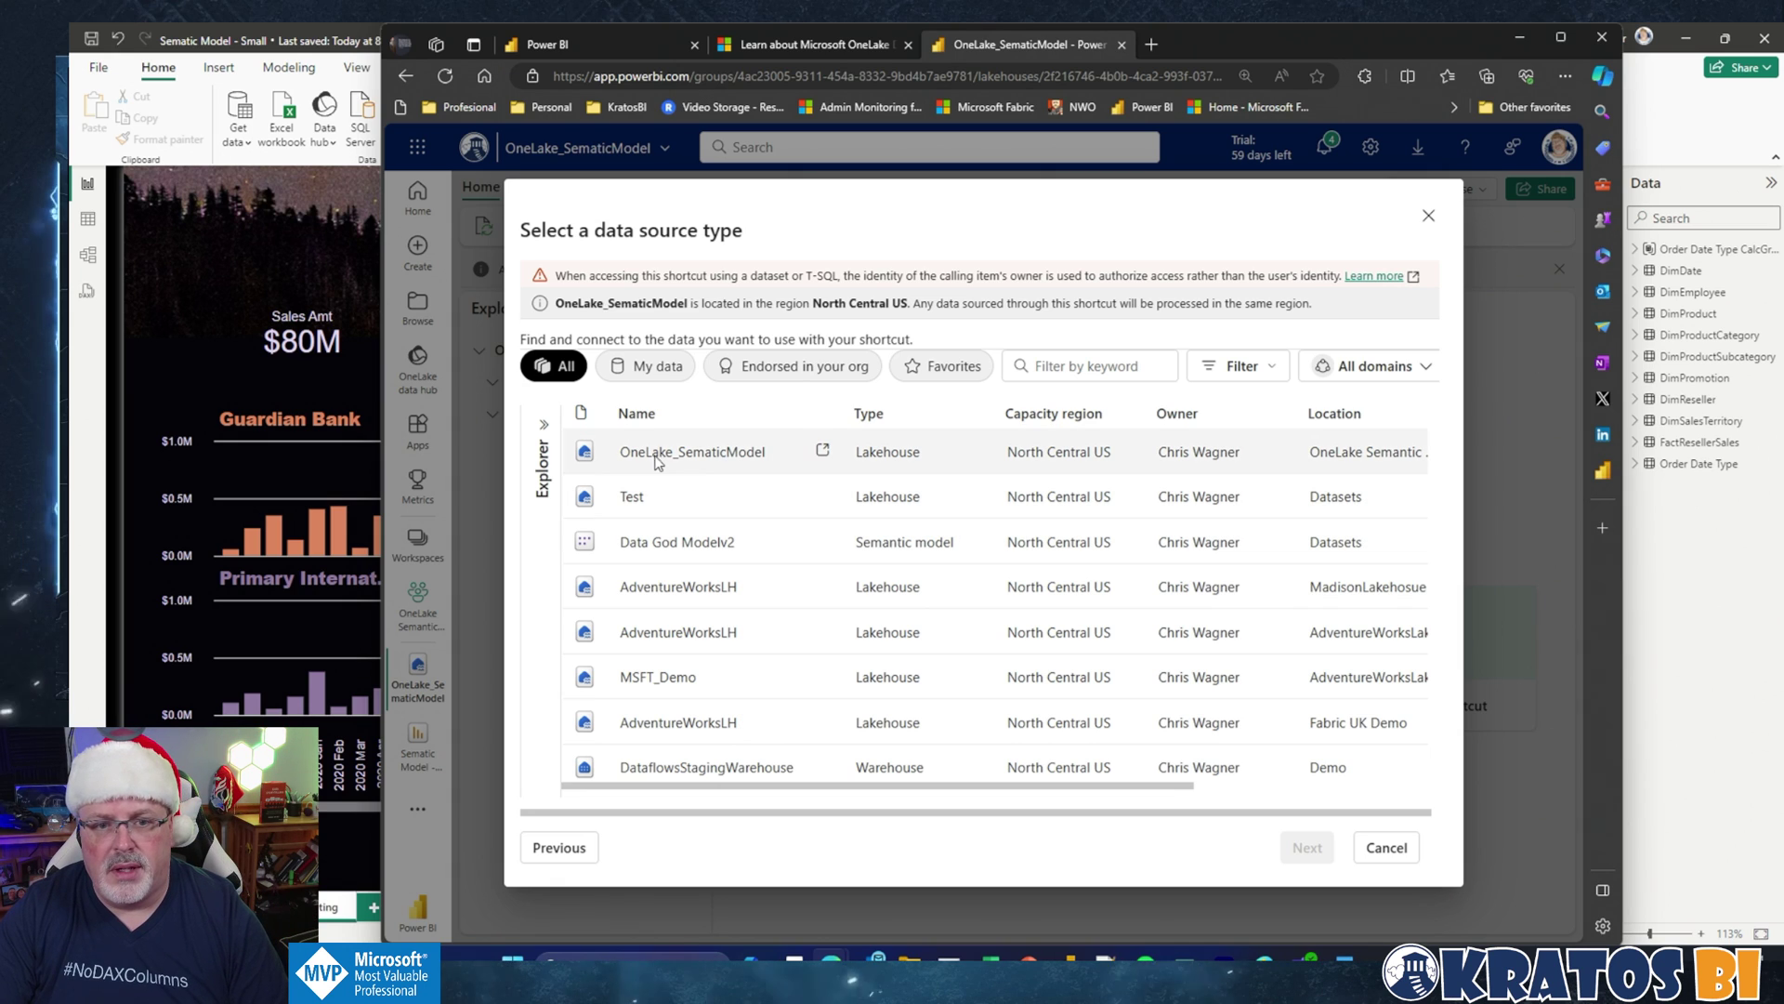
scroll(742, 533, "down", 2)
scroll(743, 533, "down", 5)
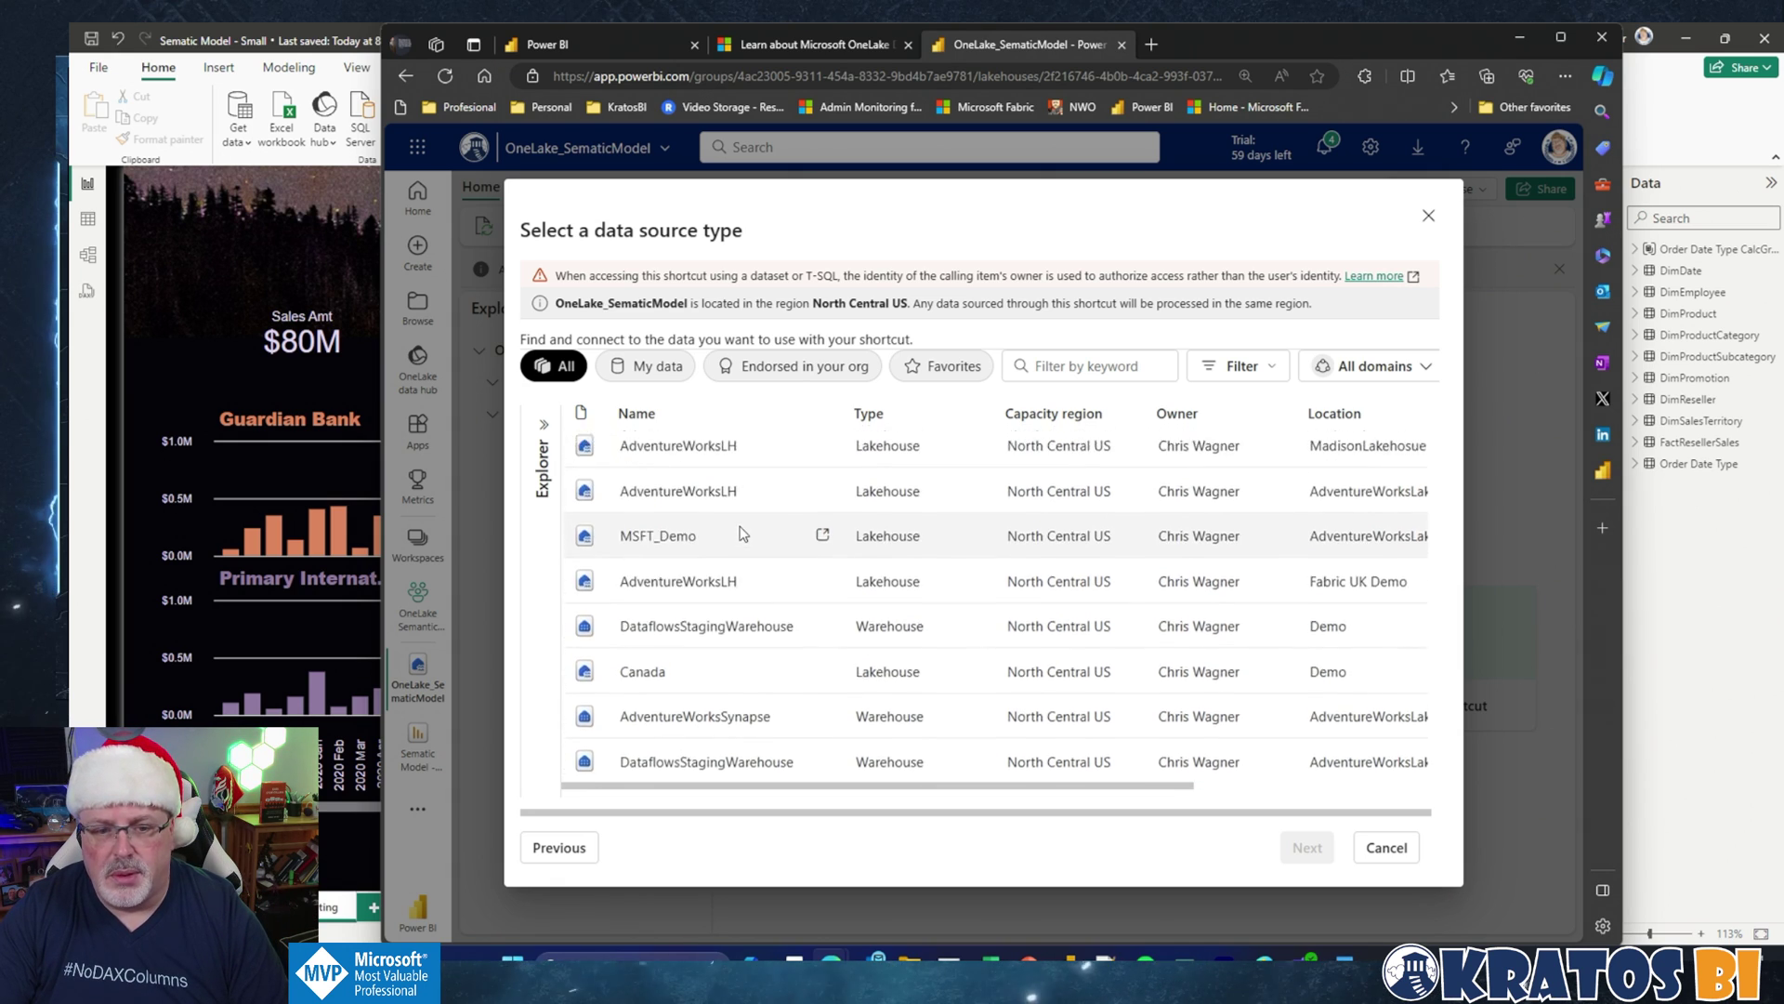
scroll(743, 533, "up", 3)
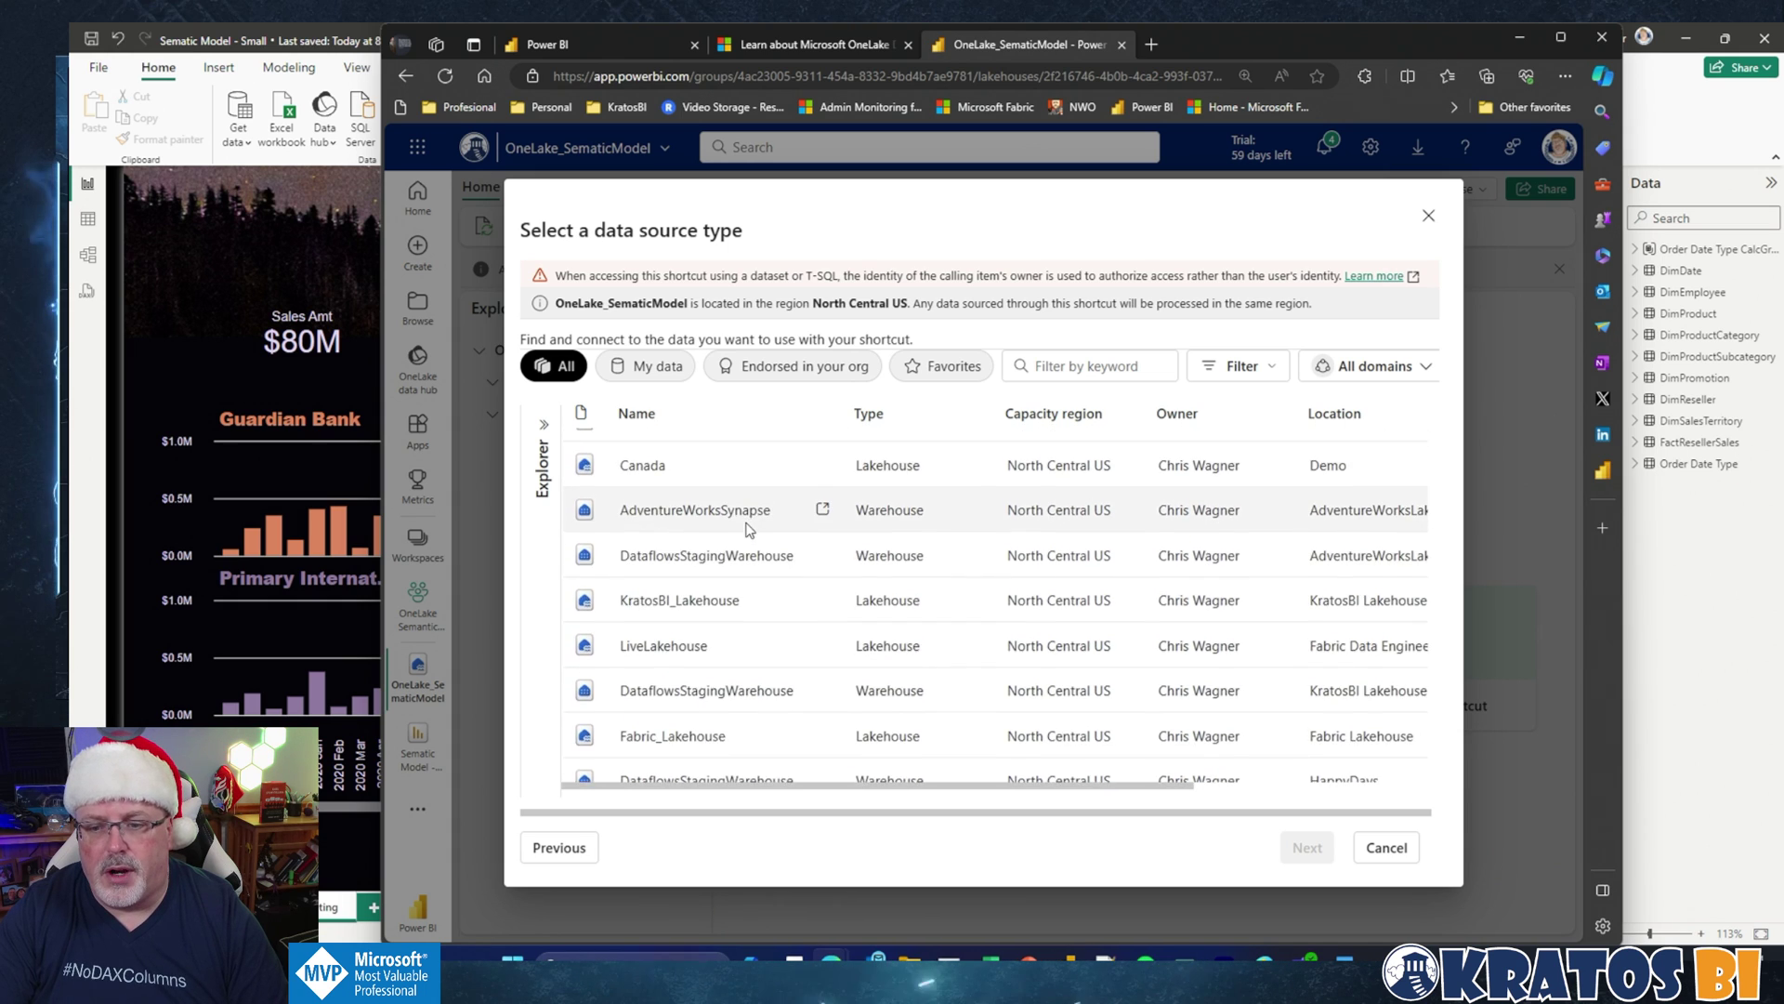
left_click(1384, 848)
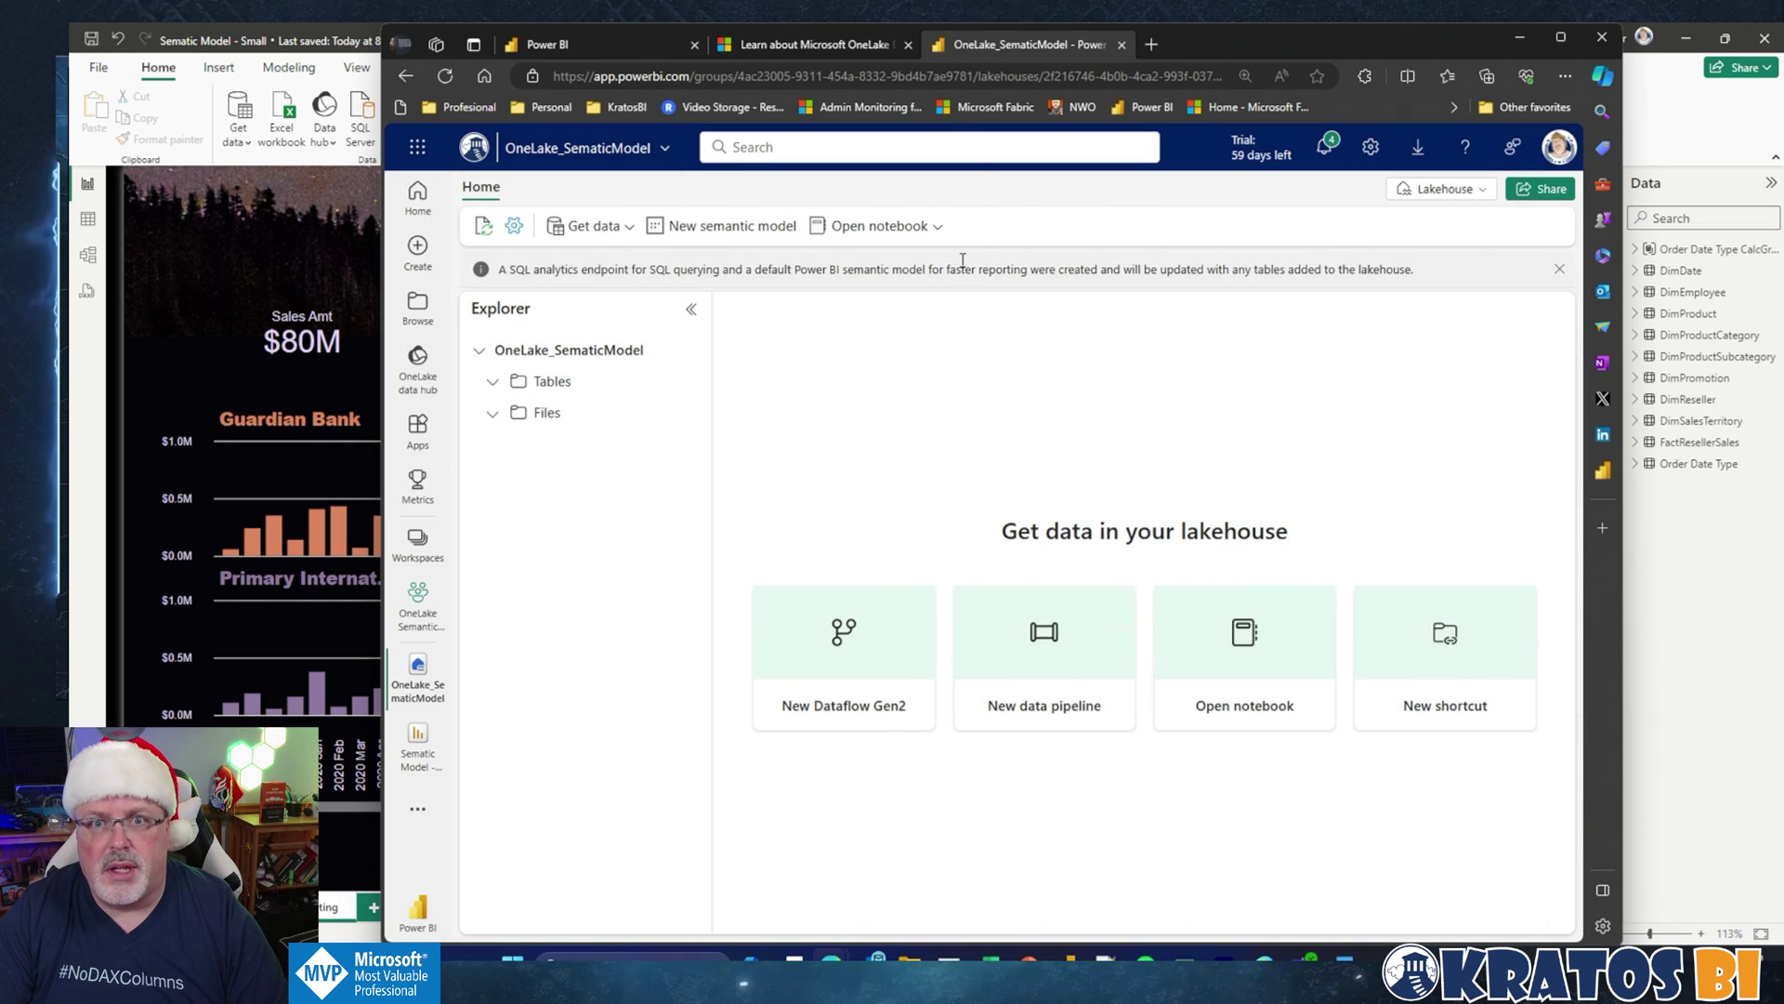
Step: Select the JSON TMSL block under Export OneLake Delta tables on the Learn page
left_click(847, 48)
scroll(909, 526, "down", 4)
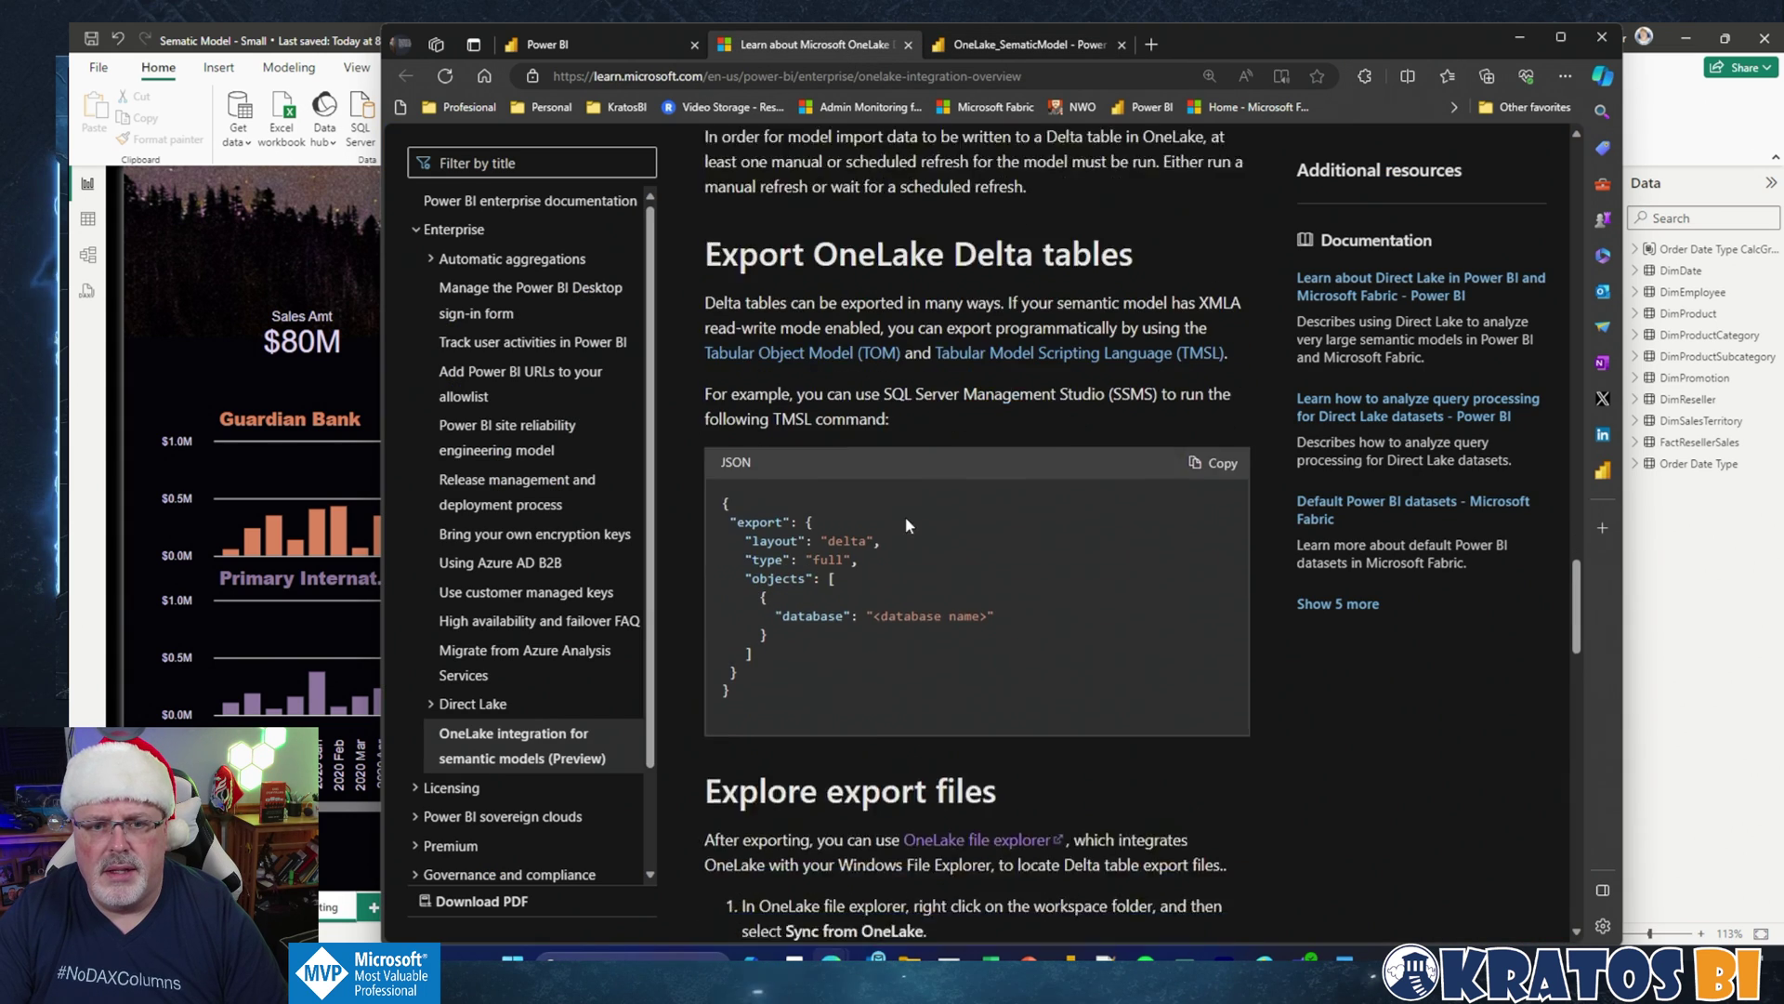
scroll(889, 495, "up", 4)
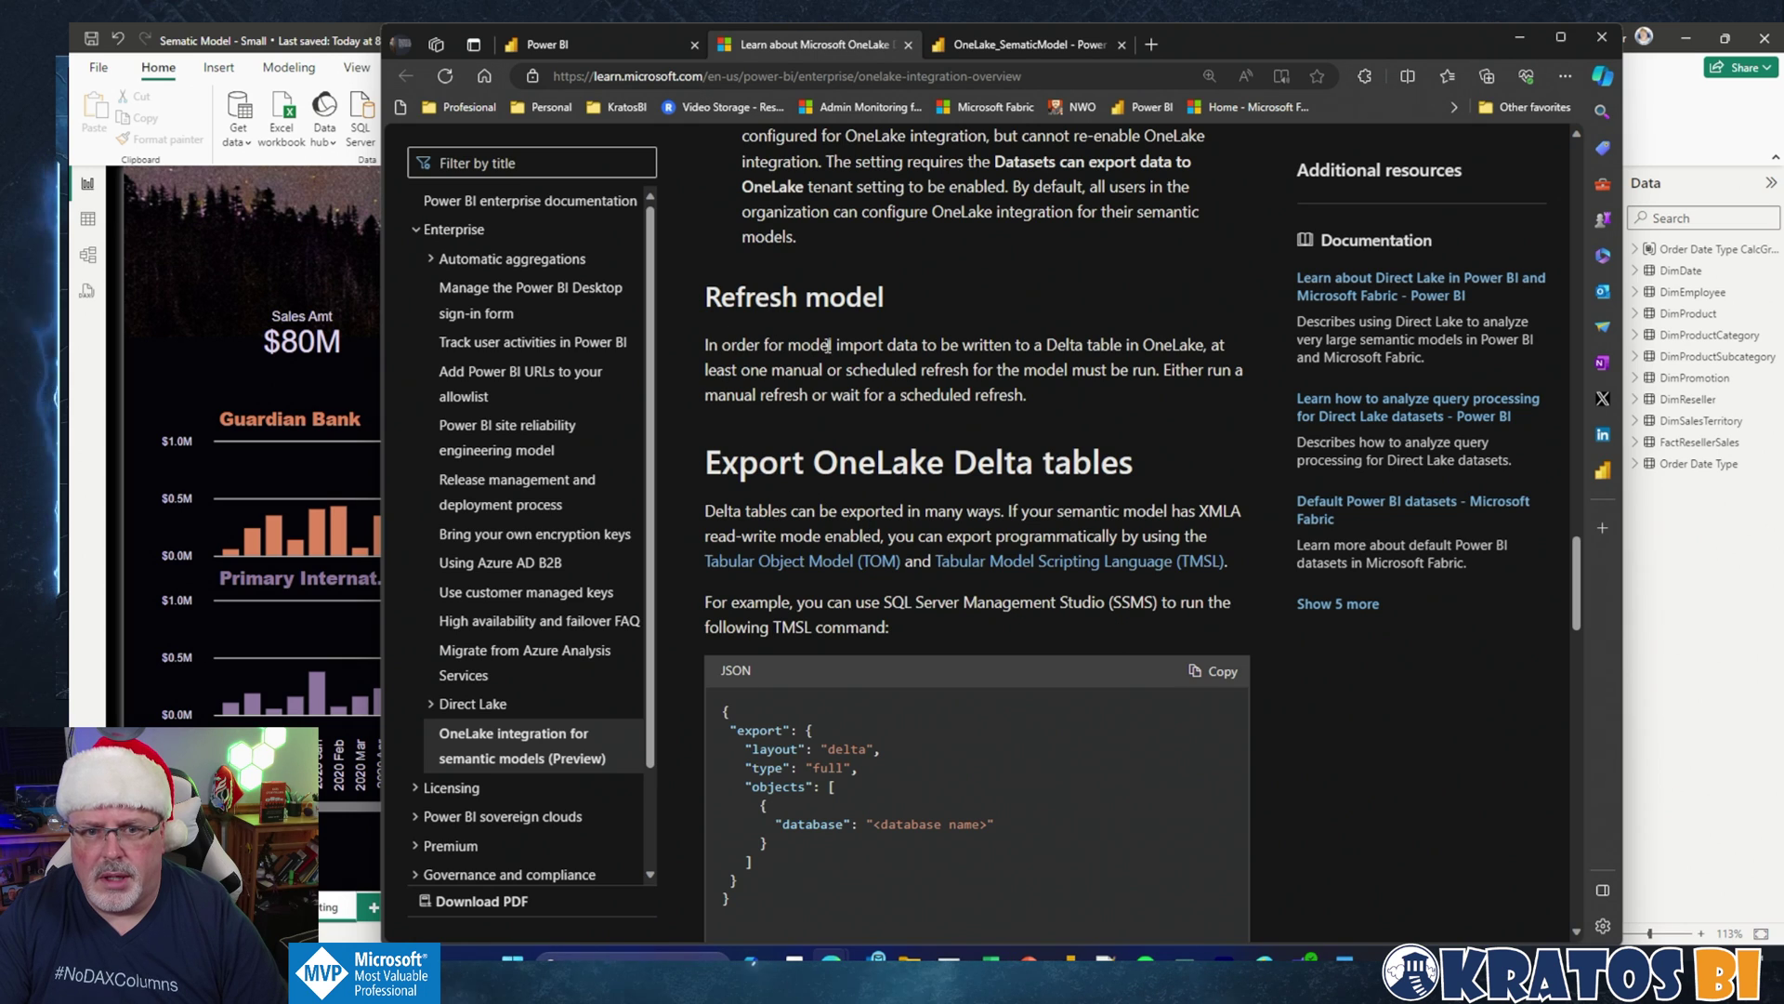
scroll(792, 628, "down", 3)
left_click_drag(777, 656, 710, 470)
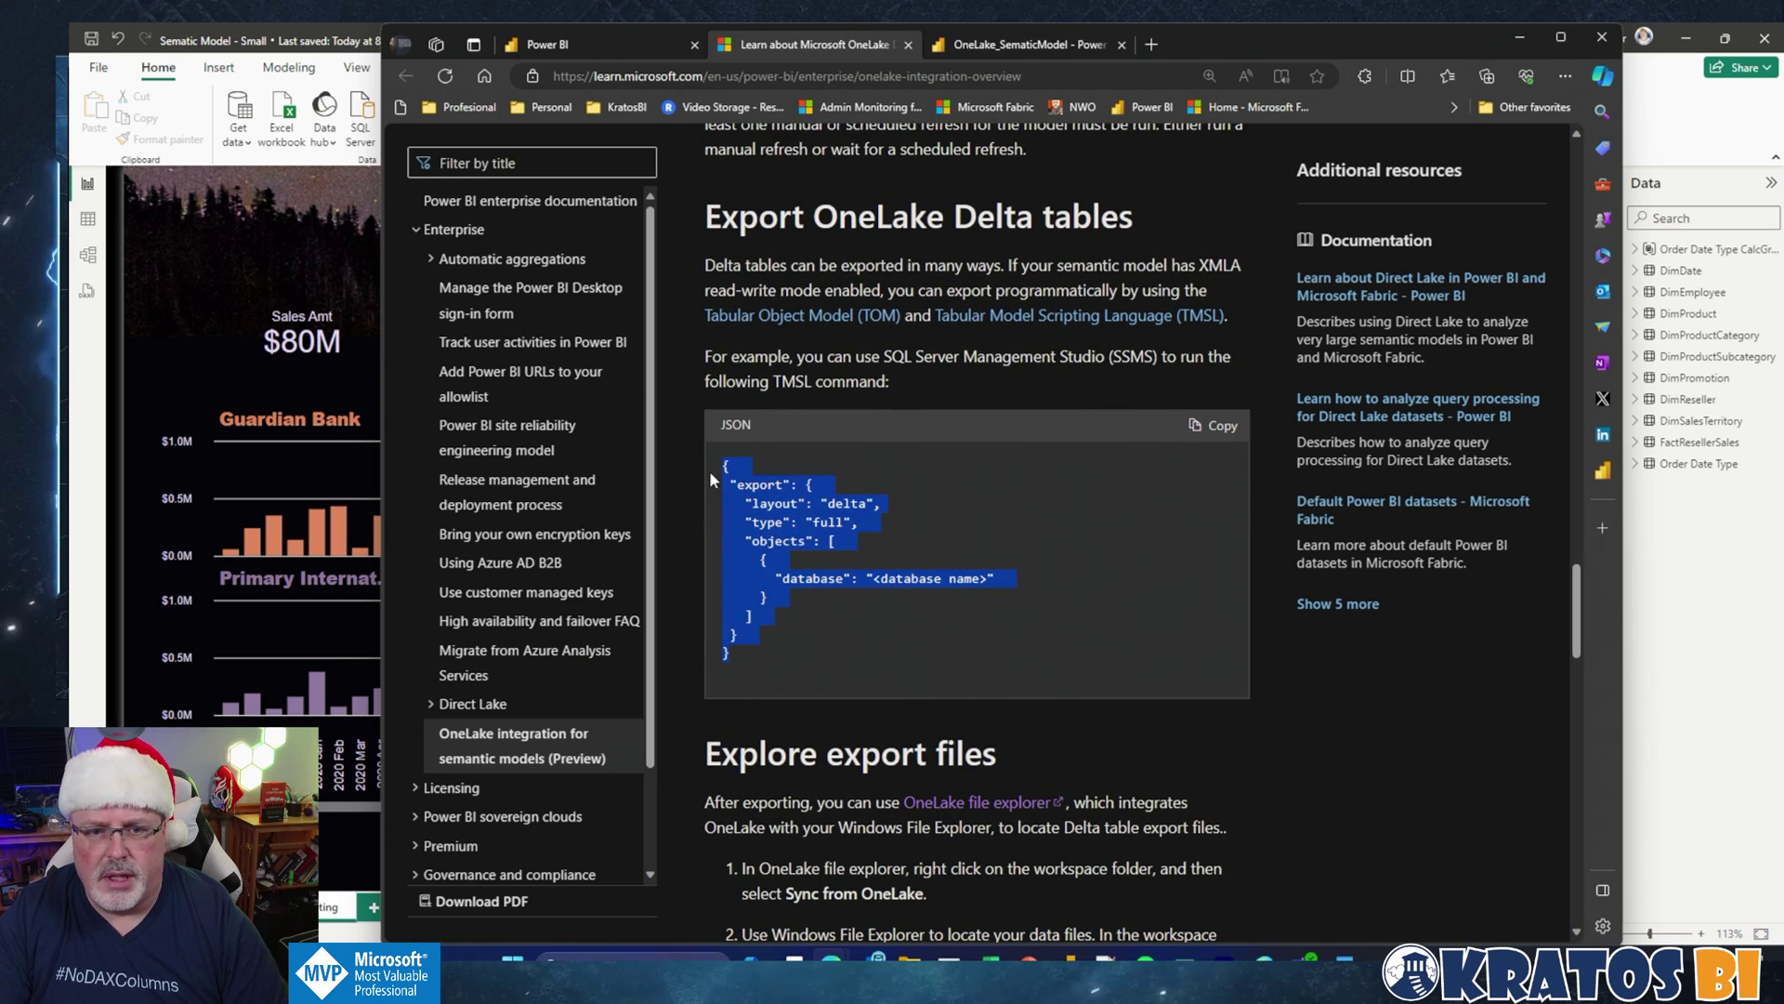
Step: Launch SQL Server Management Studio from Windows search
left_click(688, 955)
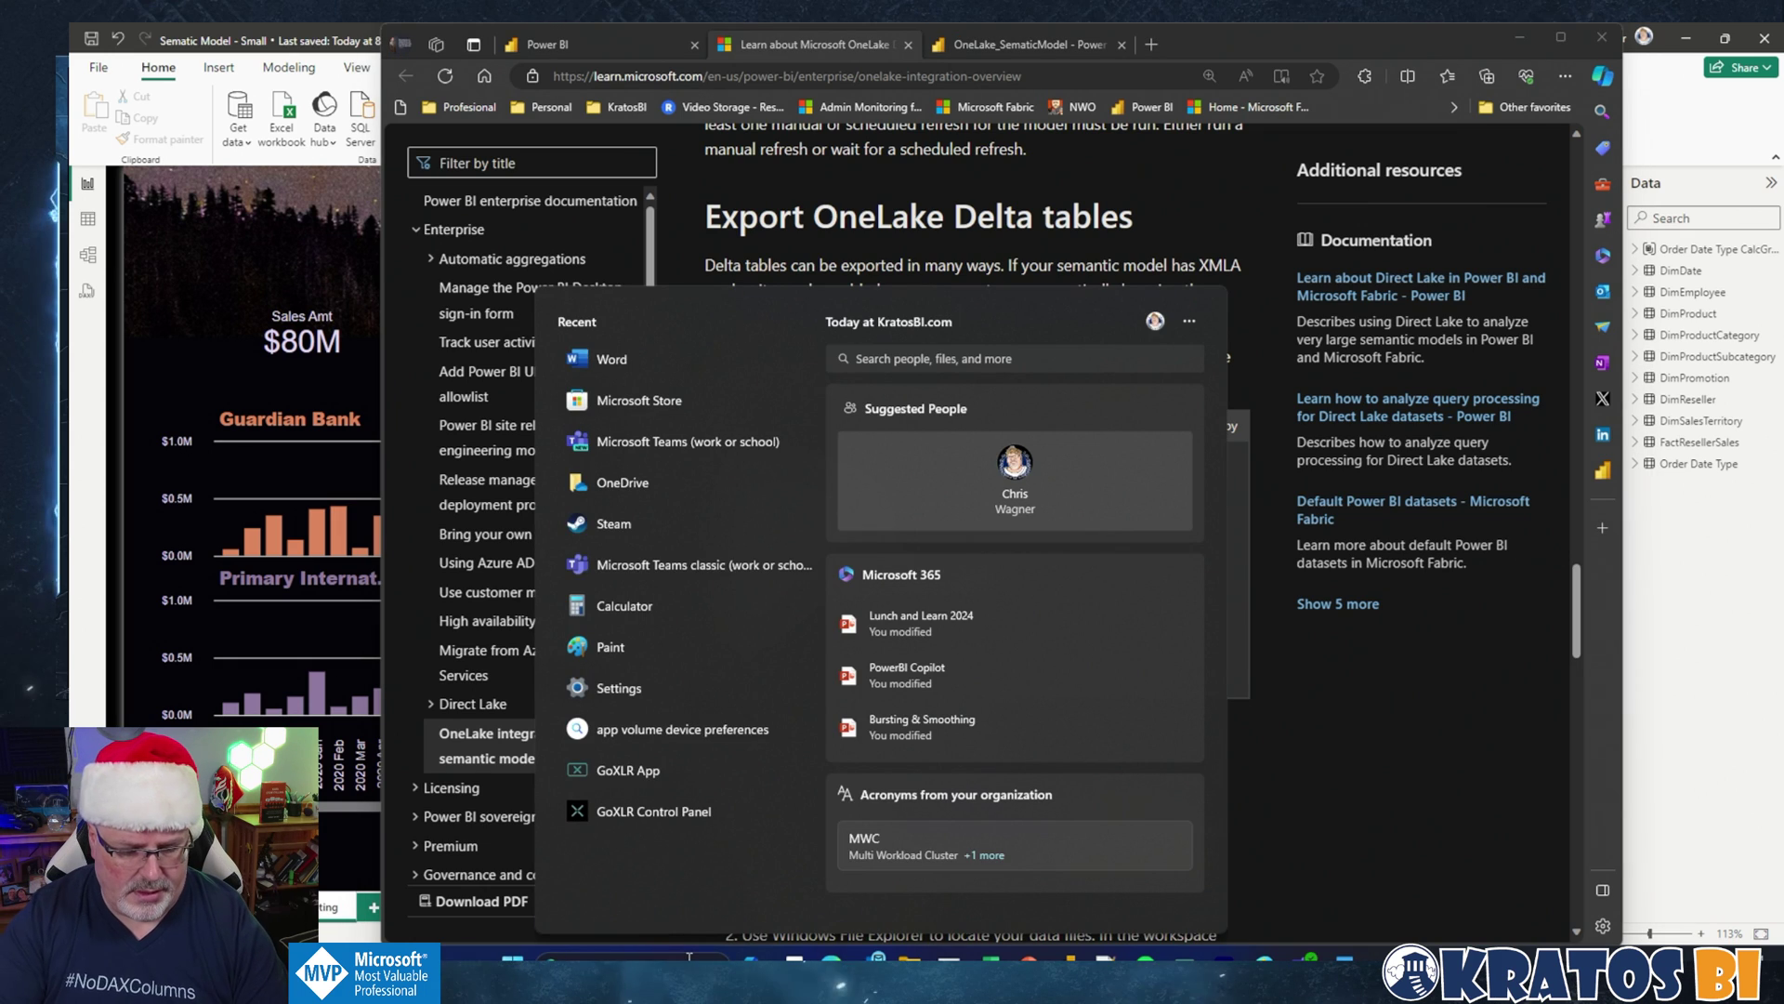
type("ssn")
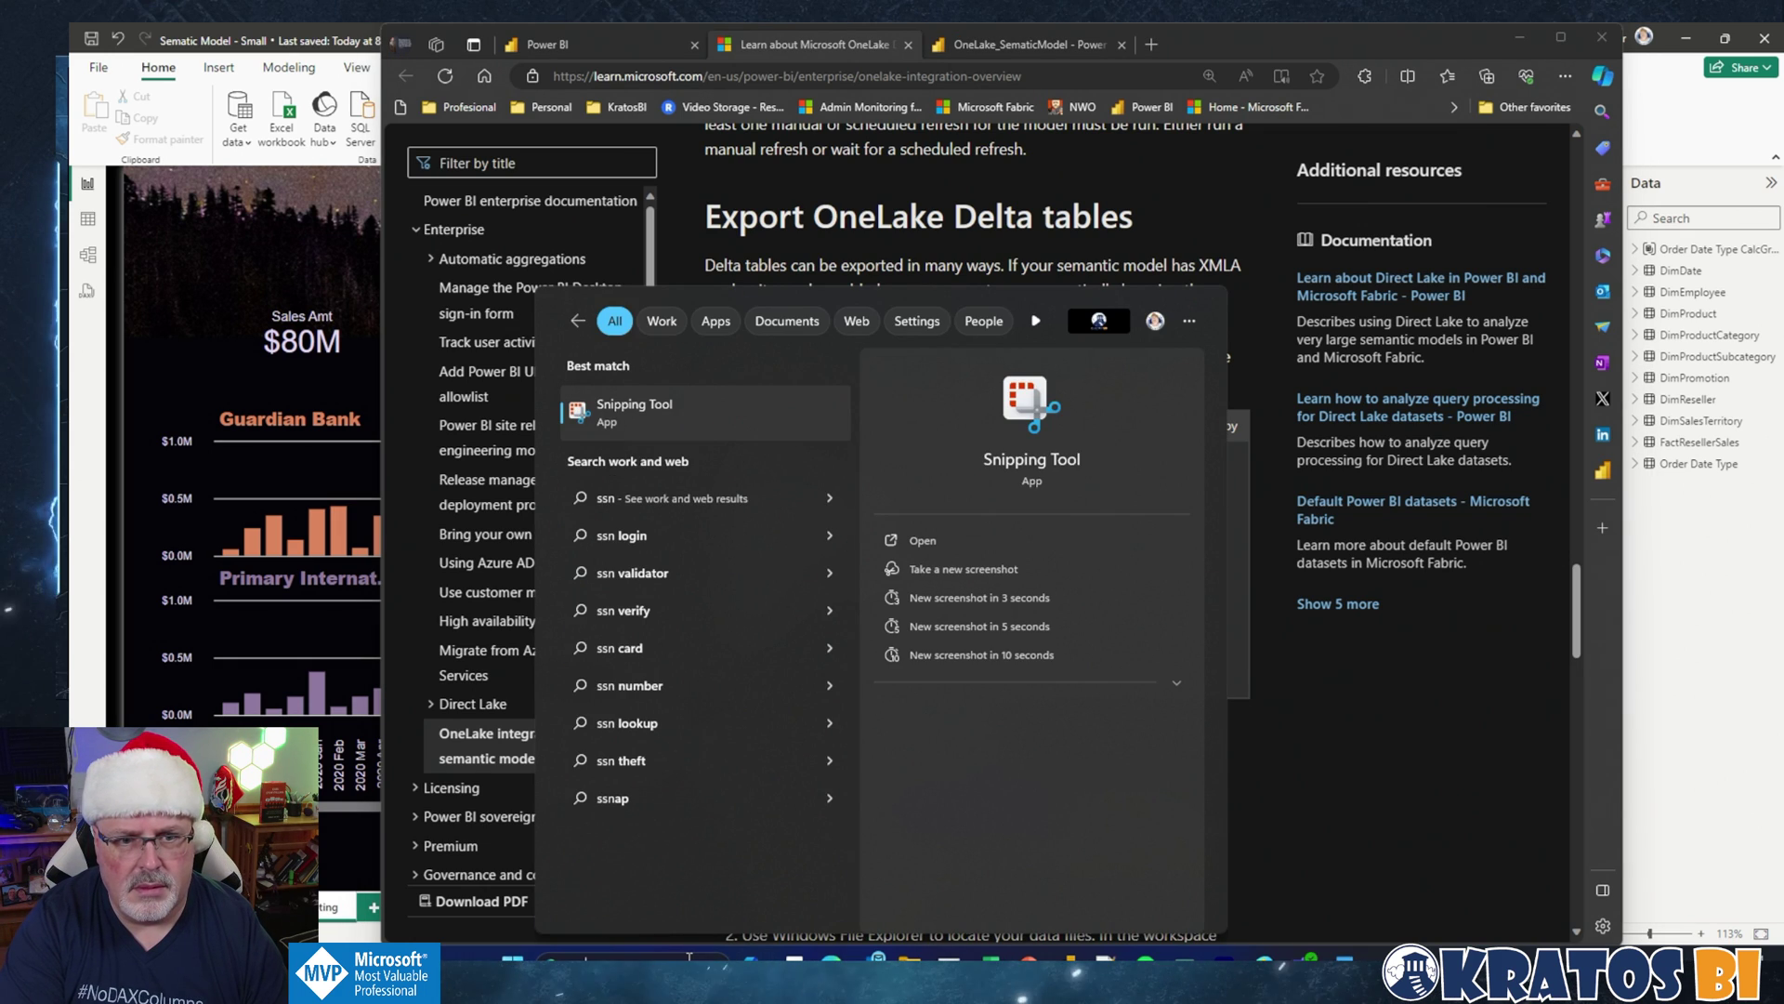
key("BackSpace")
type("=")
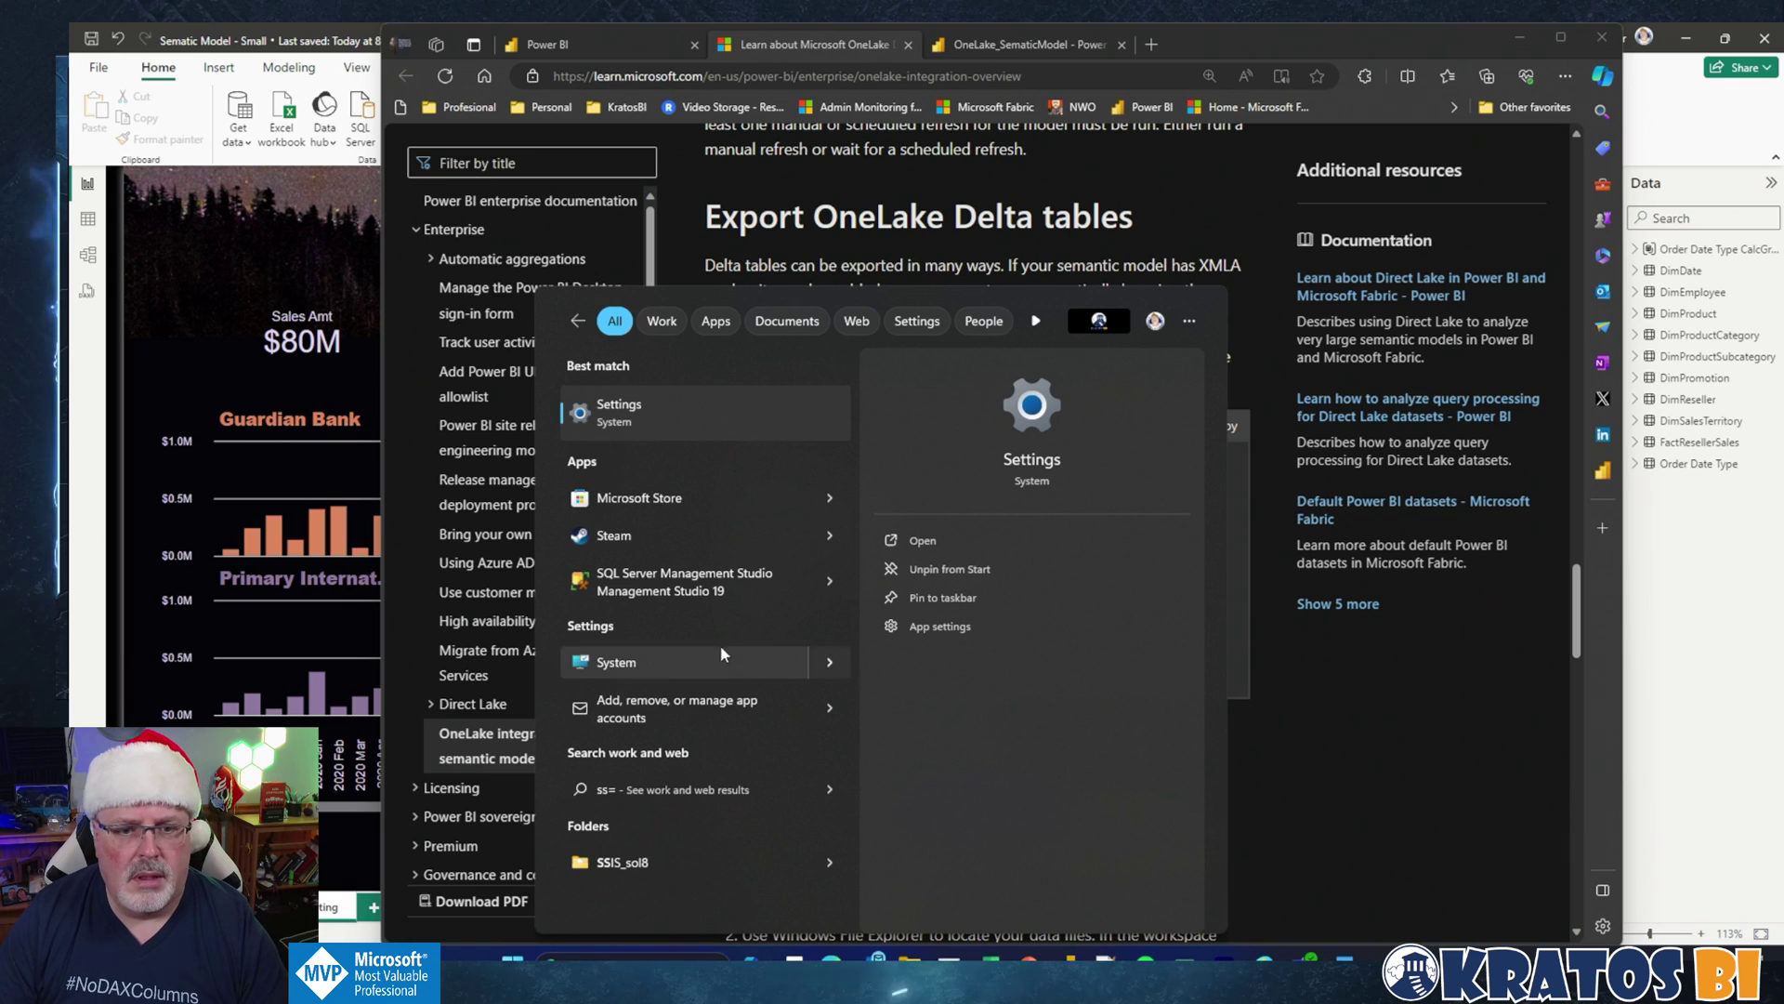
left_click(702, 587)
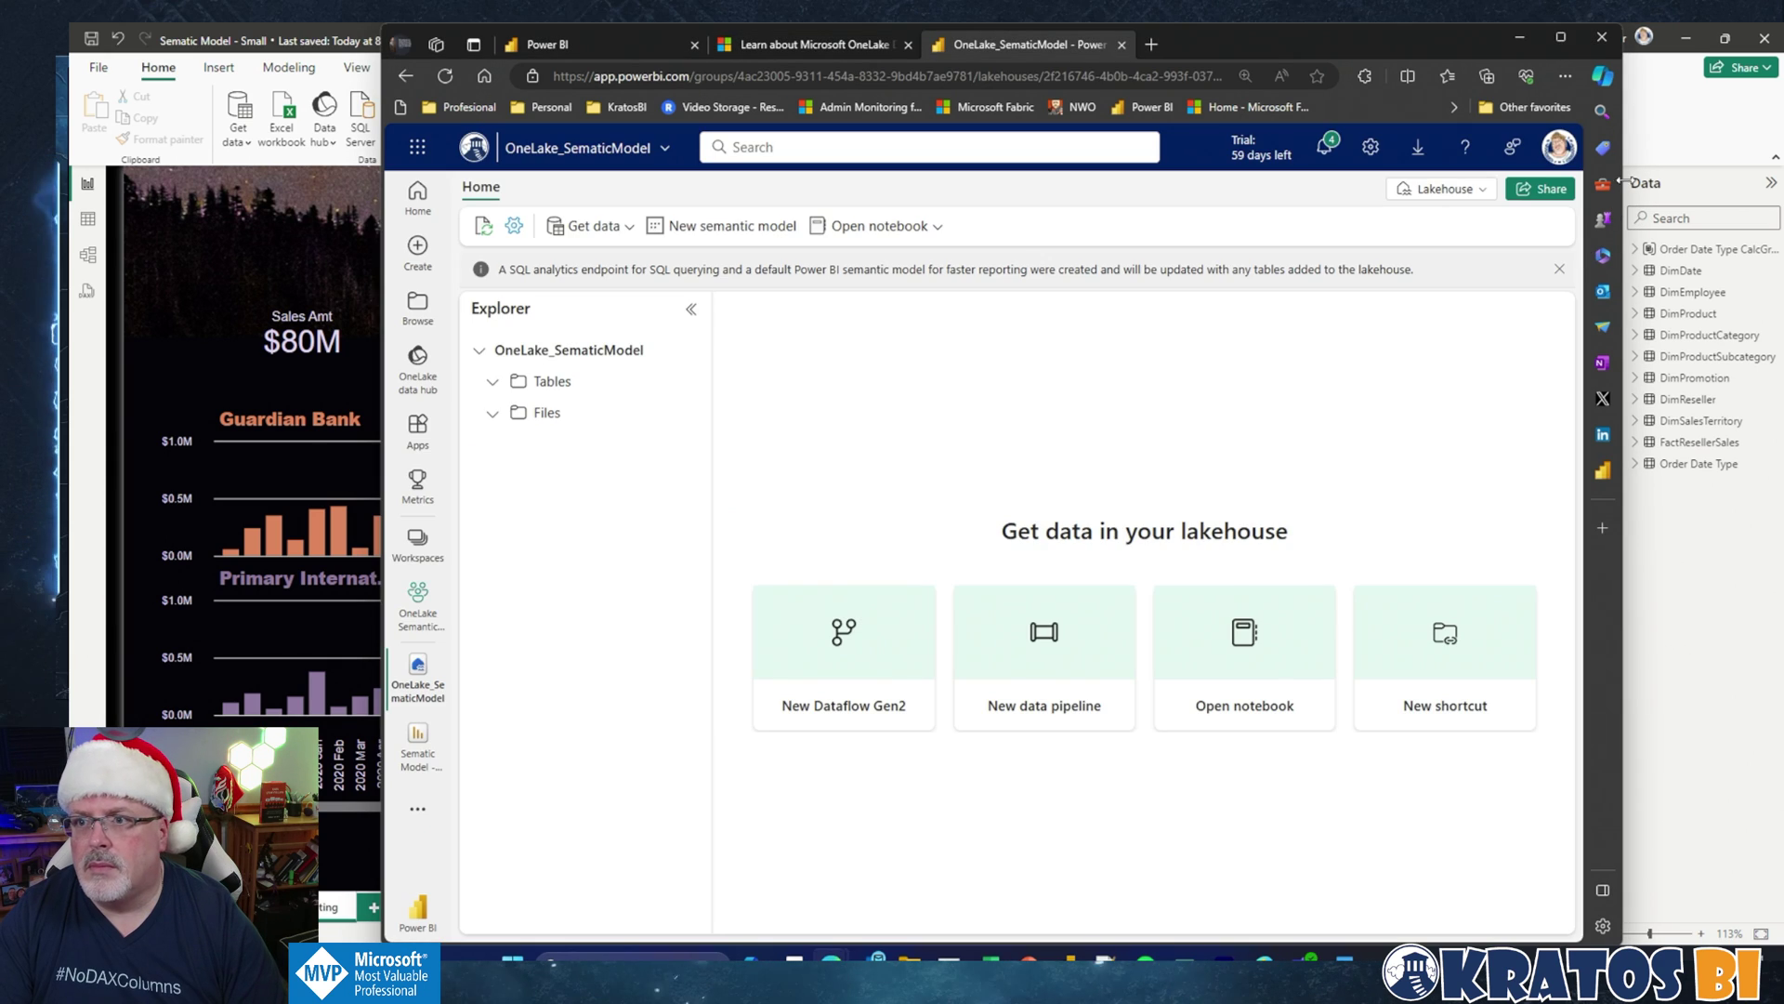
left_click(1678, 147)
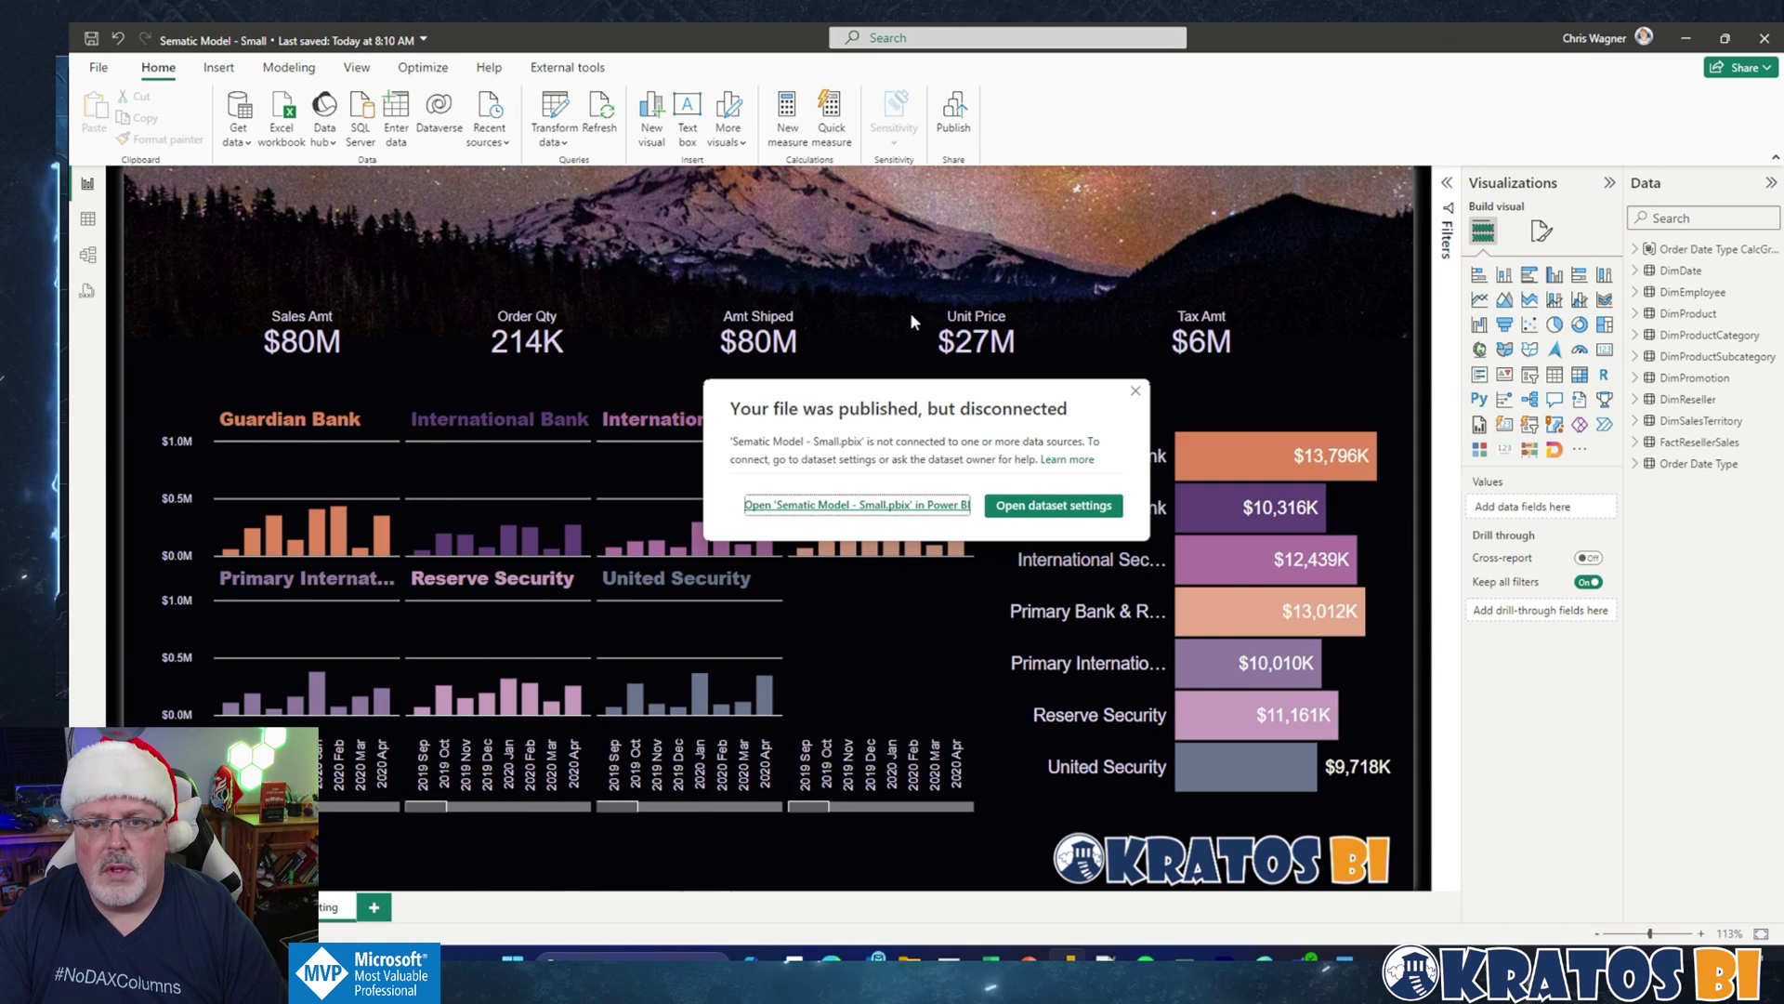
Step: Find the workspace connection address under the OneLake Semantic Model workspace's Premium settings
key("alt+Tab")
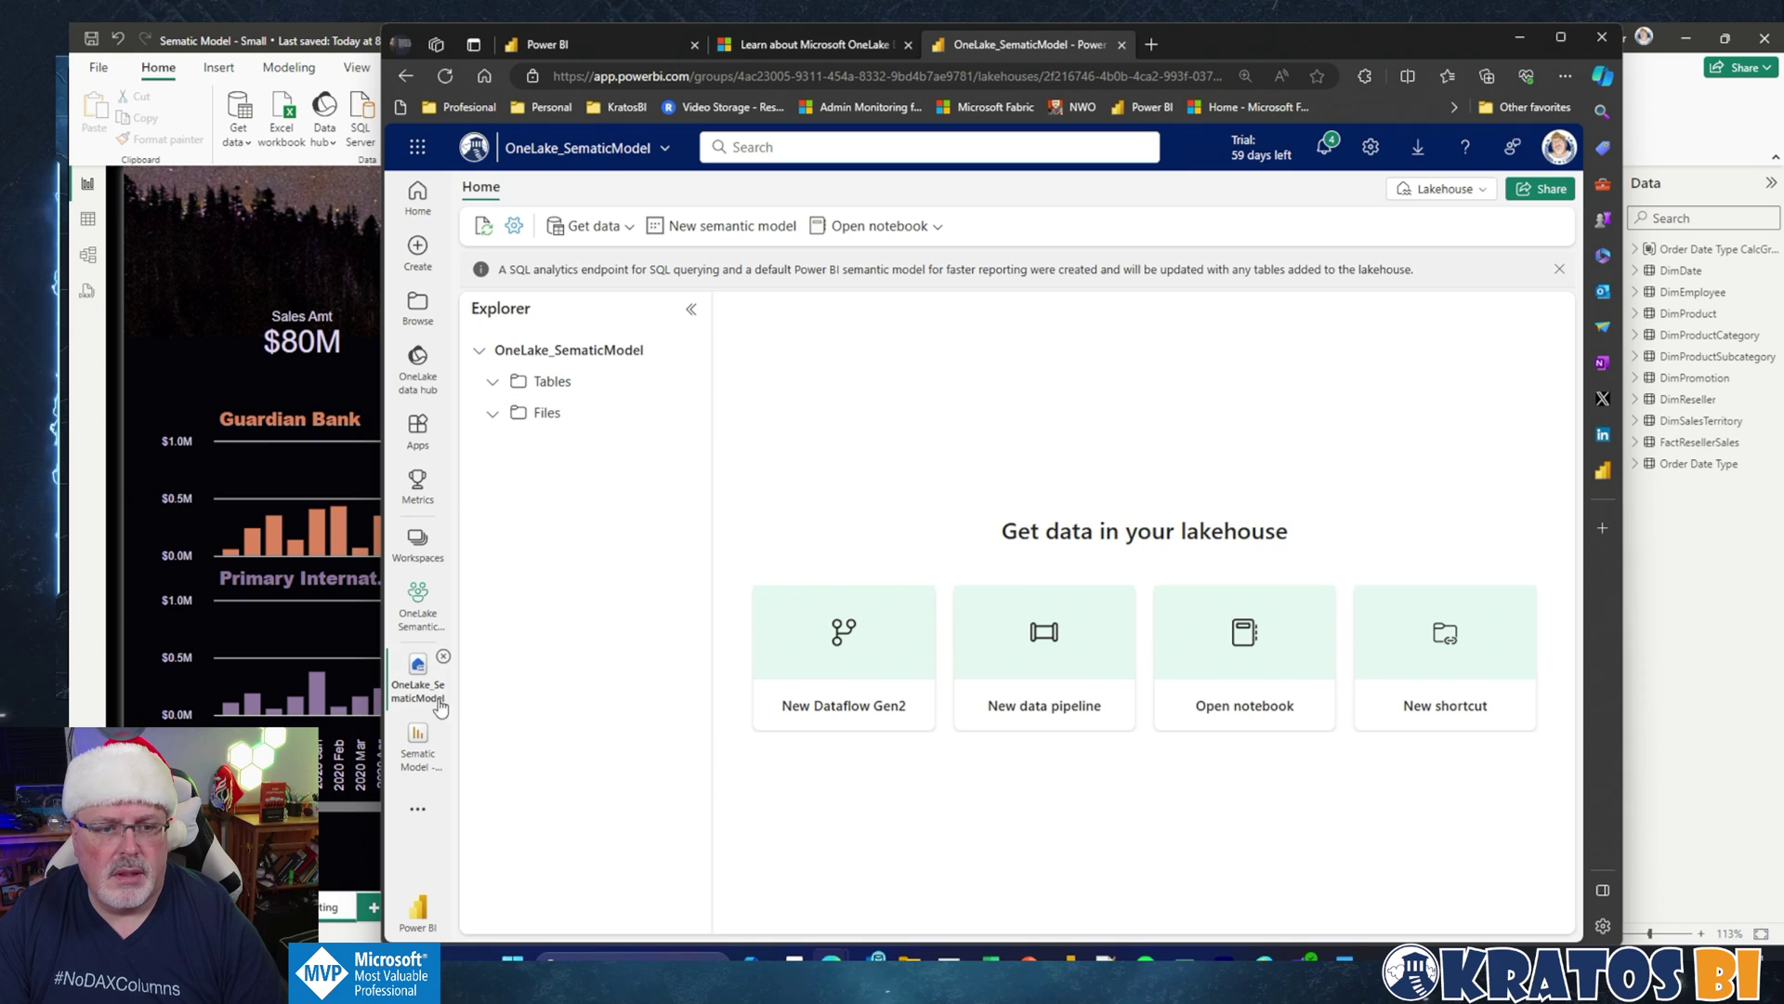
left_click(415, 602)
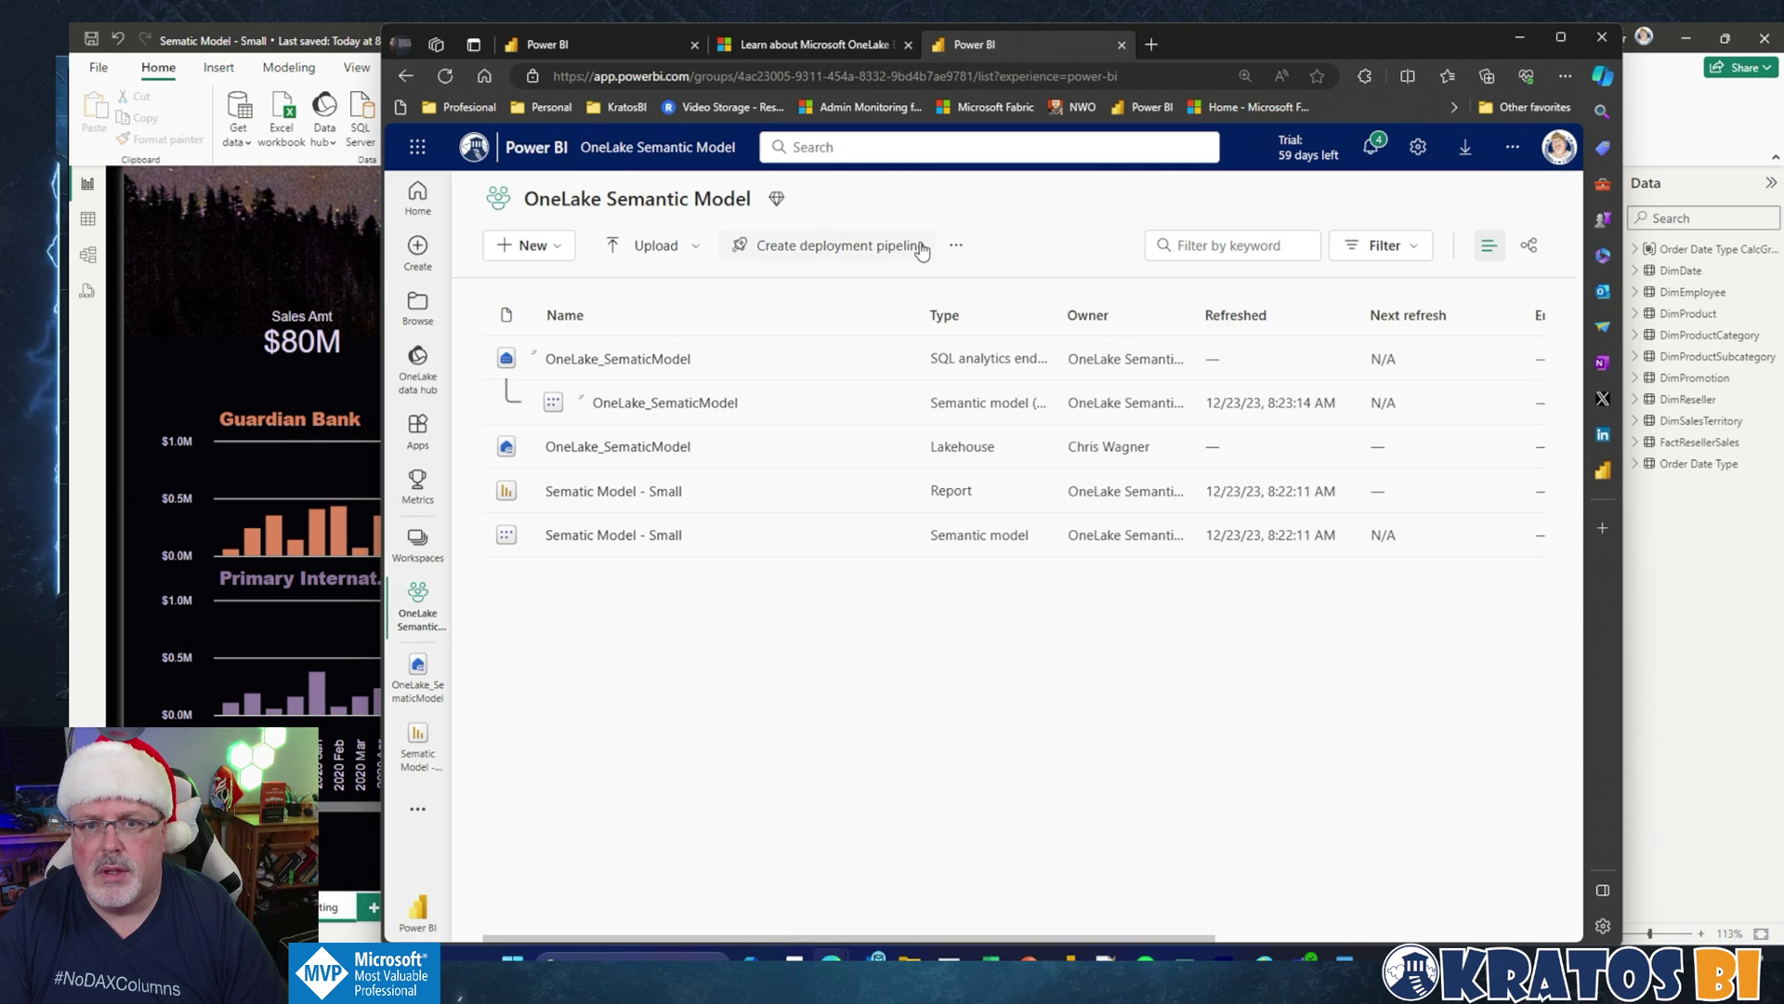
left_click(958, 249)
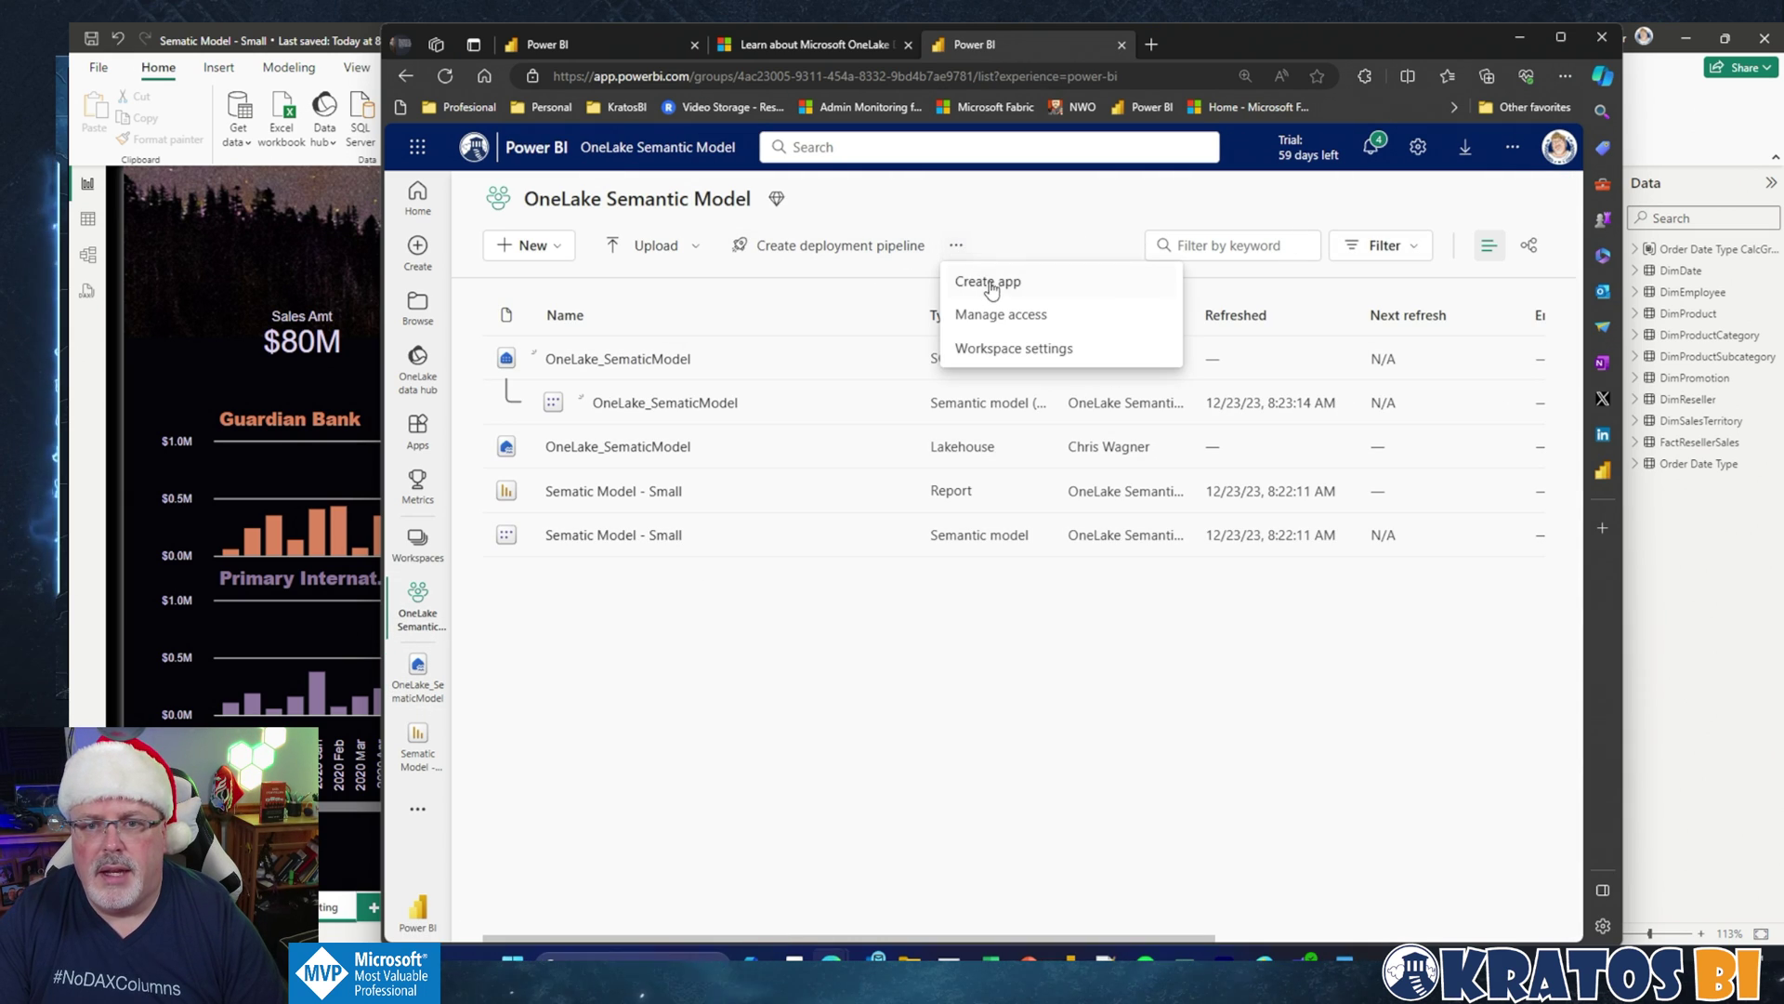
left_click(993, 348)
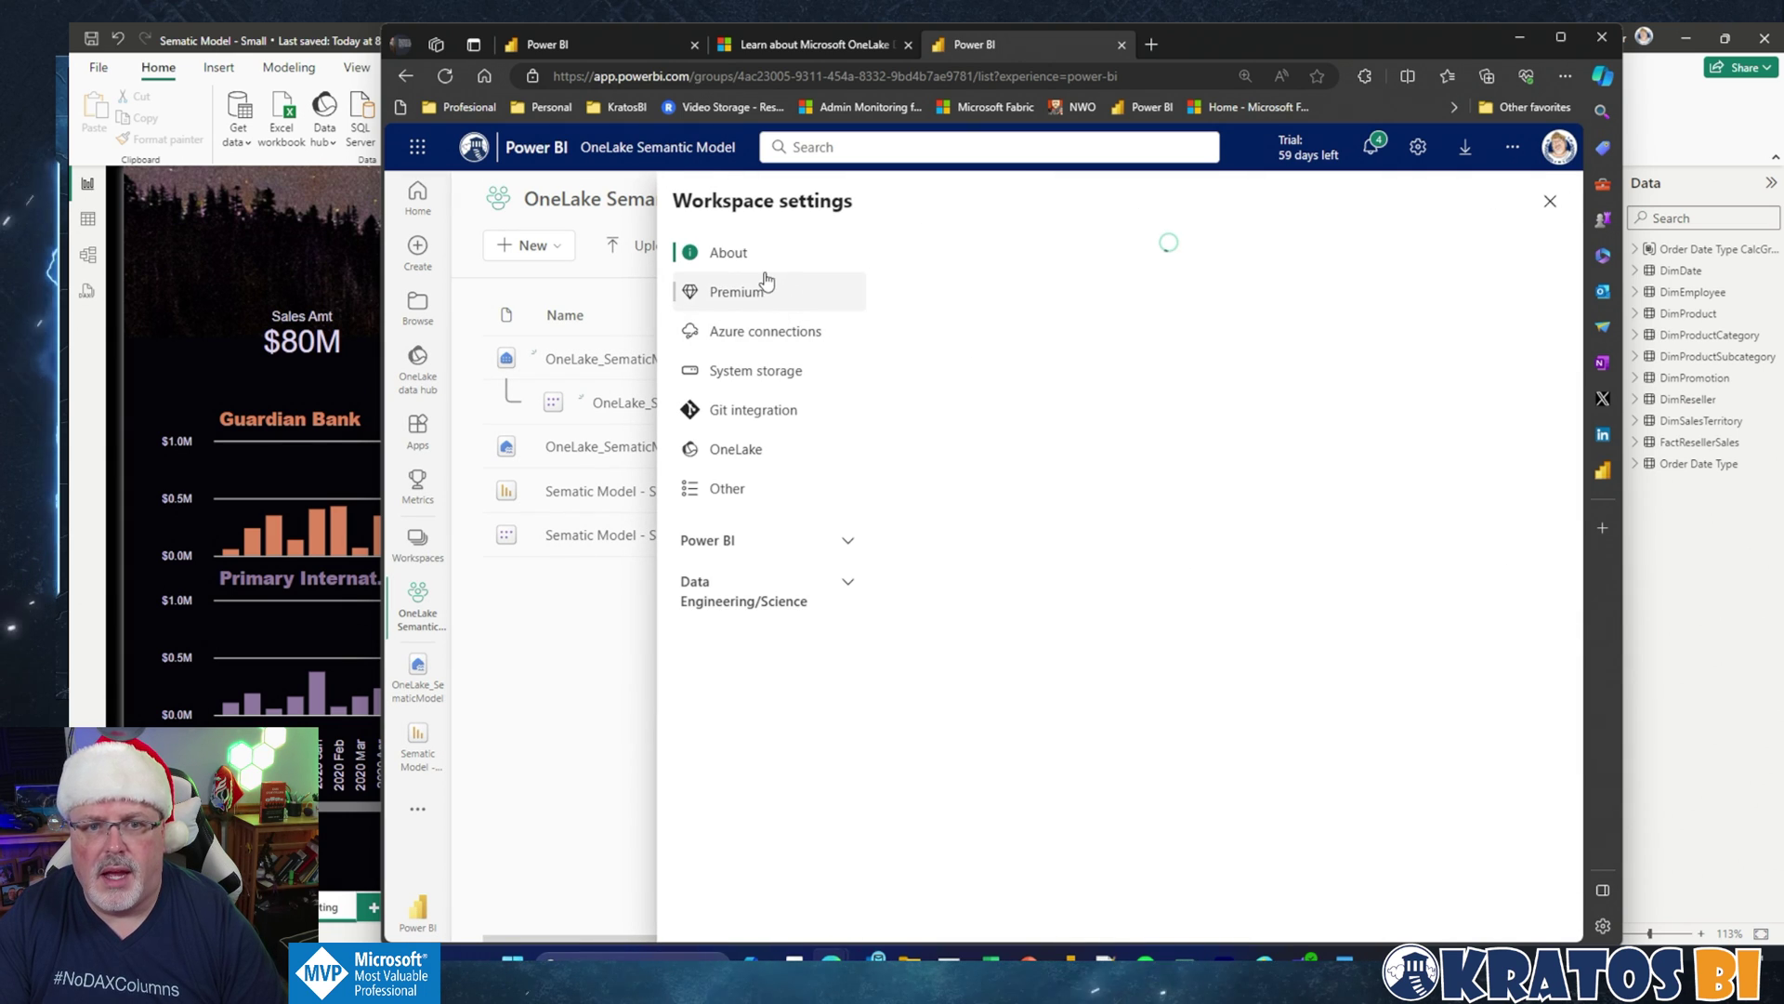
left_click(736, 292)
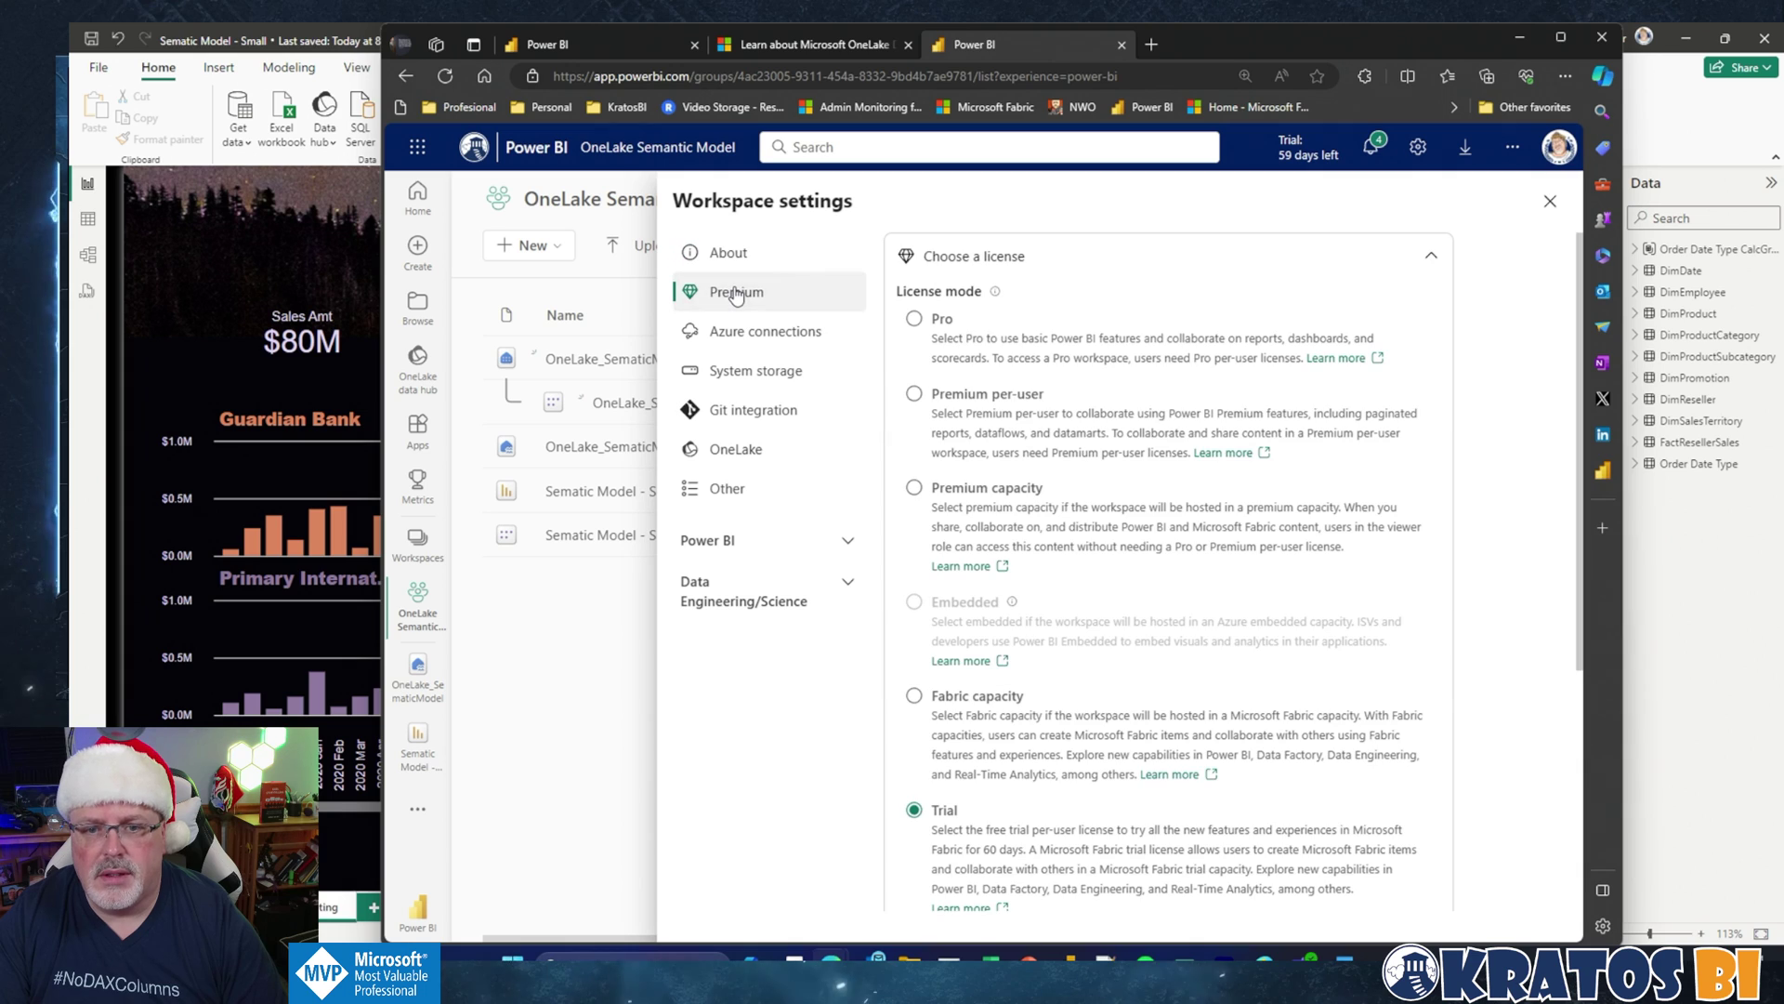
scroll(1101, 525, "down", 4)
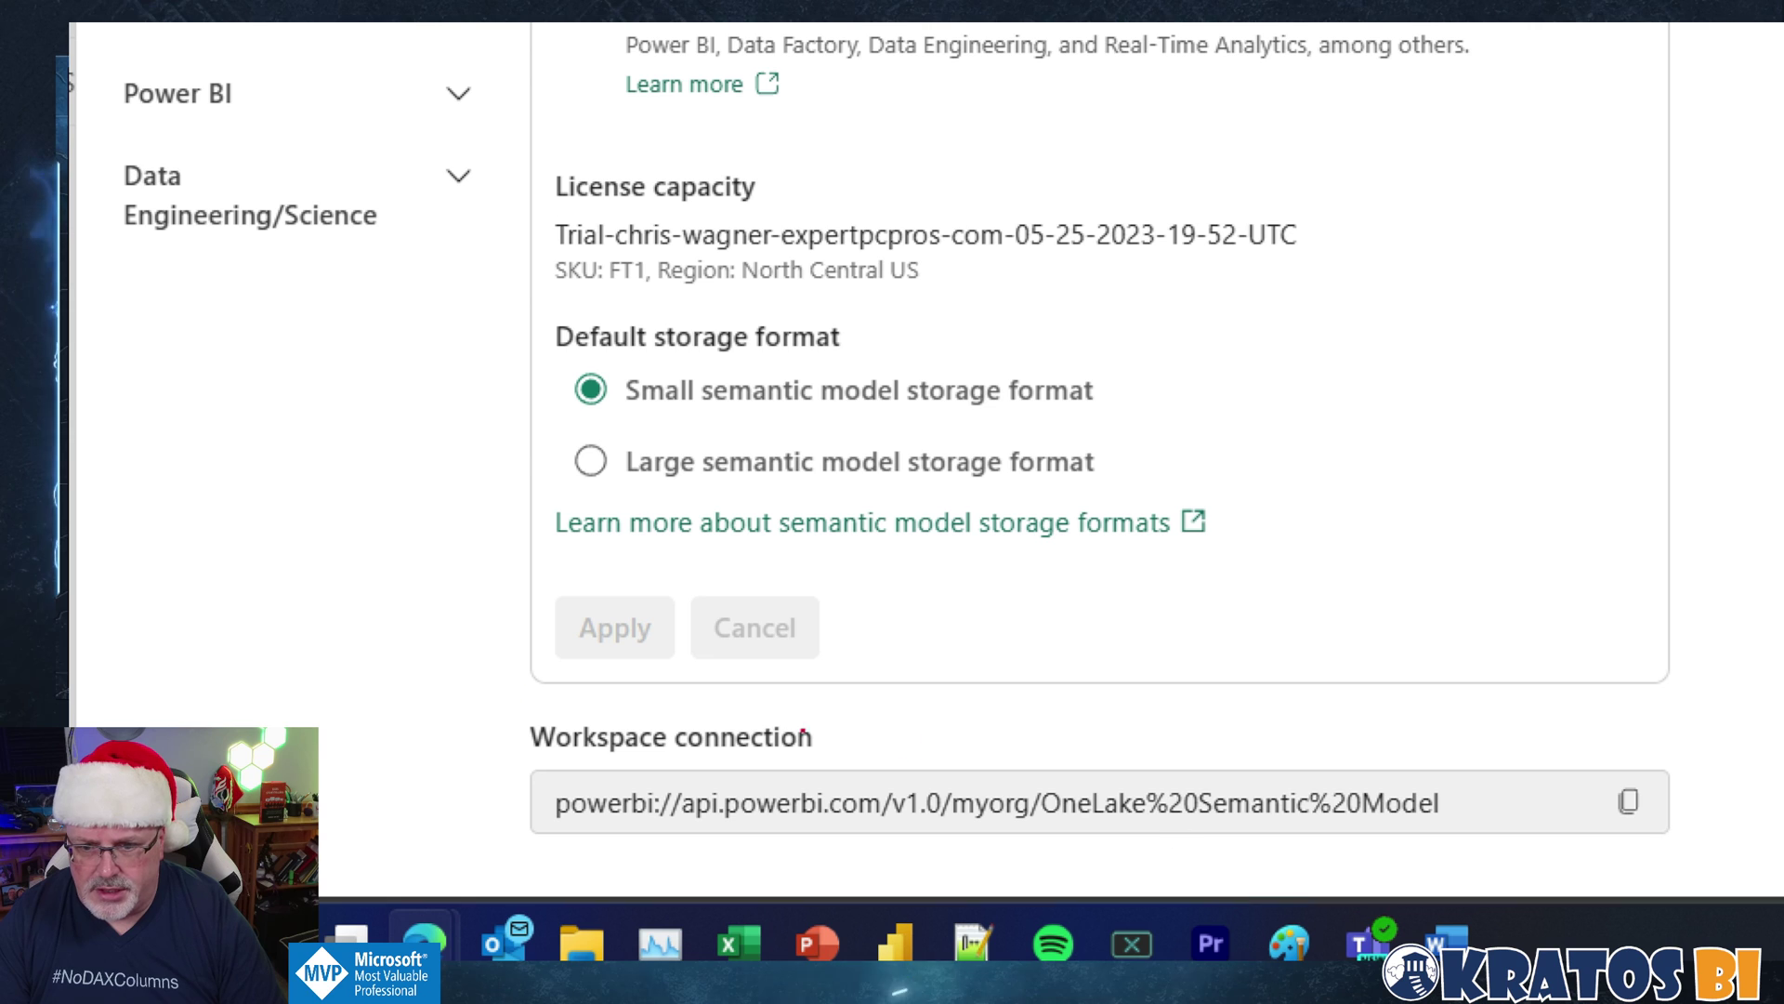
mouse_move(467, 697)
left_mouse_down()
mouse_move(1736, 860)
mouse_move(1736, 885)
left_mouse_up()
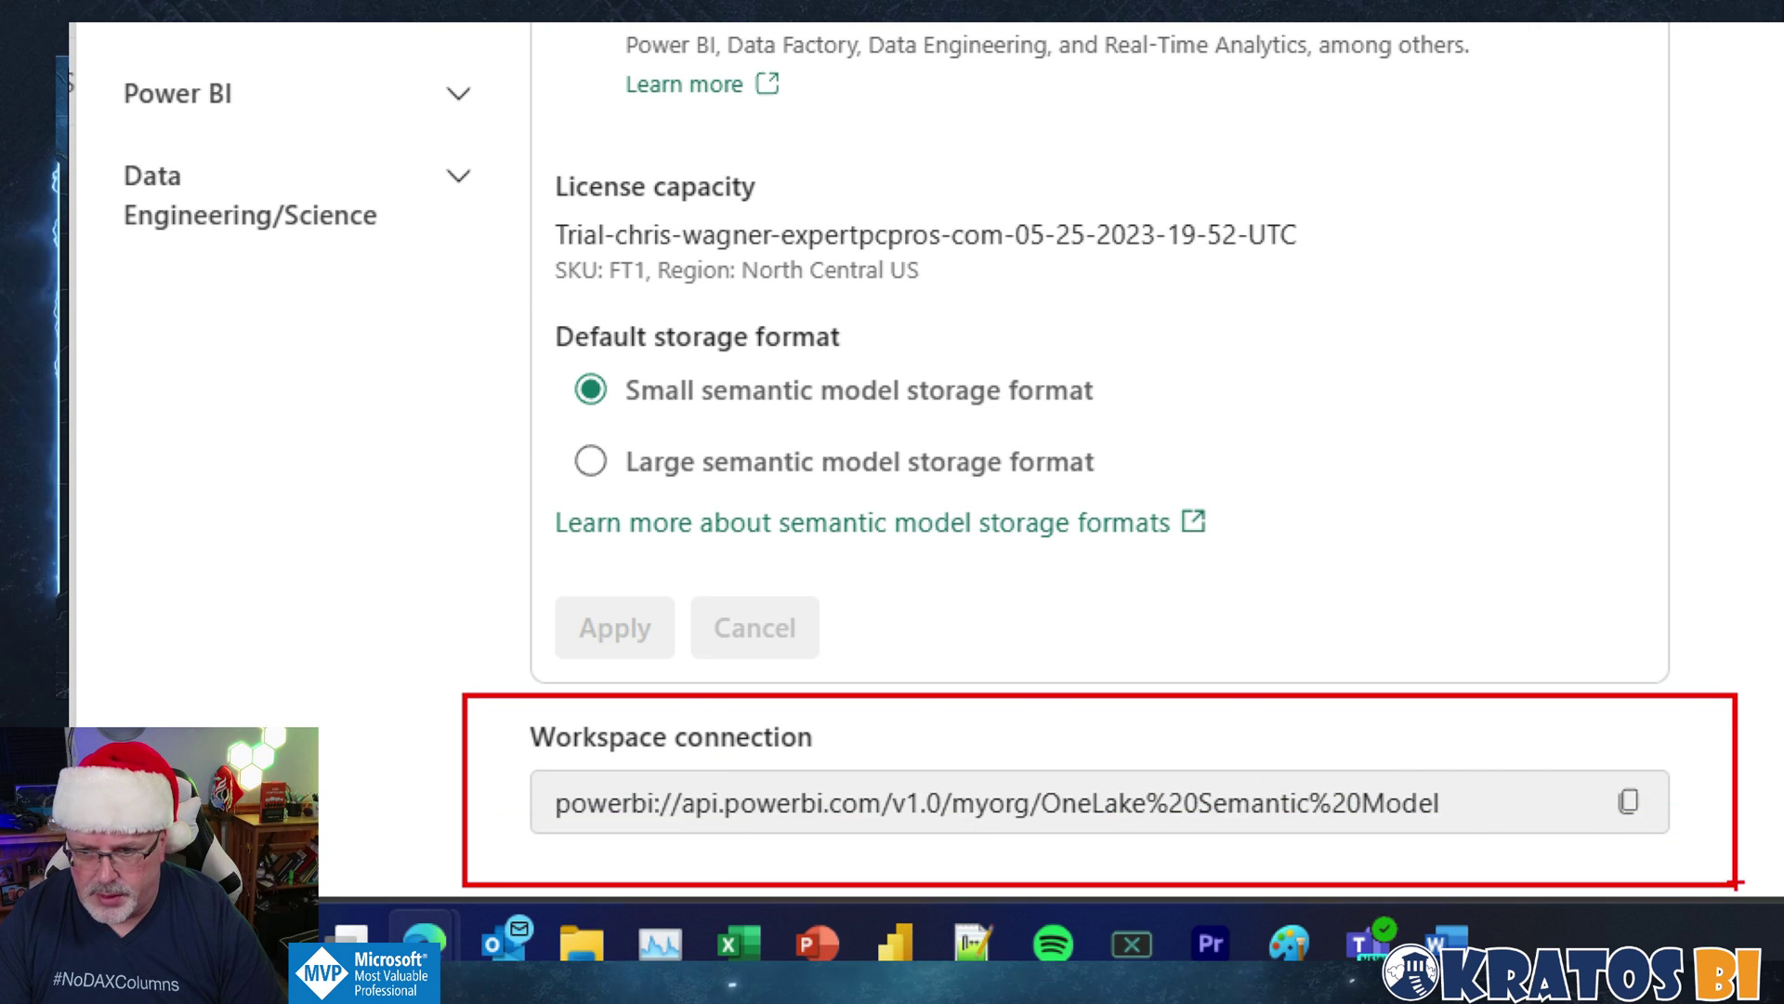
key("Escape")
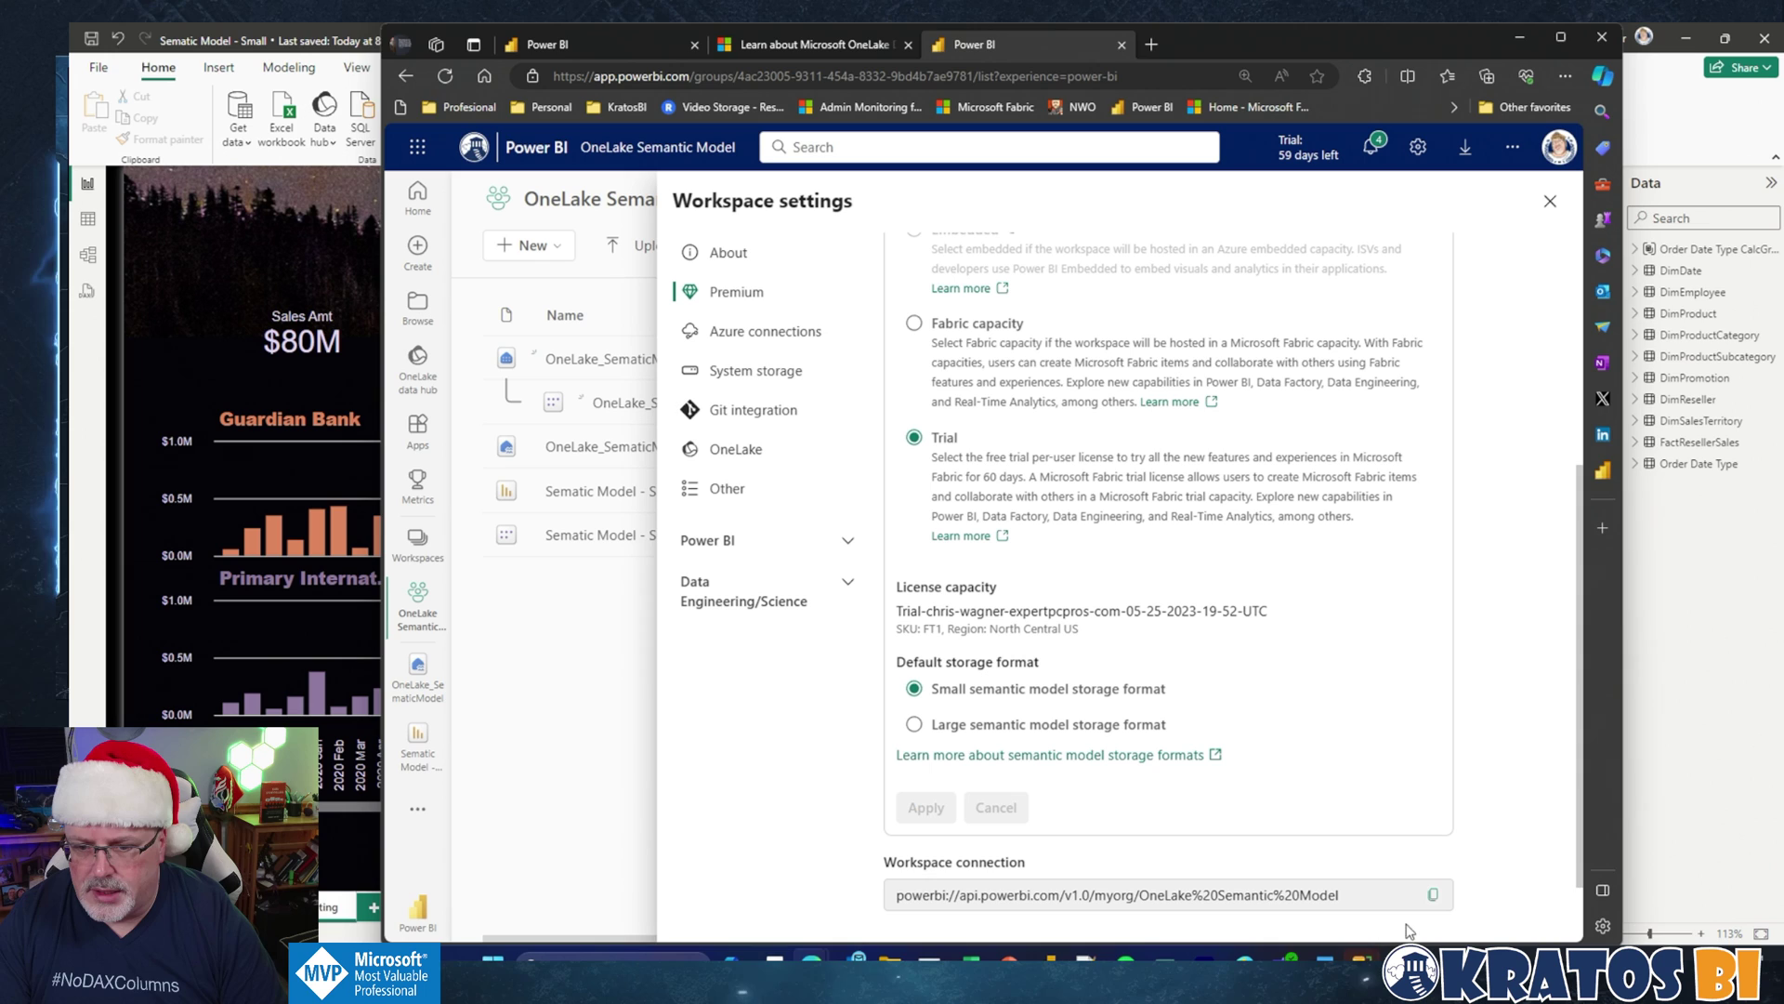
Step: Bring SSMS's Connect to Server dialog forward and show its server types
mouse_move(1163, 976)
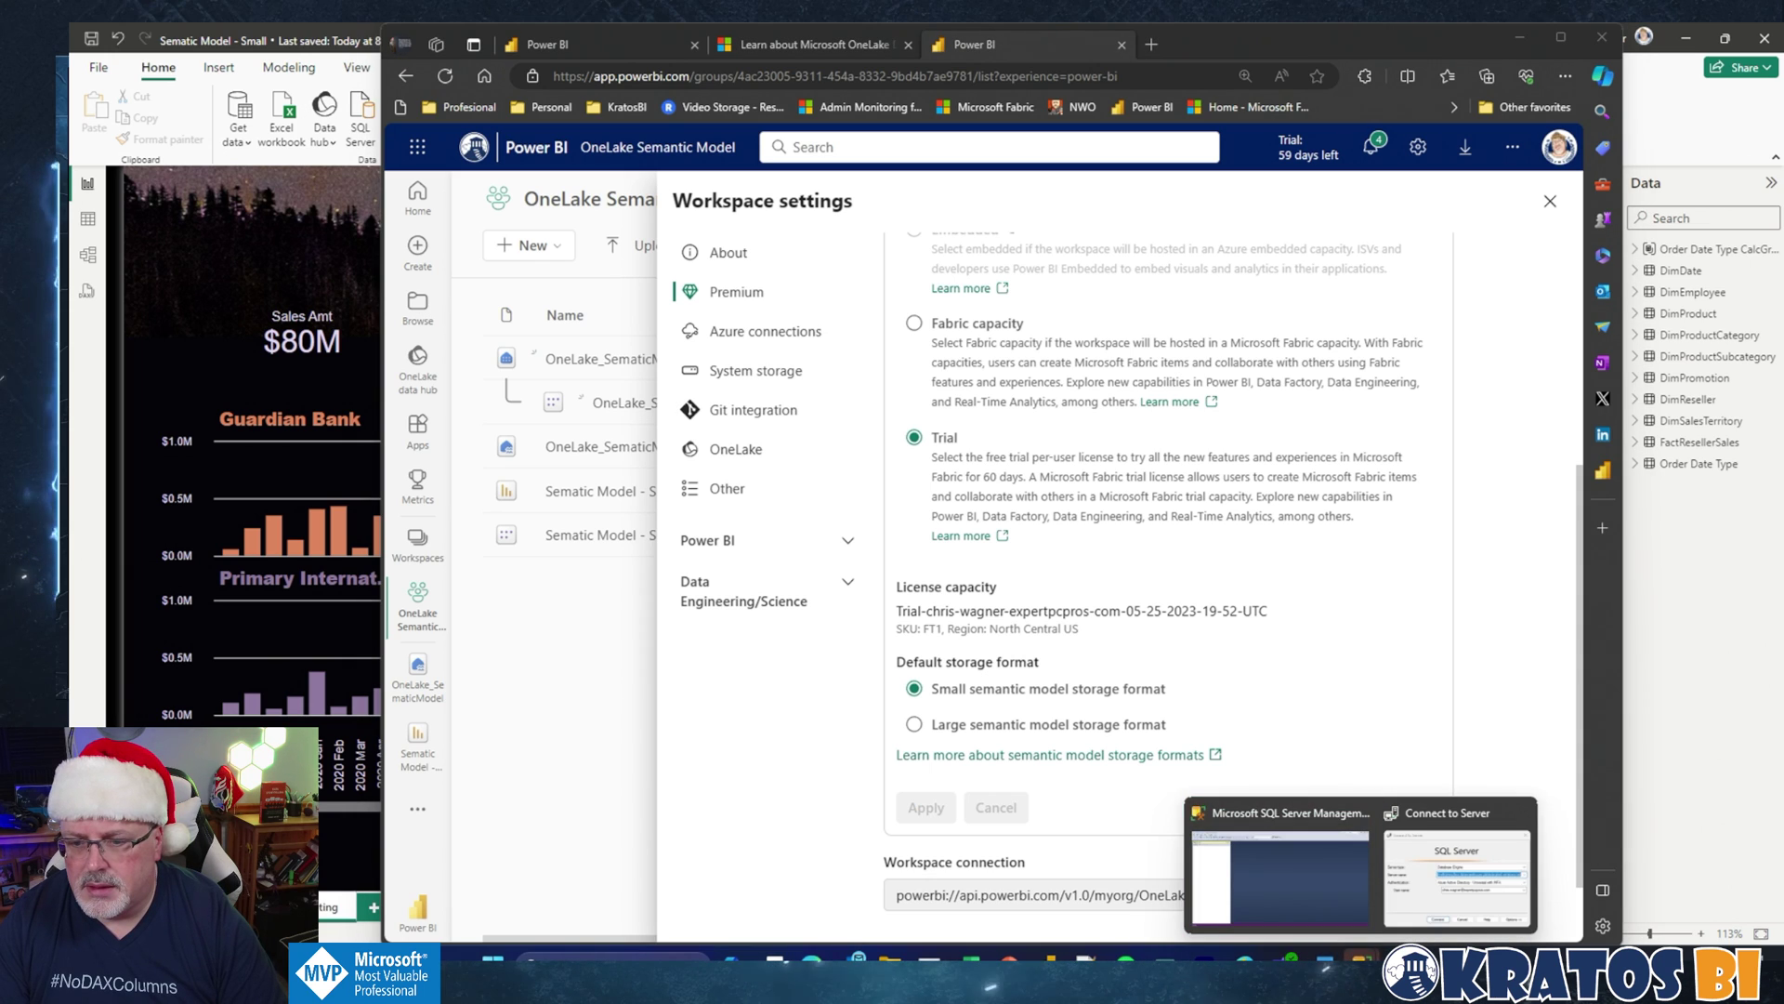
left_click(1418, 896)
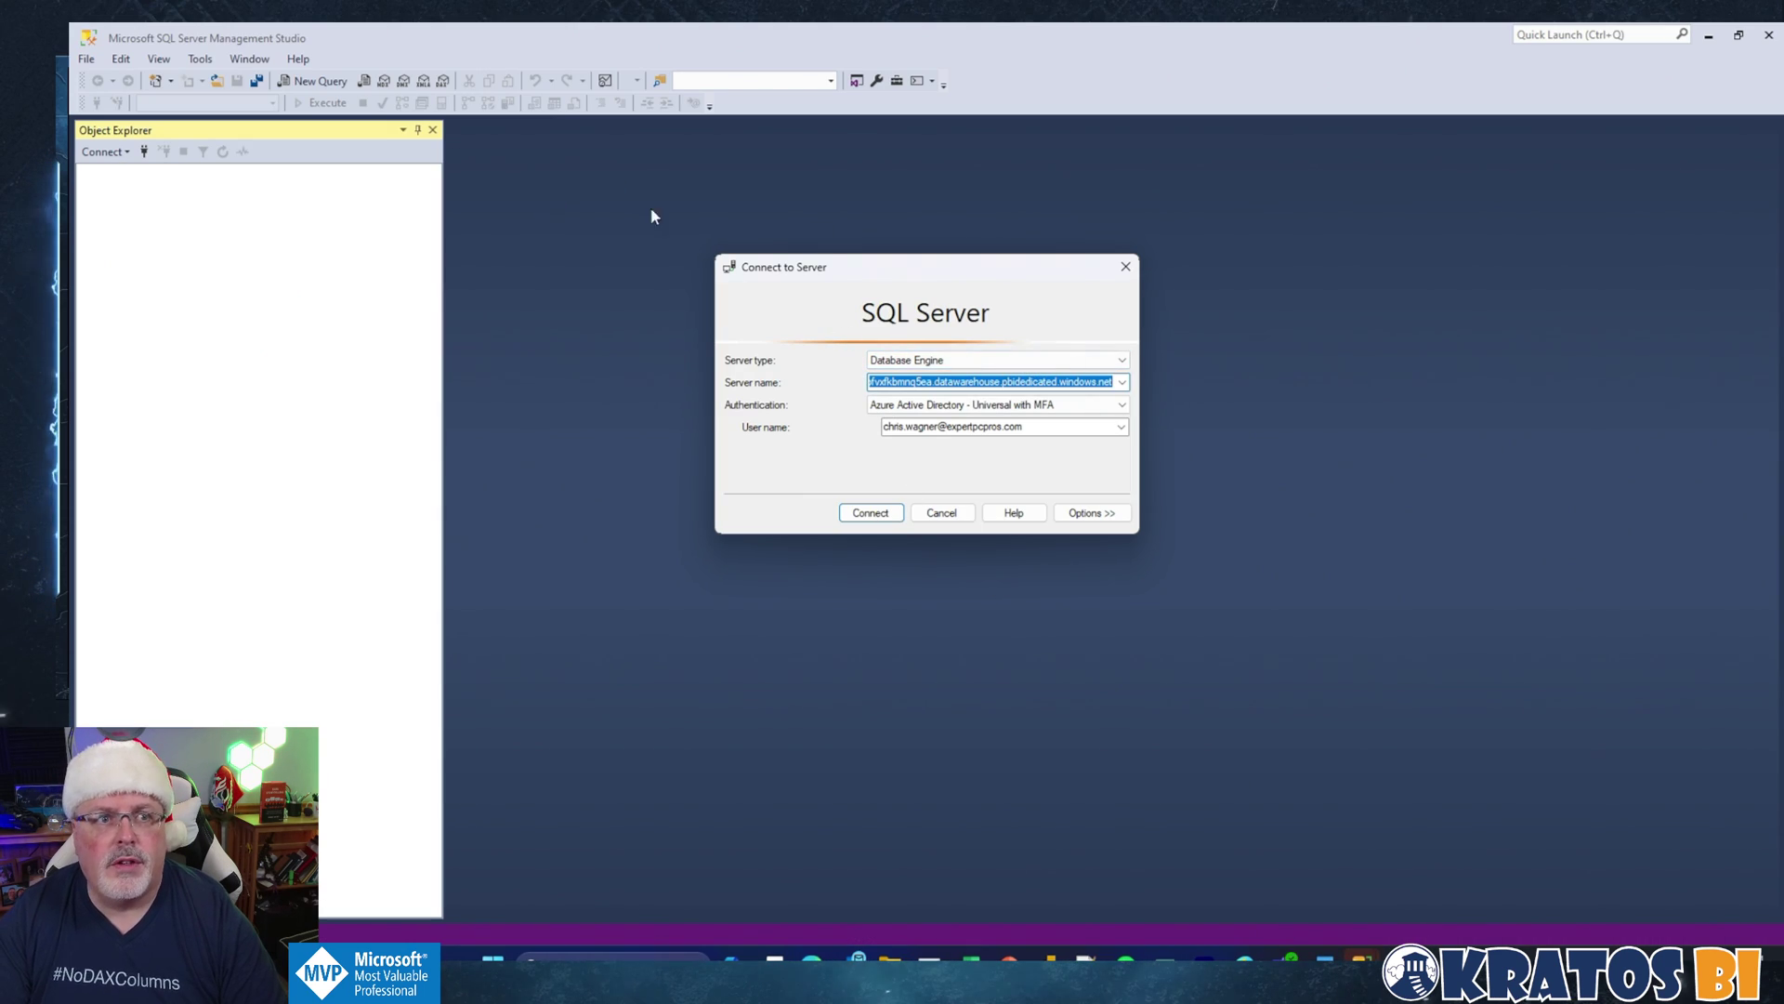
left_click(1115, 359)
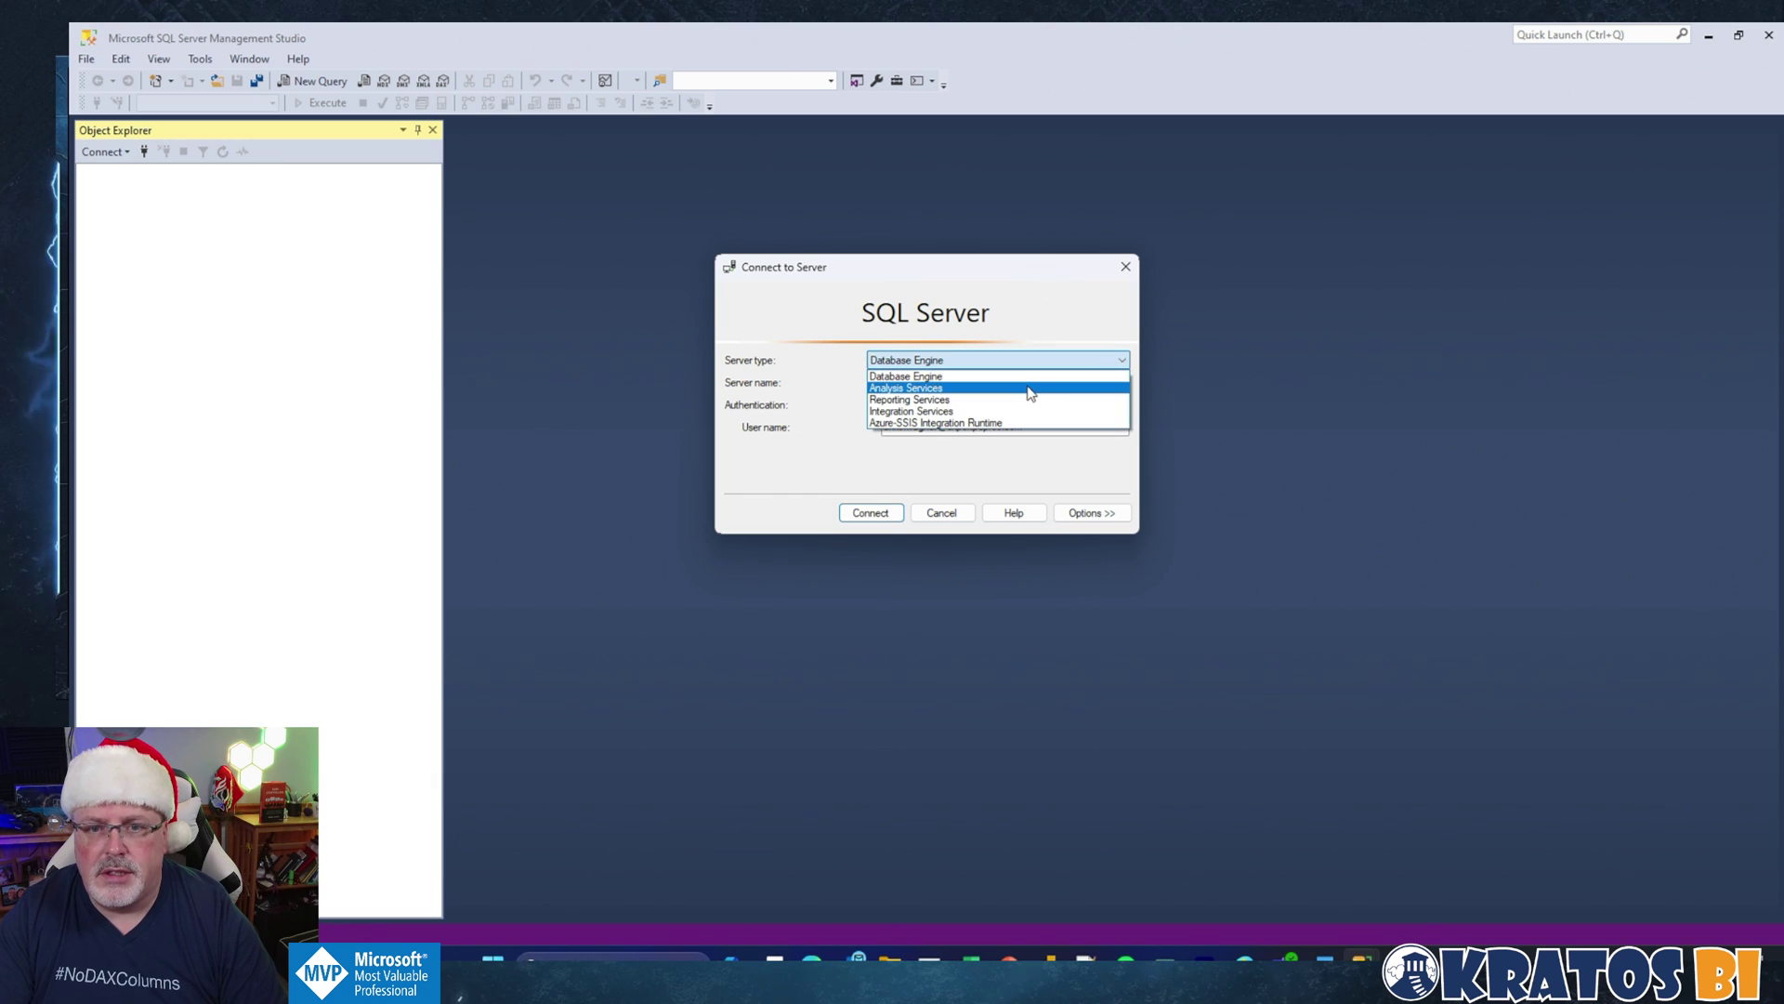
Step: Set Analysis Services, the pasted powerbi:// workspace address, and Azure Active Directory - Universal with MFA
left_click(1029, 386)
left_click(1029, 385)
type("powerbi://api.powerbi.com/v1.0/myorg/OneLake%20Semantic%20Model")
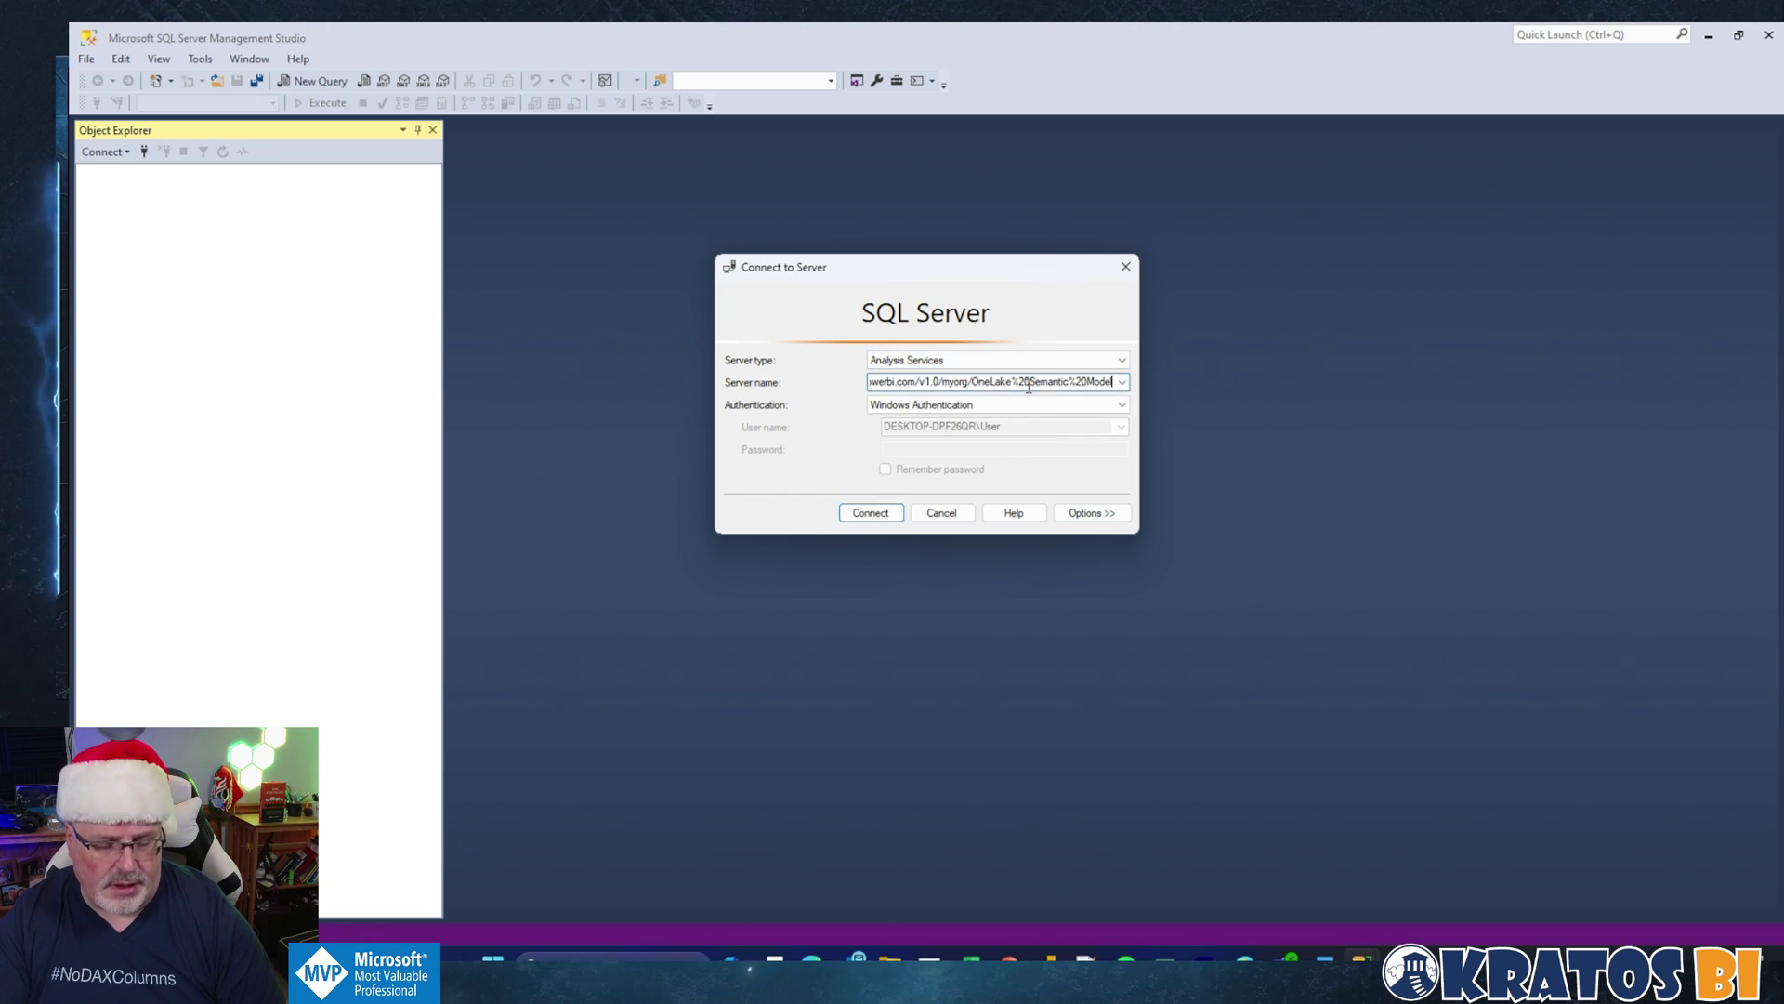
key("Tab")
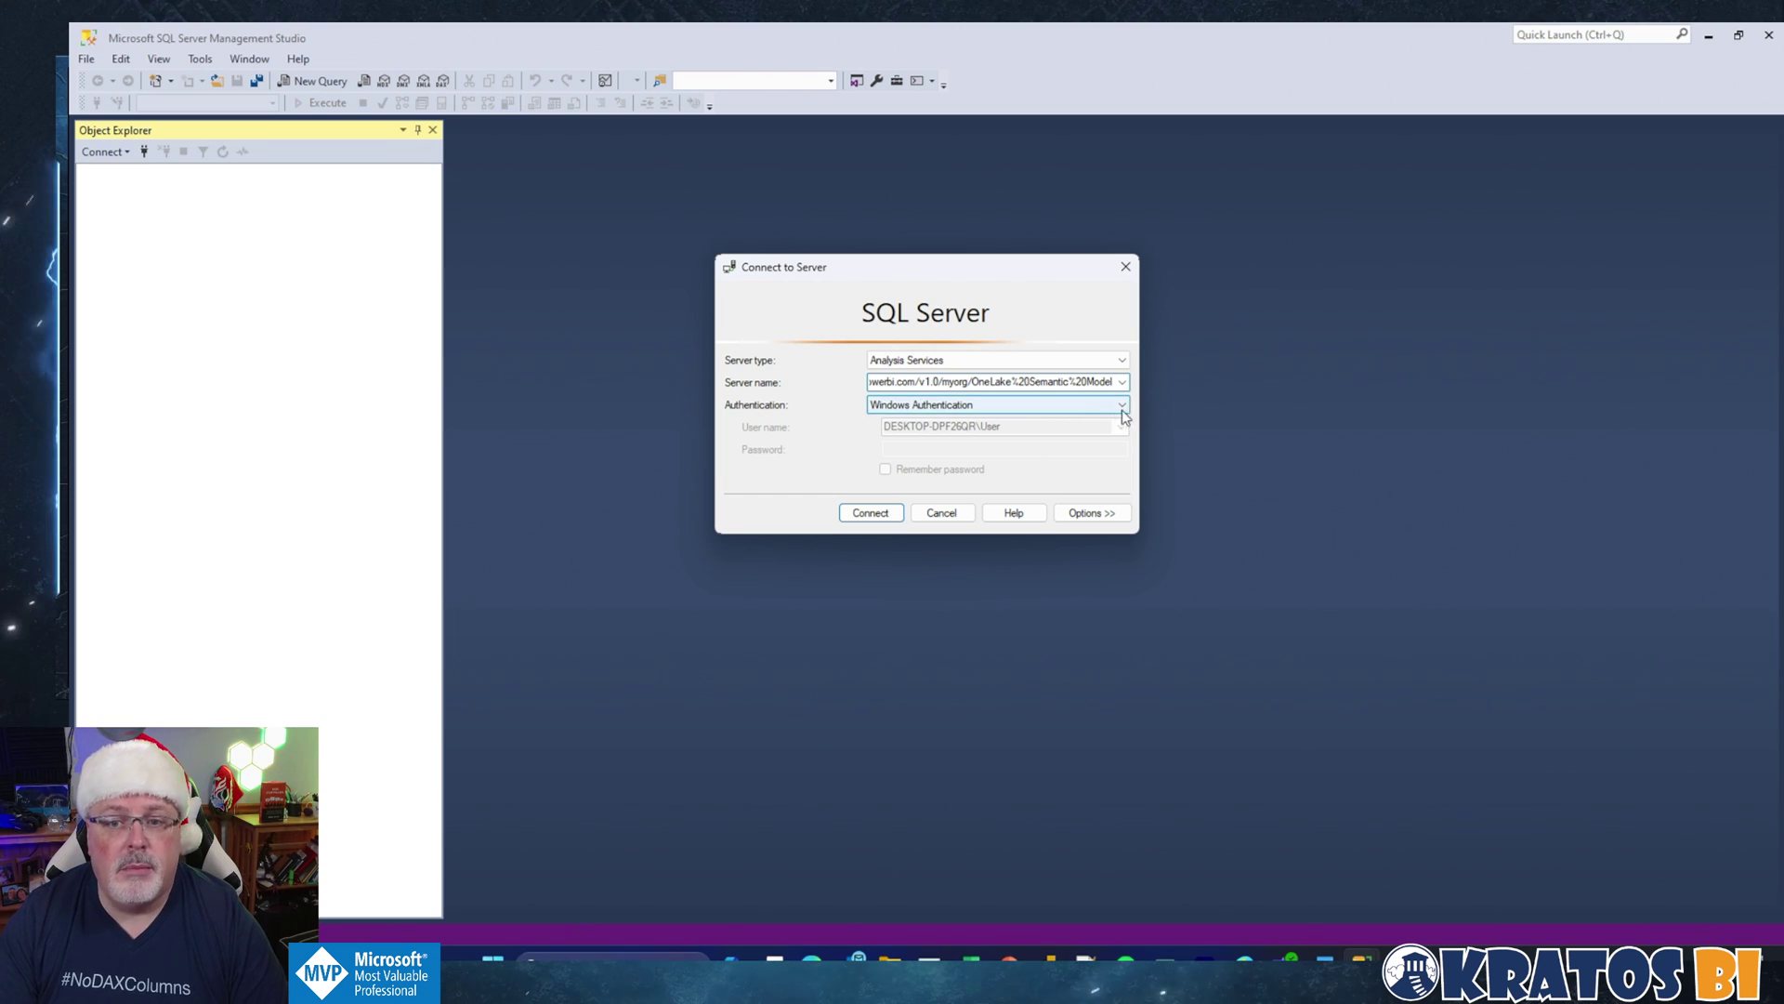
left_click(1123, 406)
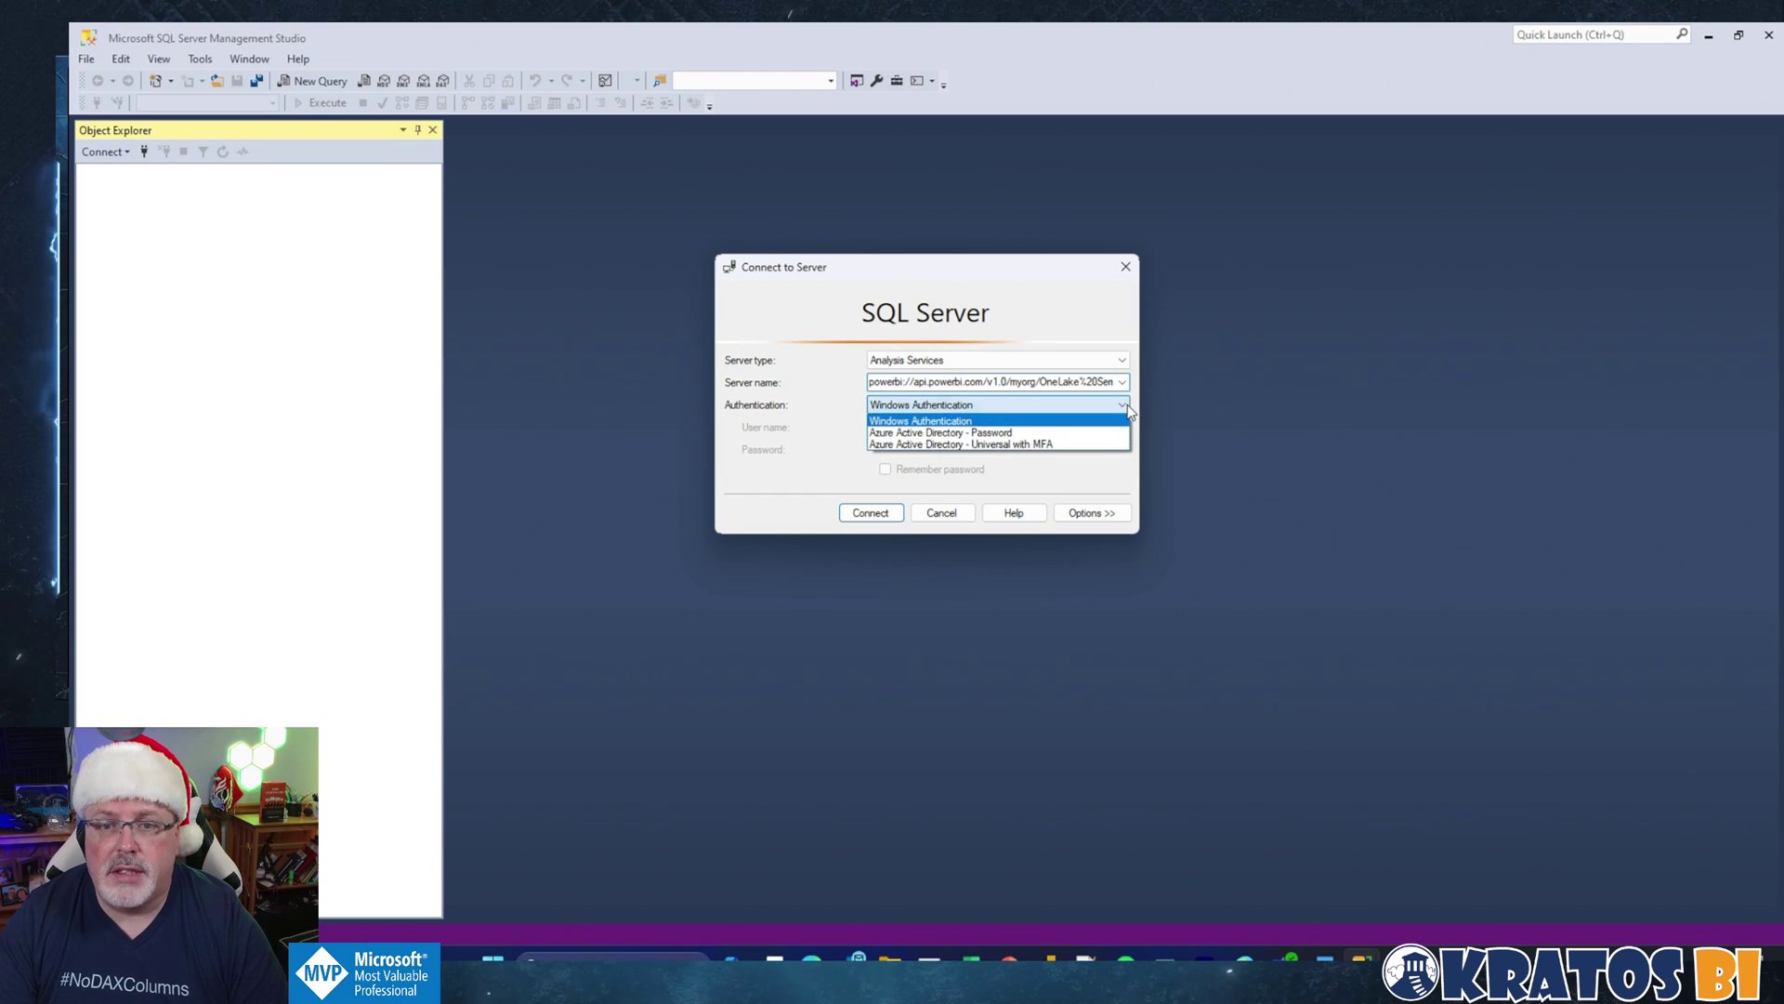
left_click(1061, 444)
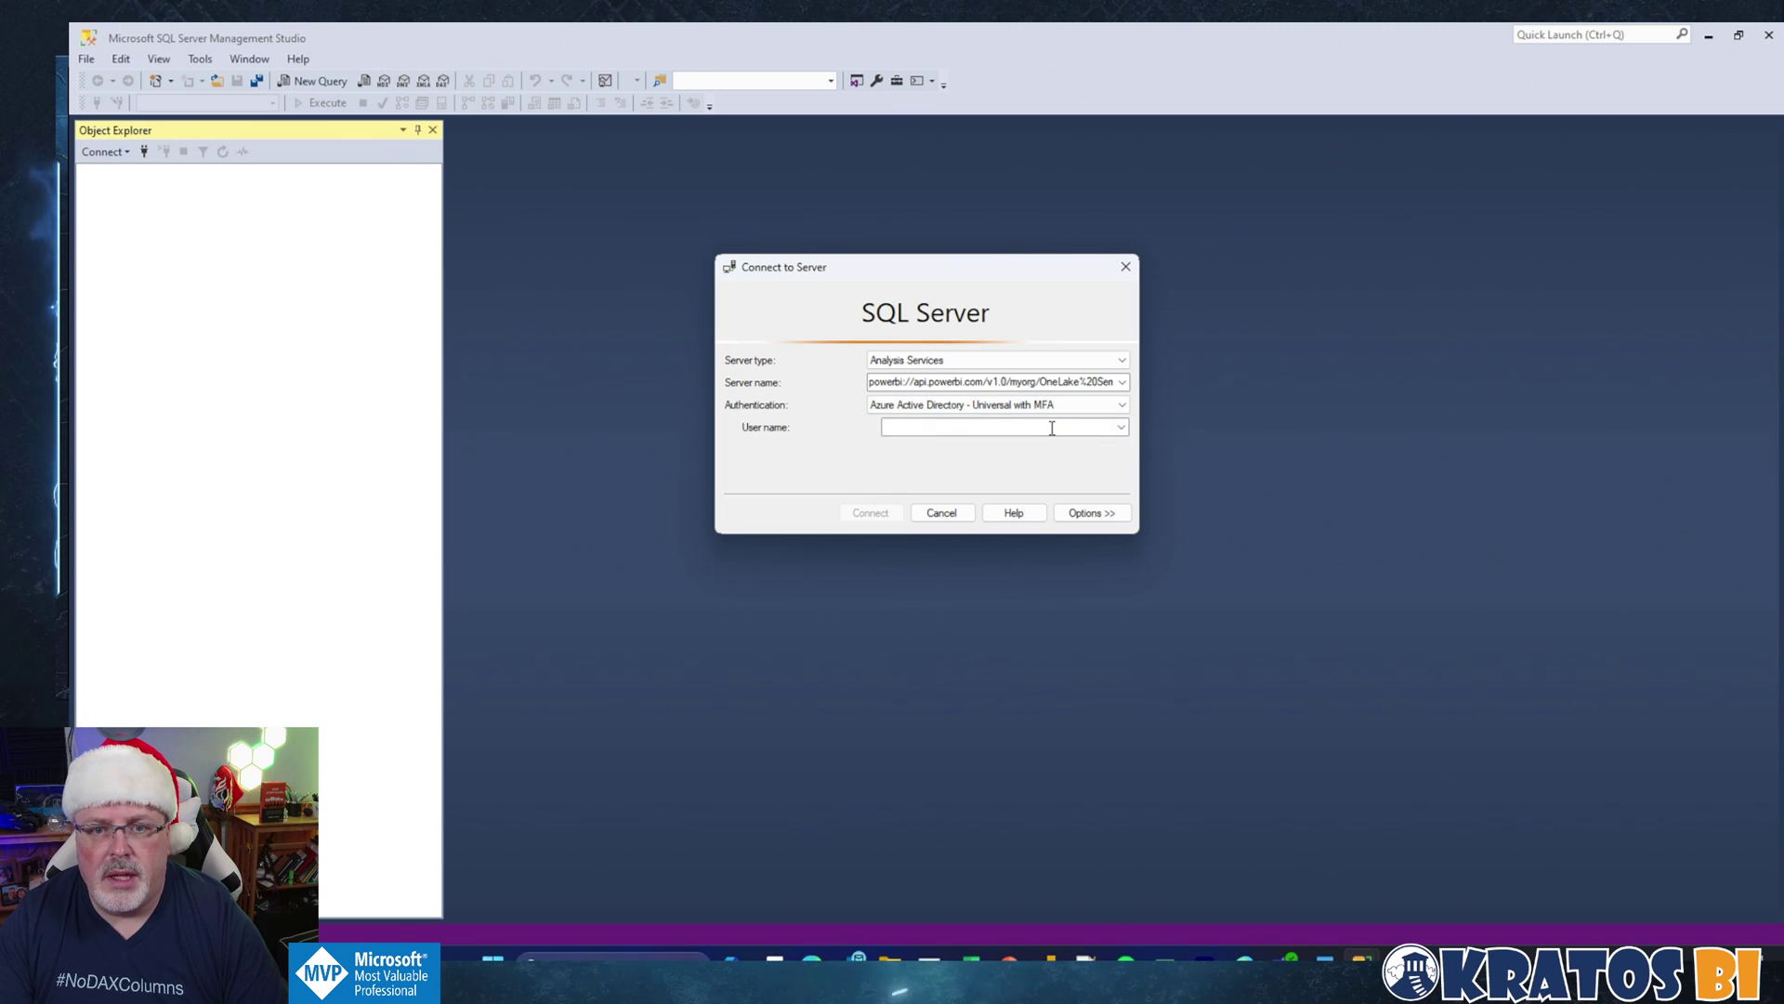
Step: Enter the account's user name, connect, and pick the work account to sign in
left_click(1052, 428)
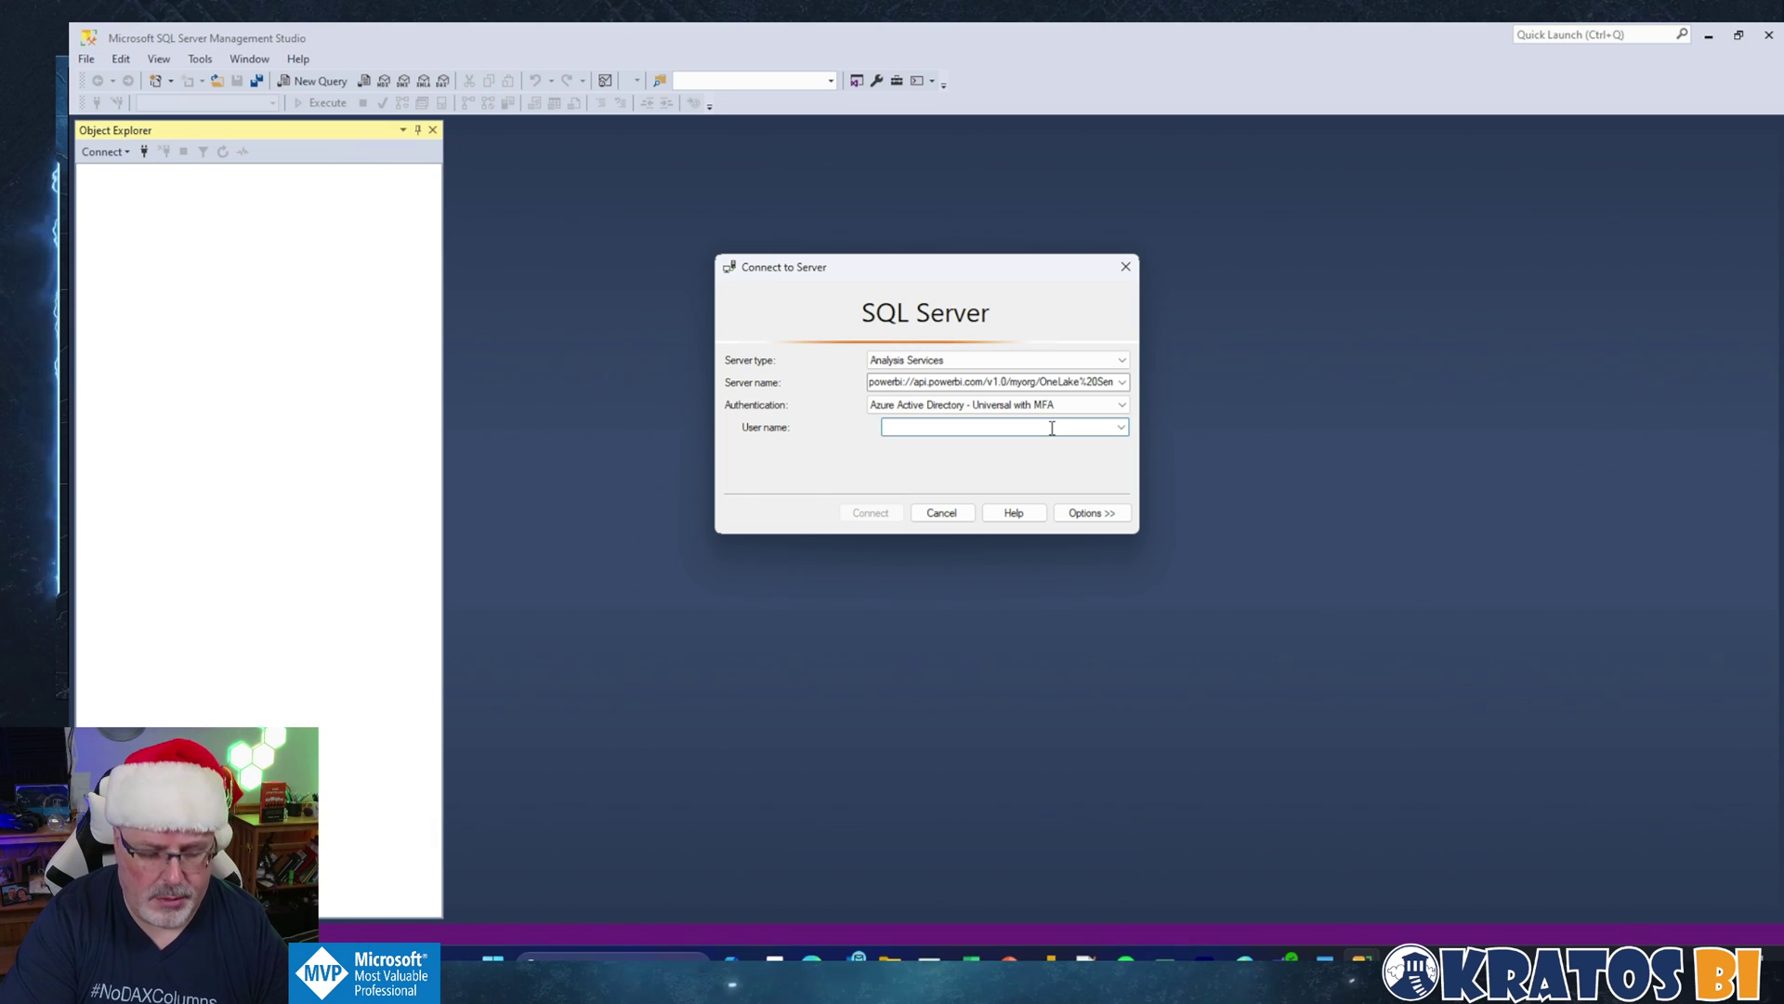
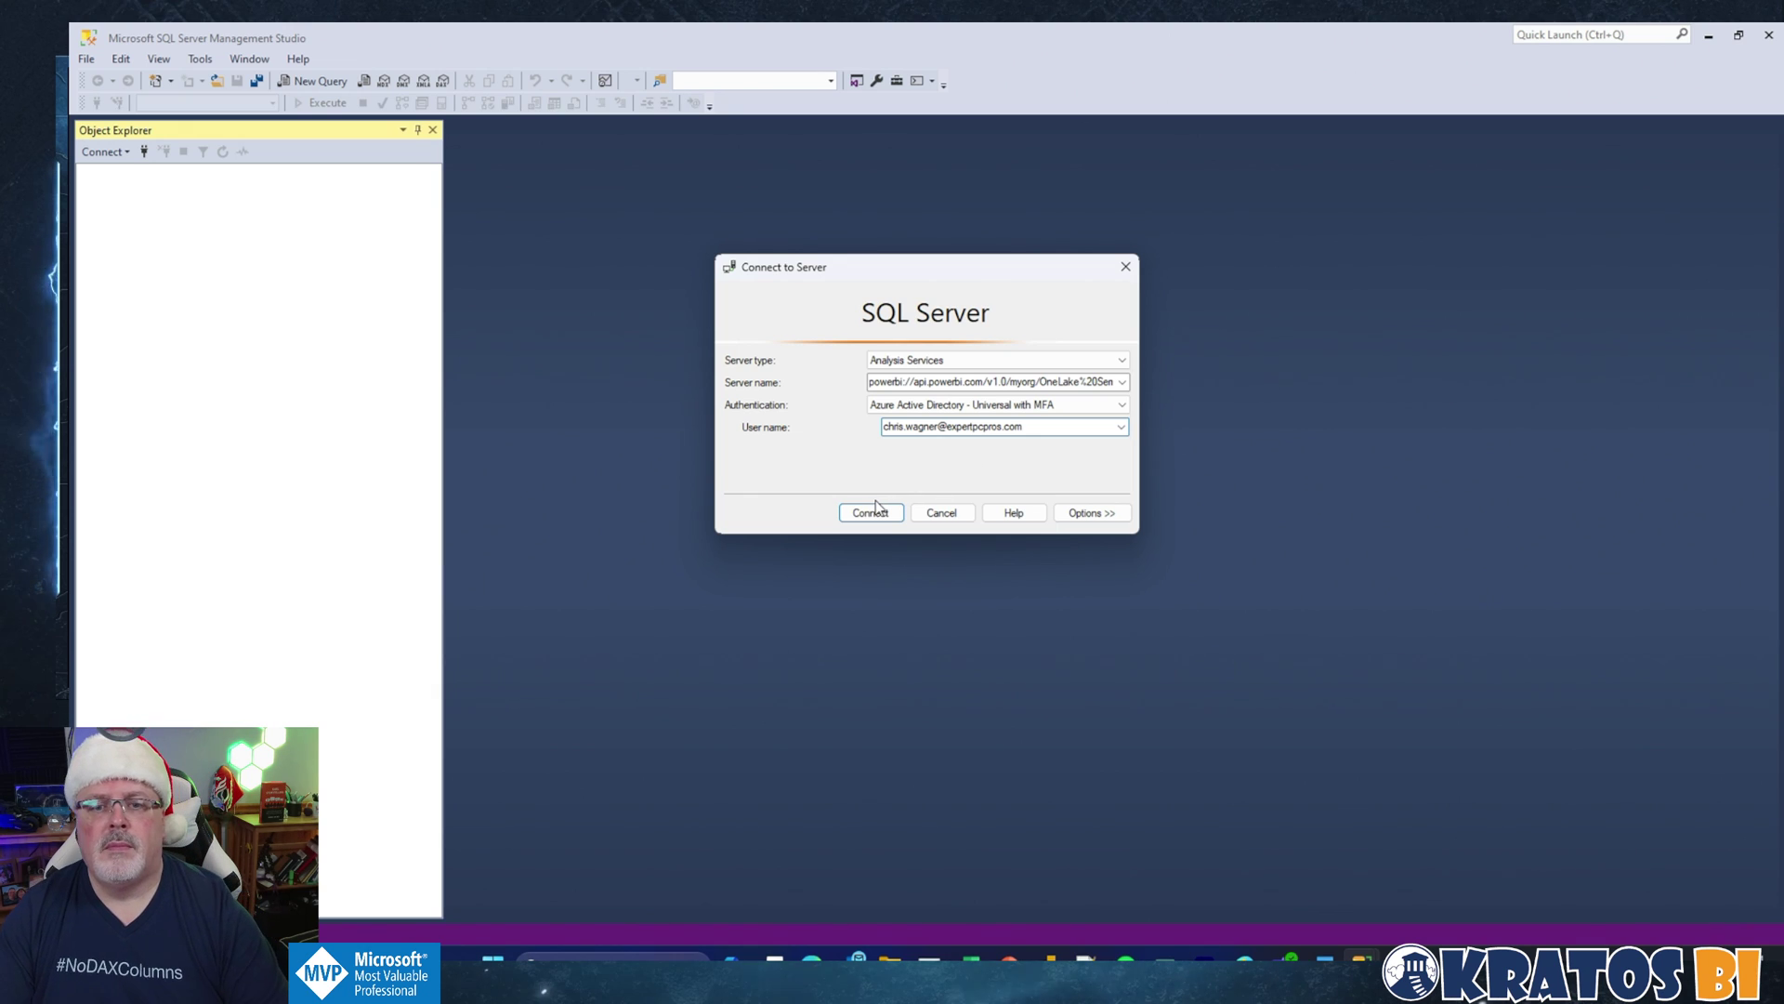
left_click(874, 510)
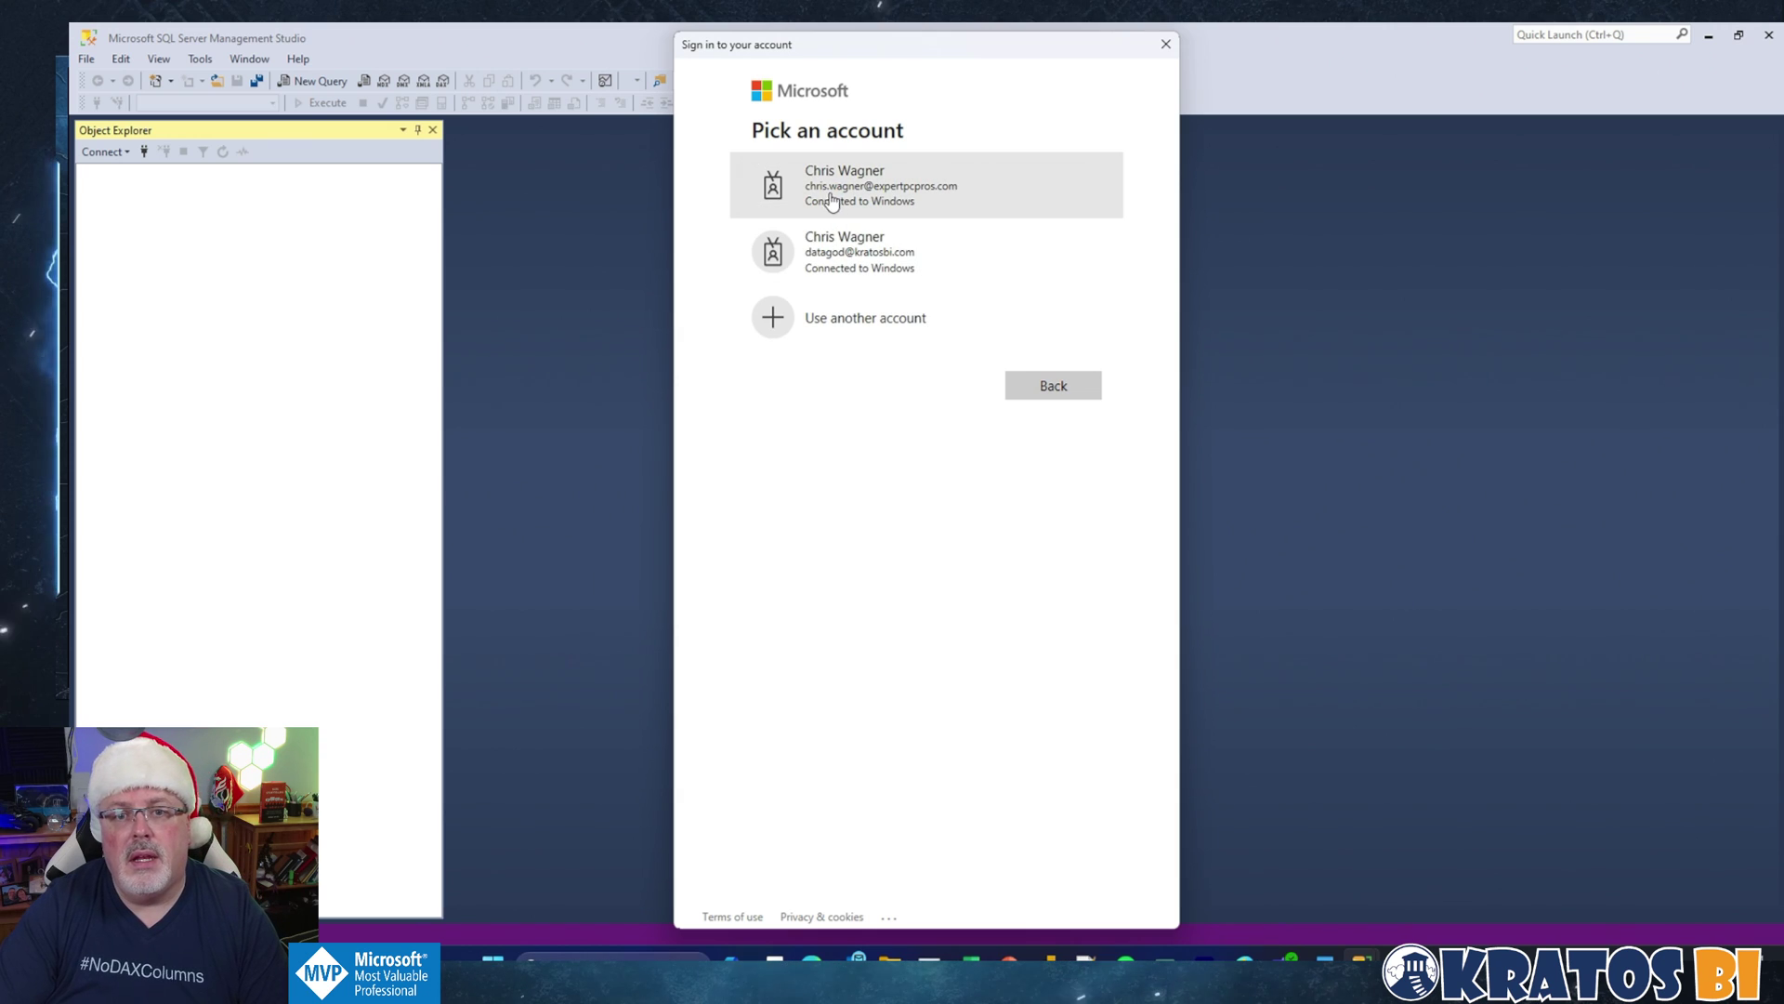
left_click(831, 199)
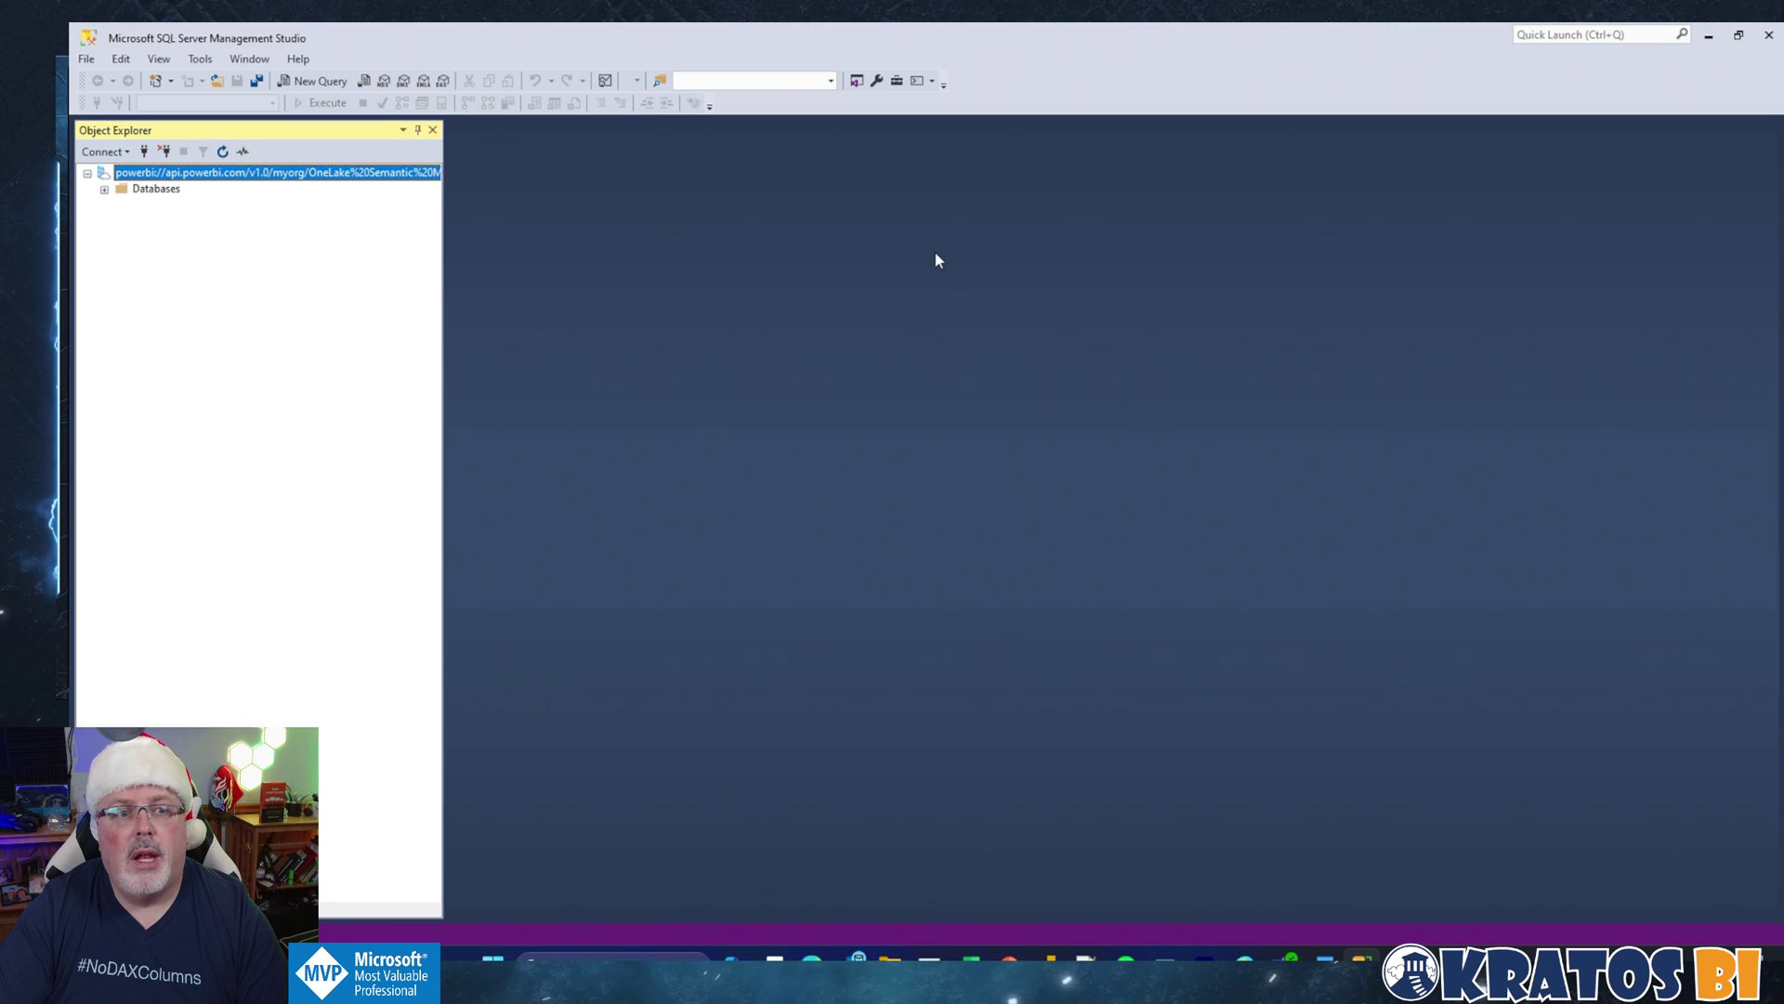
Step: Copy the JSON TMSL export command from the OneLake Learn page and return to SSMS
key("alt+Tab")
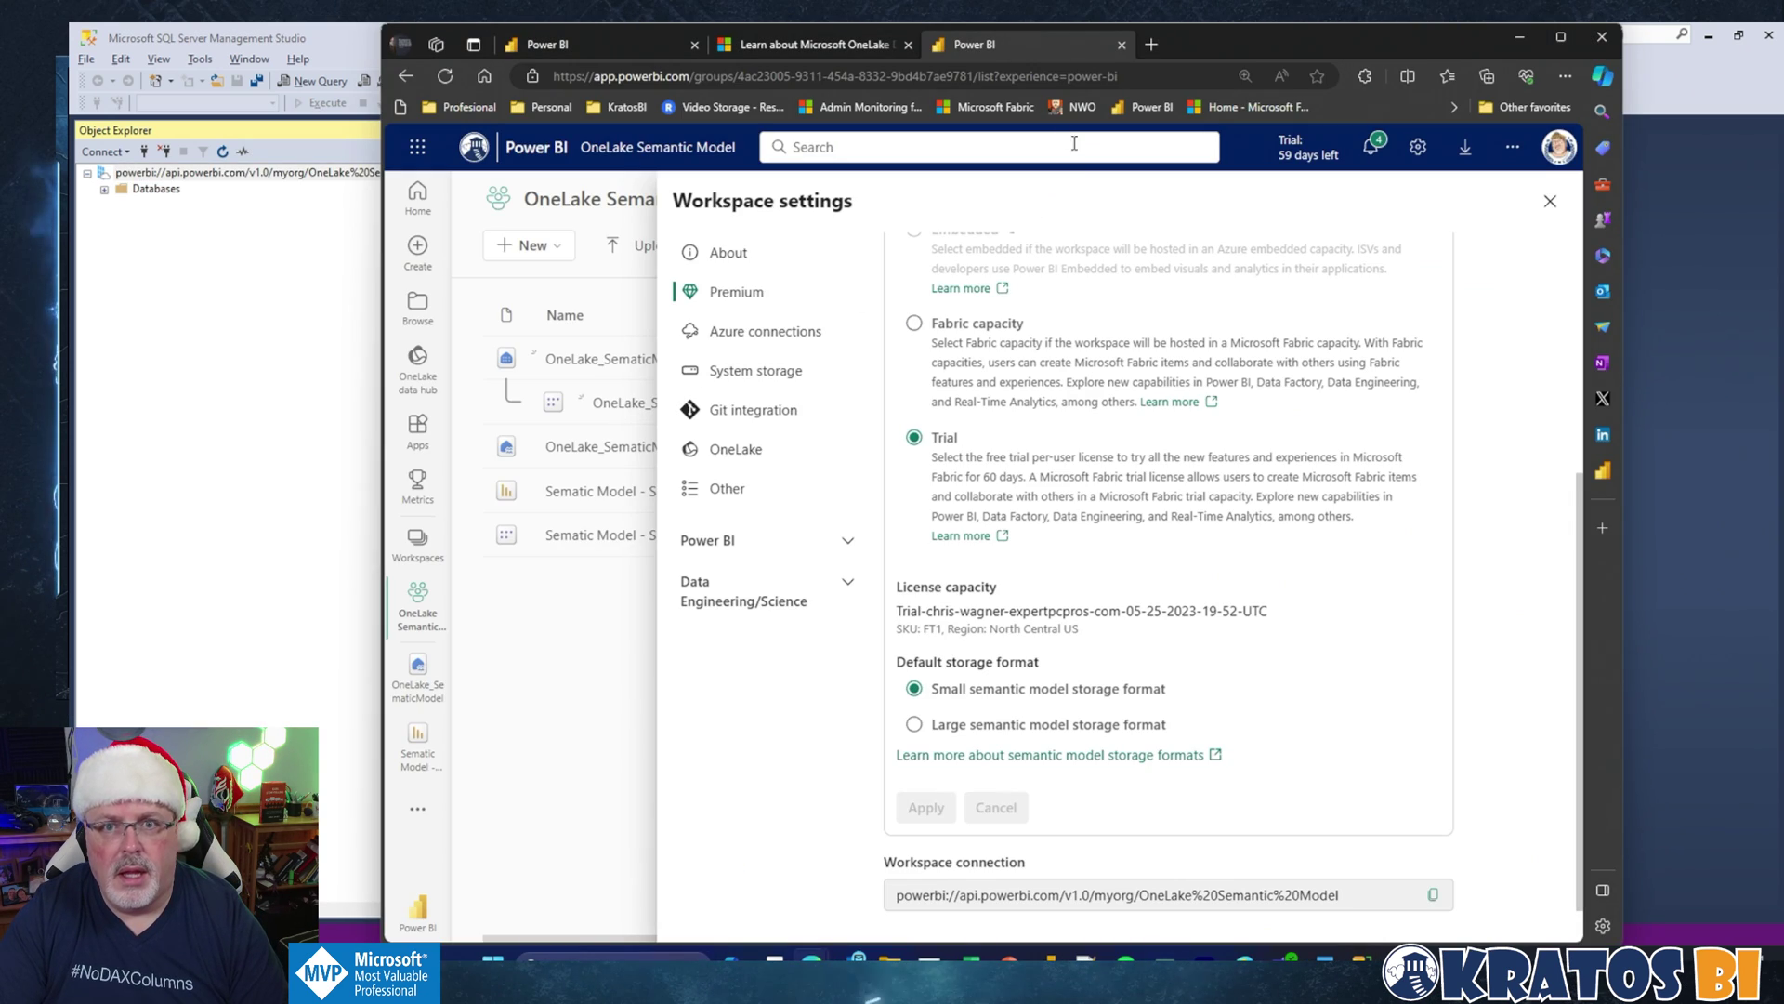
left_click(854, 53)
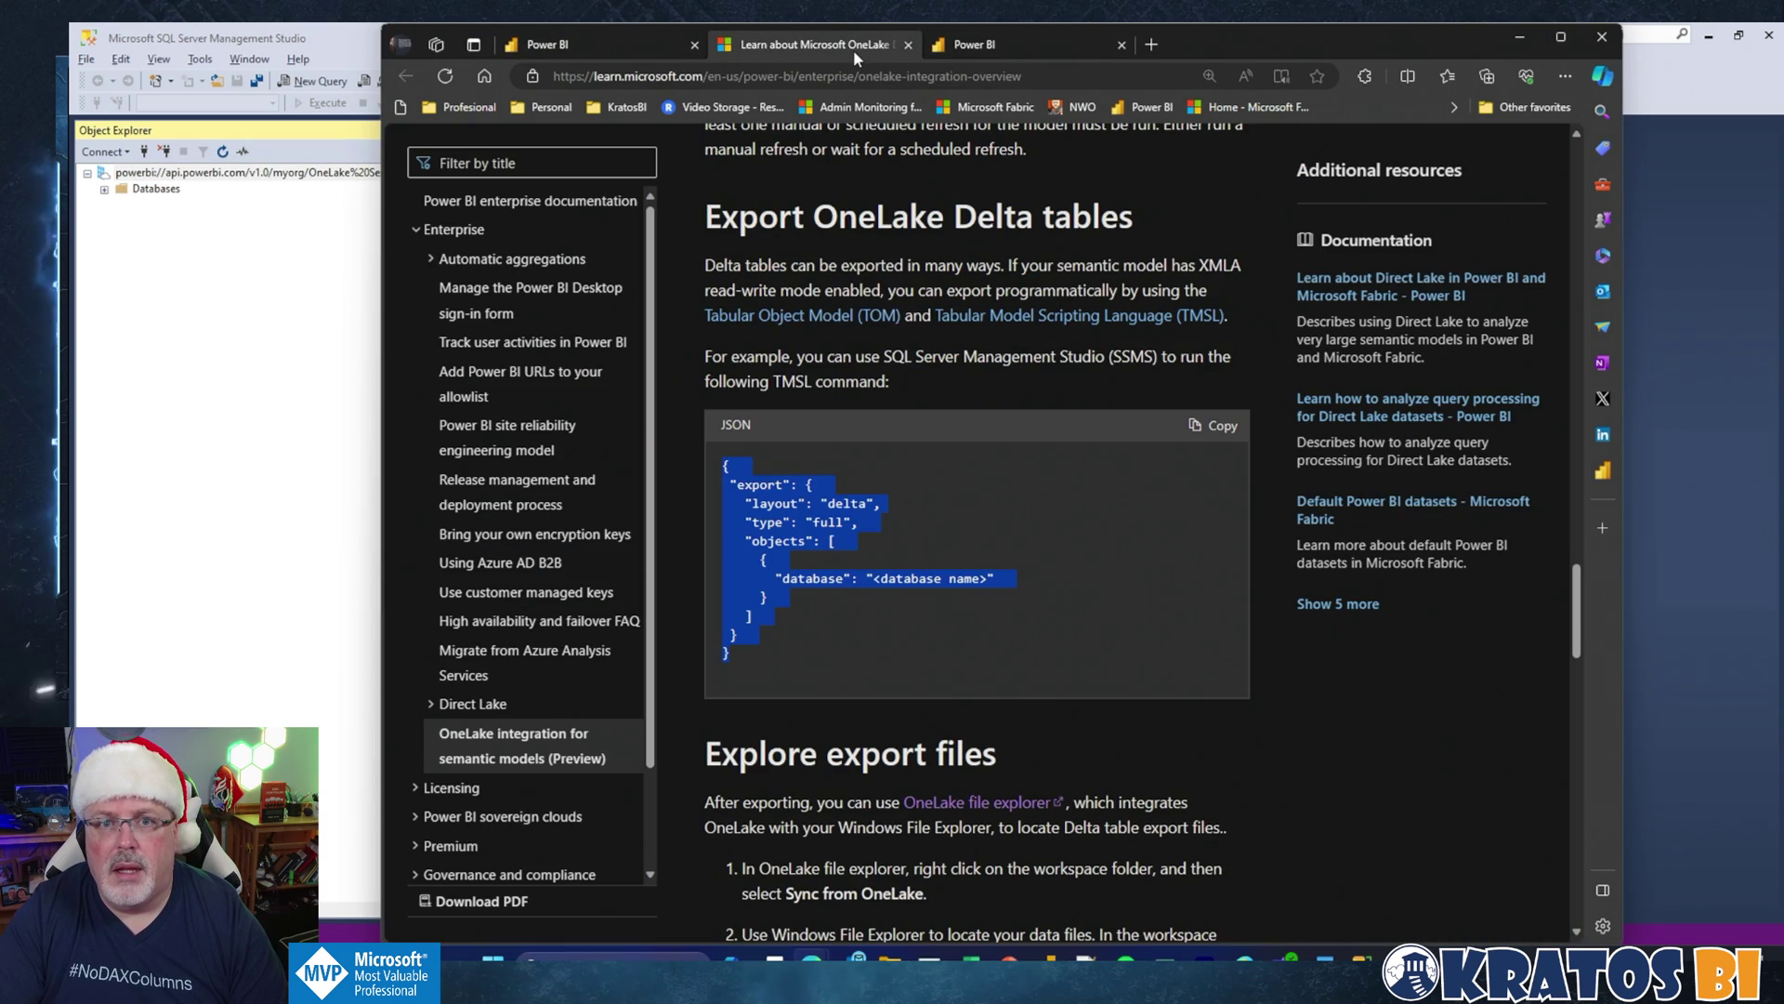
left_click(1208, 428)
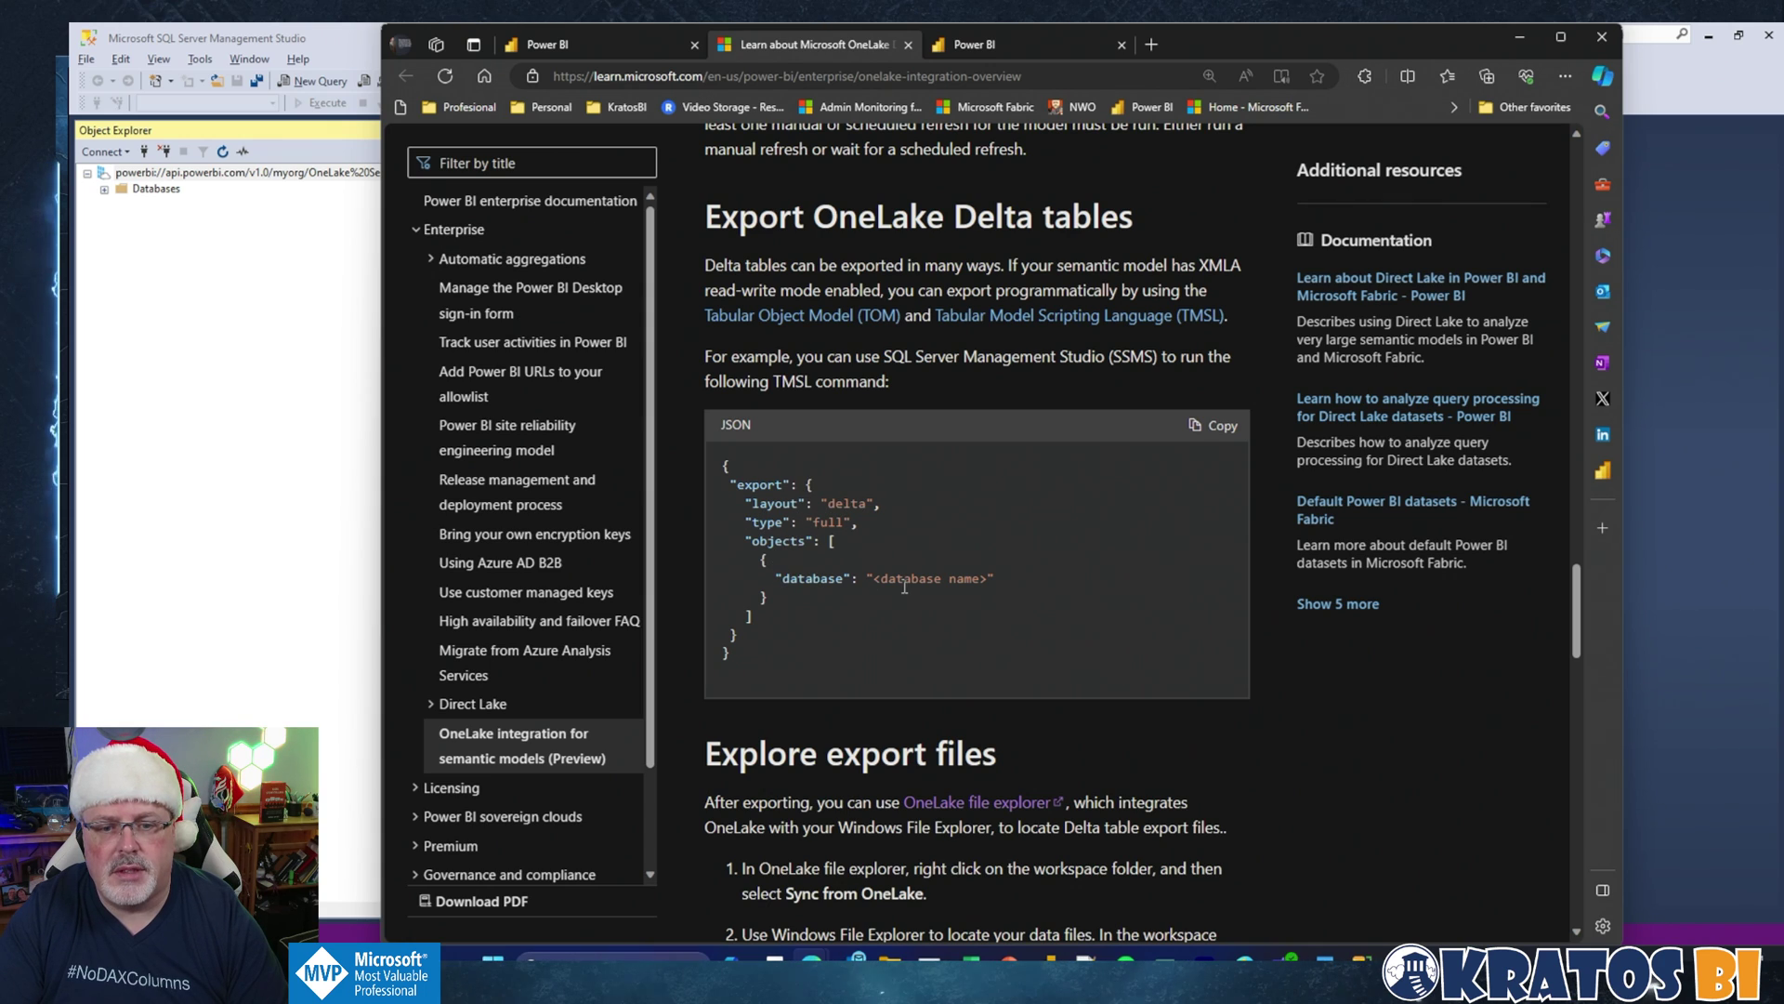
scroll(818, 590, "down", 3)
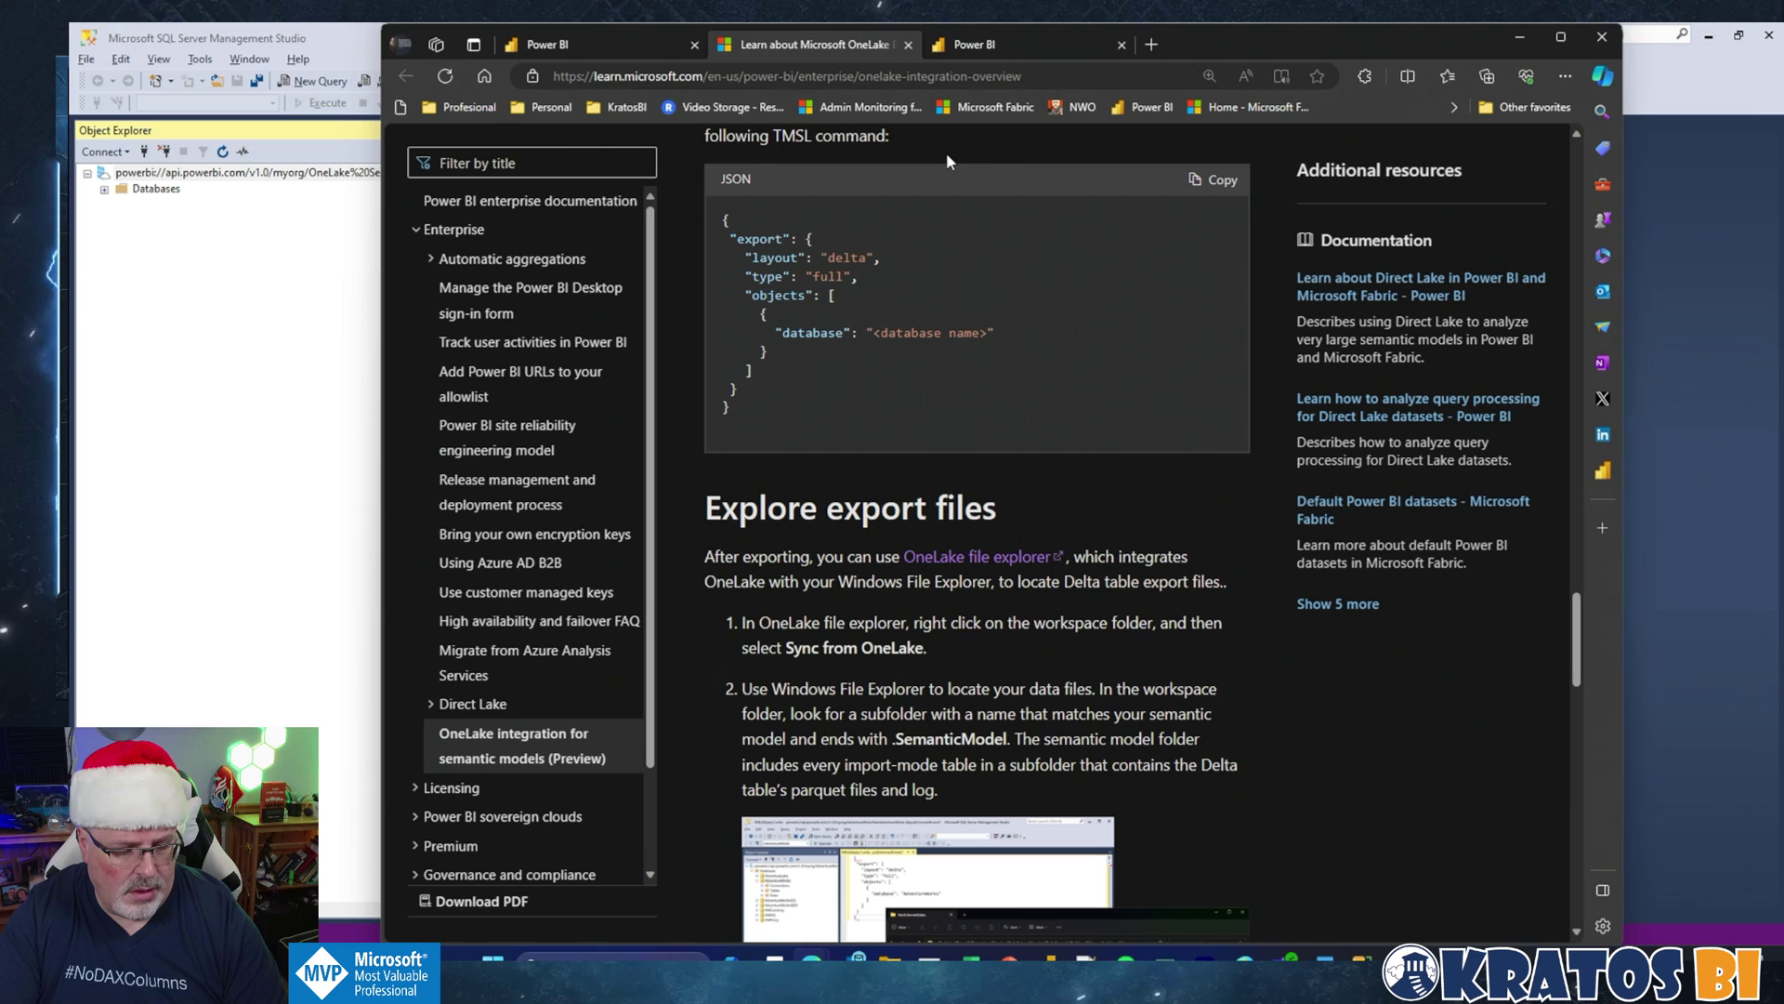
key("ctrl+Tab")
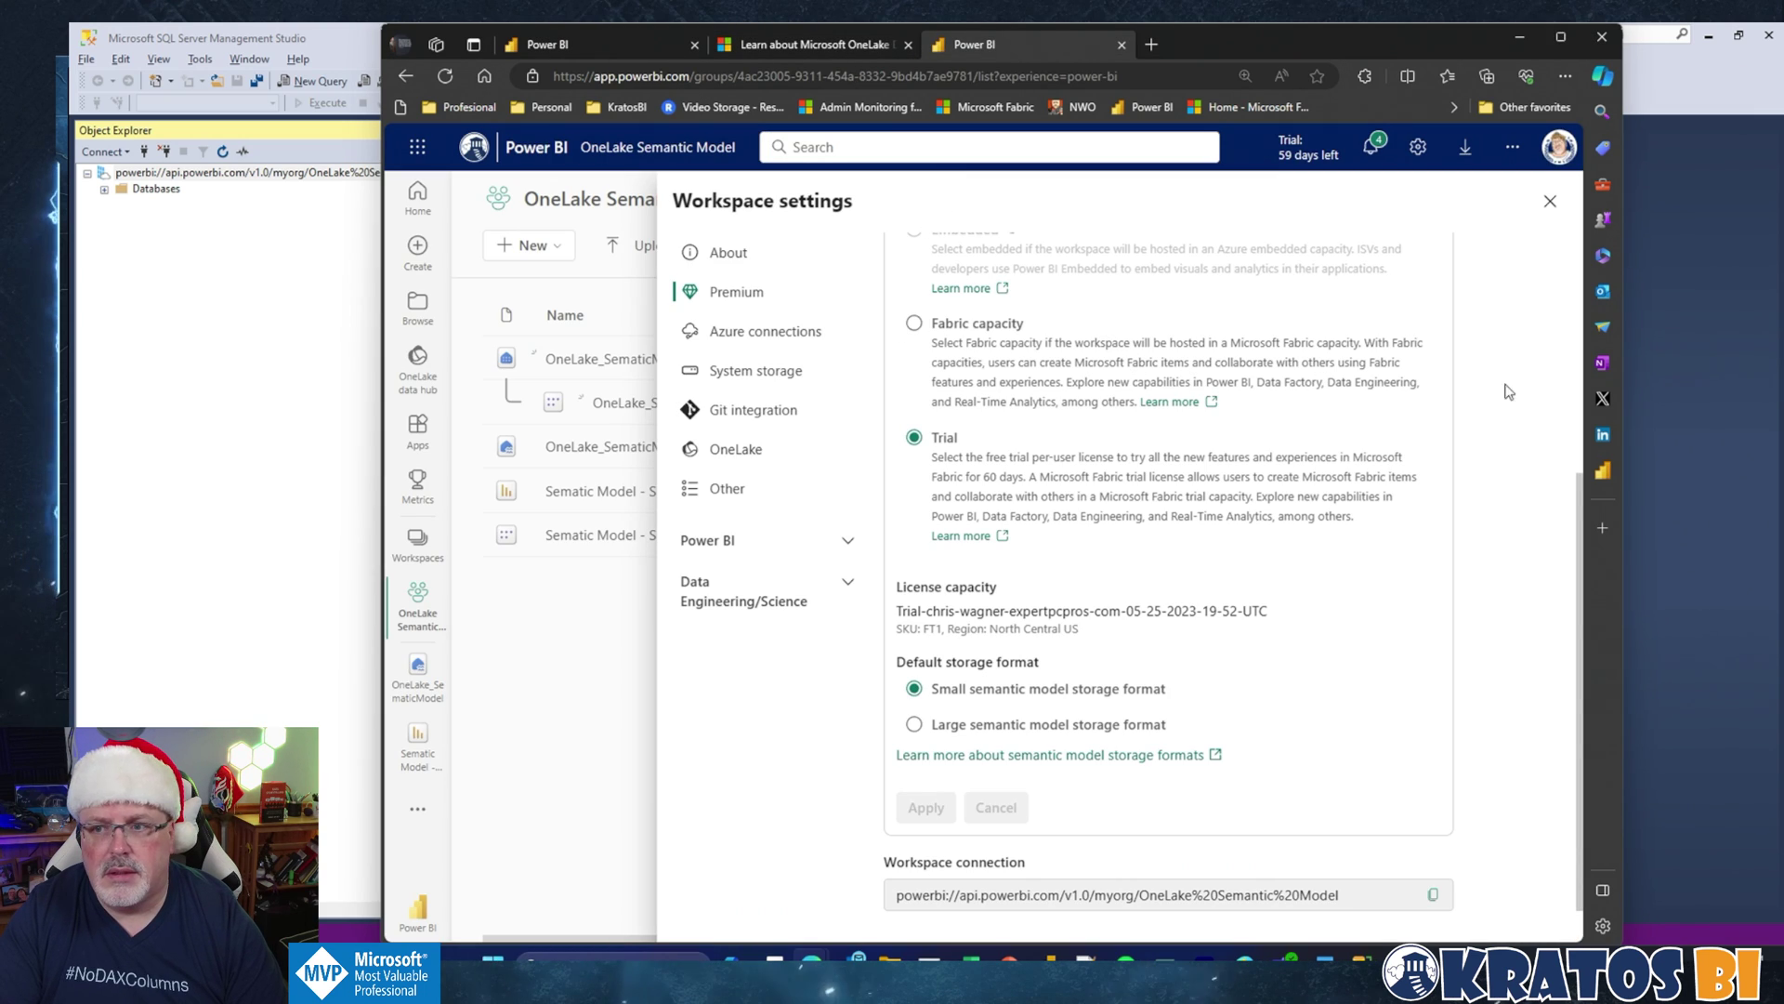
key("alt+Tab")
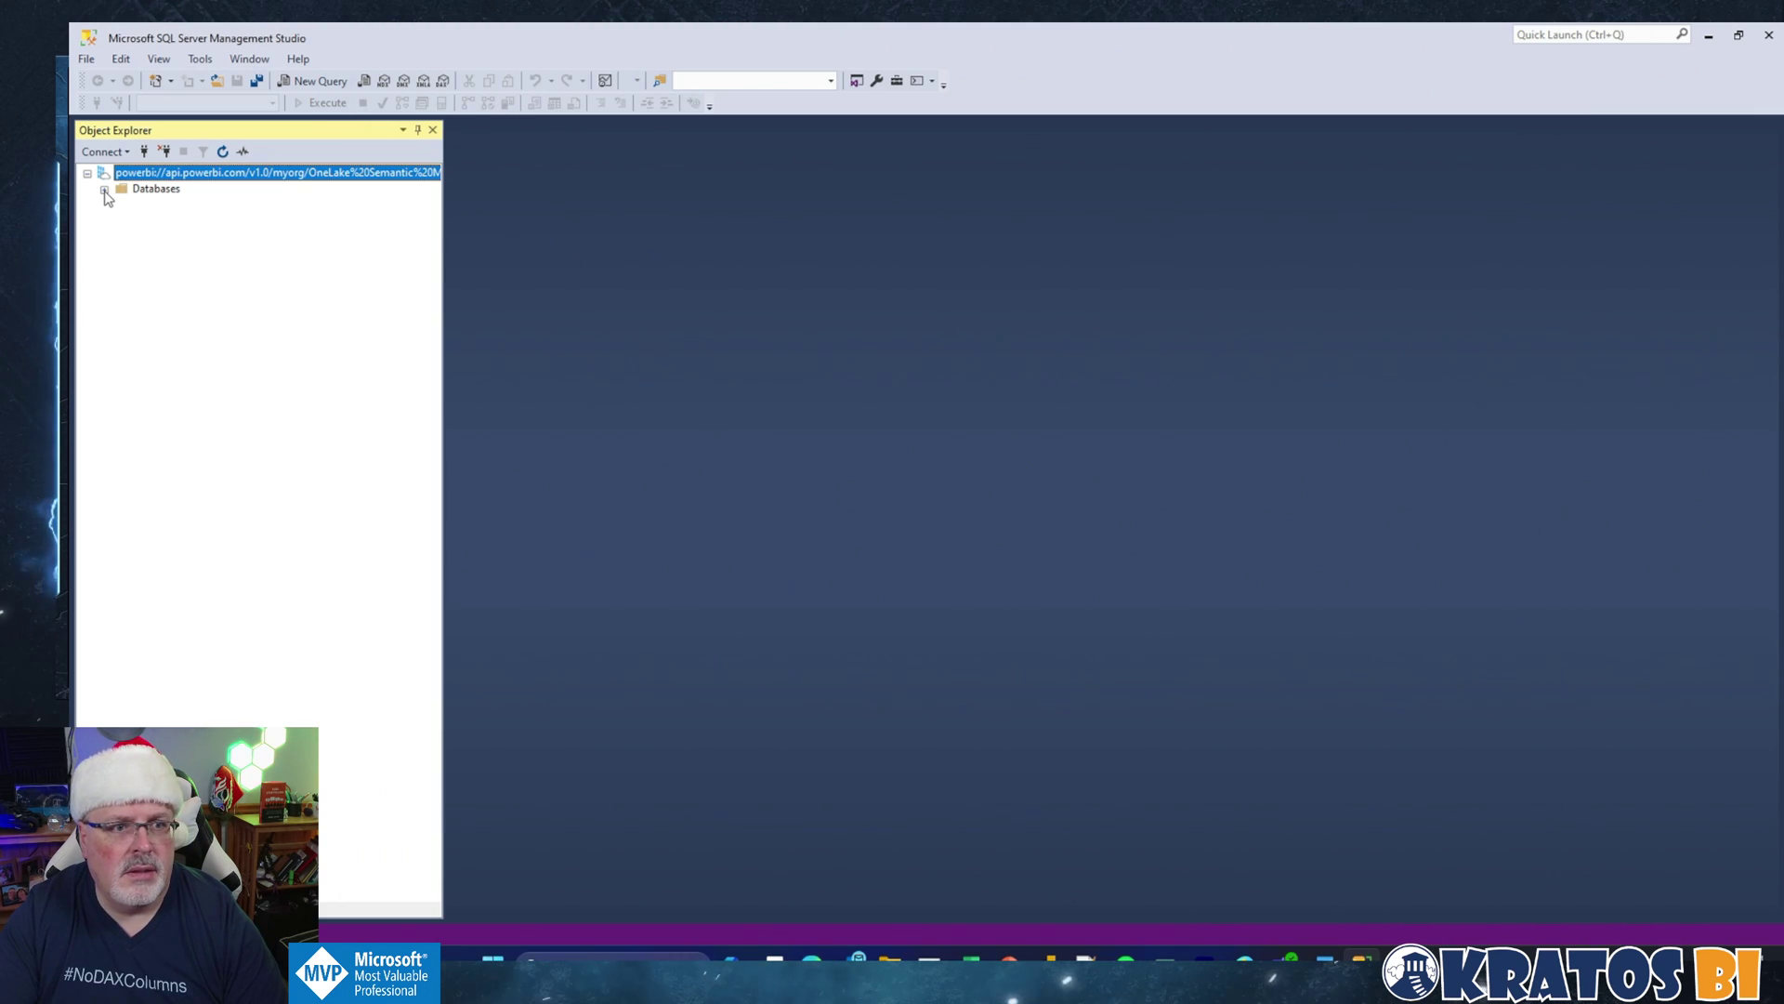
Step: Expand Databases and open a new MDX query on Sematic Model - Small
left_click(104, 189)
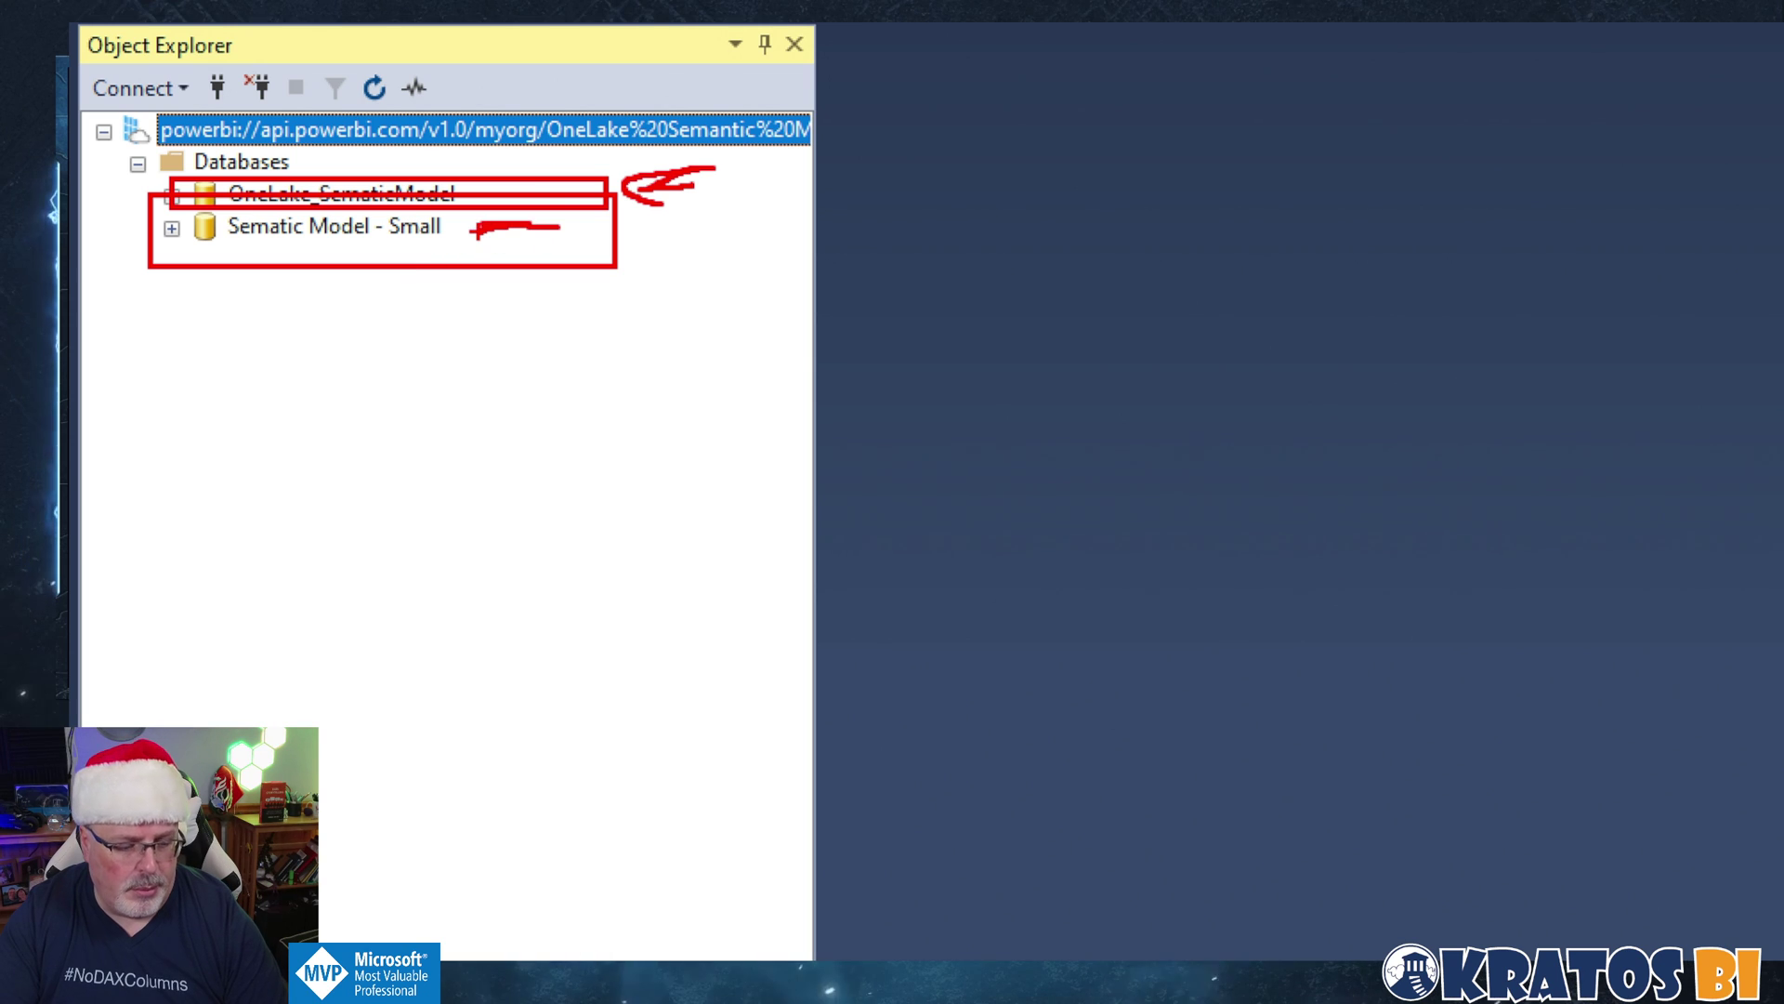
left_click(223, 223)
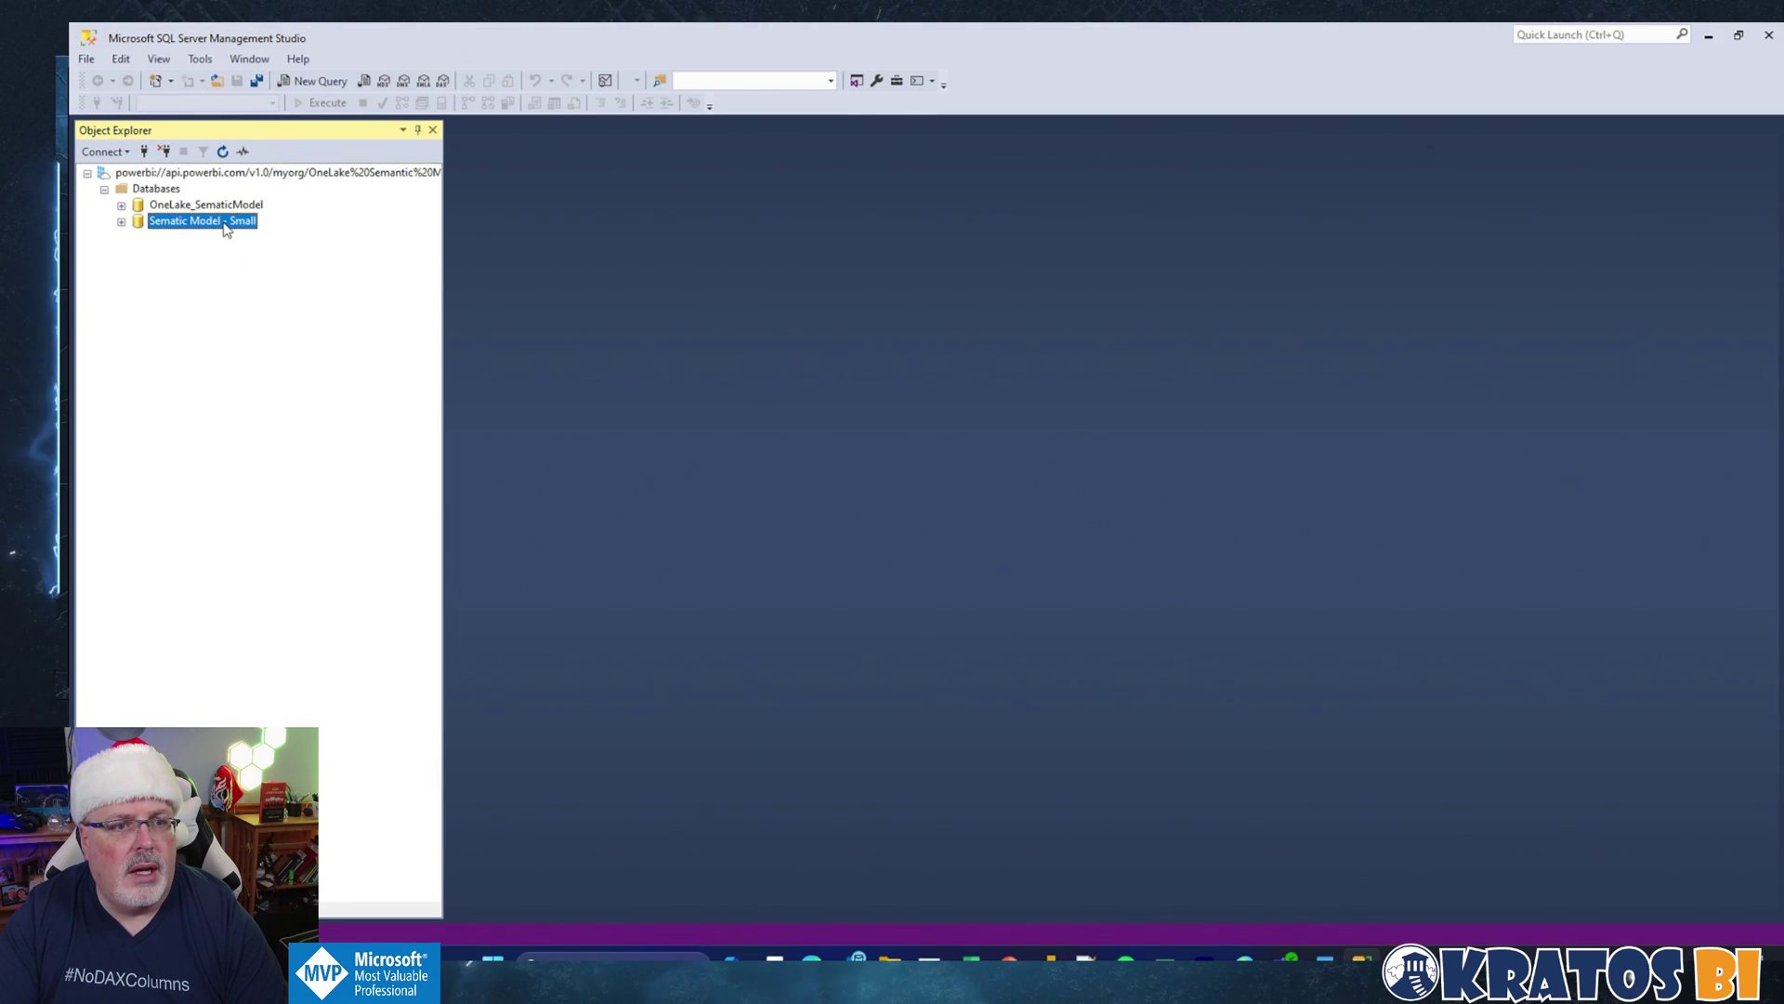
right_click(225, 228)
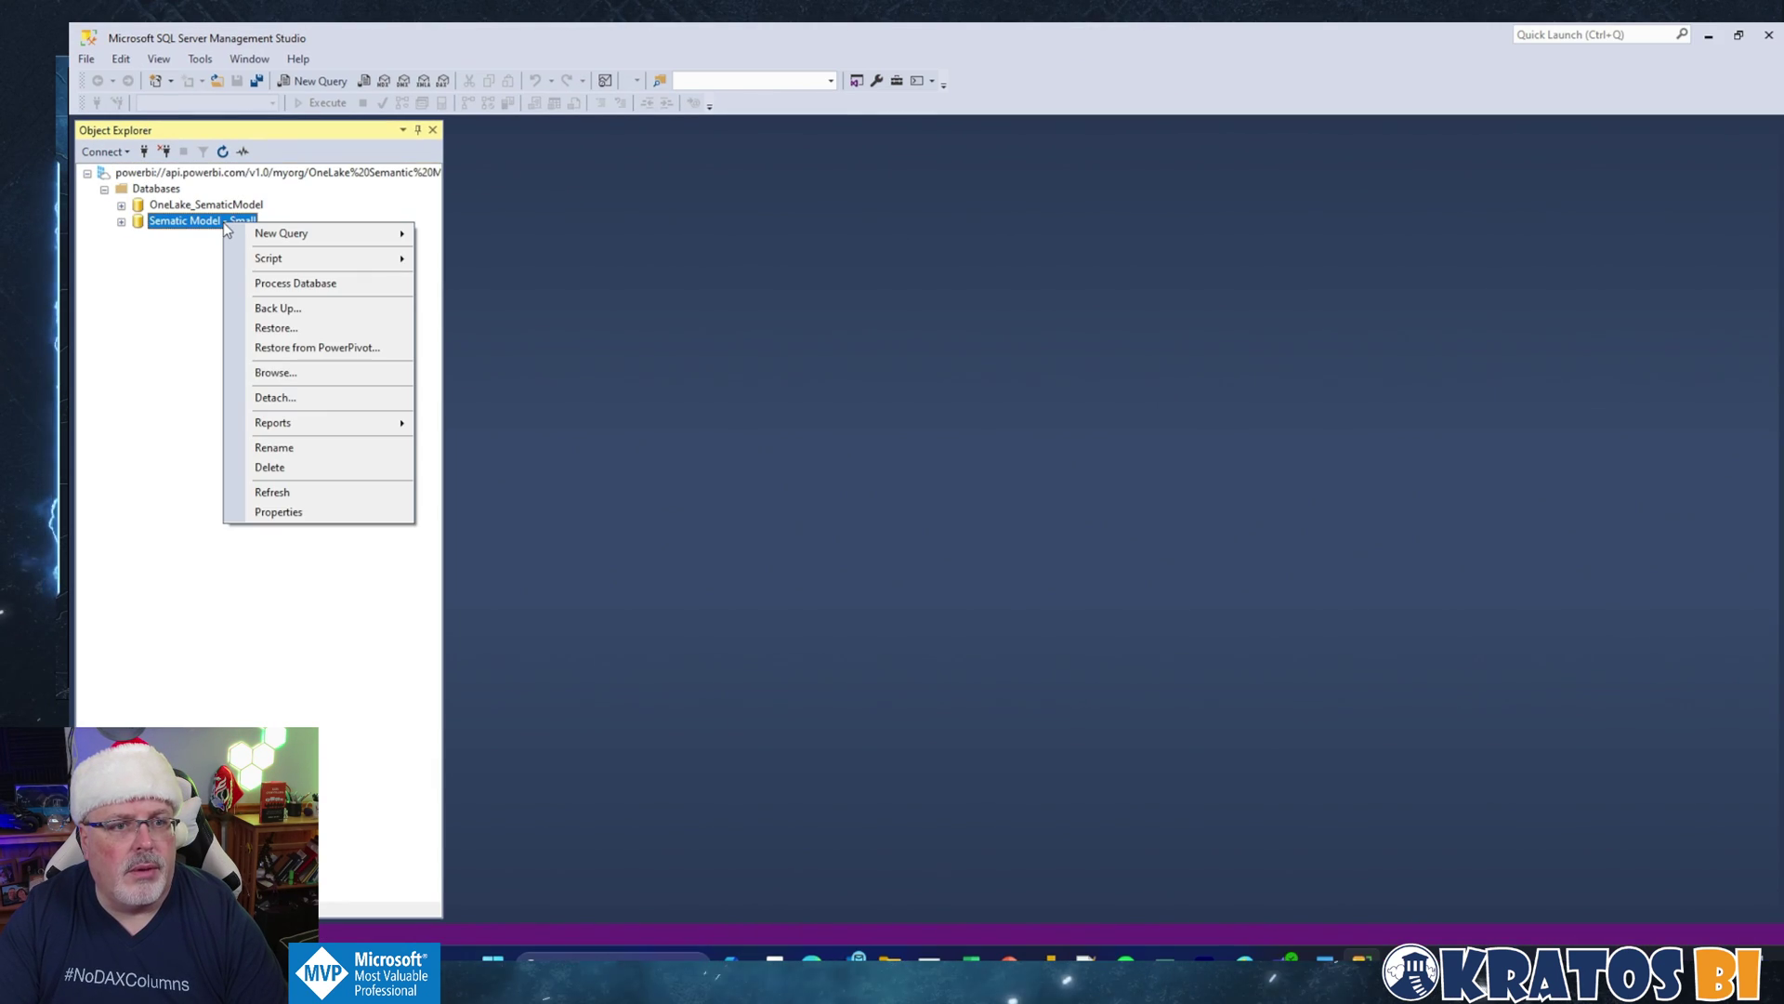
mouse_move(297, 243)
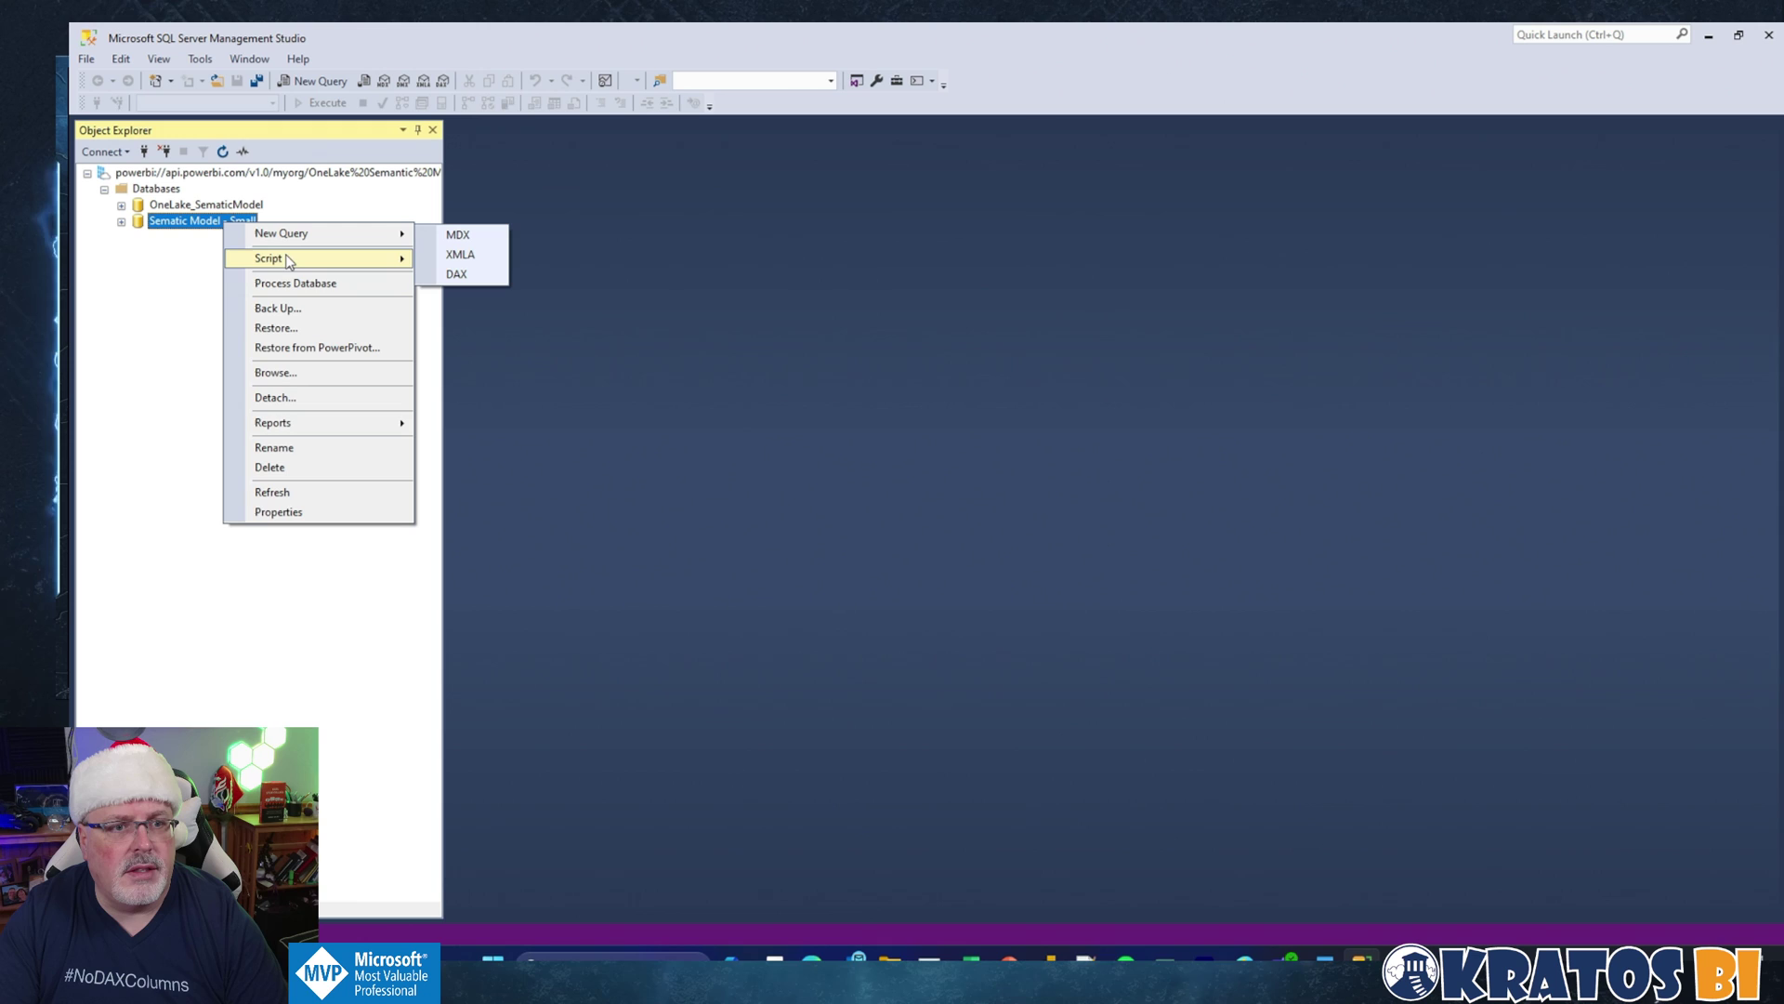
left_click(445, 239)
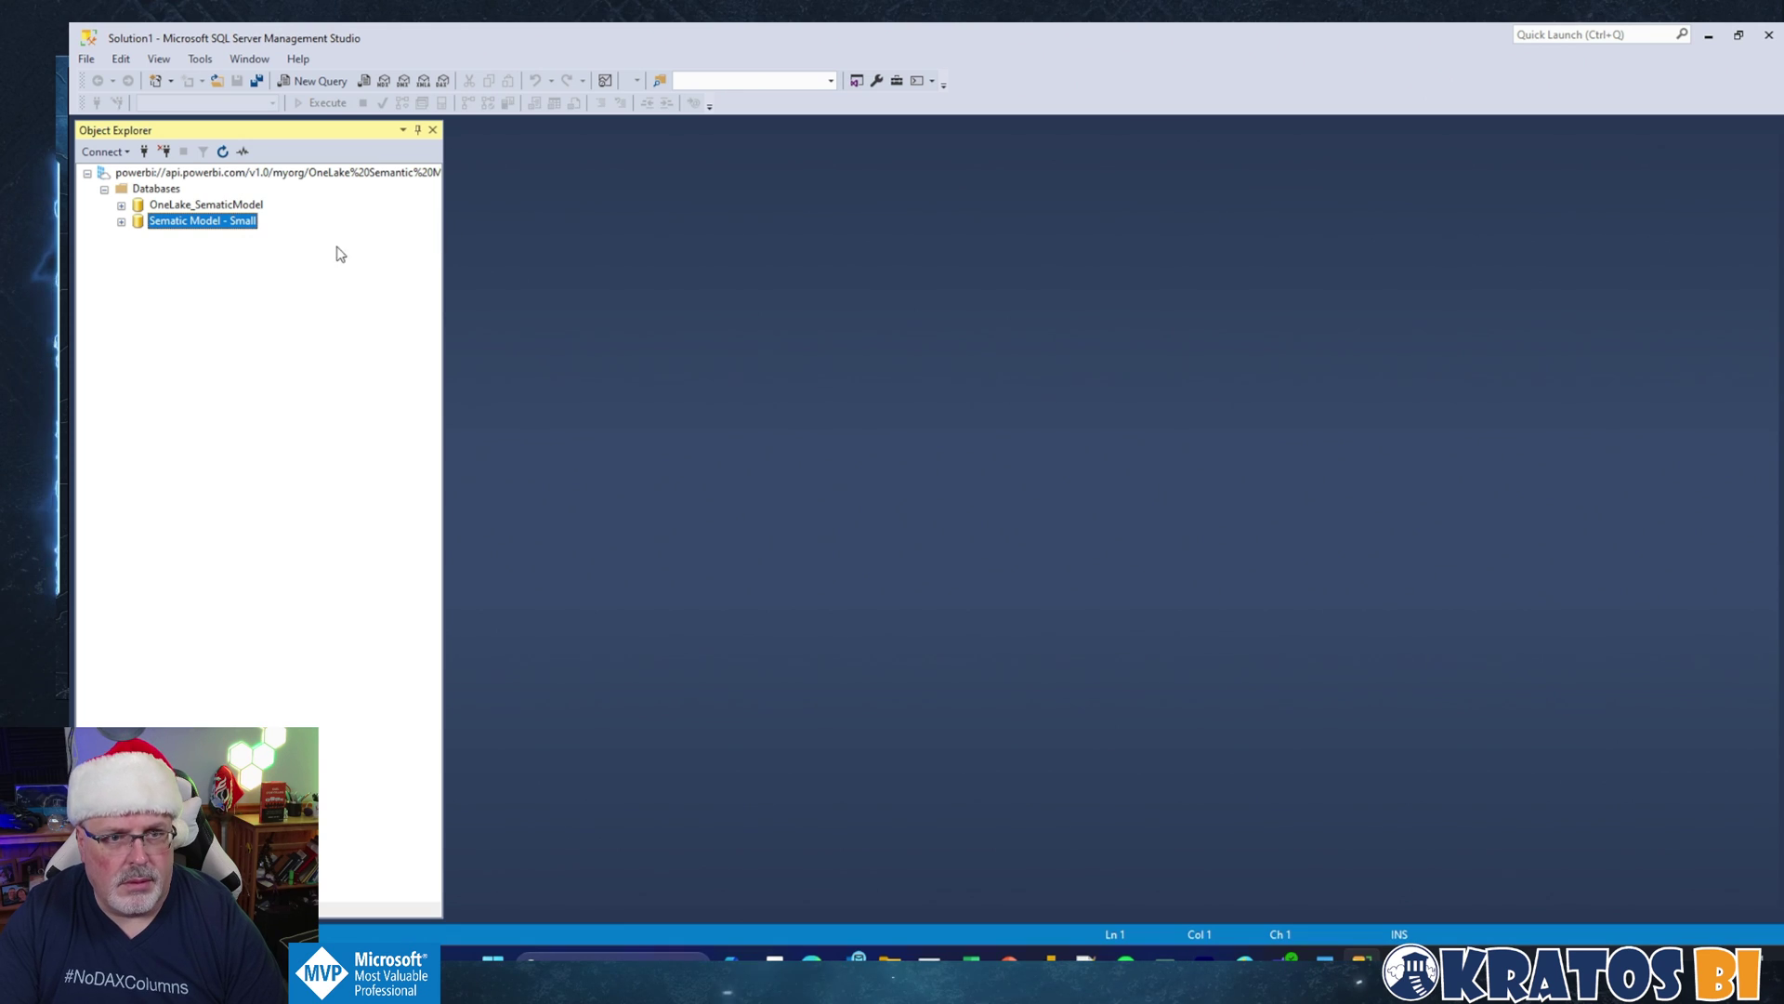
Step: Paste the TMSL export JSON, set the database to 'Semantic Model - Small', and execute it
key("alt+Tab")
key("alt+Tab")
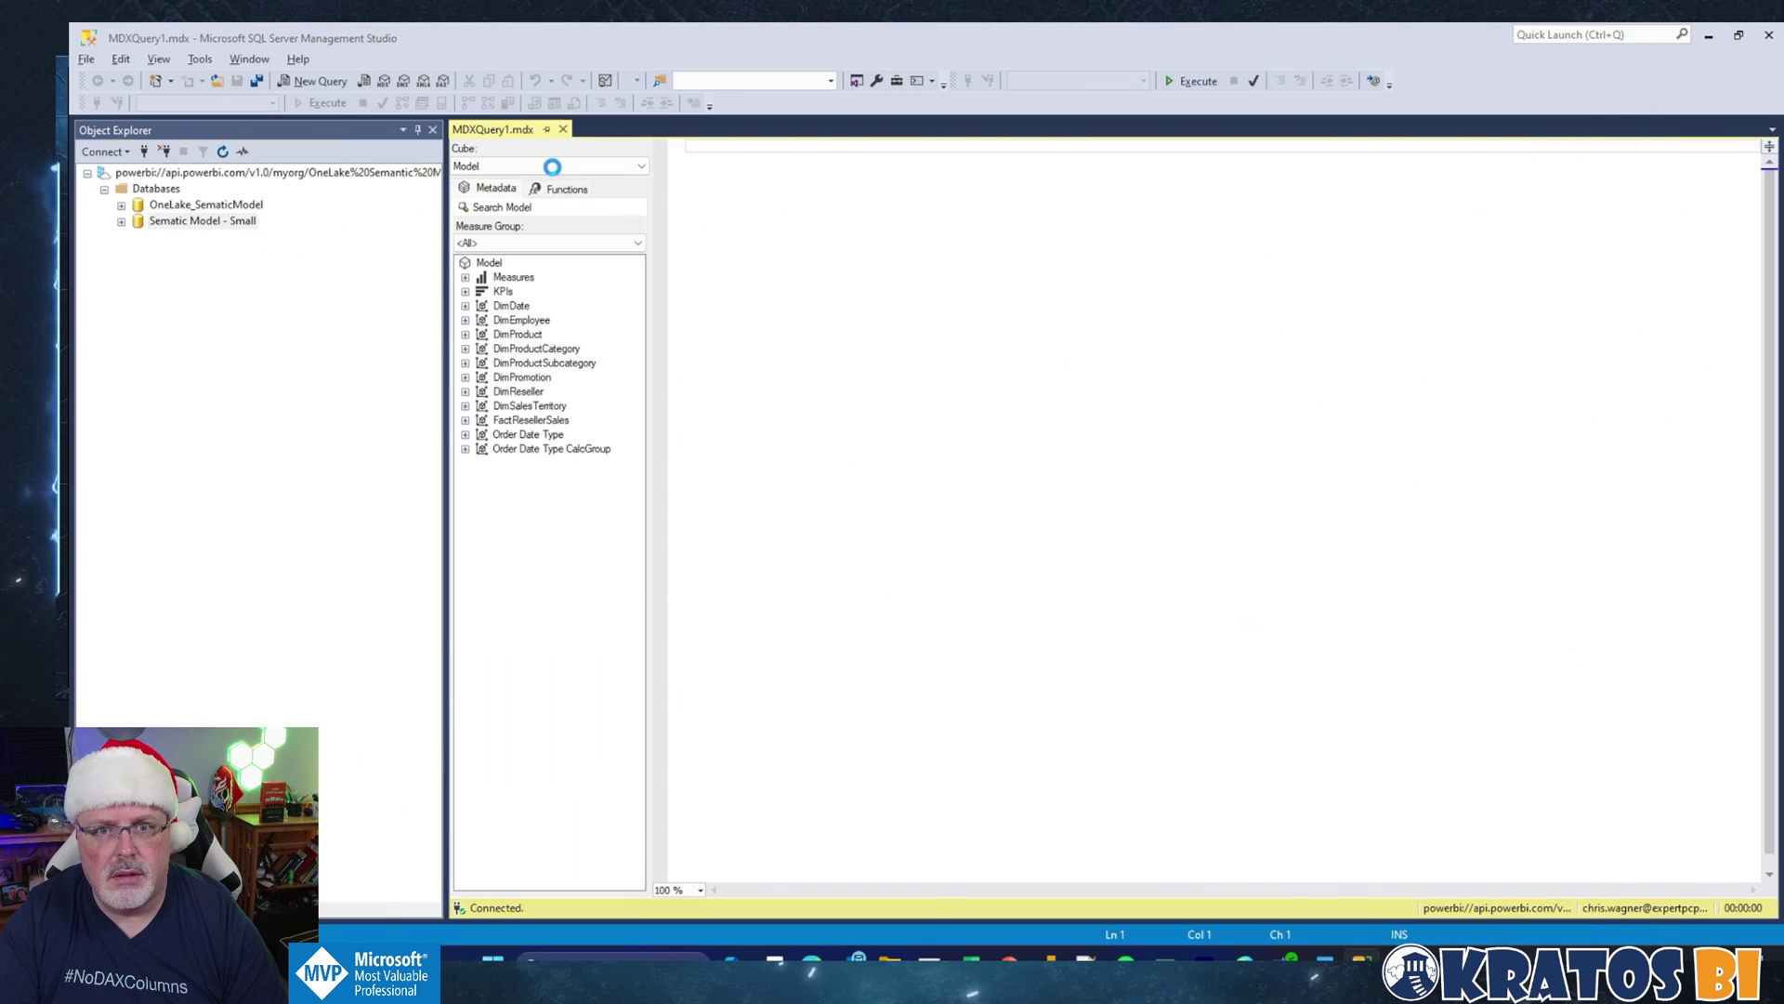
key("alt+Tab")
left_click(791, 44)
scroll(799, 409, "up", 3)
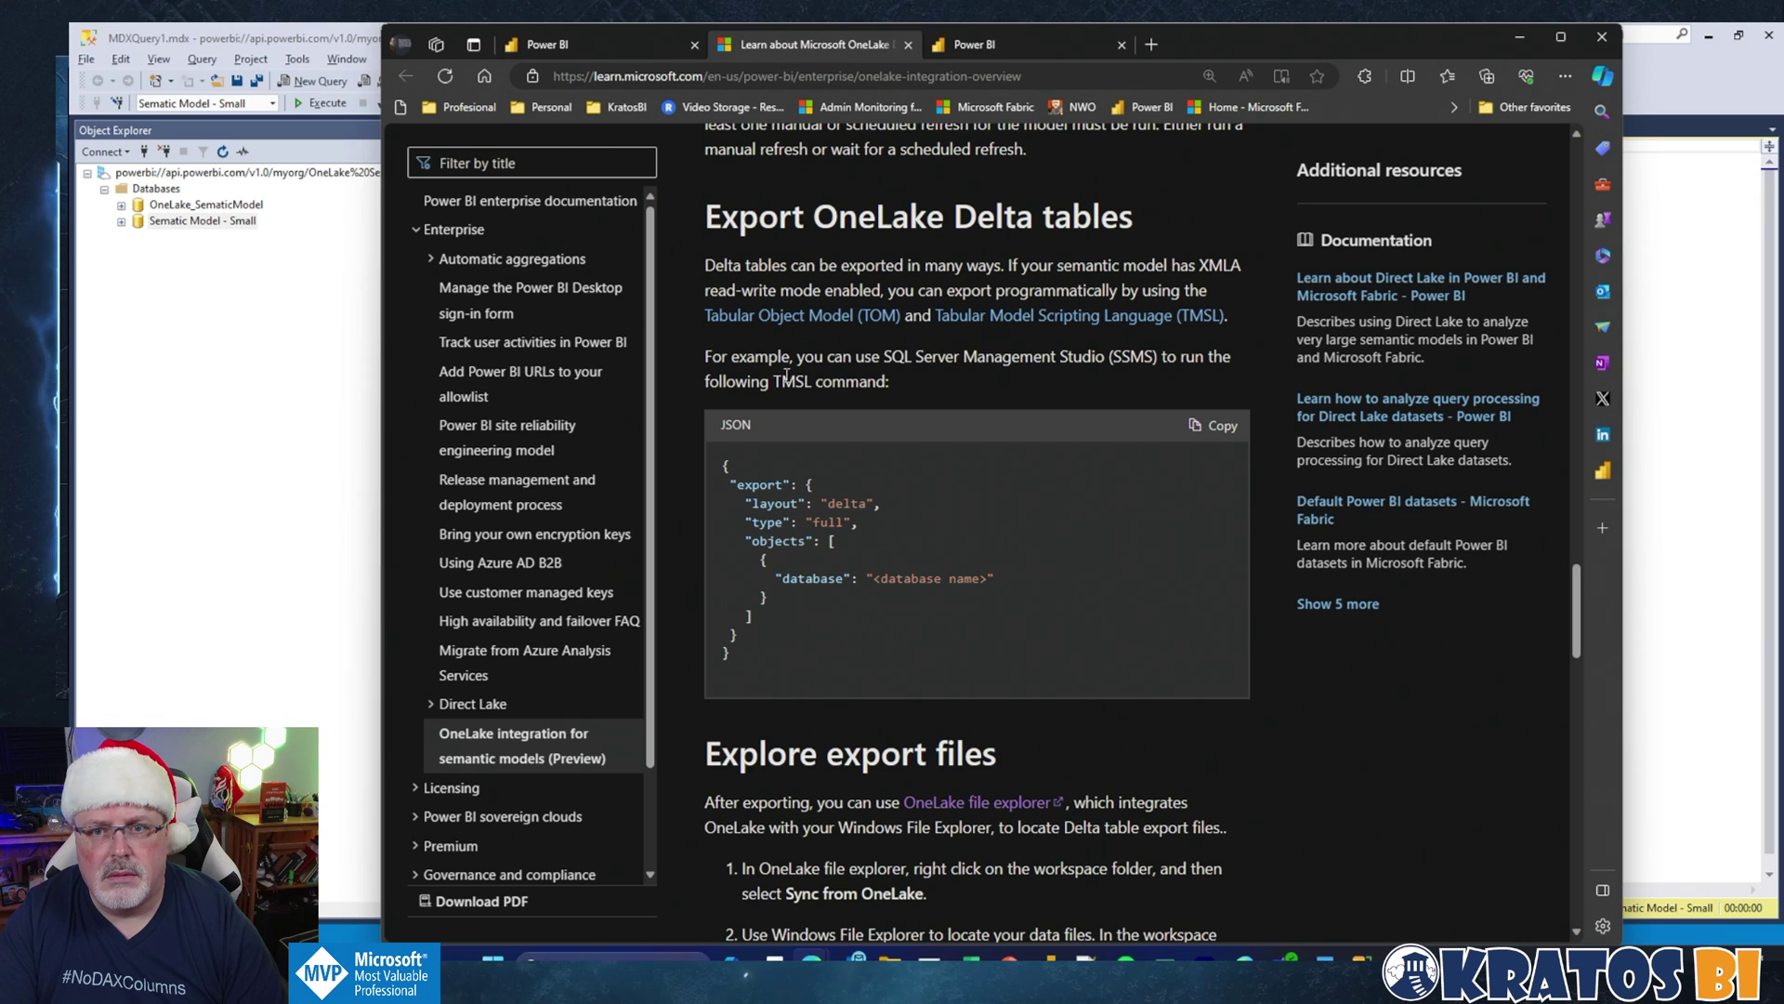
key("alt+Tab")
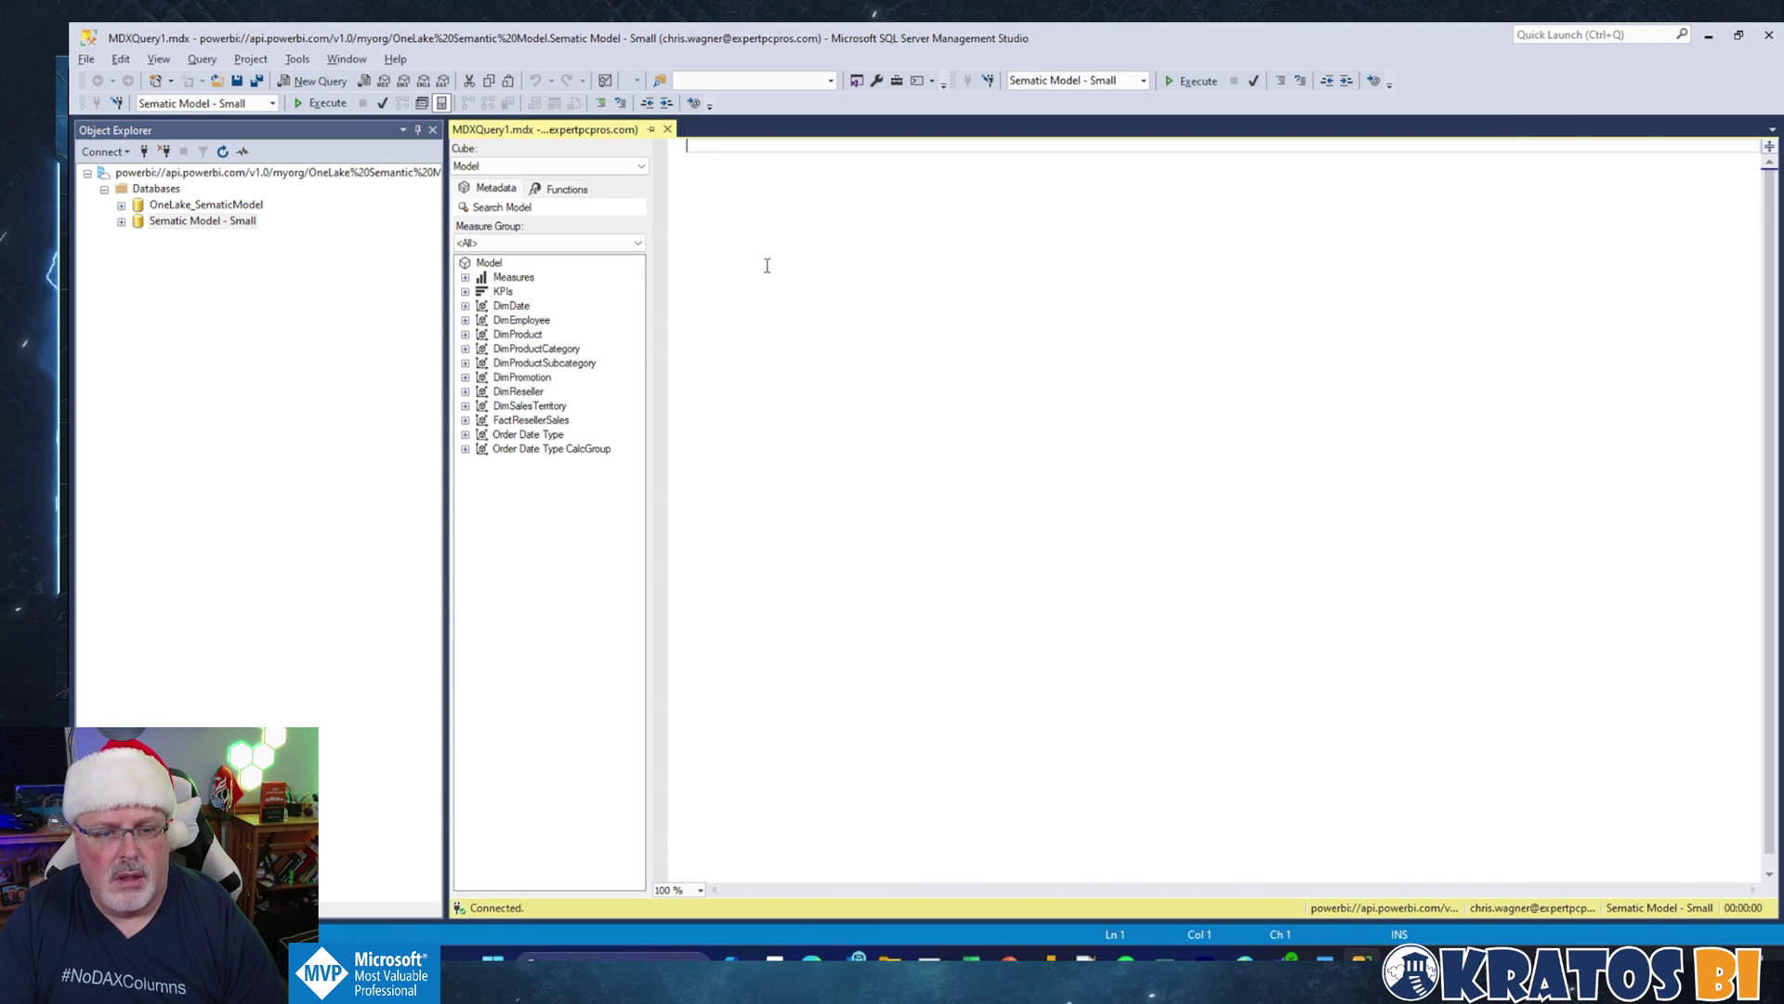
key("ctrl+v")
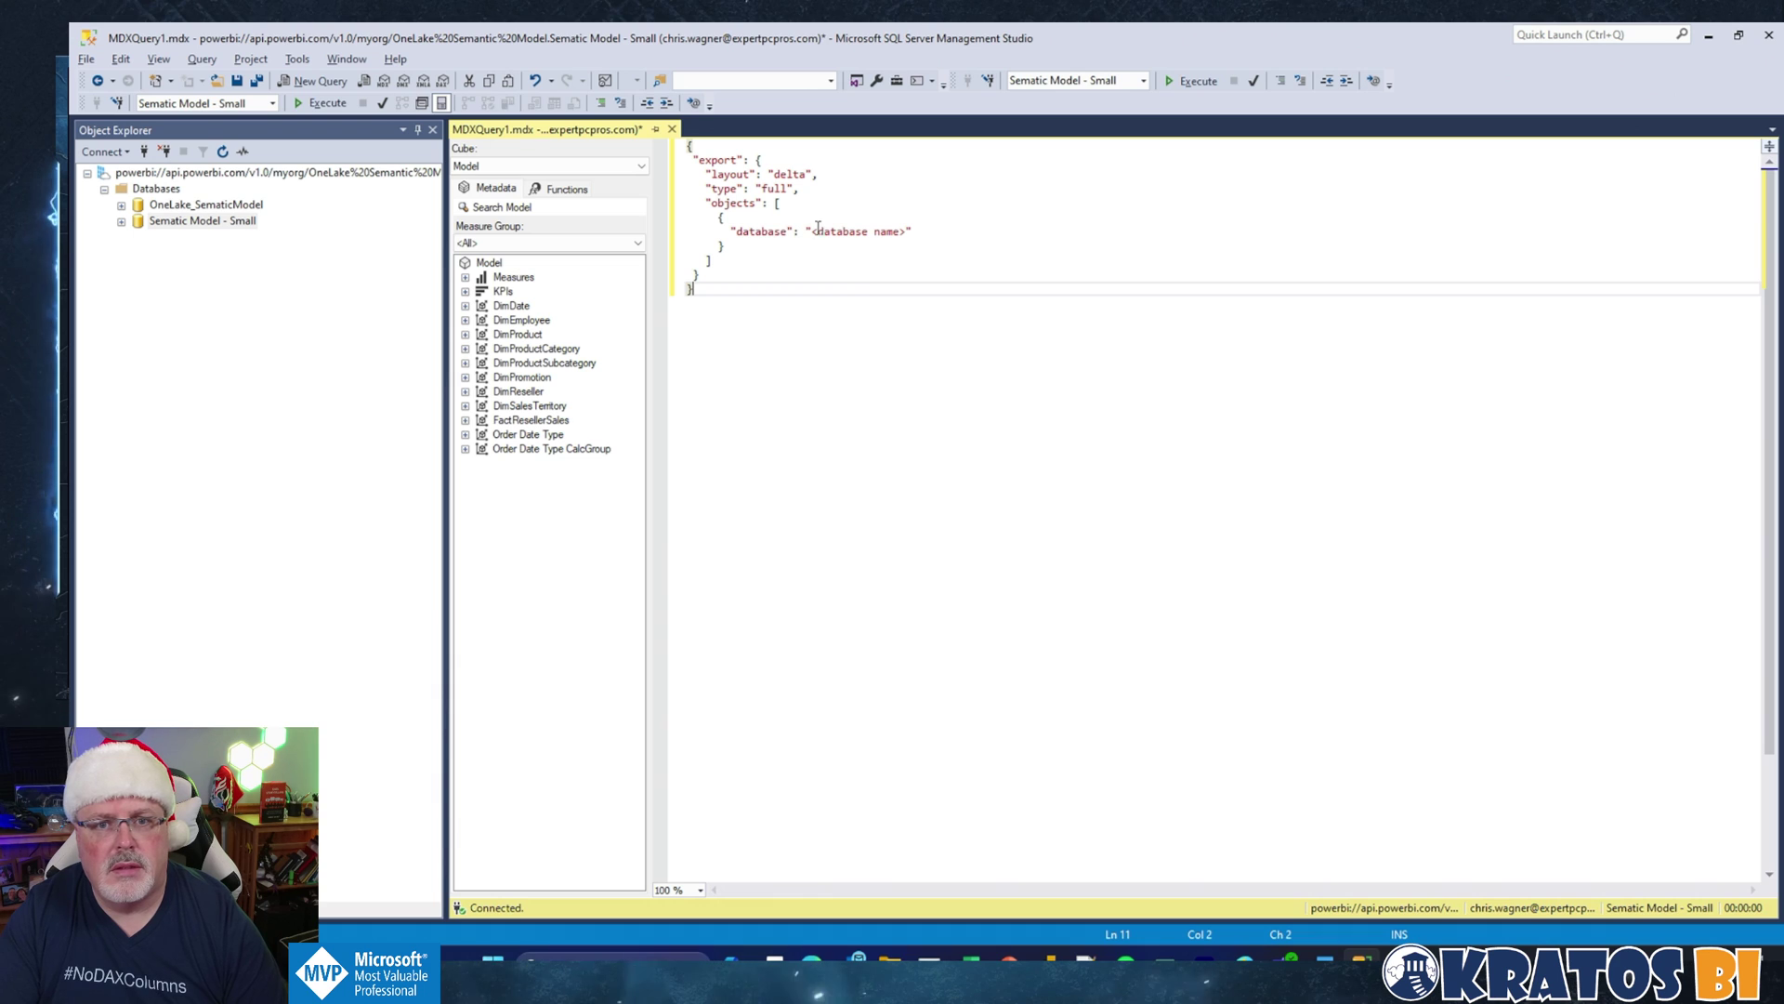
left_click_drag(812, 232, 902, 239)
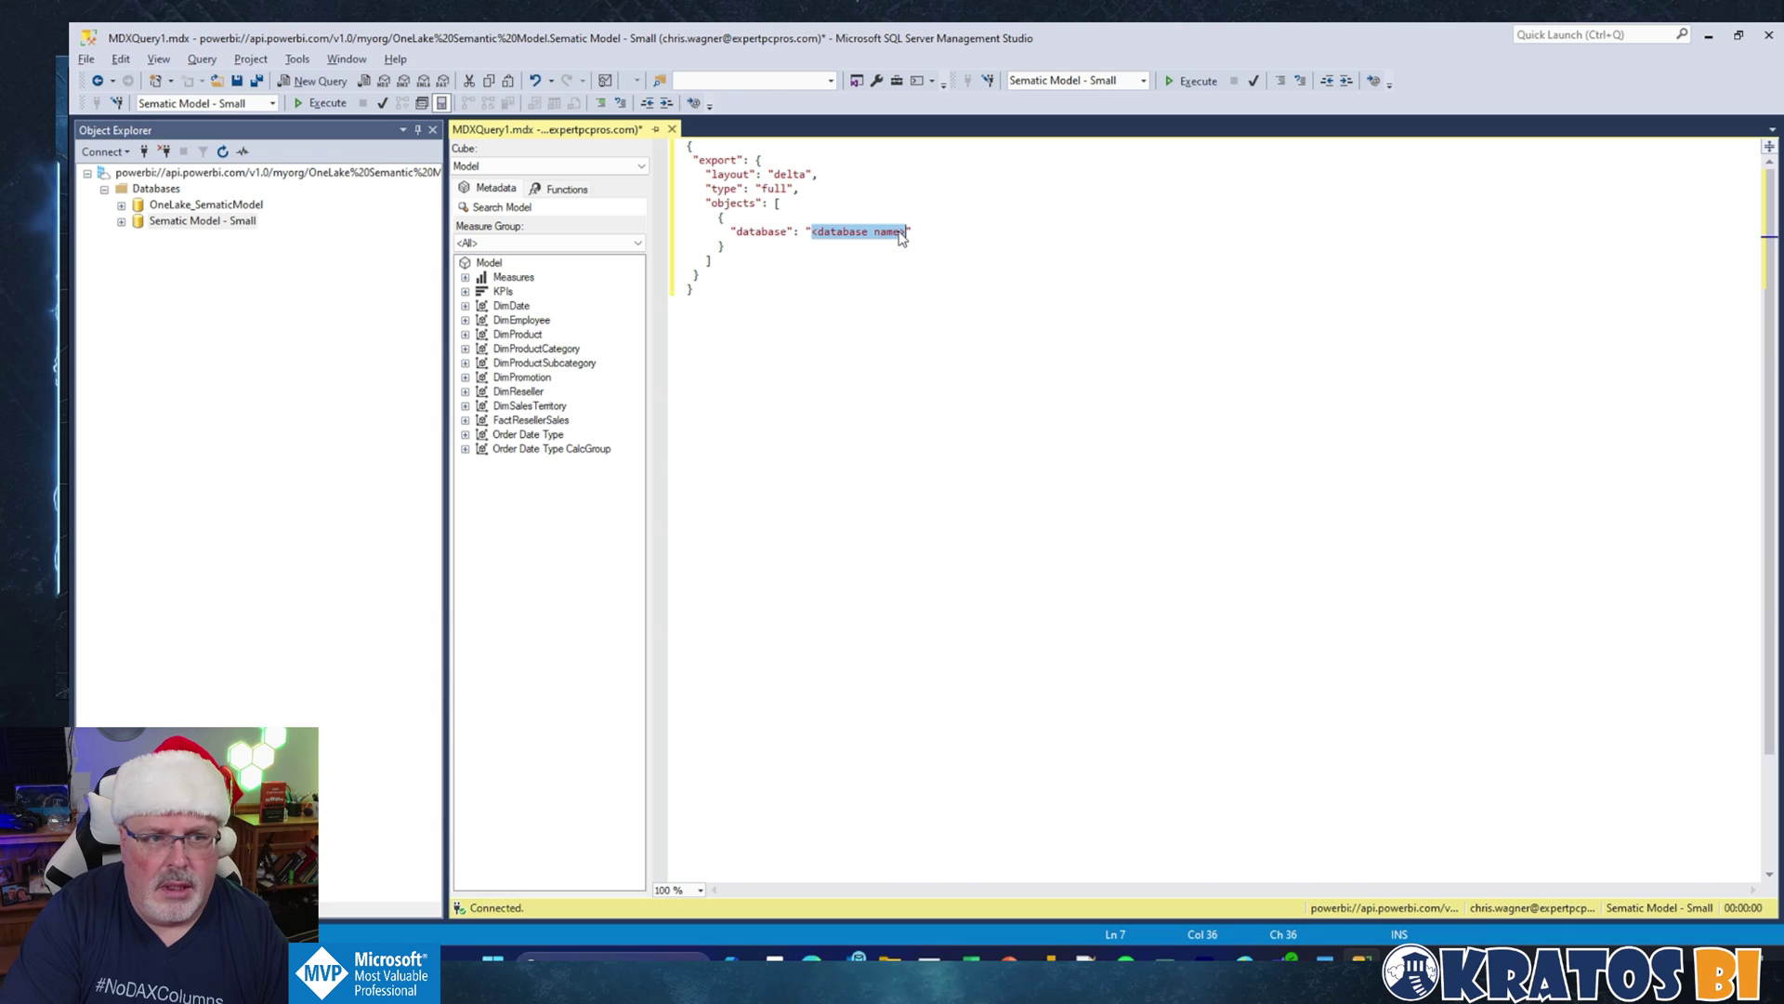
type("Semantic ")
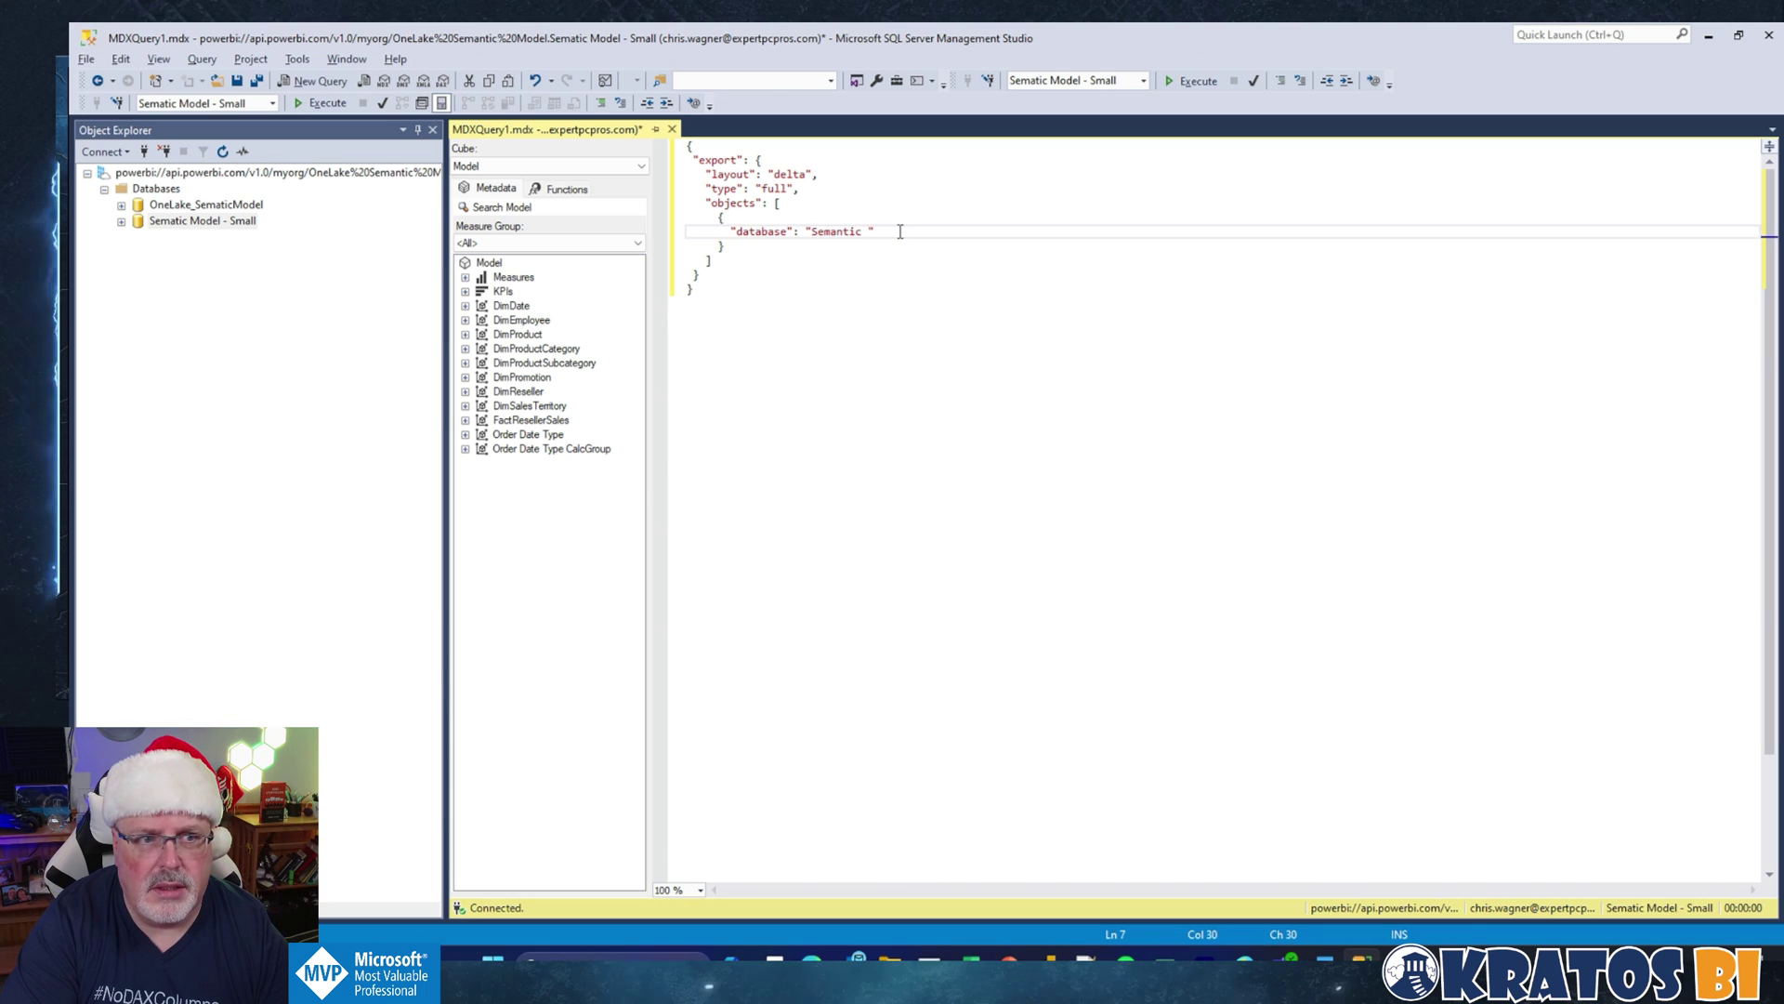
type("Model")
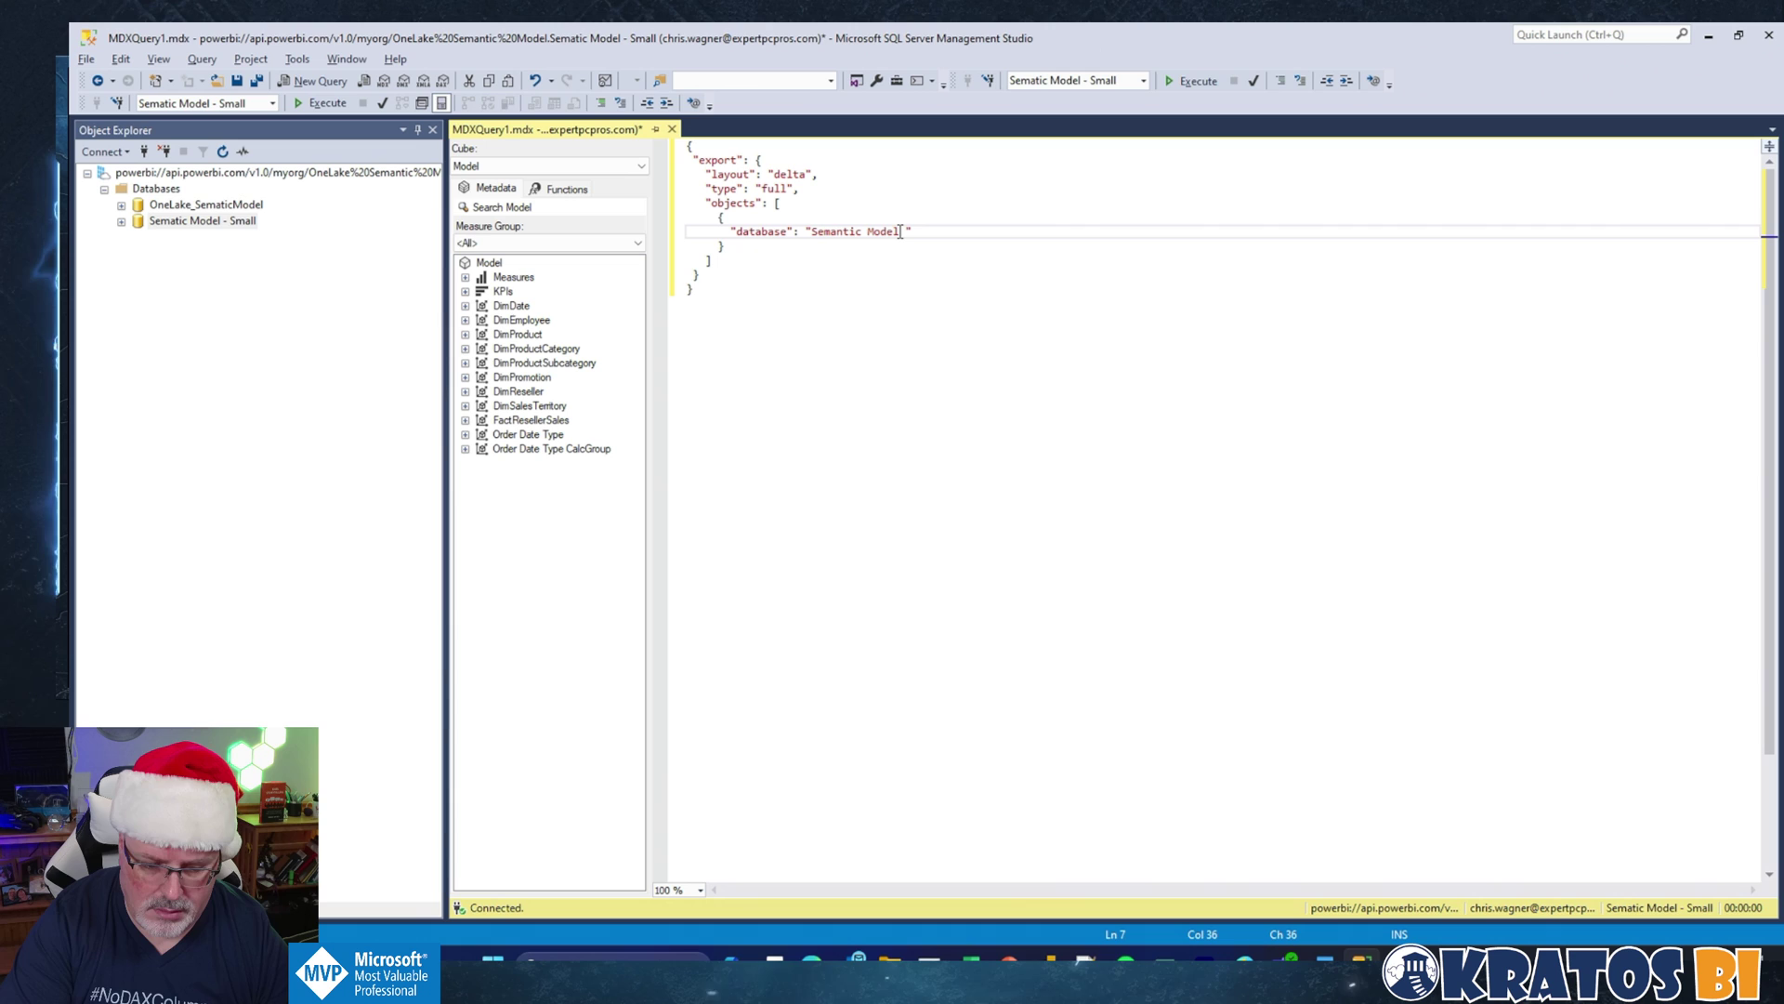
type(" - Small")
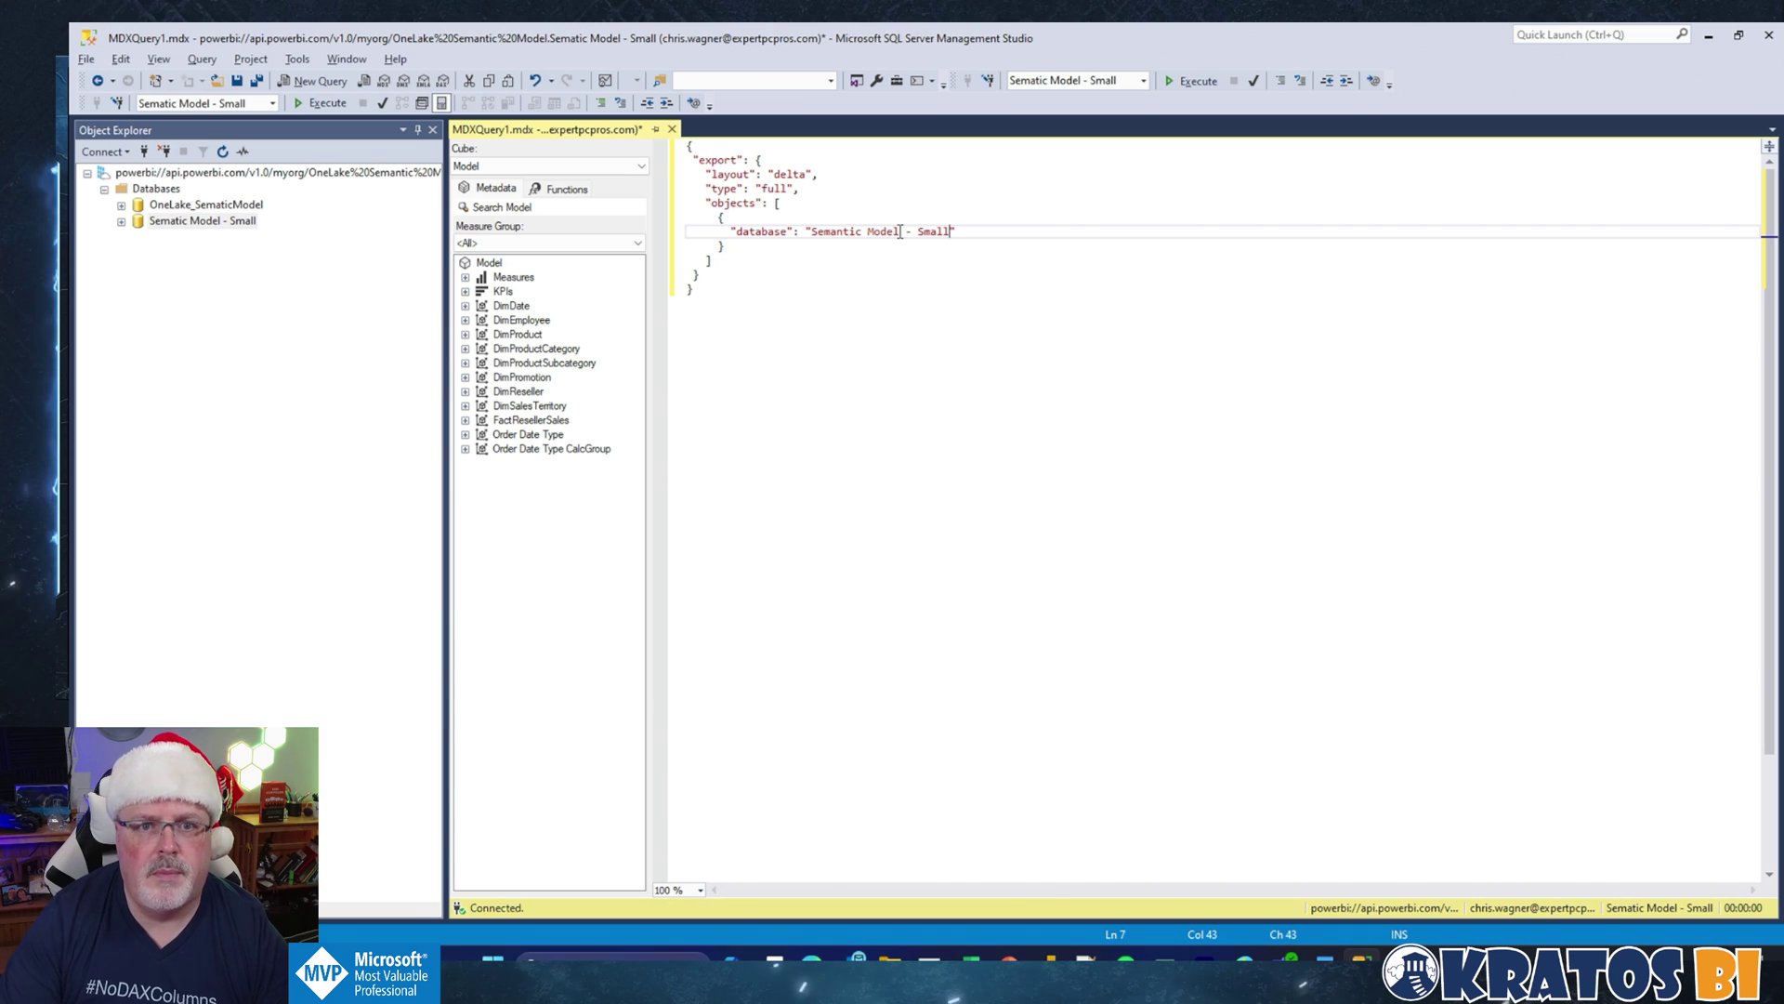
left_click(312, 104)
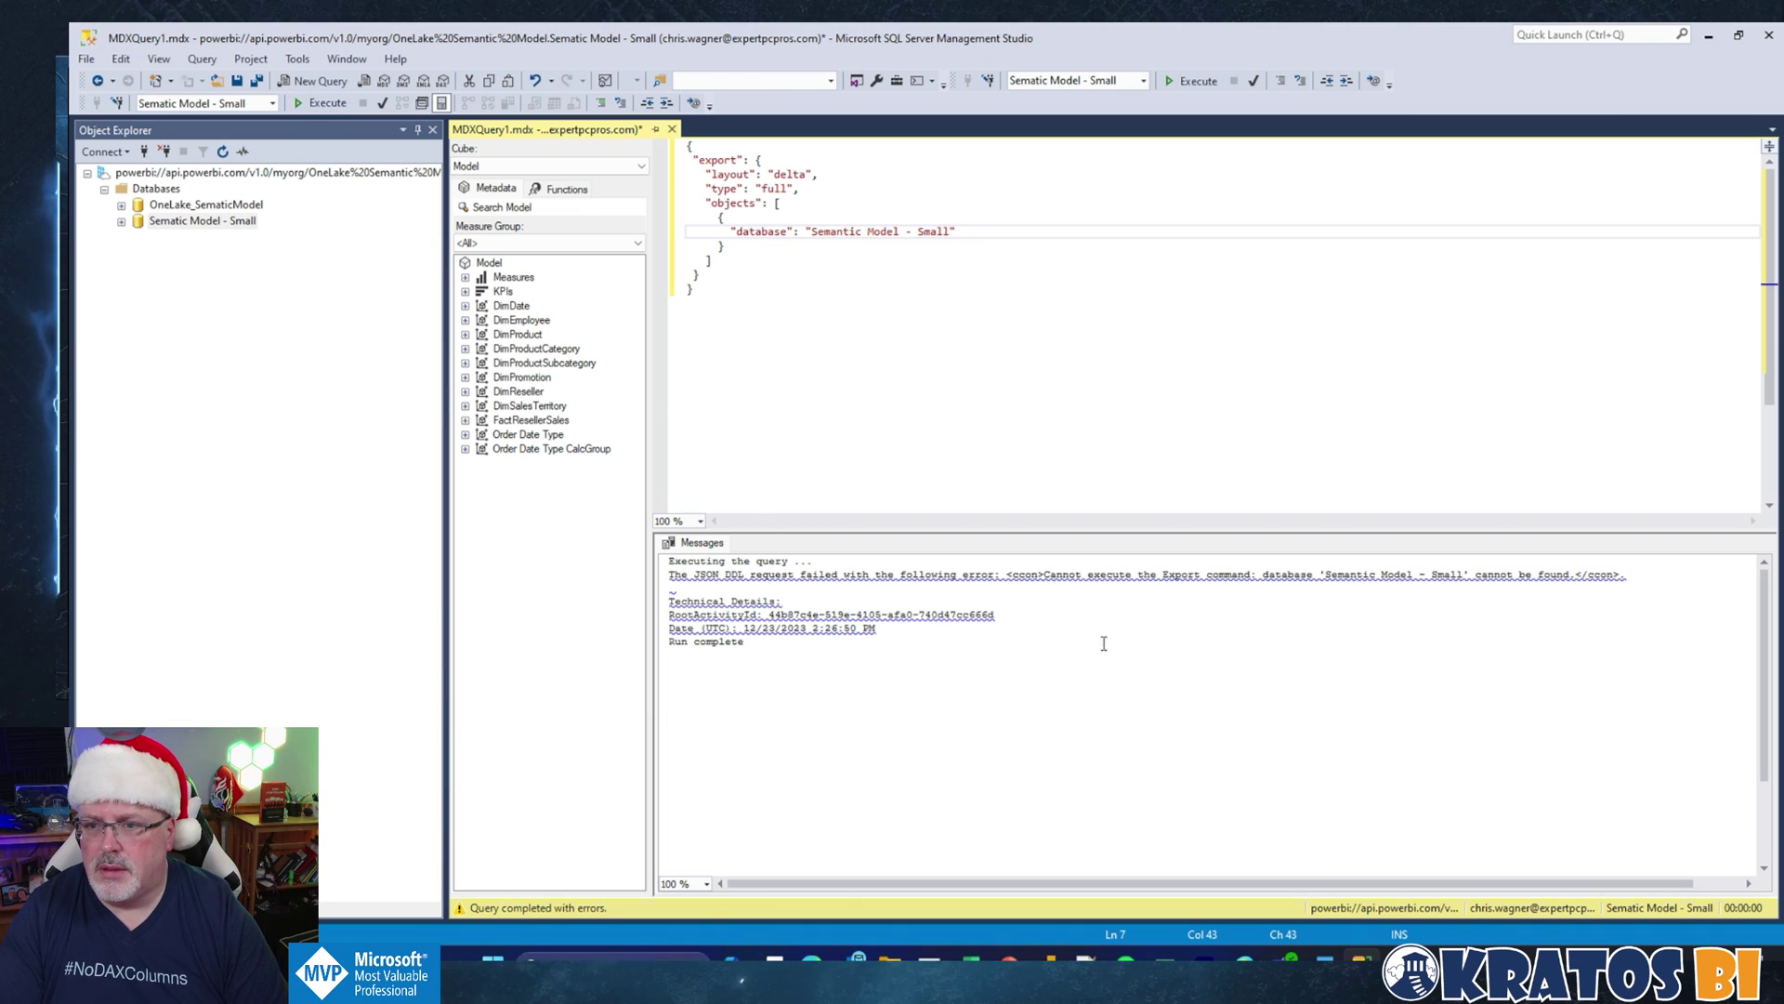
Step: Clear the MDX editor, then paste and execute the export JSON in a new XMLA query
left_click_drag(768, 438, 585, 140)
key("ctrl+c")
key("Delete")
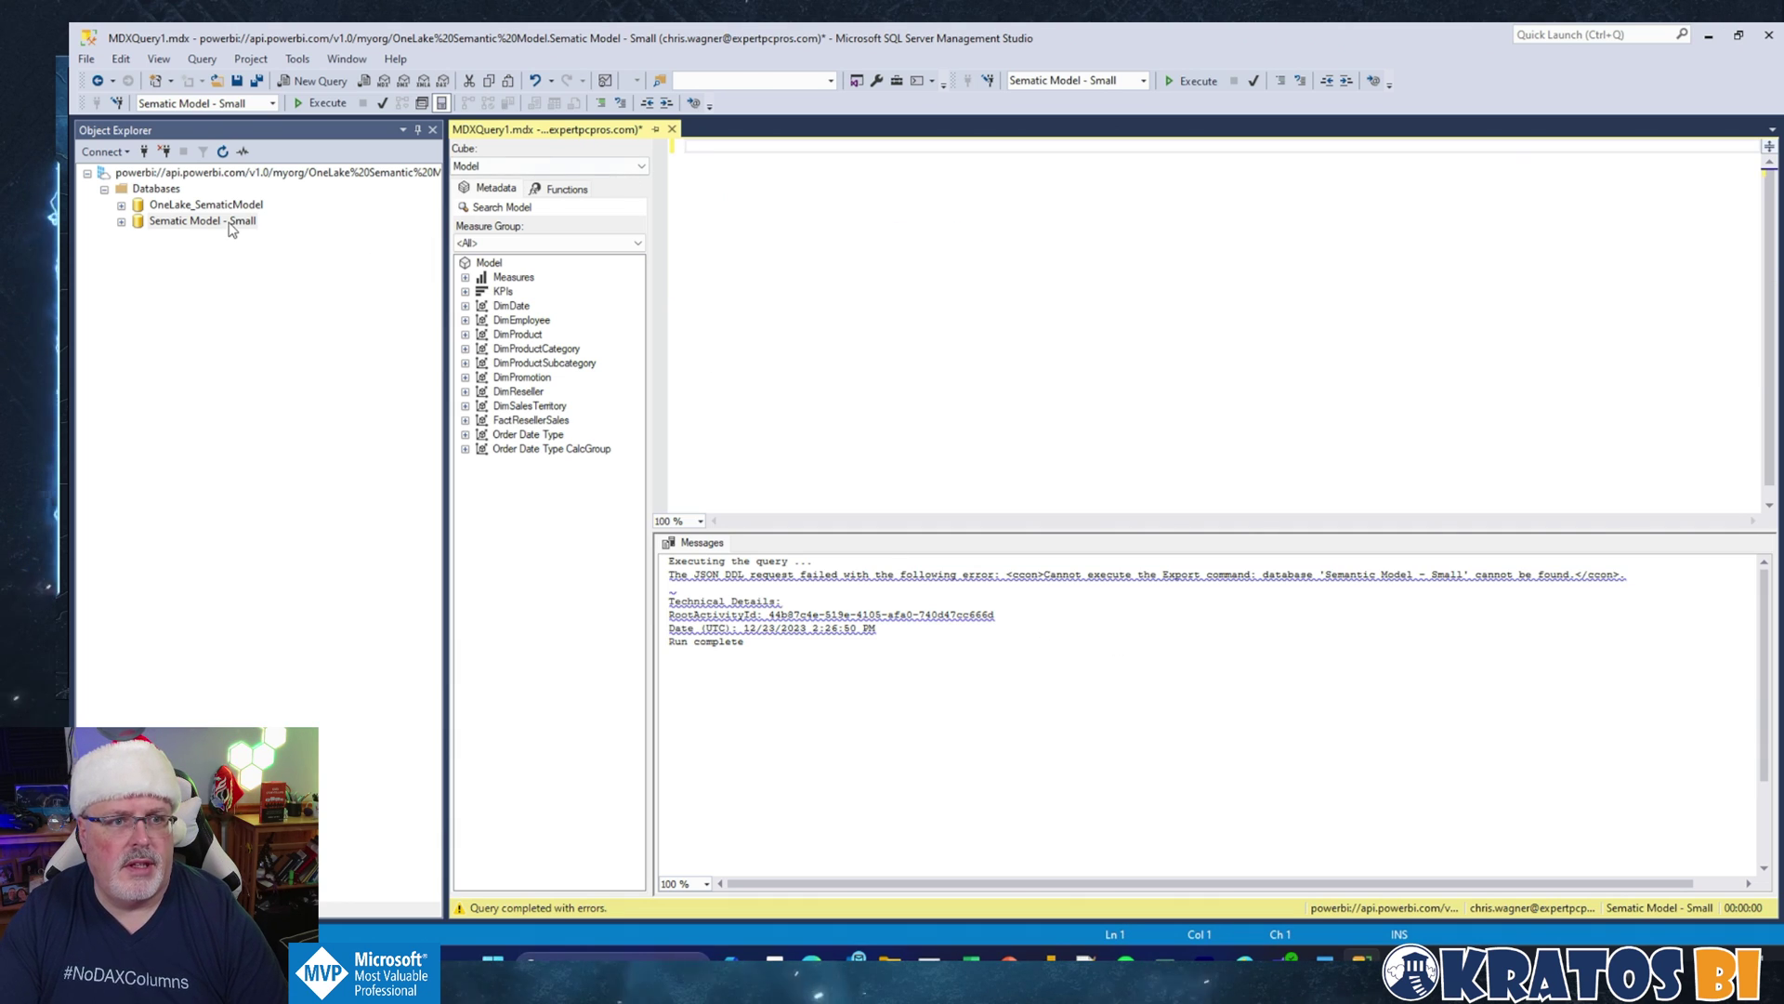
right_click(234, 222)
mouse_move(390, 234)
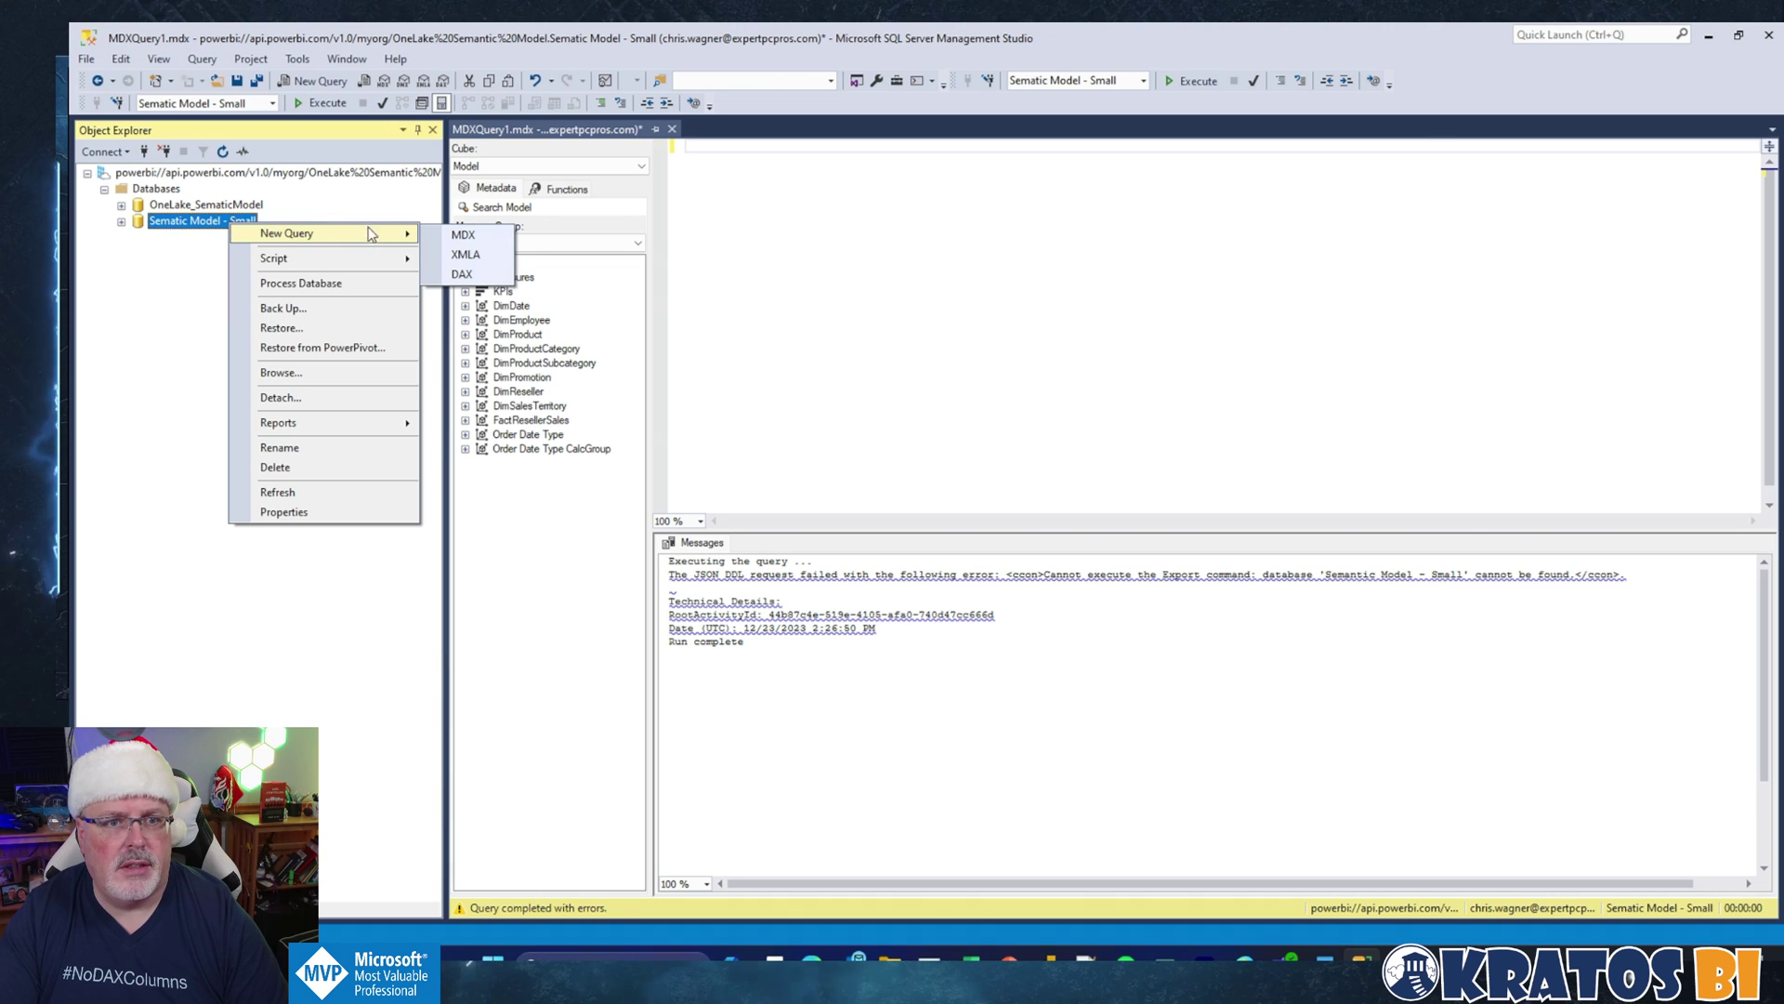
left_click(458, 256)
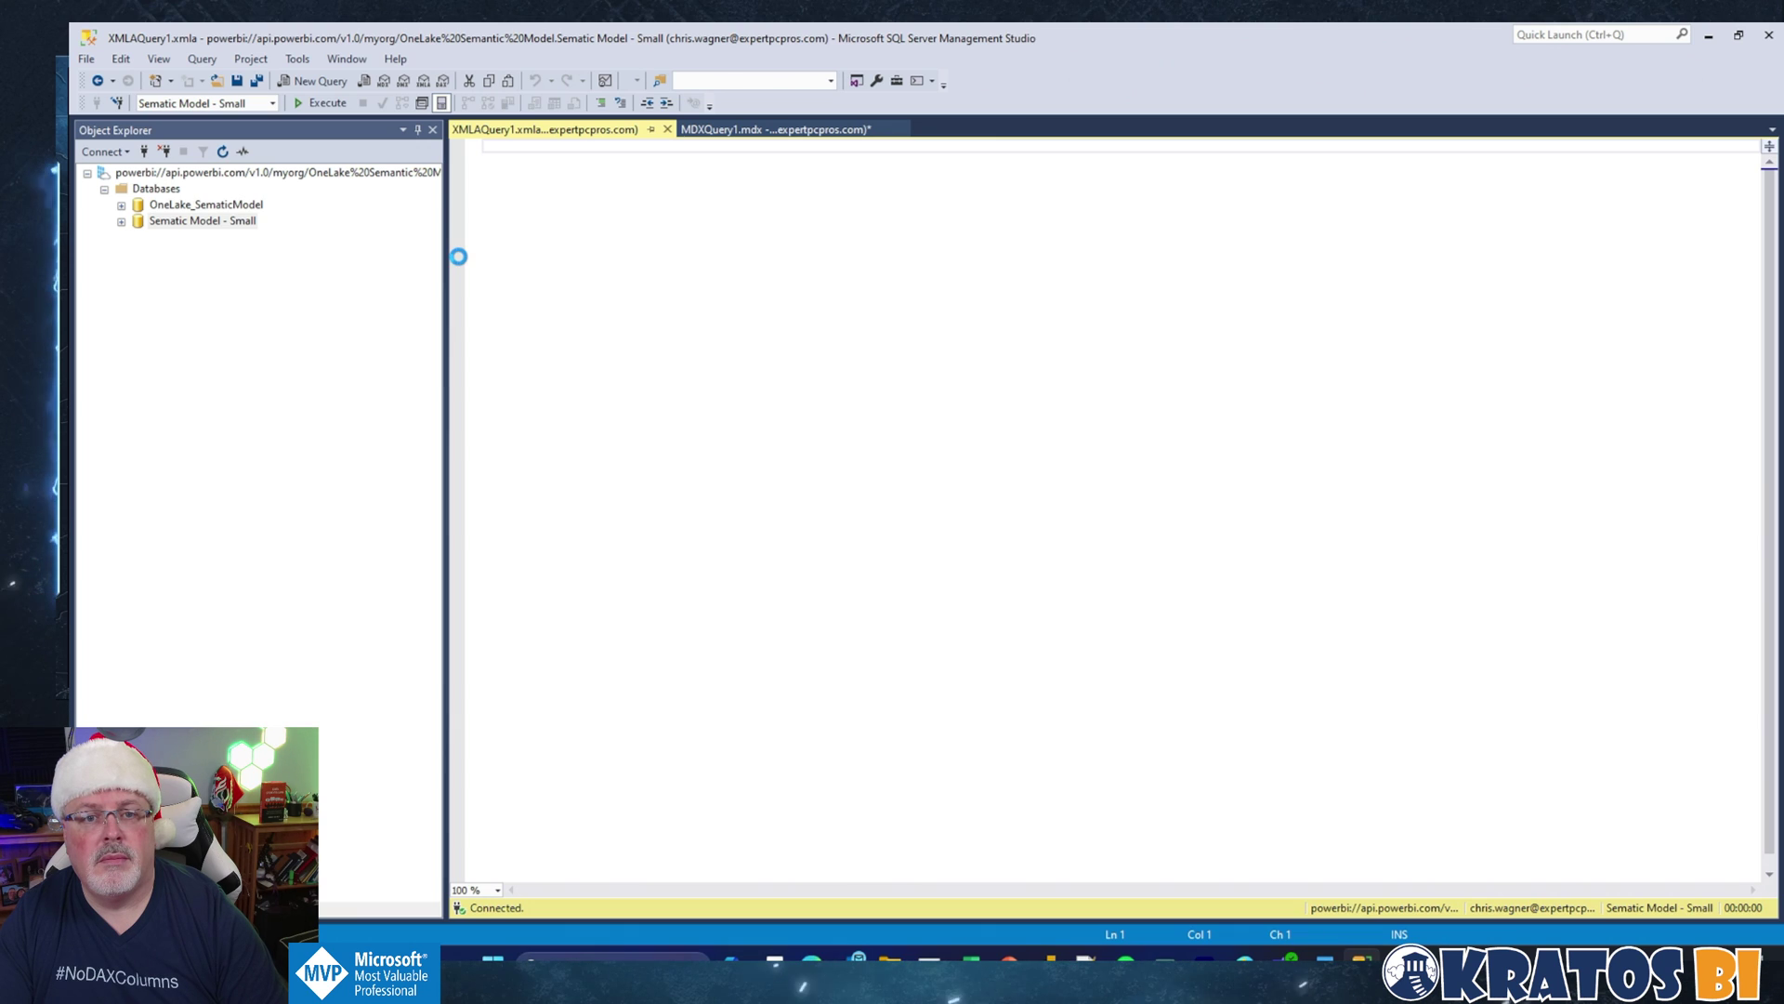
key("ctrl+v")
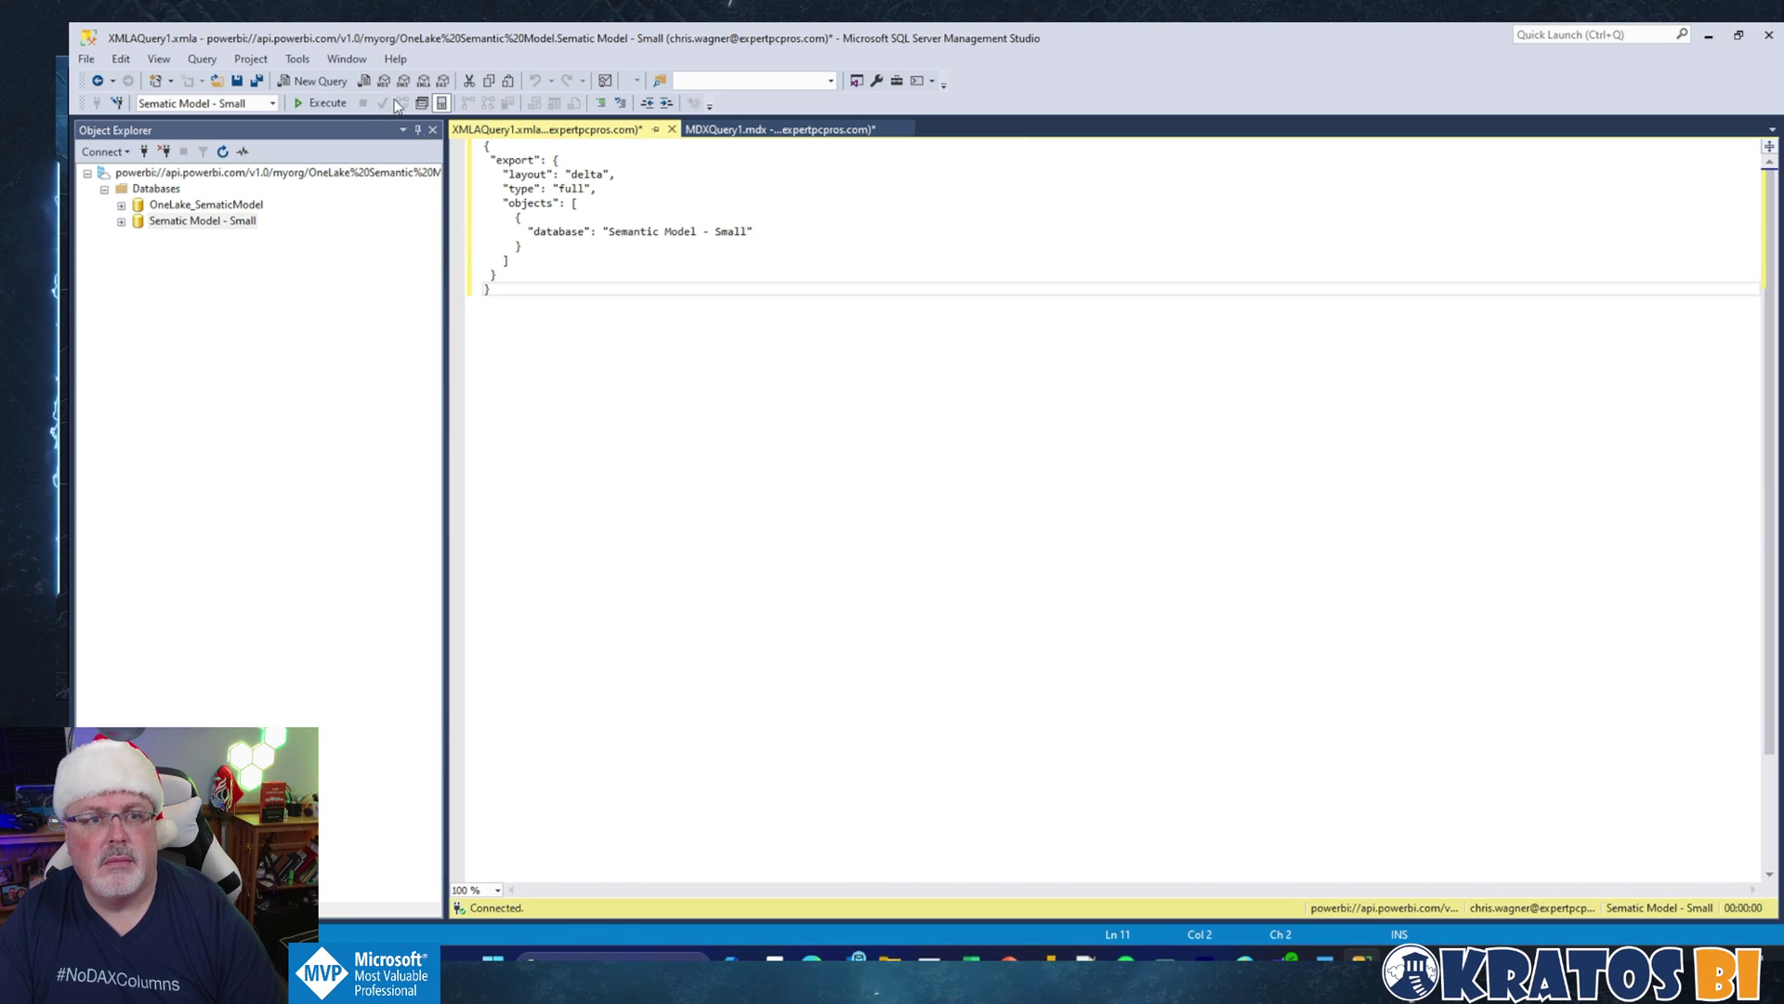
left_click(302, 110)
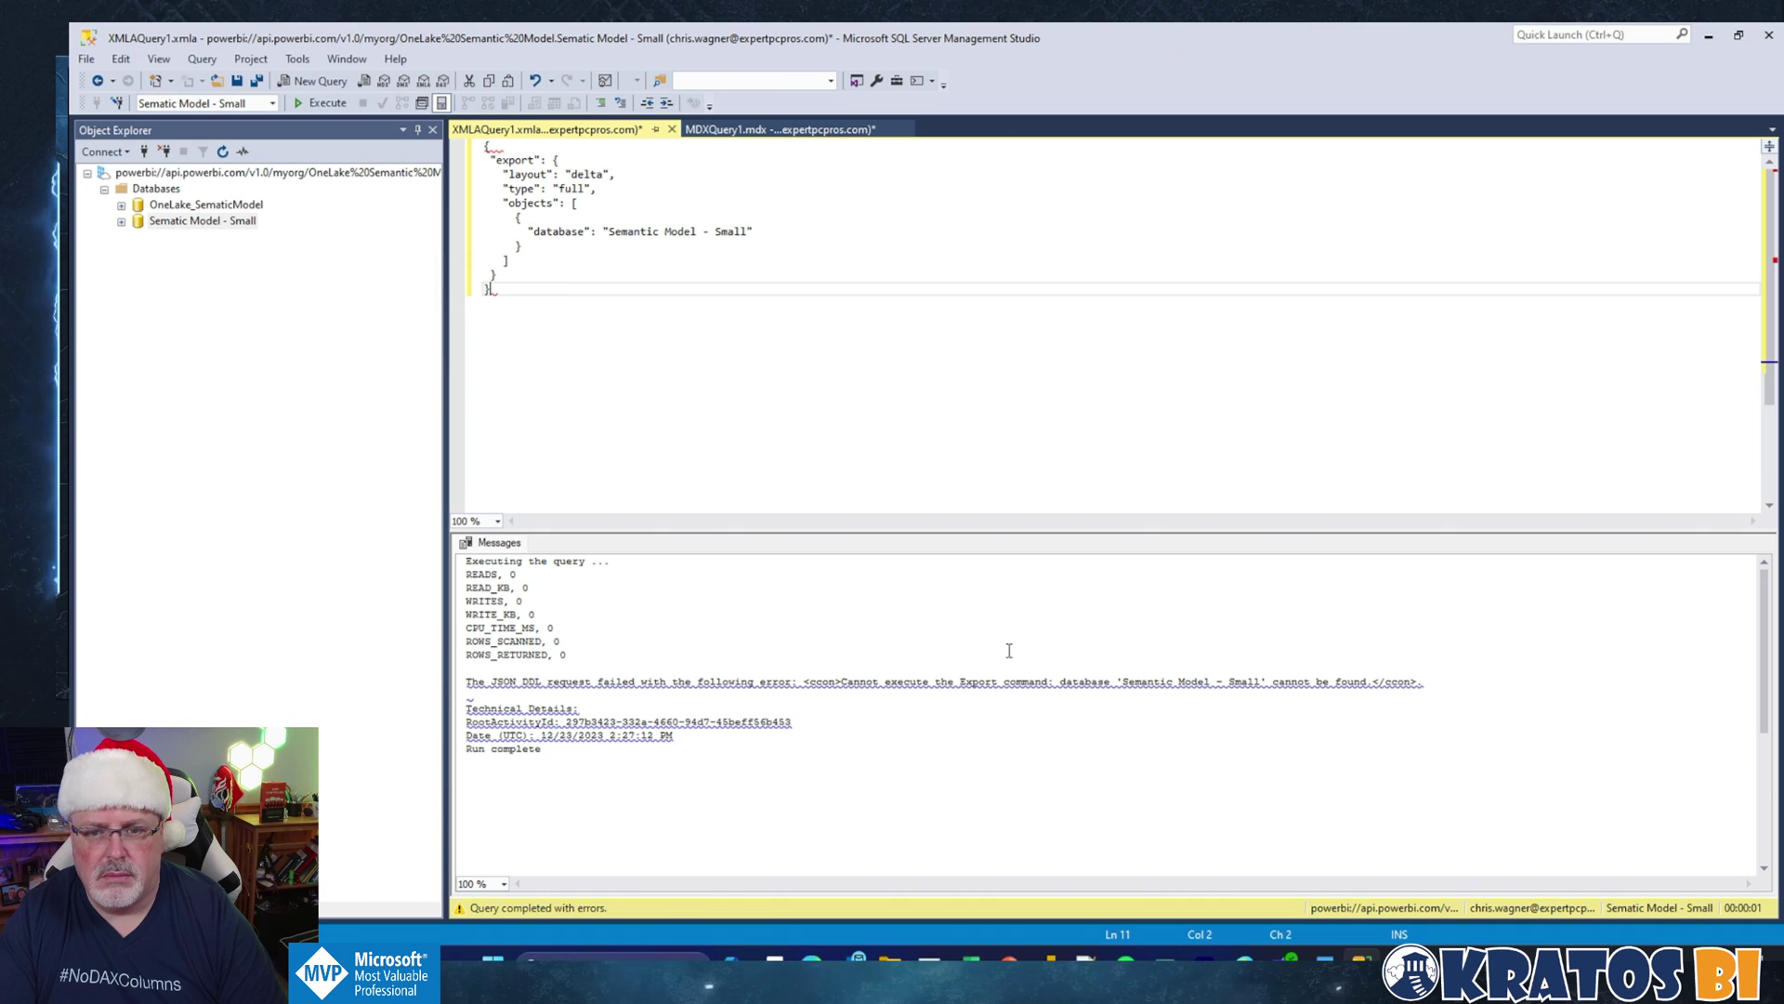
Step: Correct the database name to 'Sematic Model - Small' and execute the export again
double_click(233, 223)
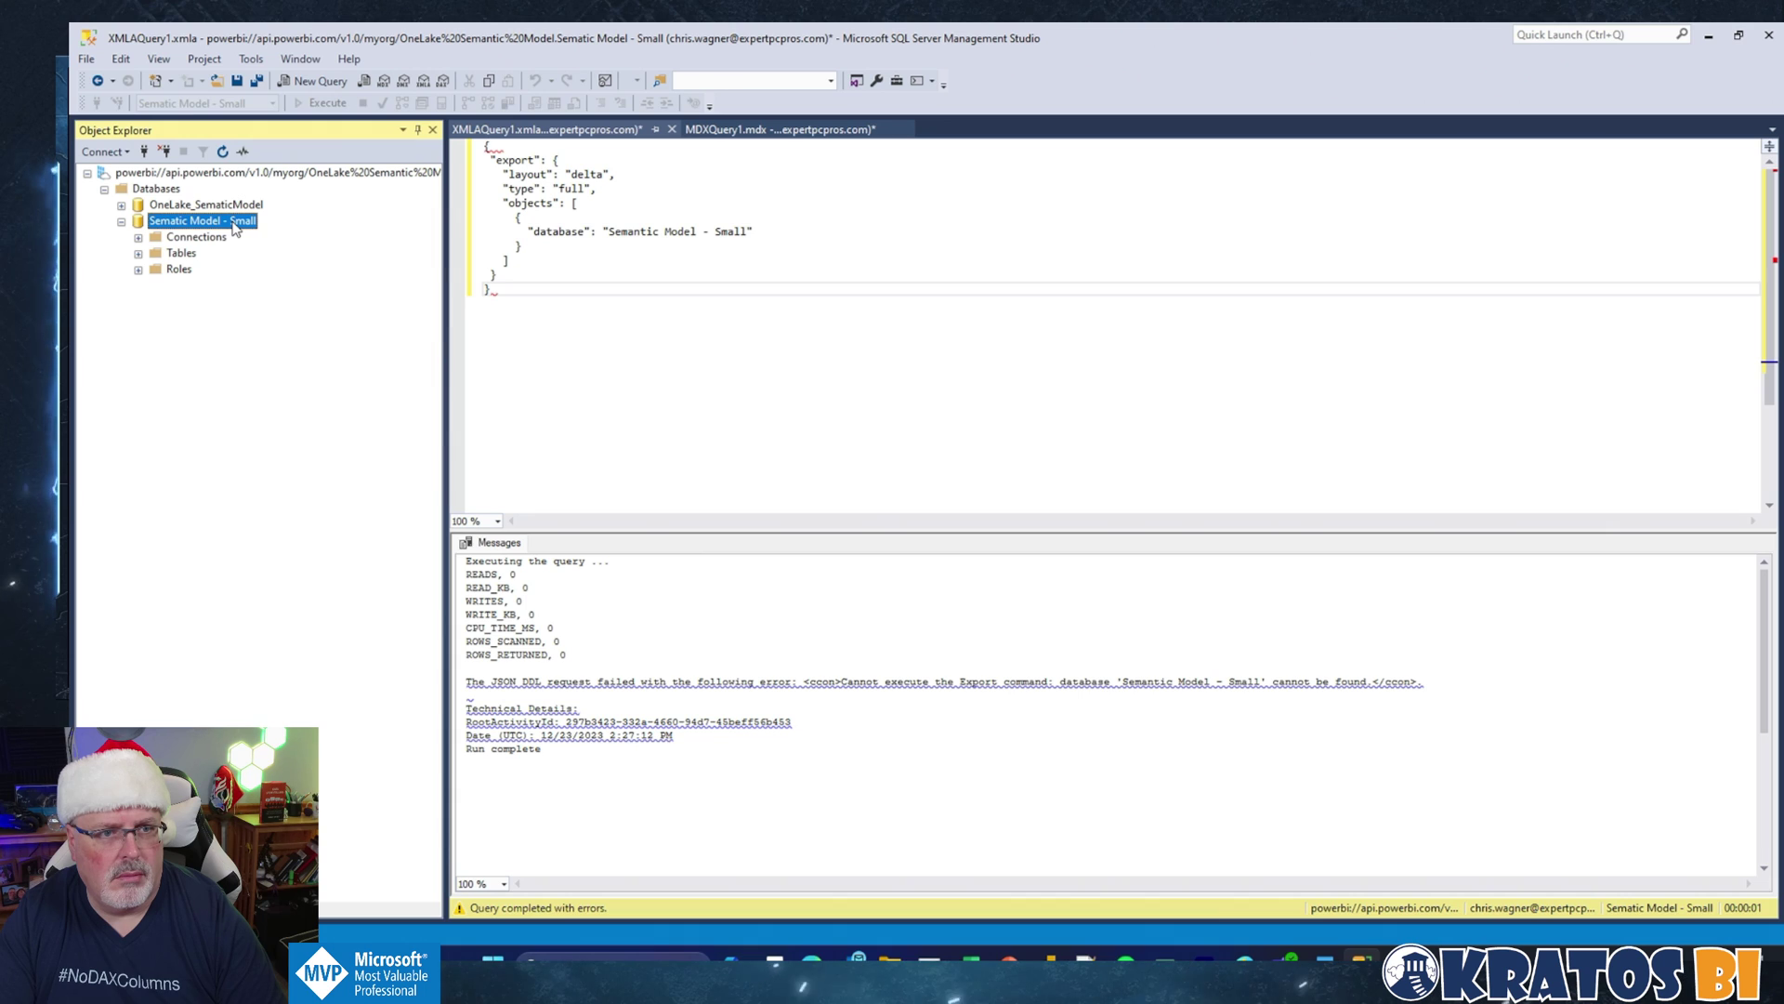
left_click_drag(609, 231, 752, 232)
type("Sematic Model - Small")
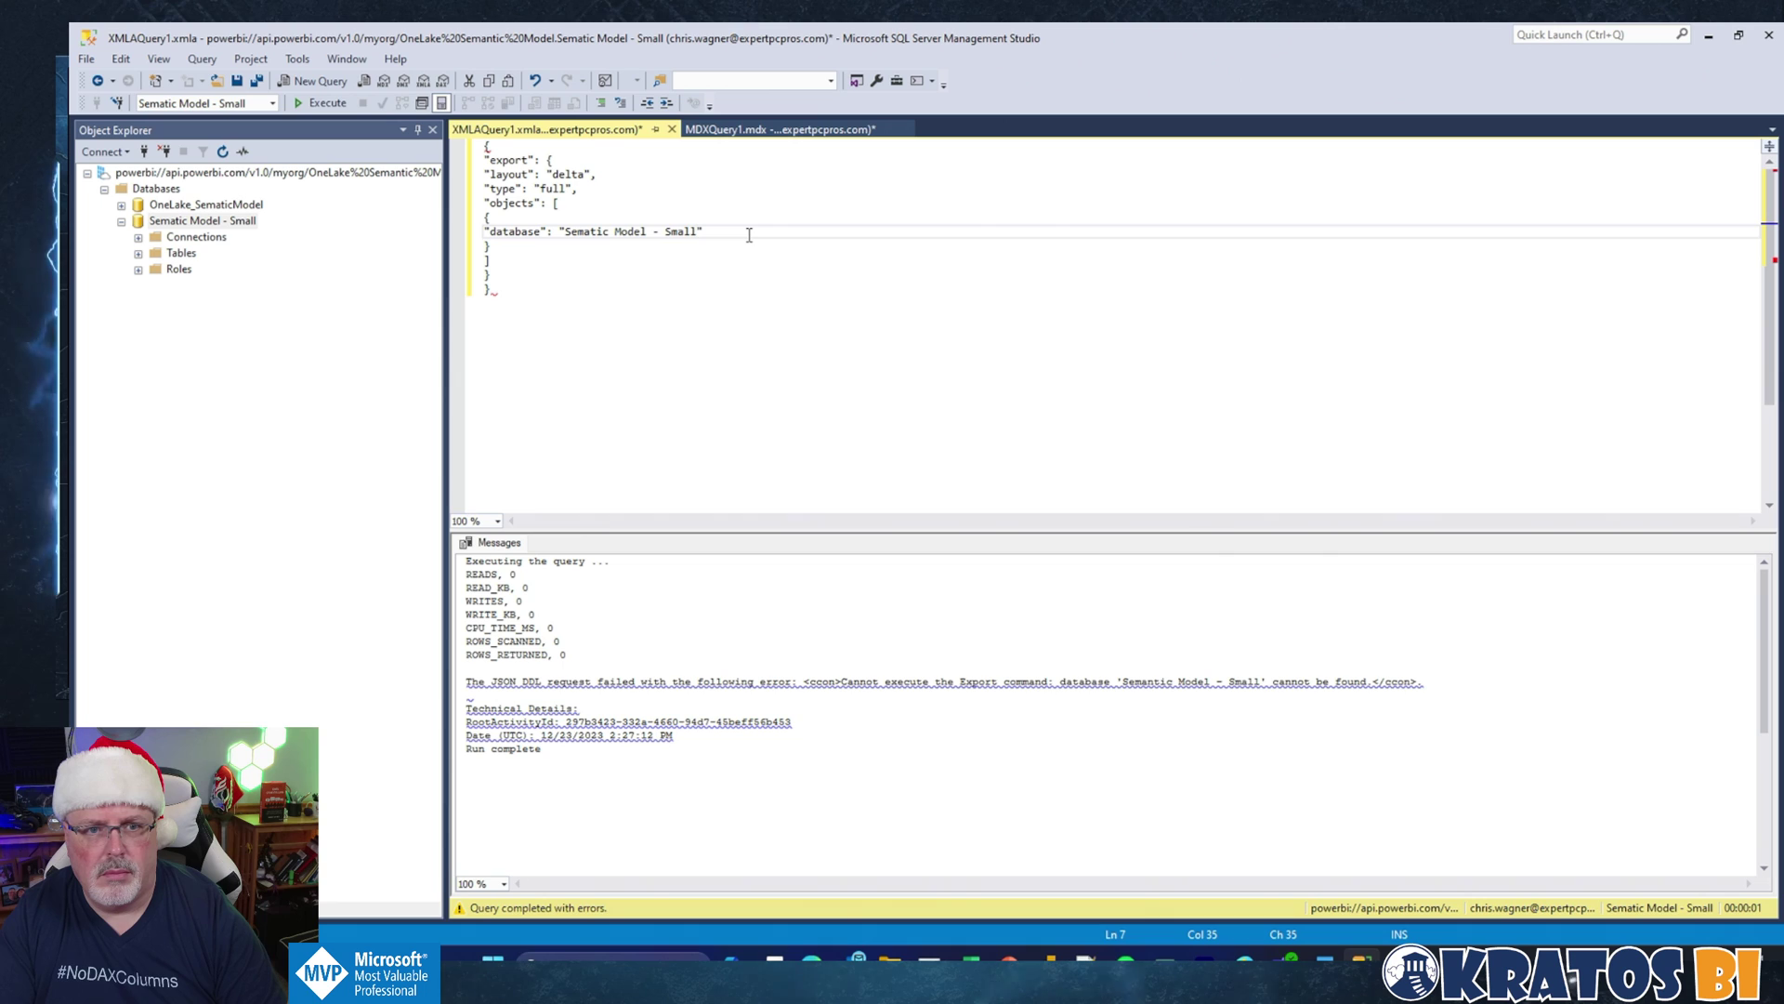
left_click(731, 258)
left_click(317, 104)
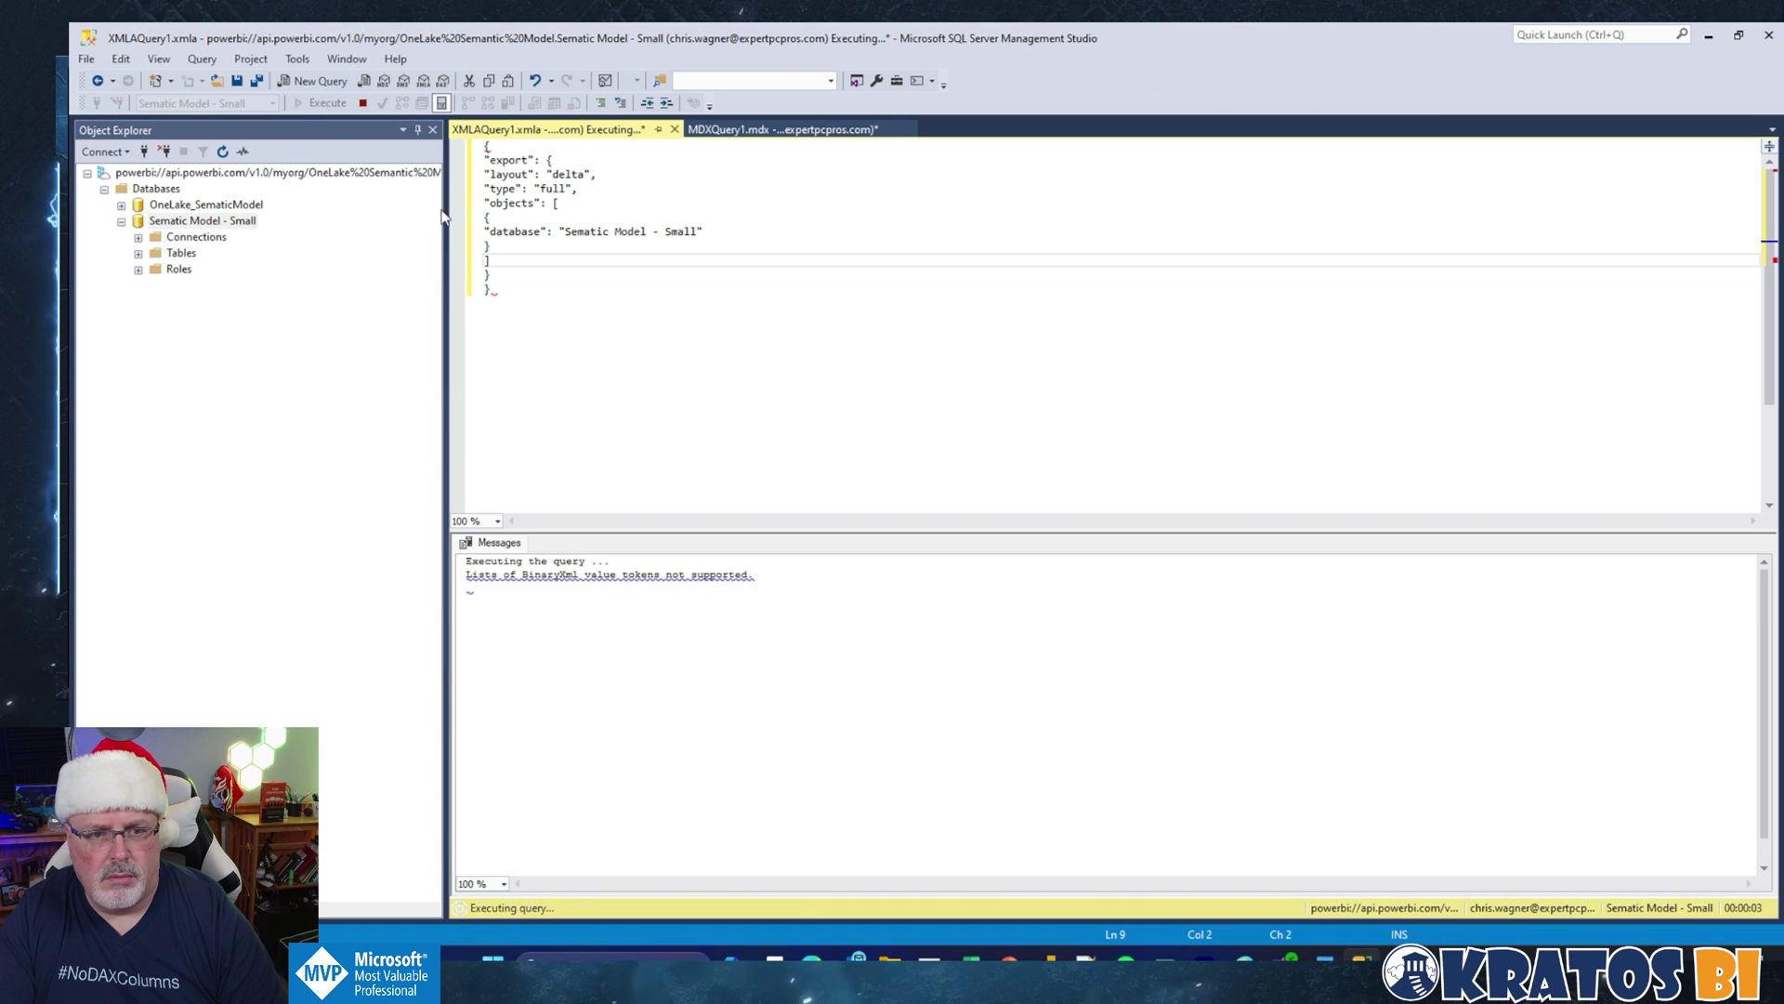
left_click(558, 291)
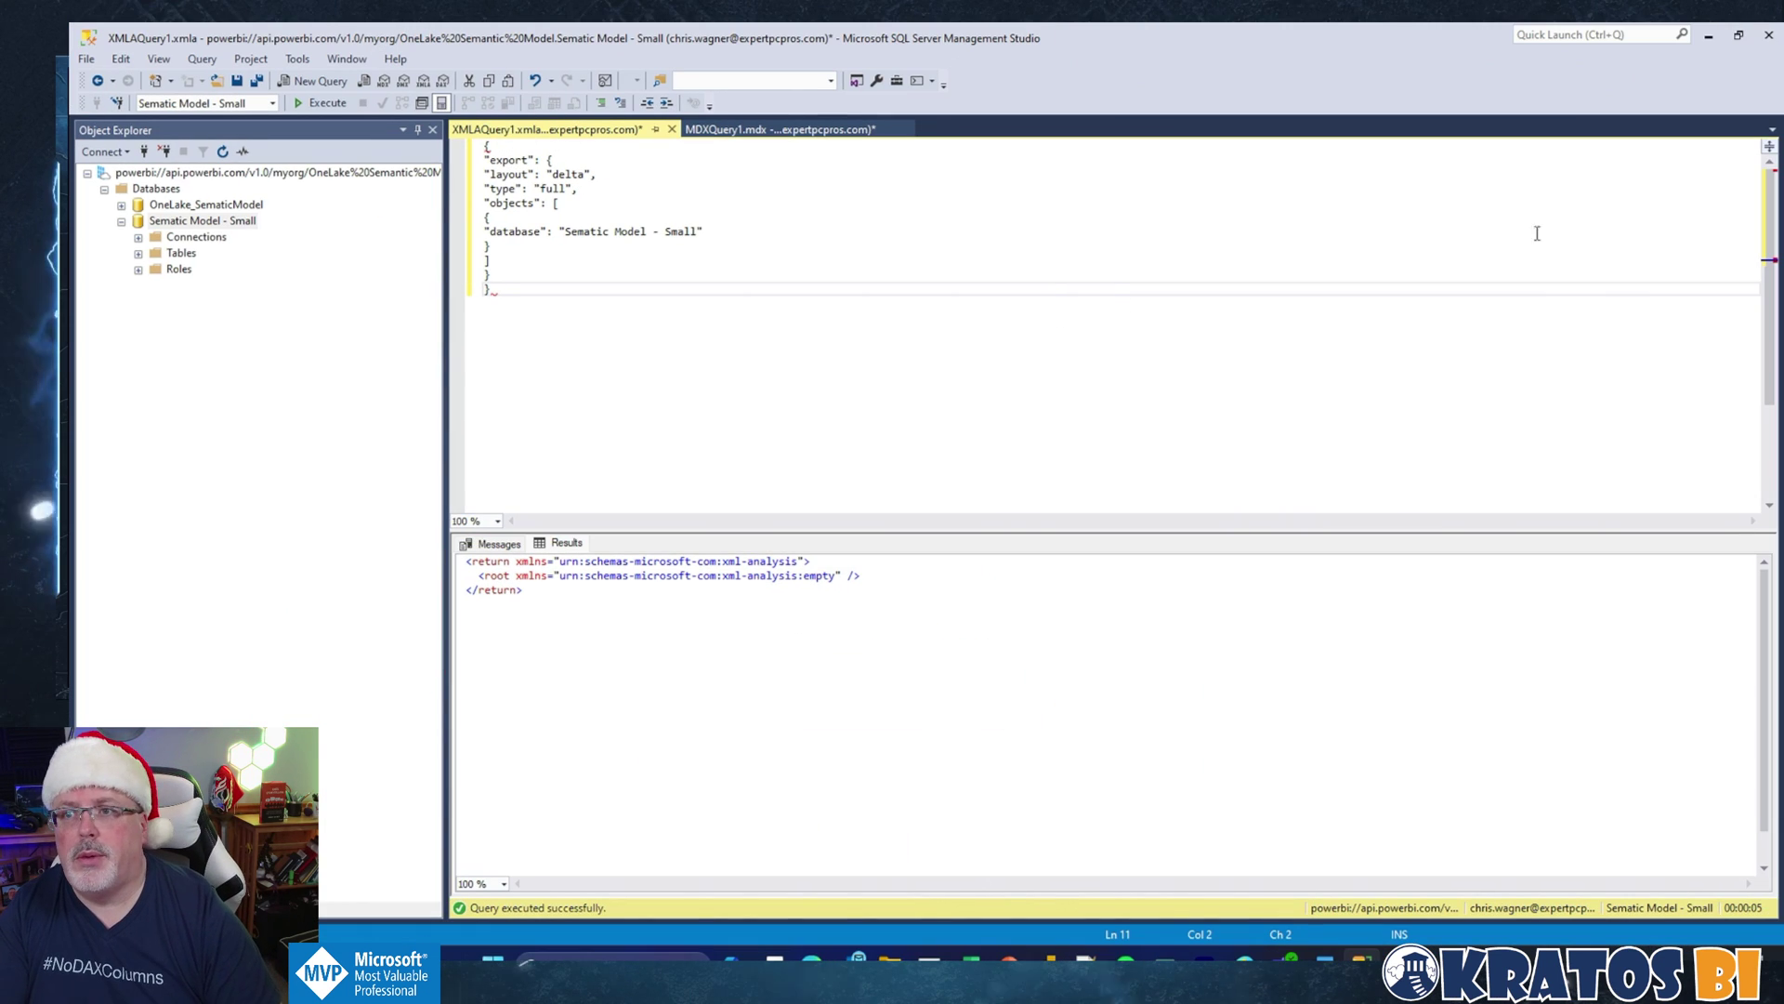
Step: Close the workspace settings and view the OneLake_SematicModel SQL analytics endpoint in the workspace list
left_click(1712, 41)
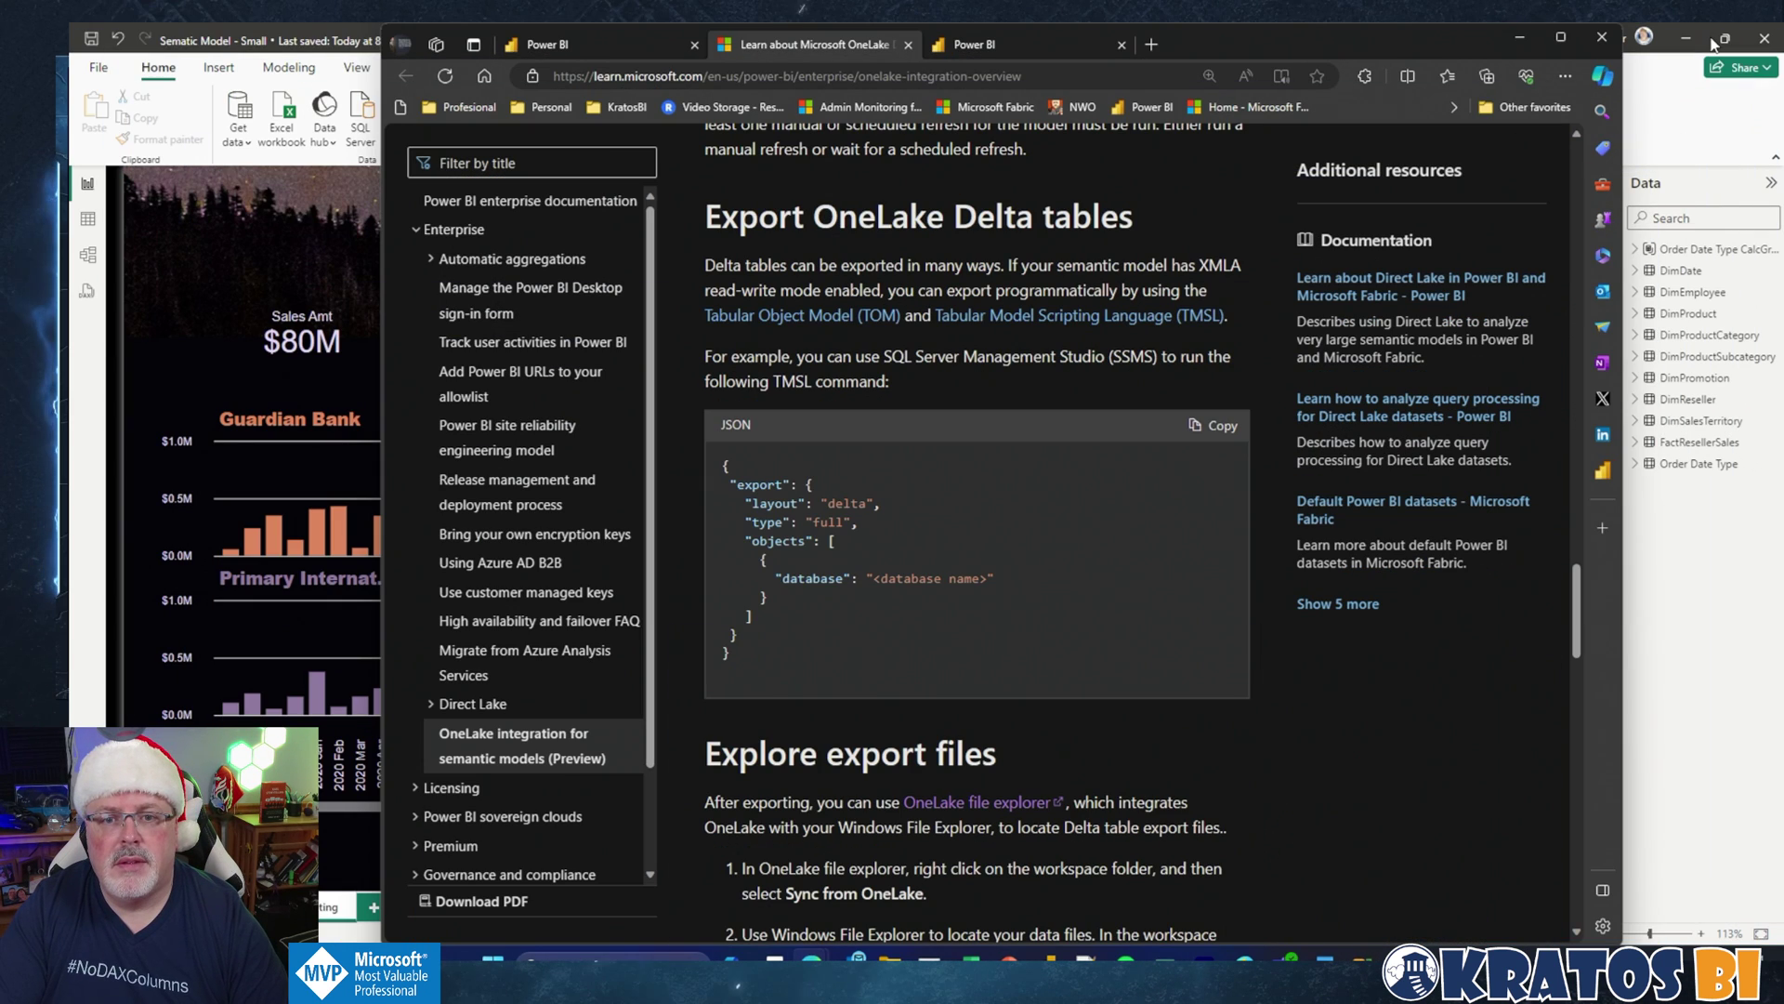
scroll(930, 464, "up", 2)
left_click(991, 47)
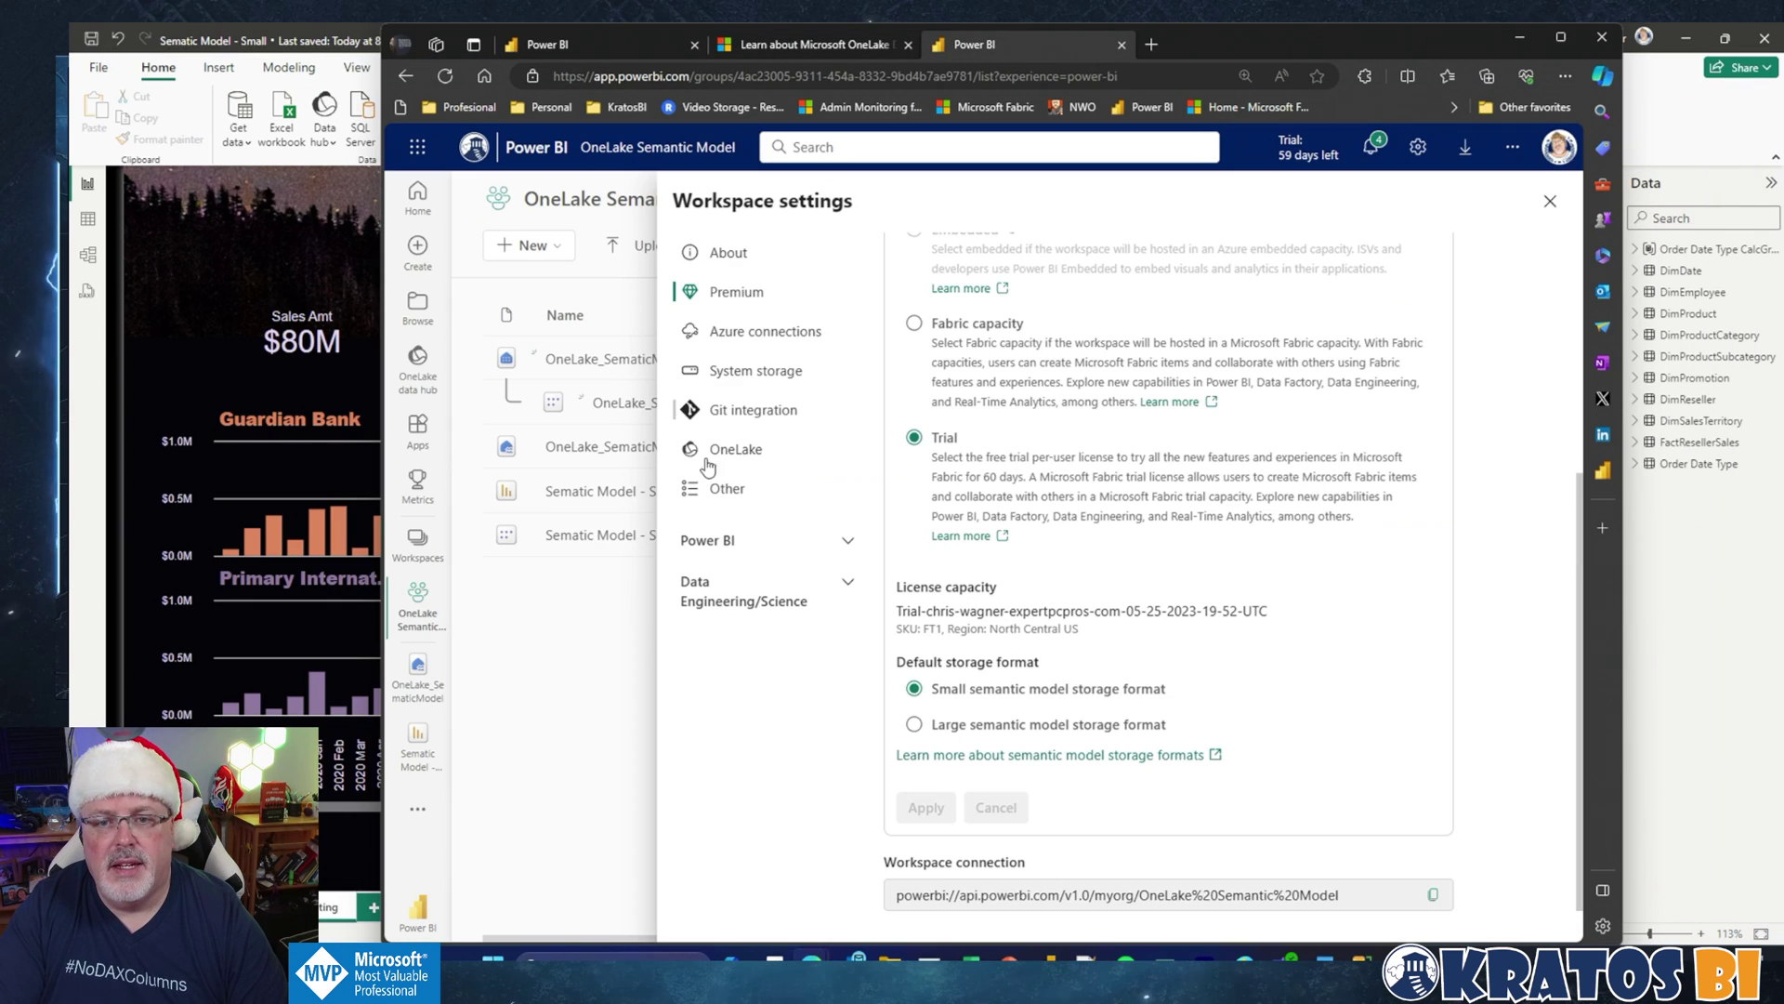
left_click(643, 48)
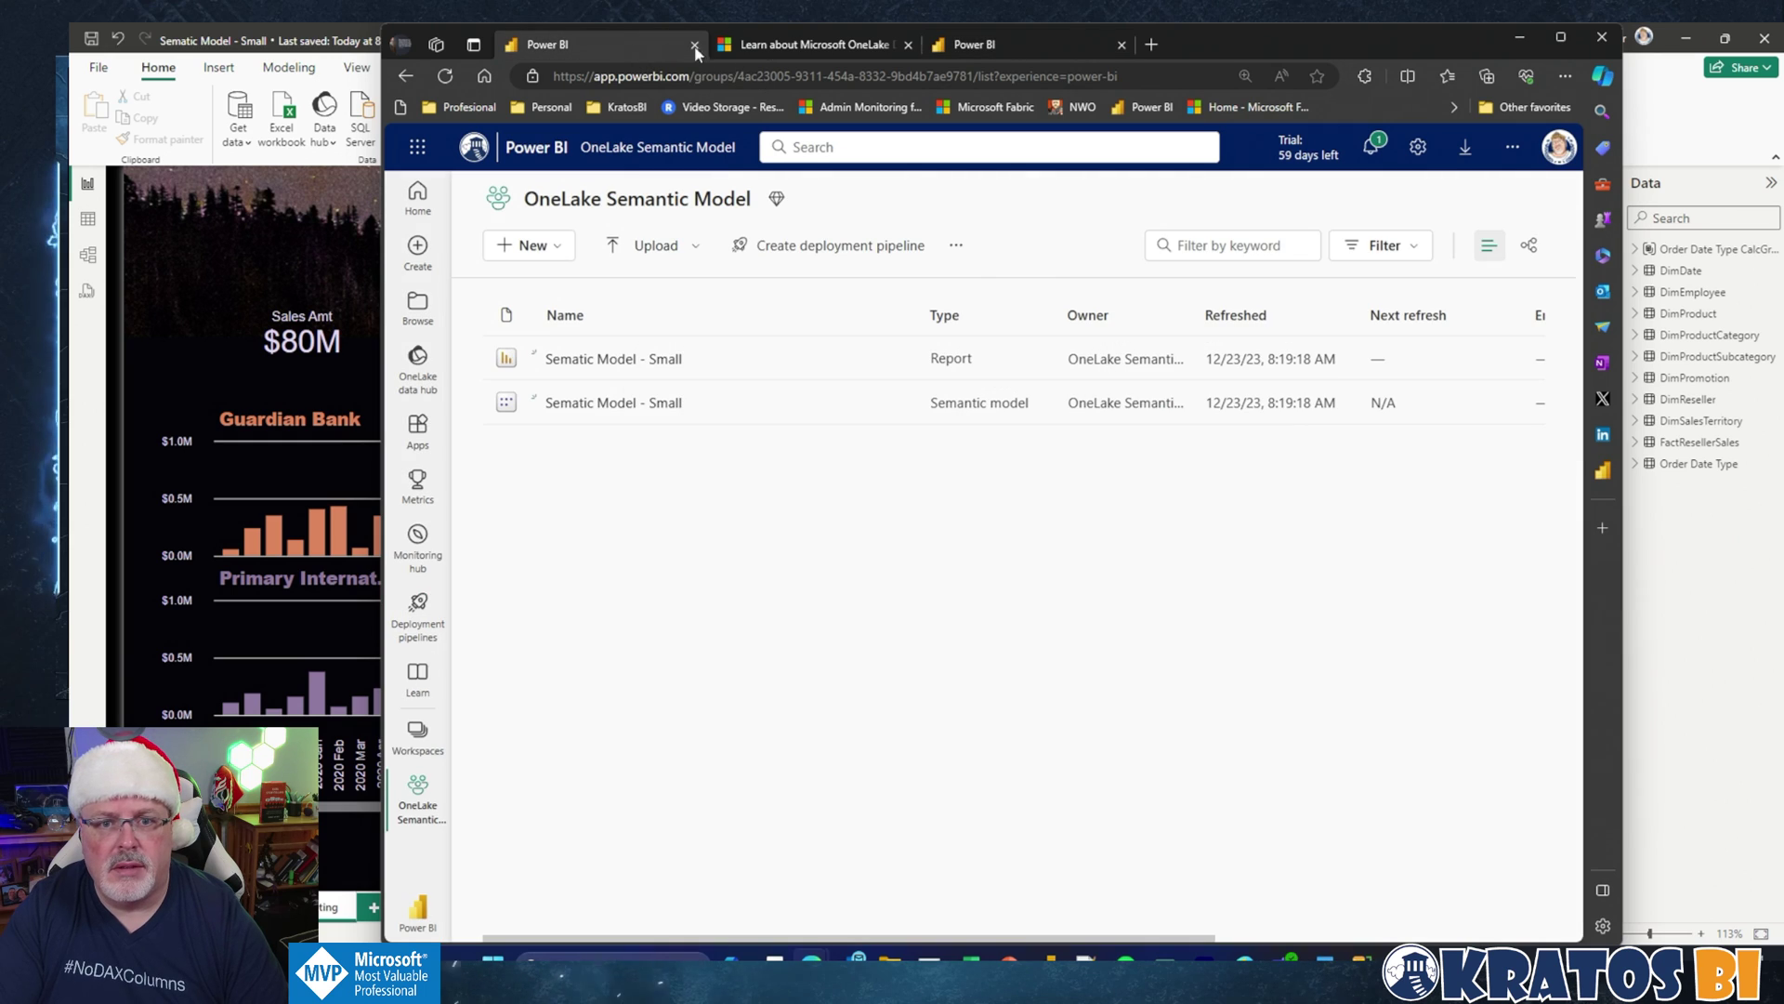
left_click(976, 44)
left_click(618, 554)
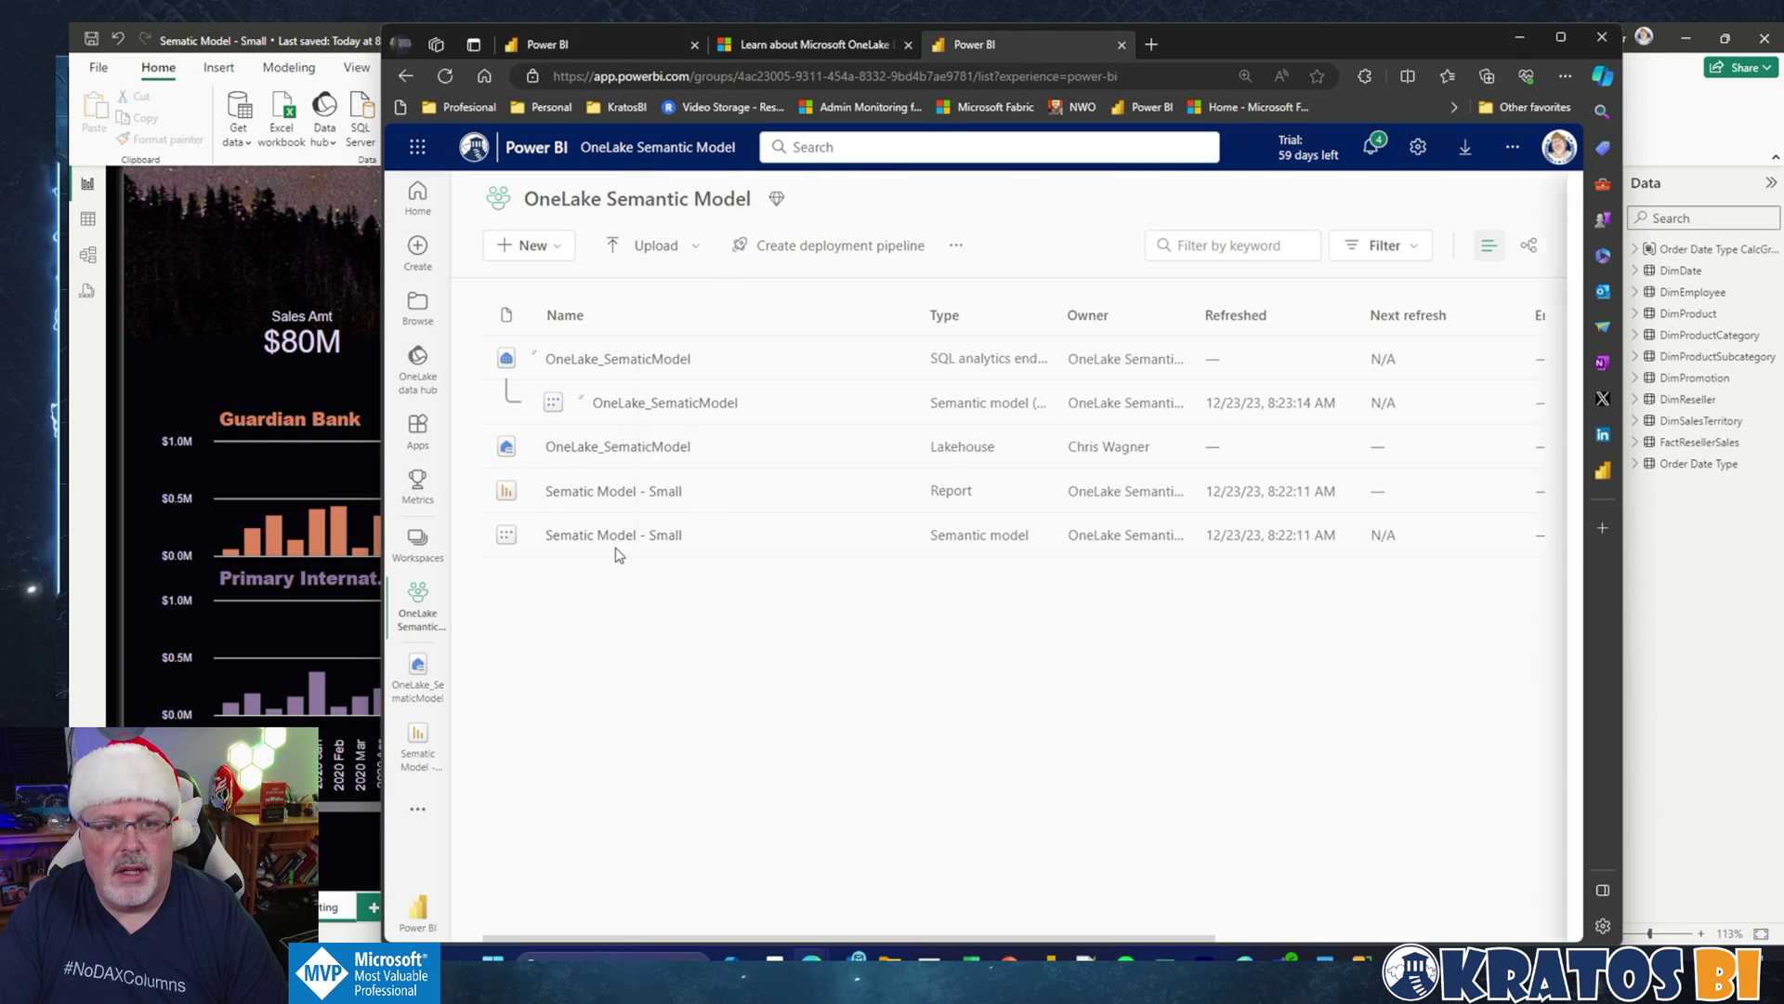
left_click(631, 368)
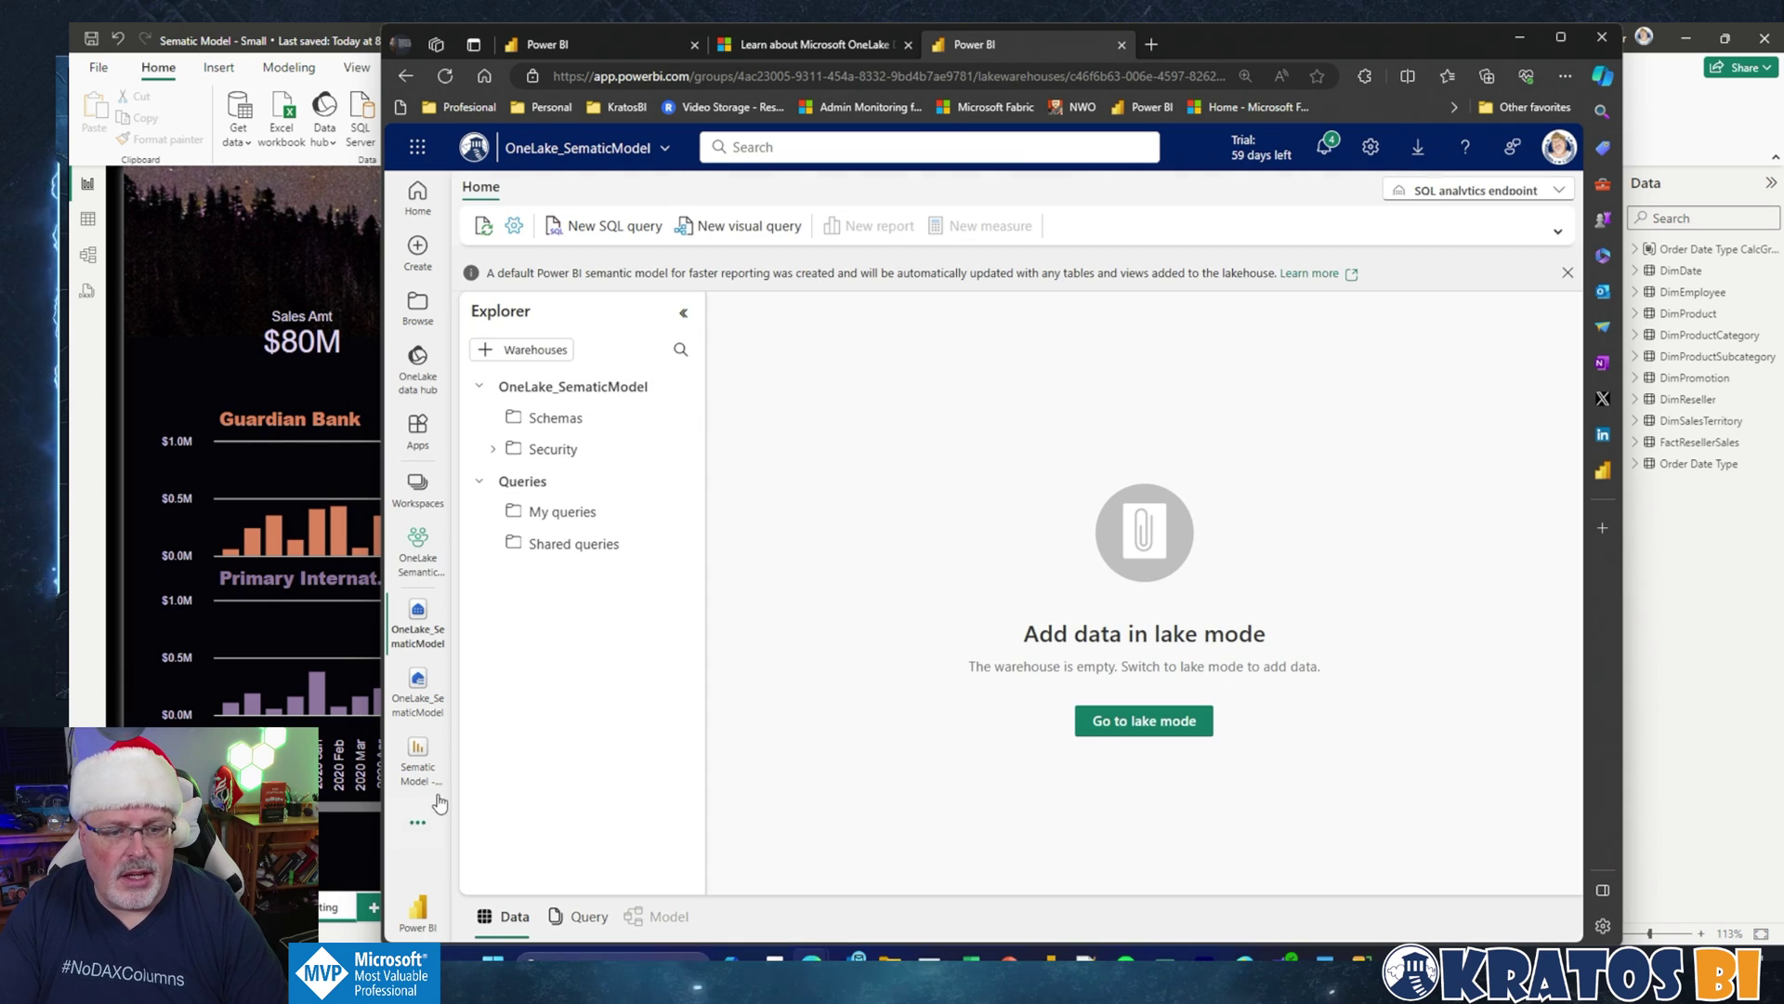
left_click(418, 556)
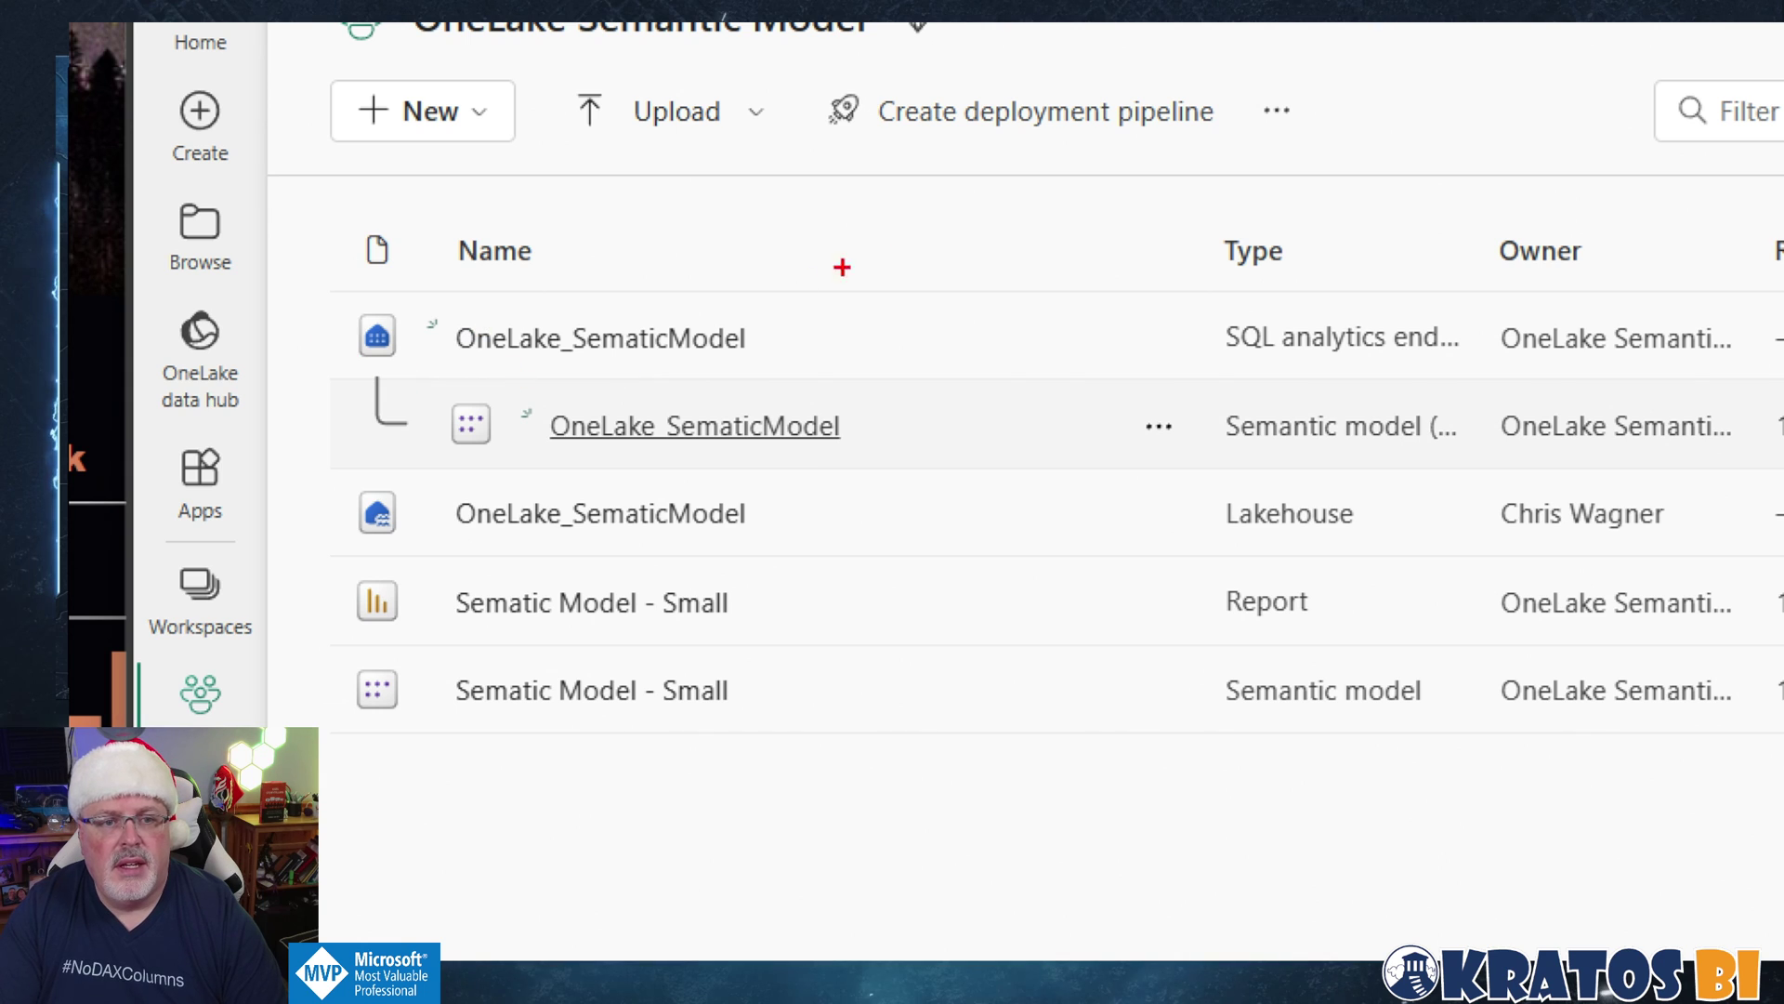
Step: Annotate the SQL analytics endpoint and OneLake_SematicModel lakehouse items in the workspace list
left_click_drag(942, 251, 791, 282)
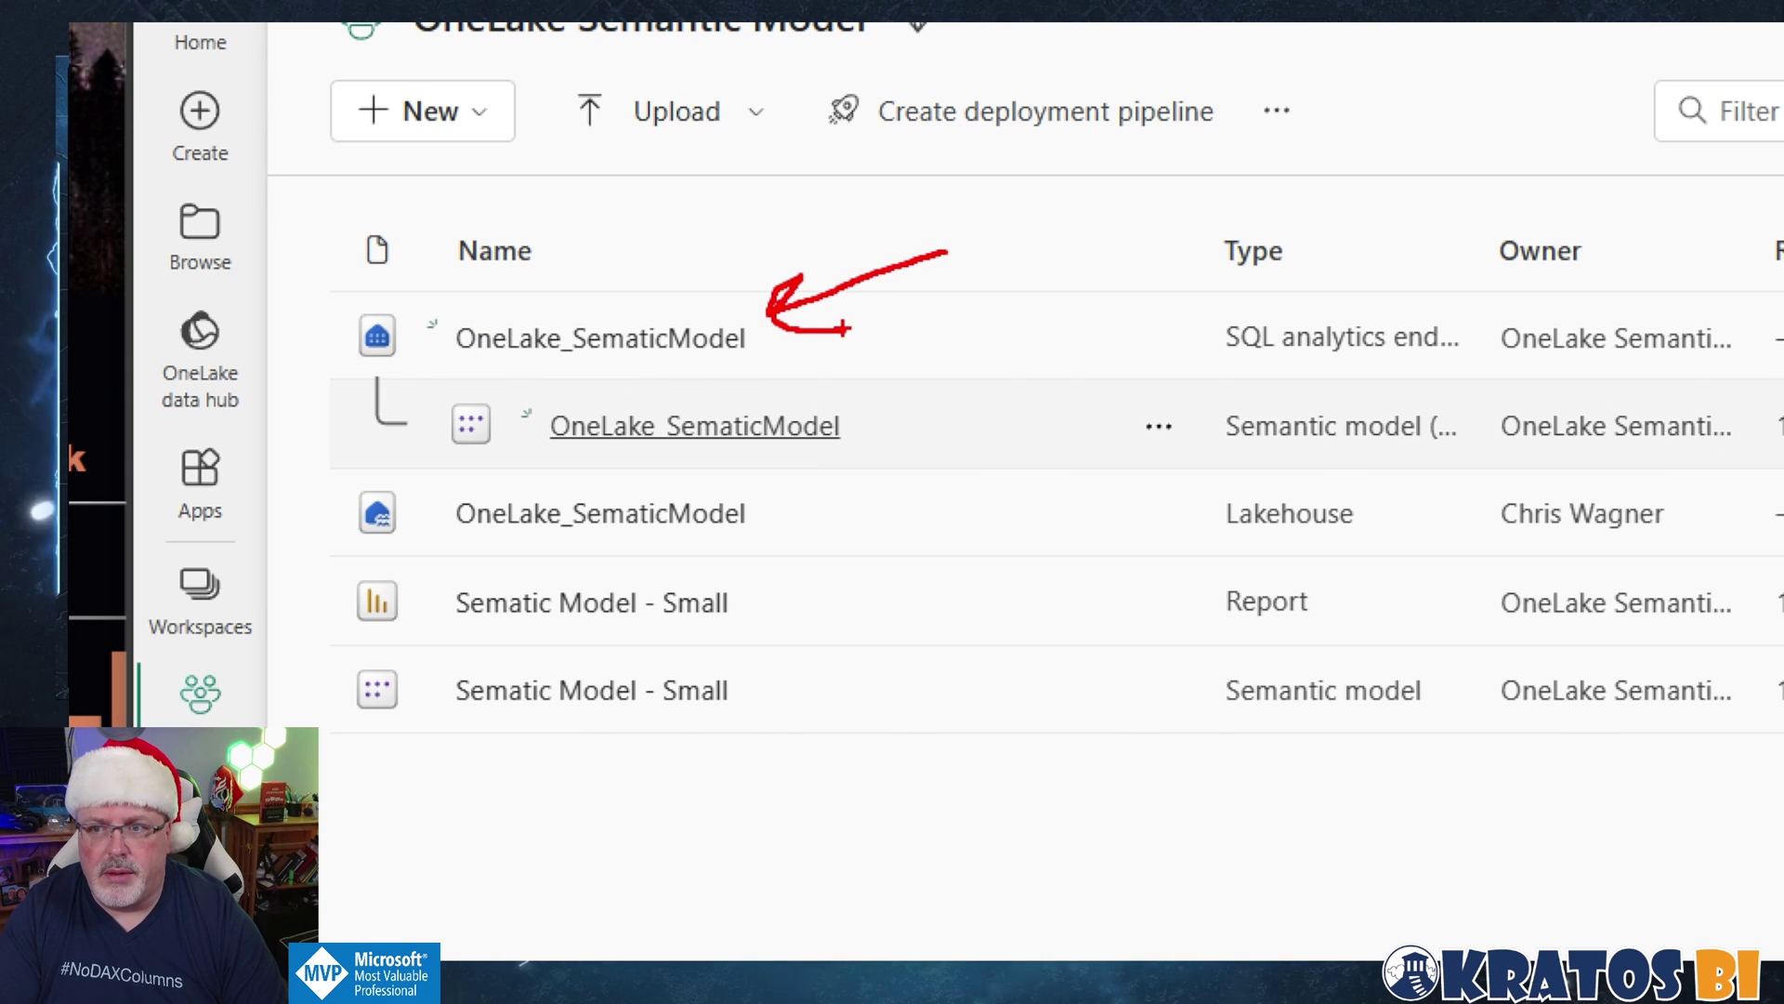
left_click_drag(815, 518, 974, 508)
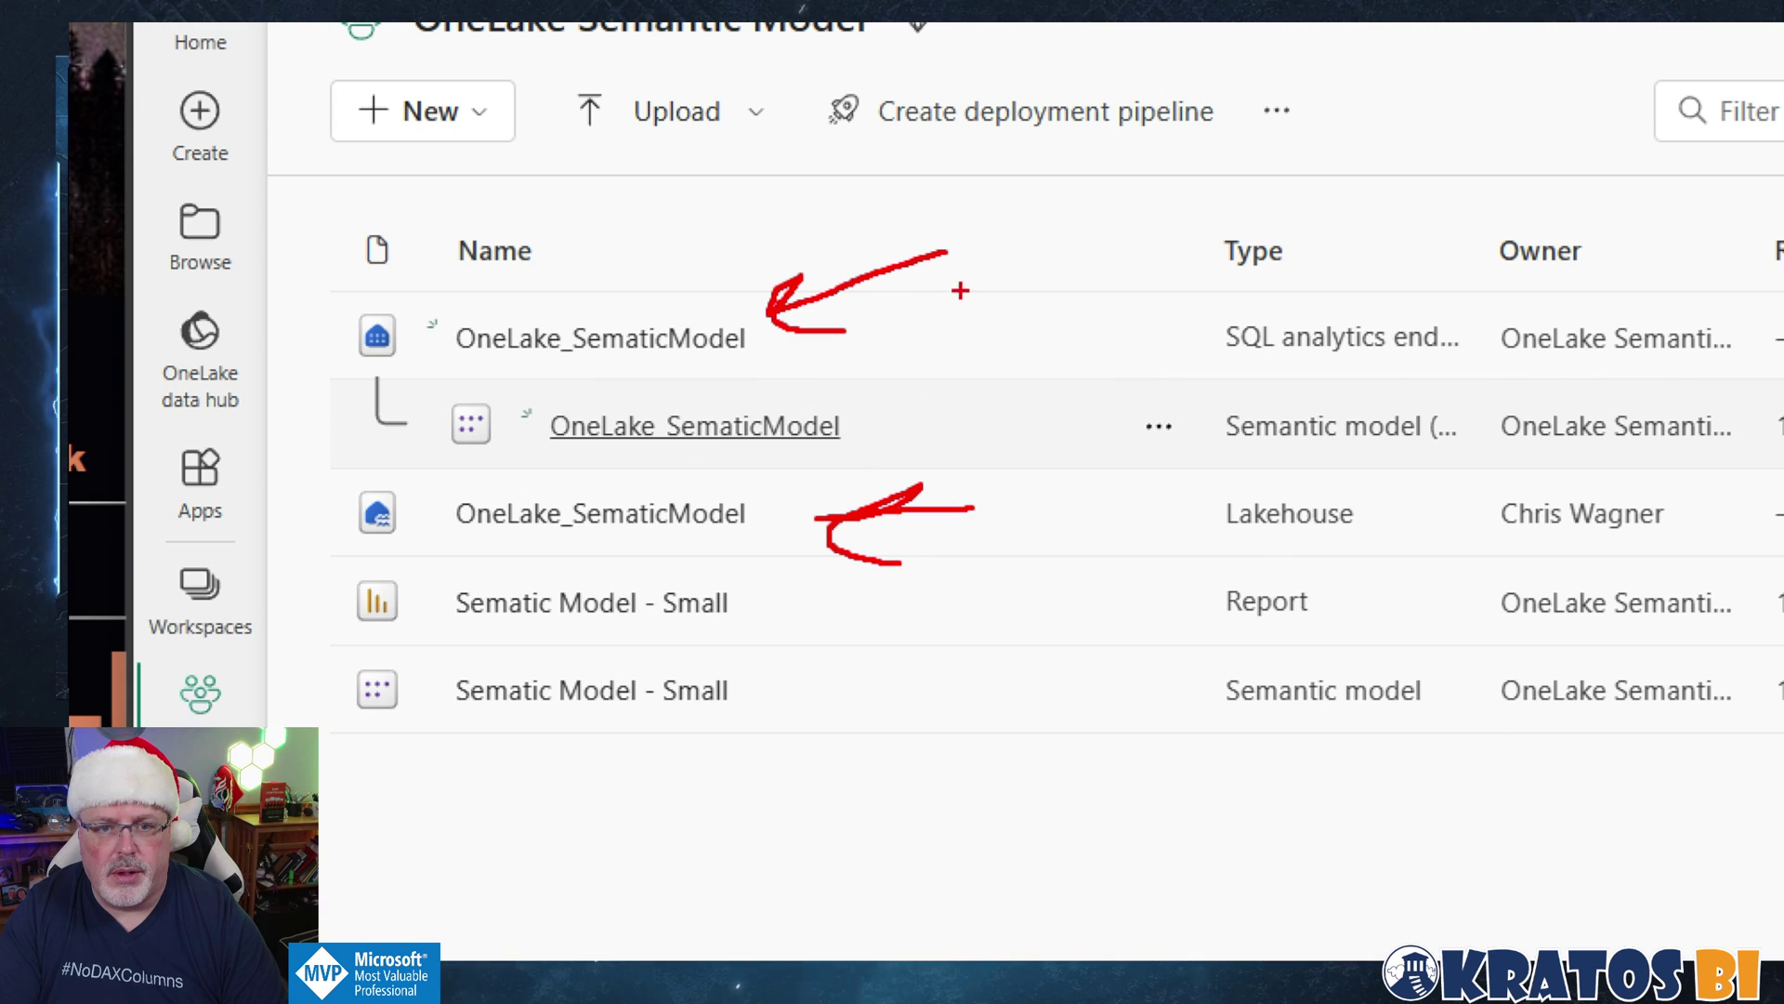
left_click_drag(972, 244, 957, 158)
mouse_move(1101, 200)
left_mouse_down()
mouse_move(1078, 265)
mouse_move(1106, 223)
left_mouse_up()
left_click_drag(1068, 223, 1111, 260)
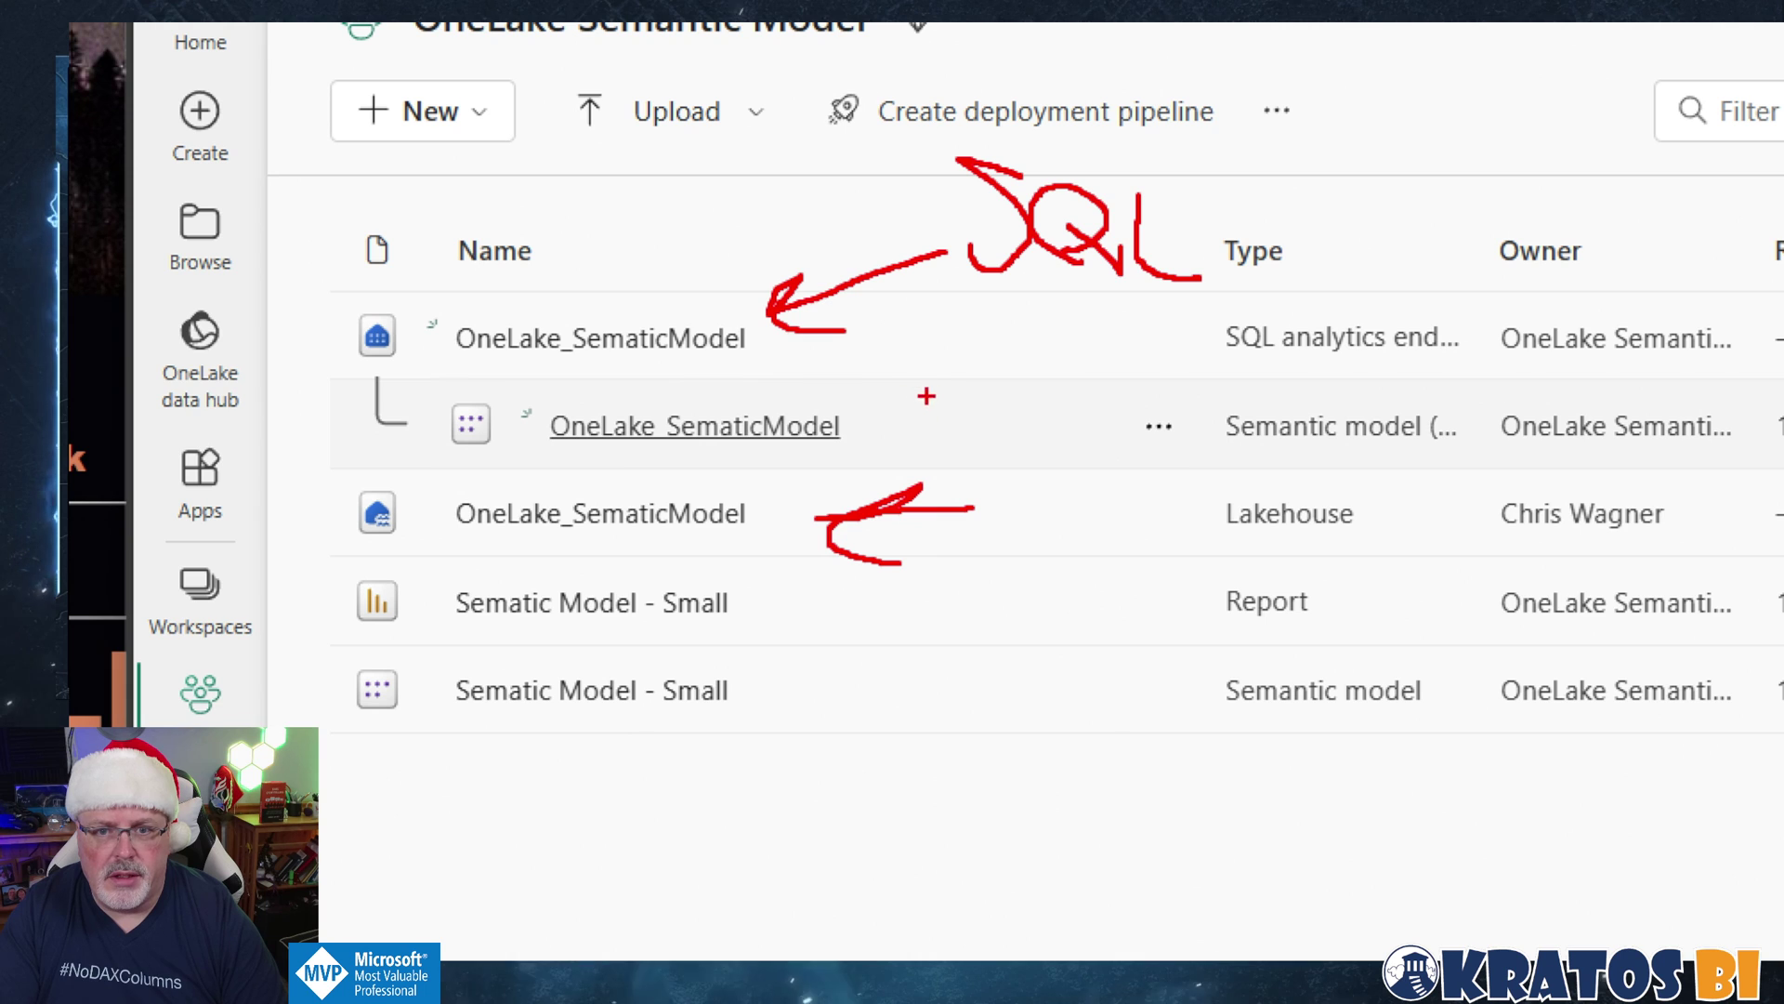
mouse_move(925, 400)
left_mouse_down()
mouse_move(1004, 395)
mouse_move(1001, 348)
left_mouse_up()
mouse_move(1042, 441)
left_mouse_down()
mouse_move(1124, 352)
mouse_move(1133, 413)
left_mouse_up()
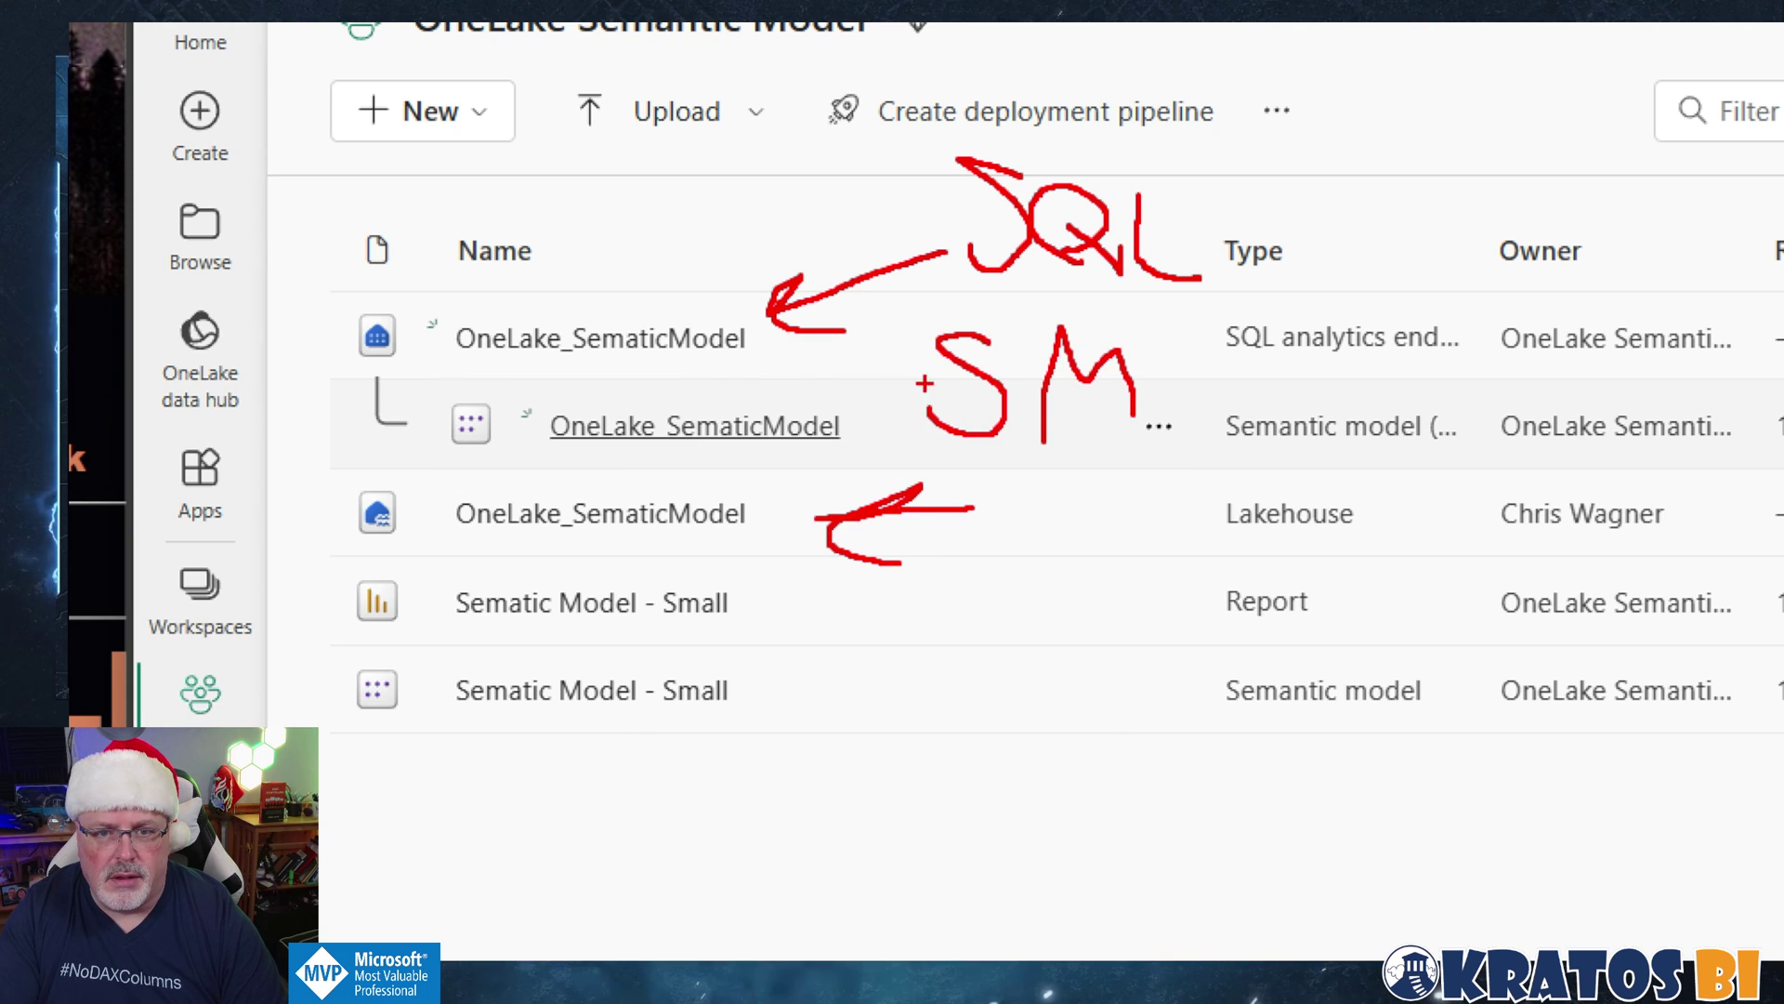
left_click_drag(934, 381, 846, 382)
left_click_drag(896, 364, 891, 398)
key("Escape")
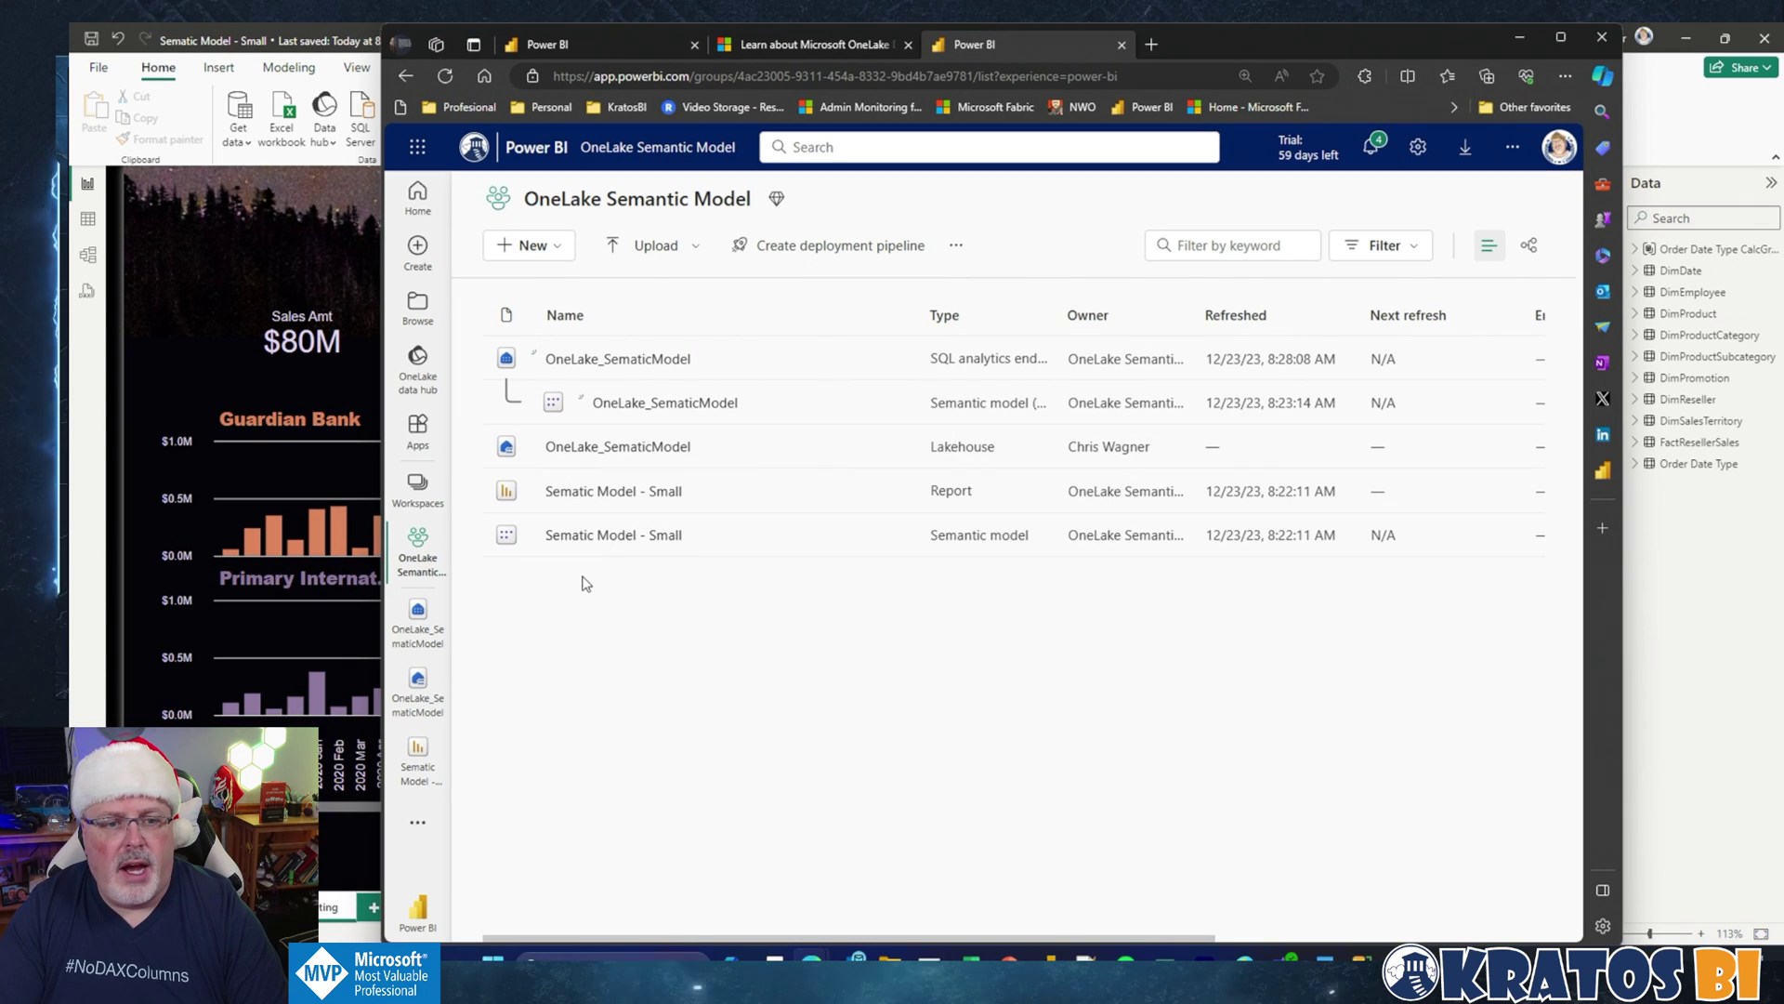
Step: Start a OneLake shortcut under the OneLake_SematicModel lakehouse Tables, sourcing from Sematic Model - Small
left_click(418, 683)
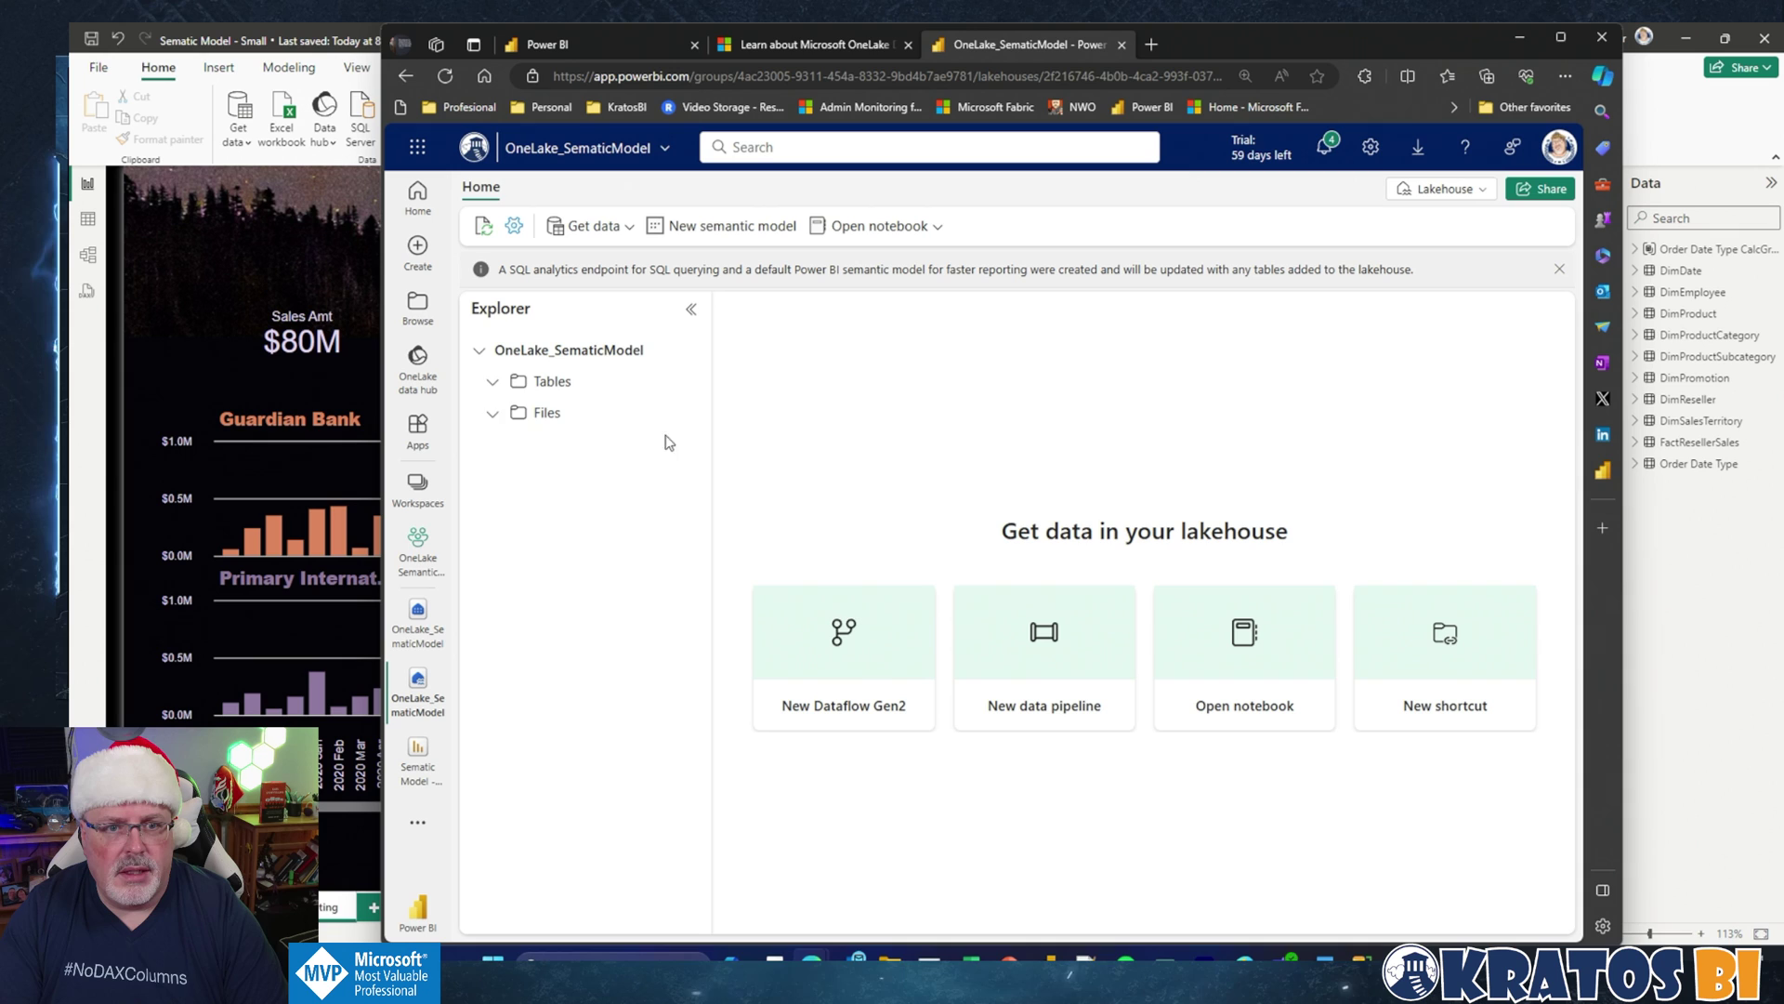
left_click(681, 381)
left_click(723, 417)
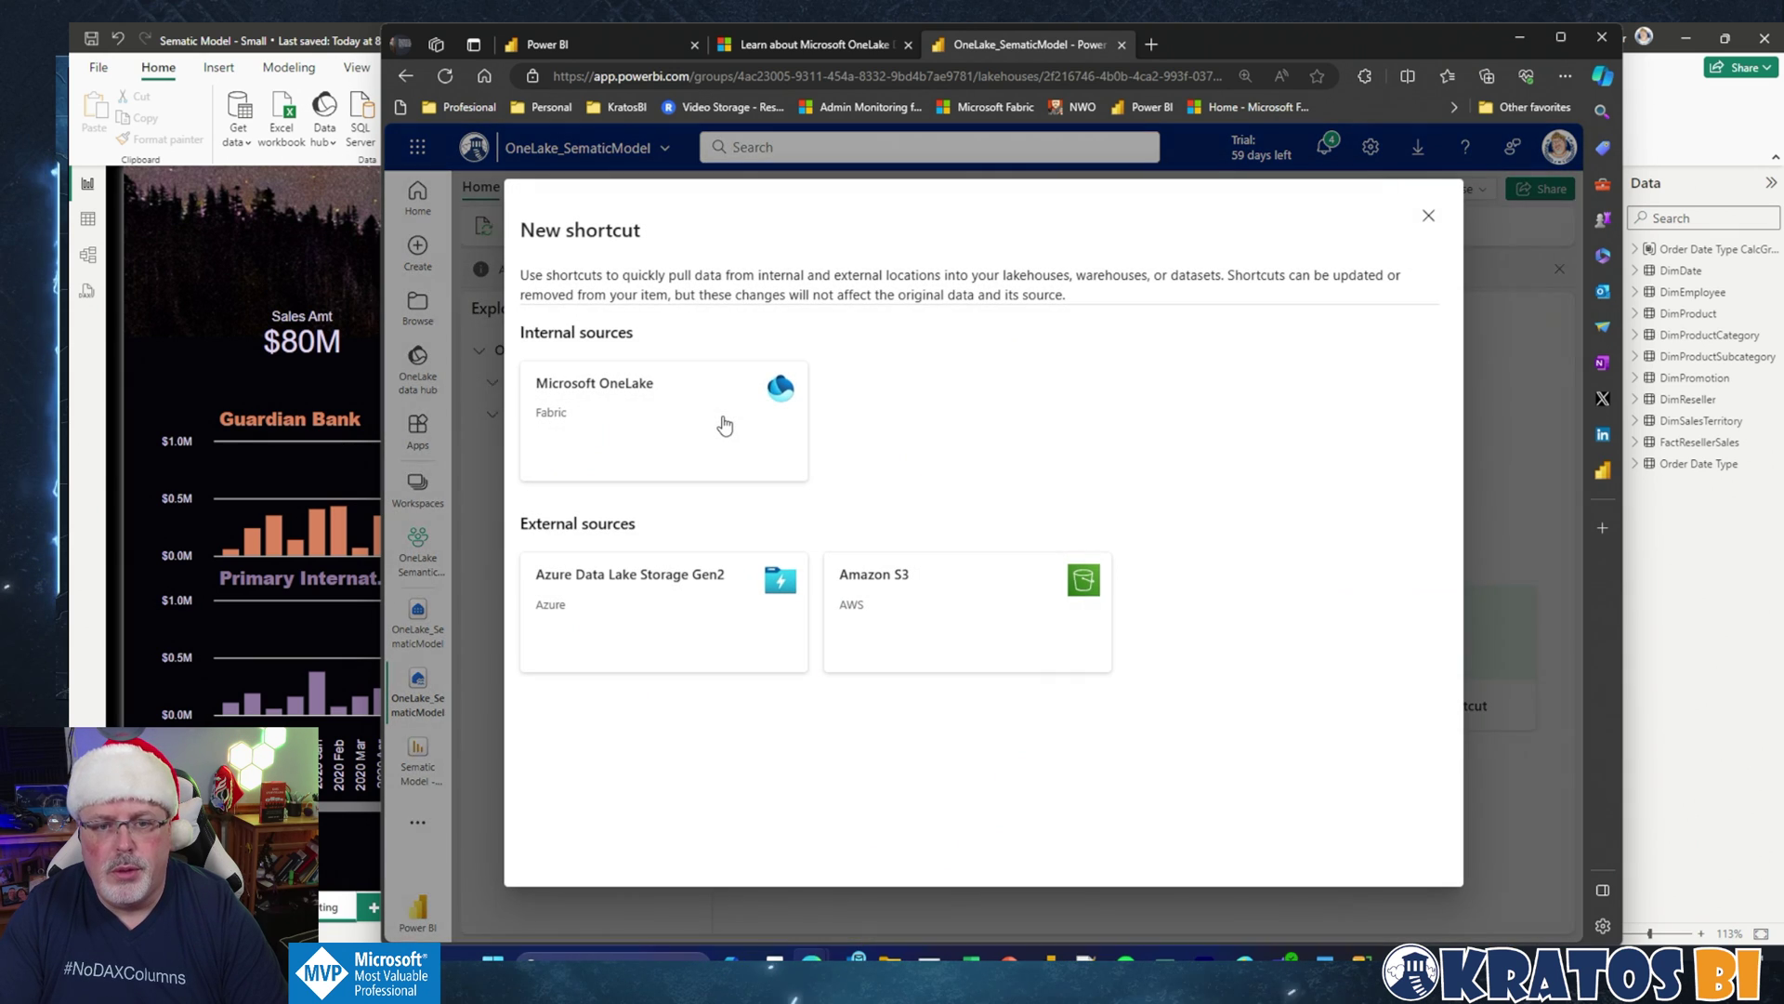
left_click(724, 424)
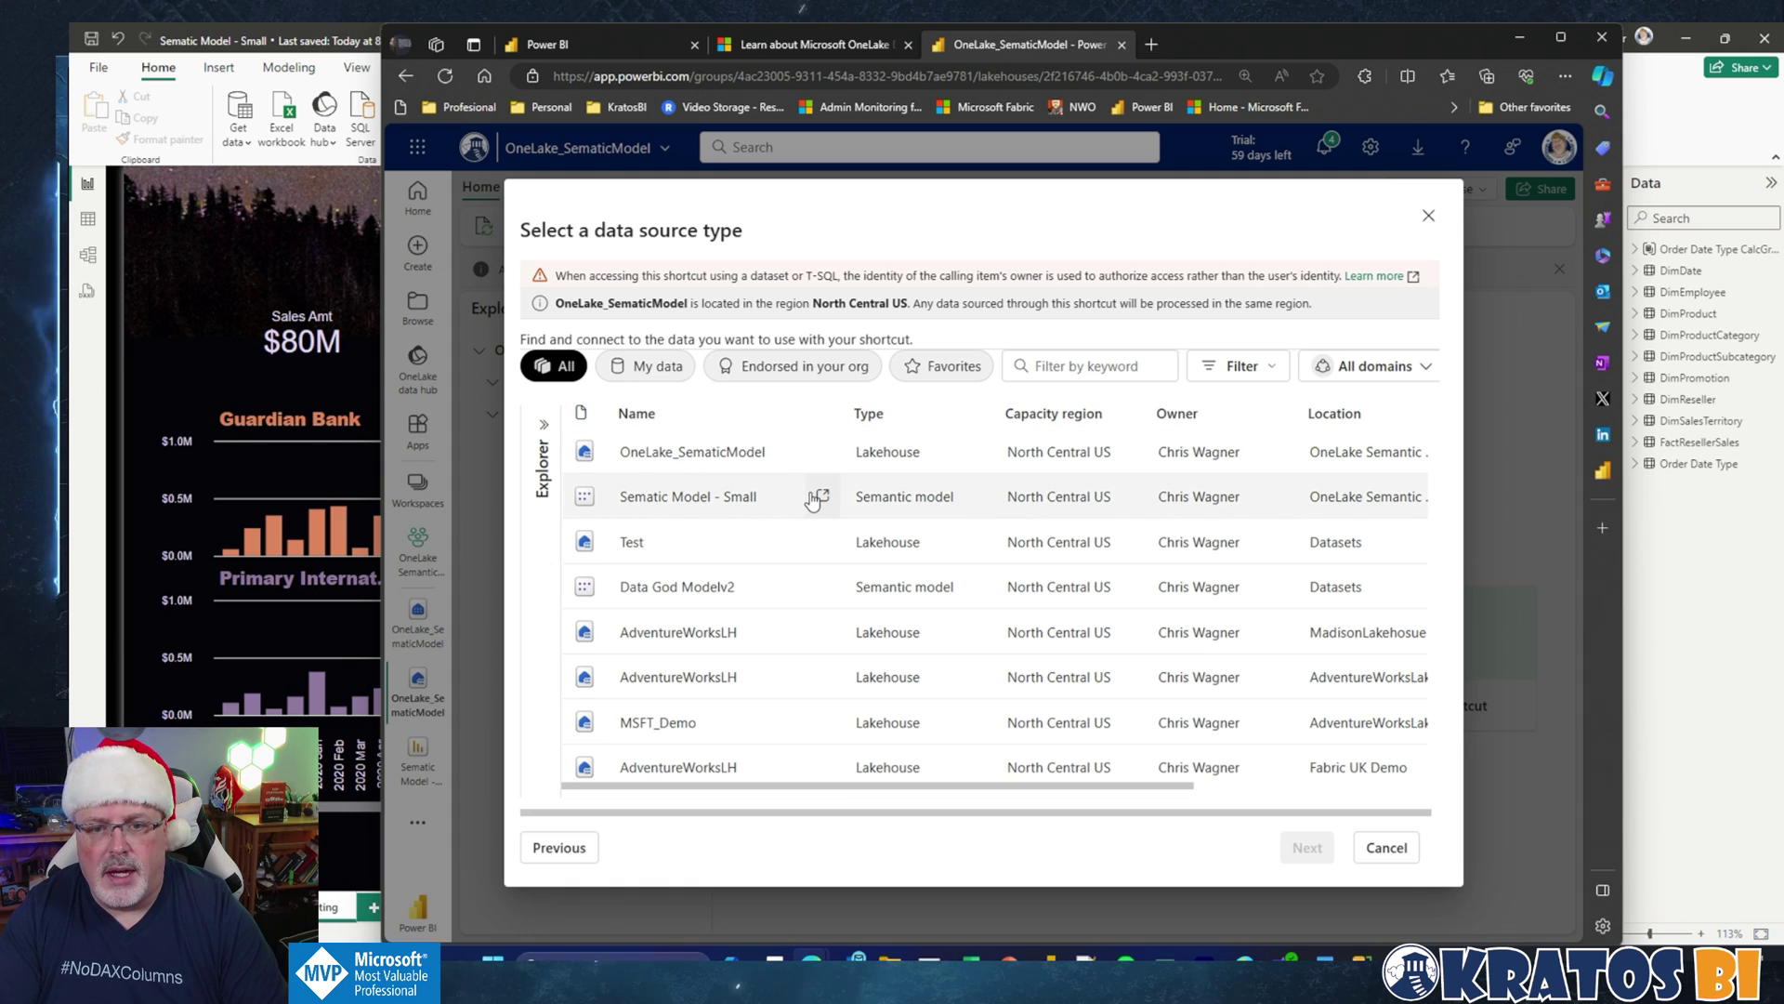
left_click(1266, 505)
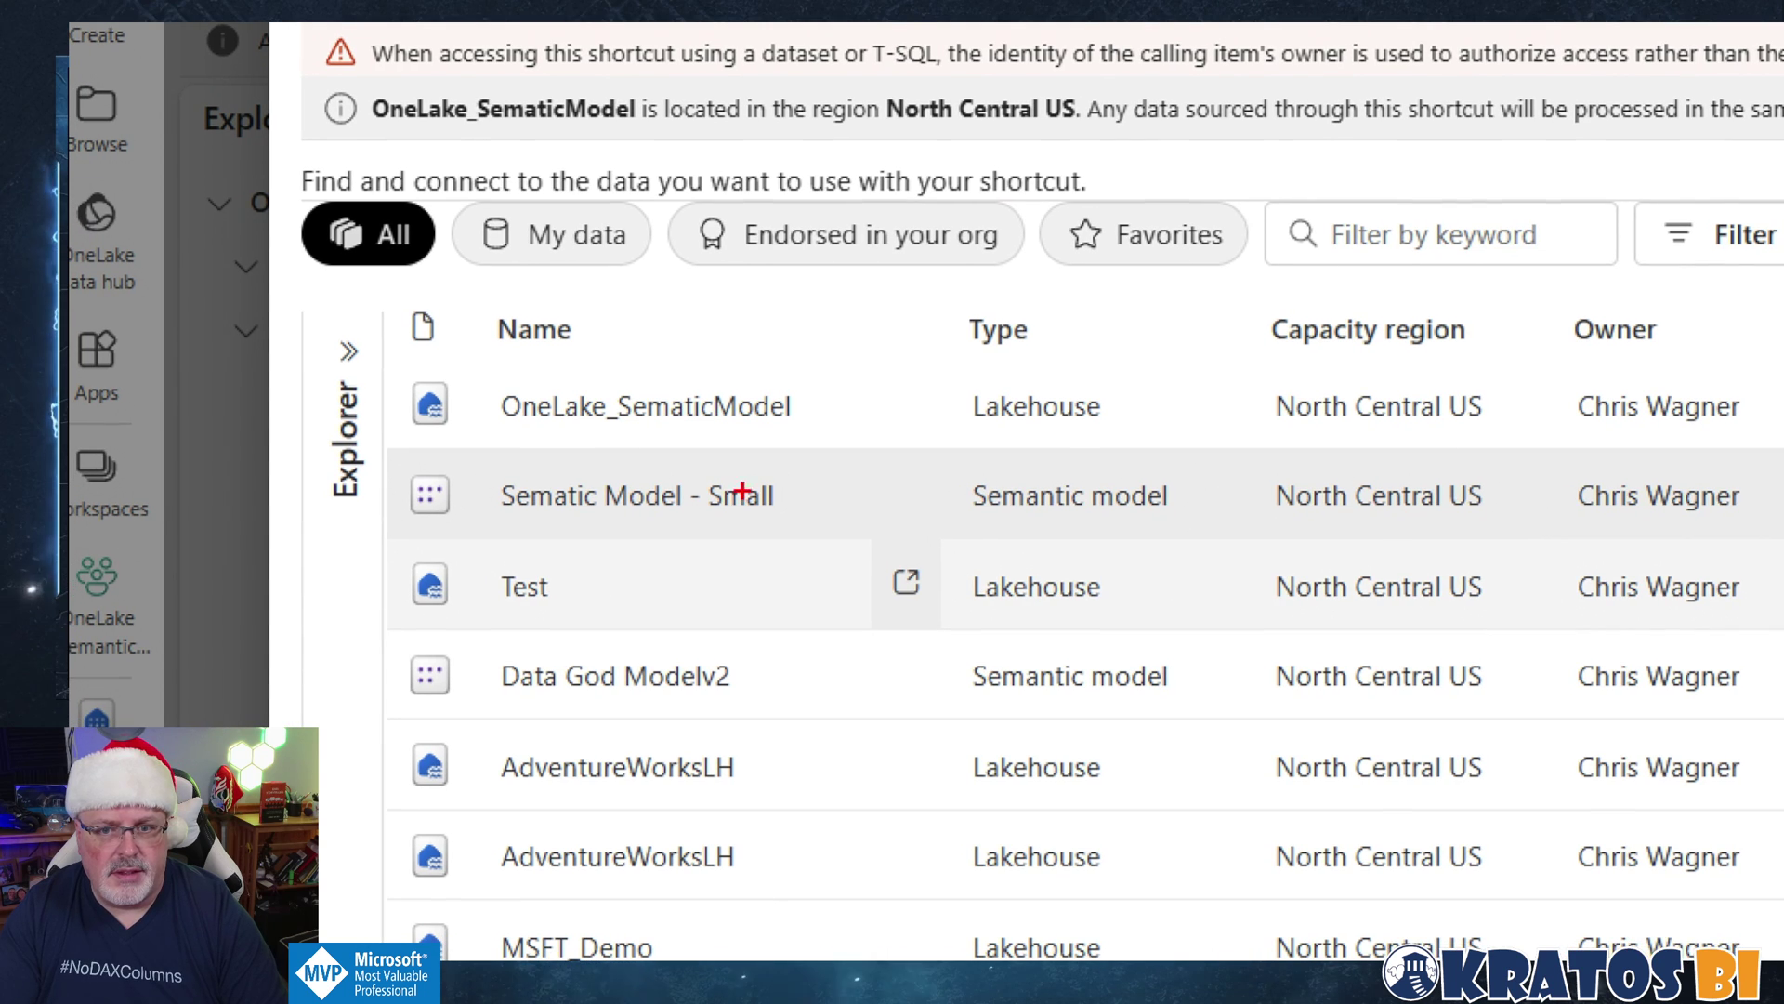
left_click_drag(938, 448, 796, 489)
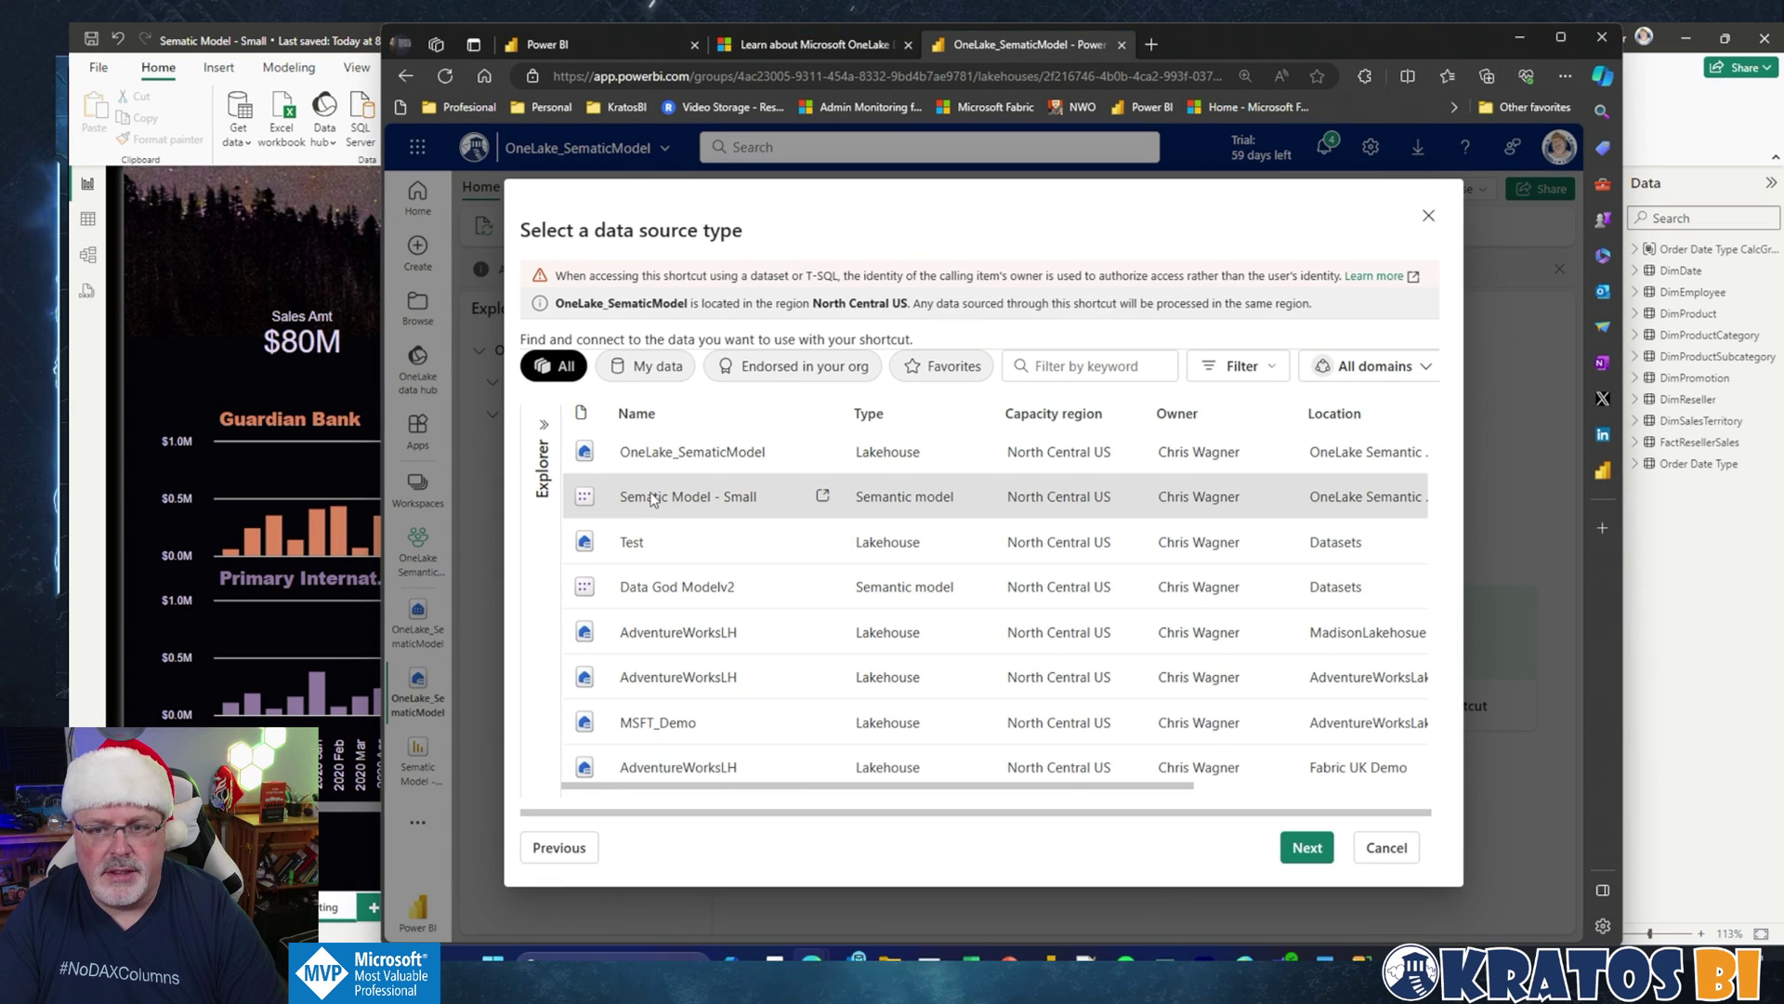
left_click(1308, 849)
Step: Select all ten model tables, DimDate through Order Date Type, and continue to review
left_click(550, 448)
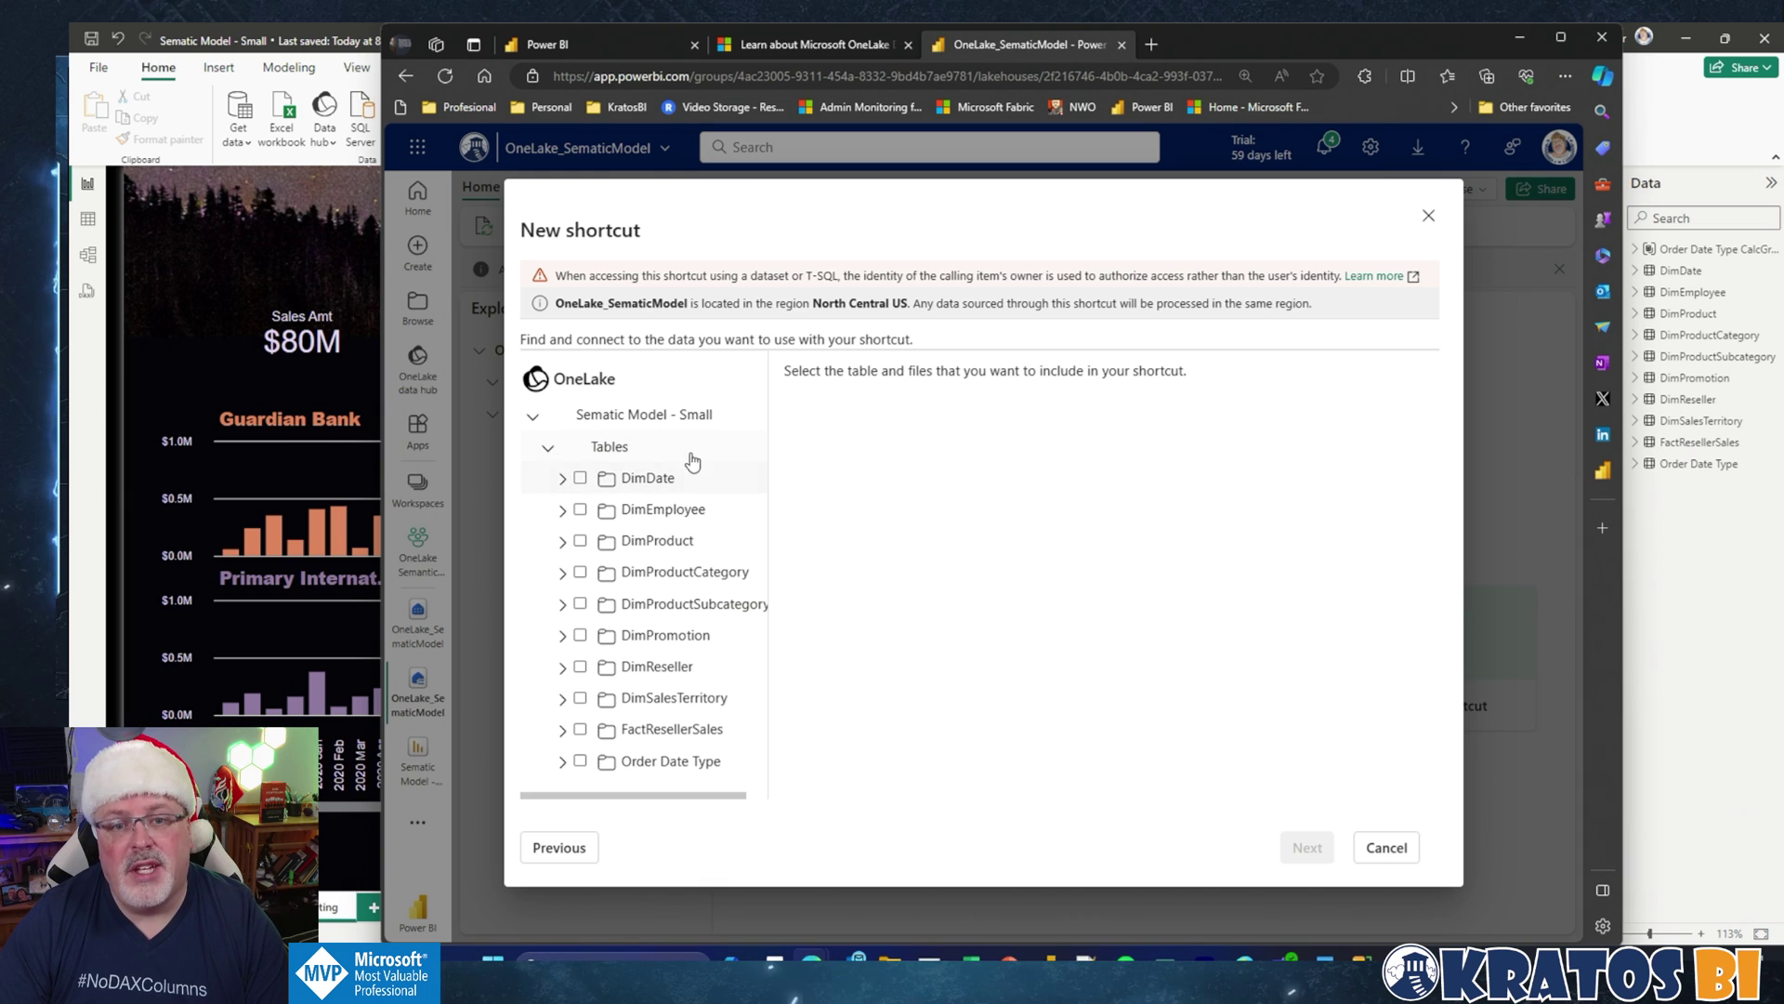
left_click(581, 479)
left_click(581, 510)
left_click(581, 541)
left_click(581, 573)
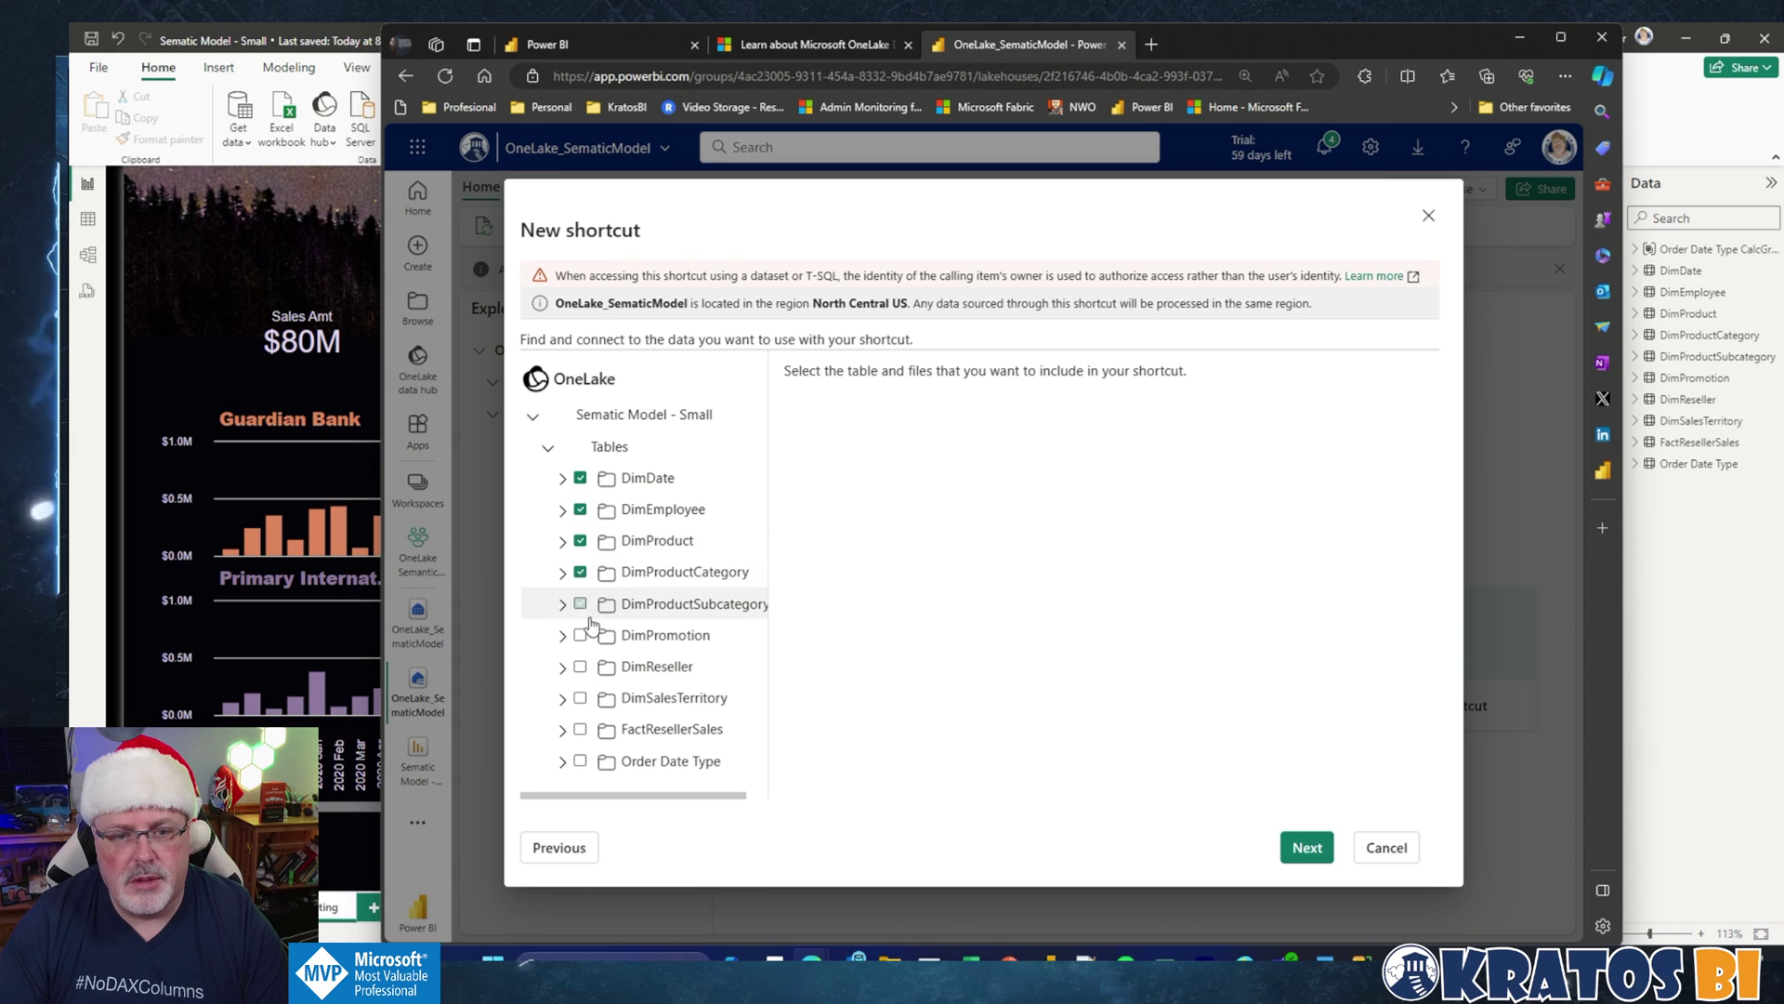
left_click(581, 604)
left_click(580, 636)
left_click(581, 667)
left_click(580, 698)
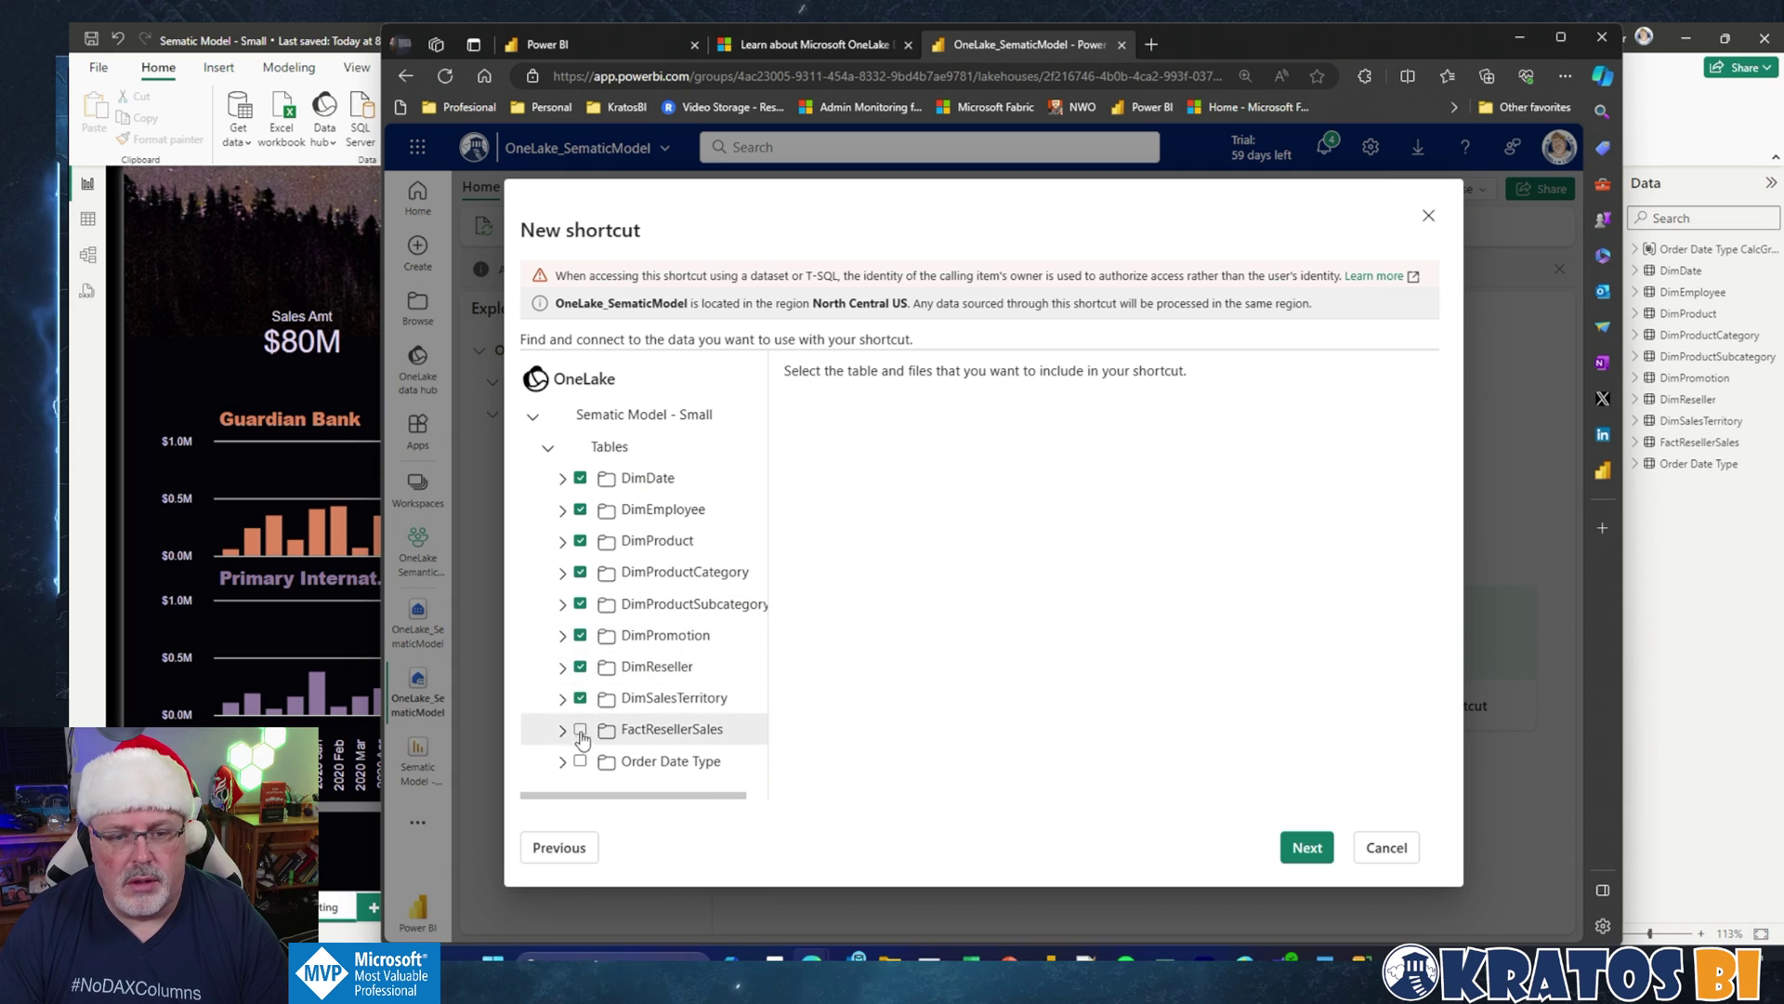
left_click(581, 729)
left_click(581, 761)
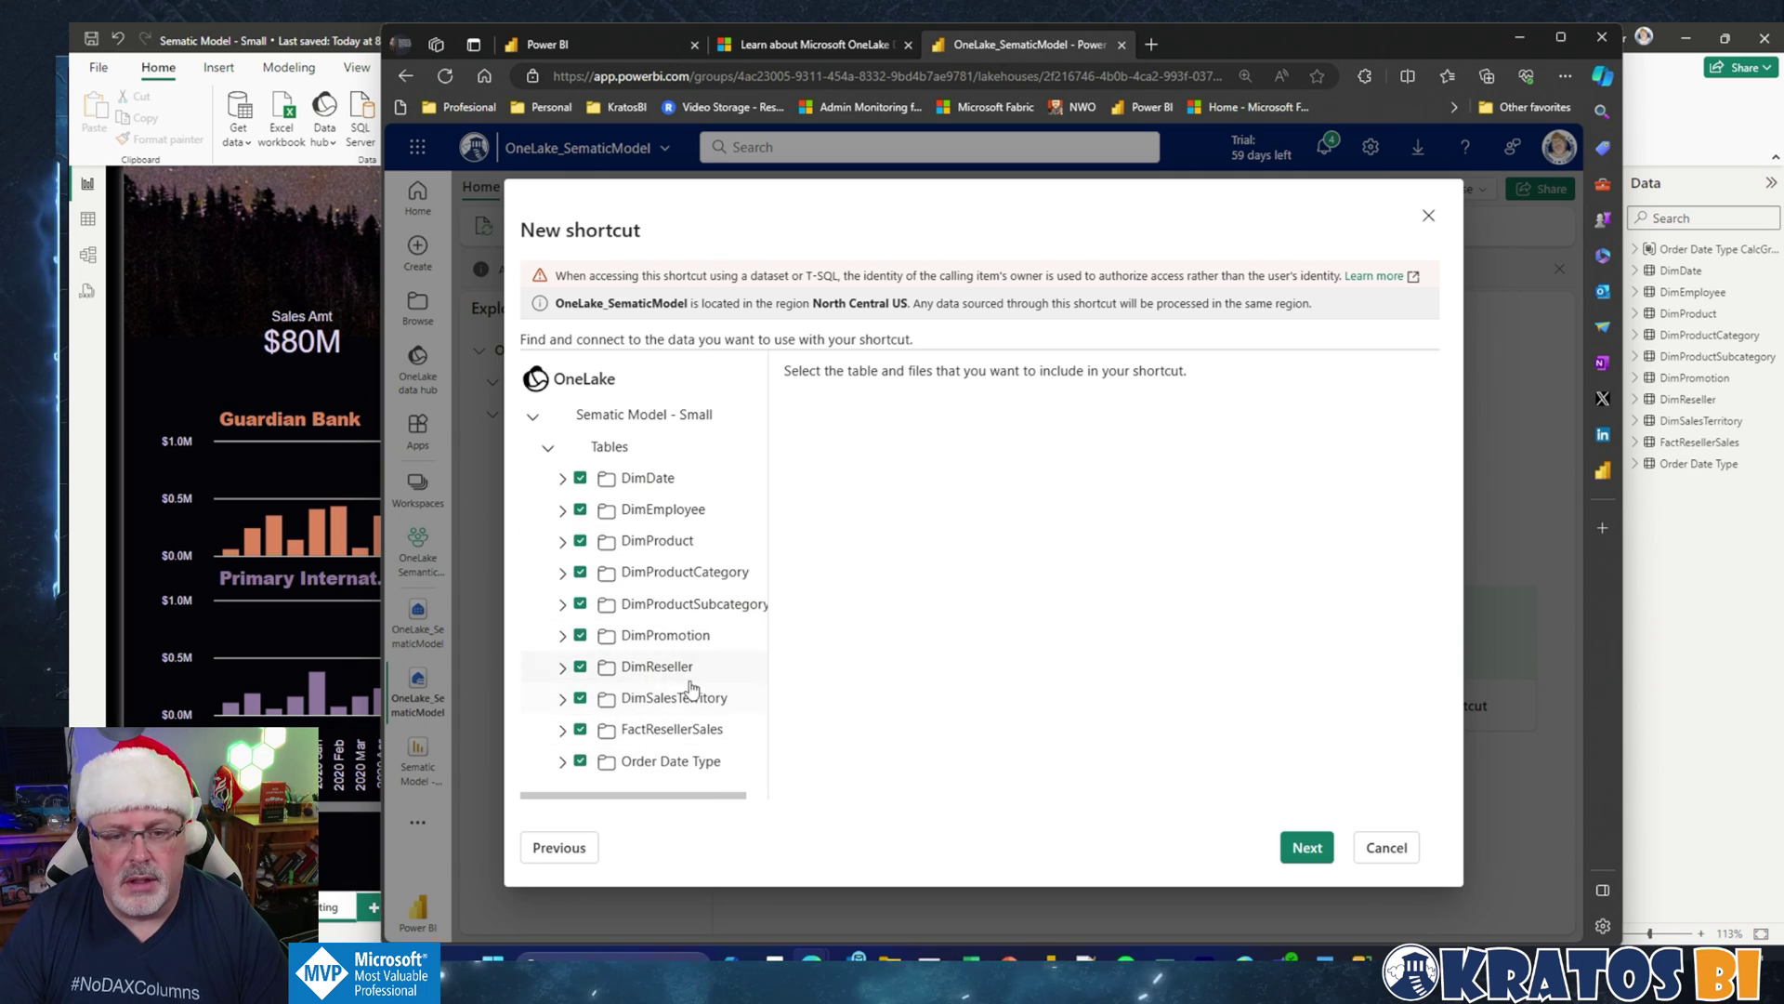
left_click(1309, 848)
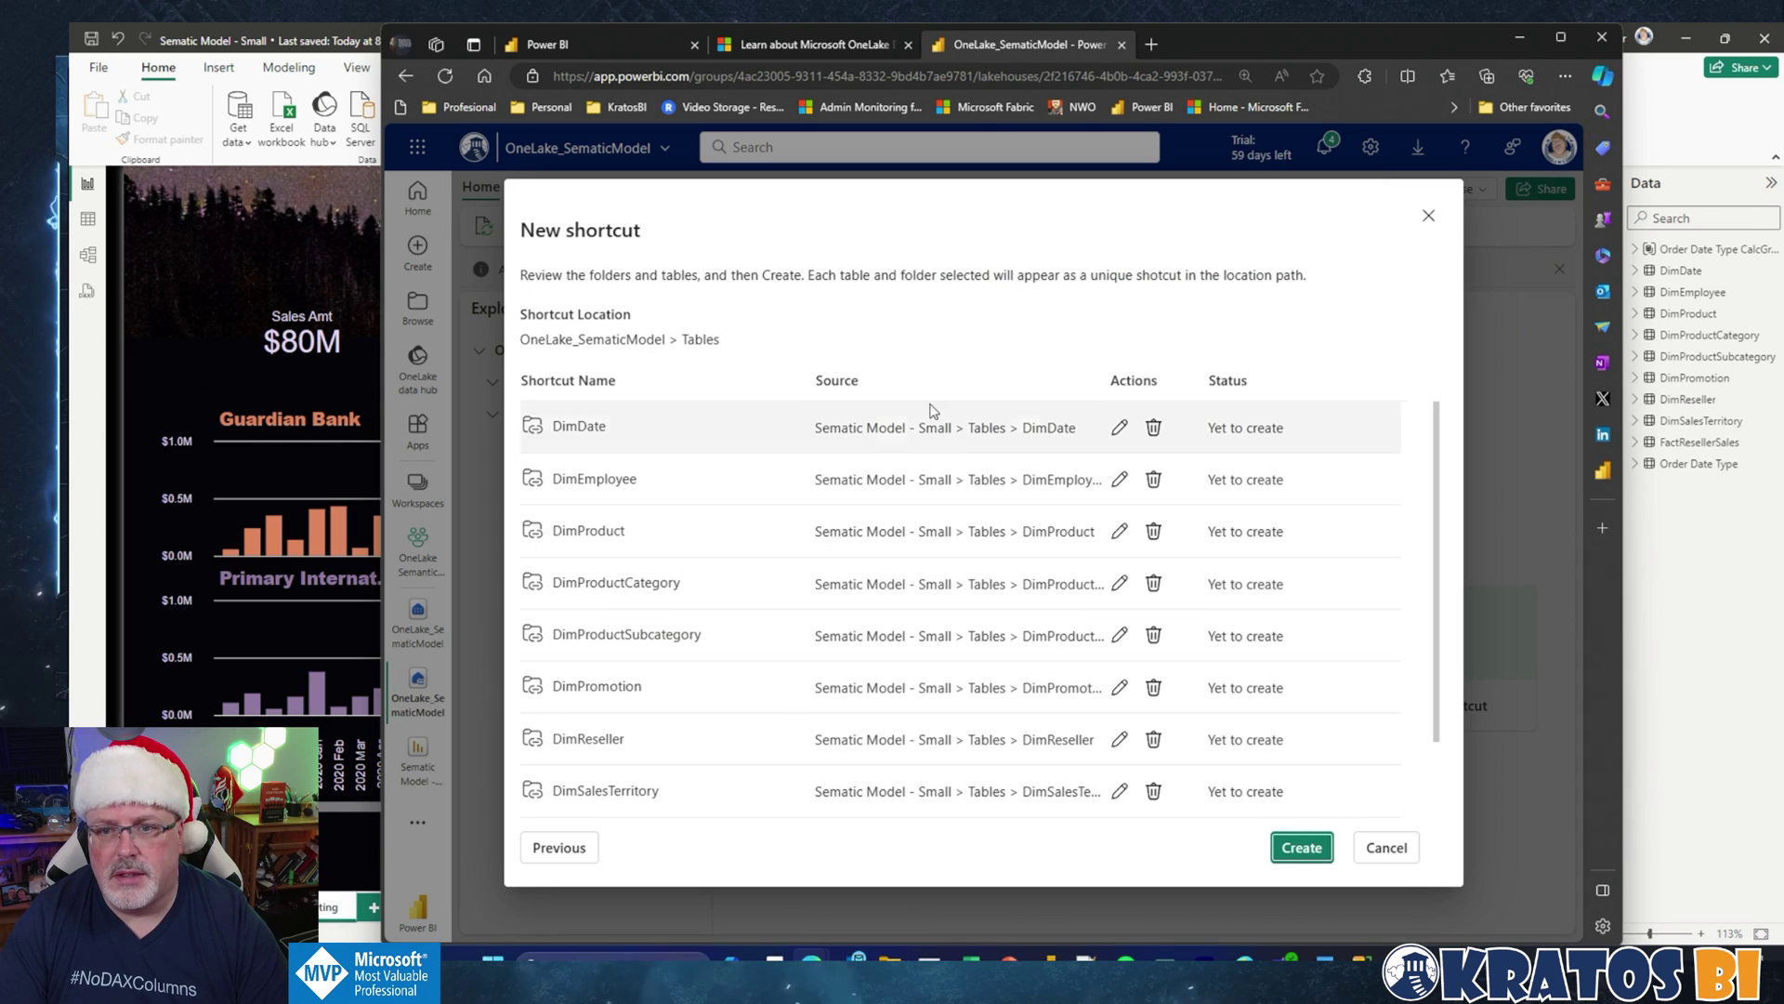
Step: Create all ten table shortcuts with DimDate's name unchanged, then close the wizard after success
left_click(1120, 428)
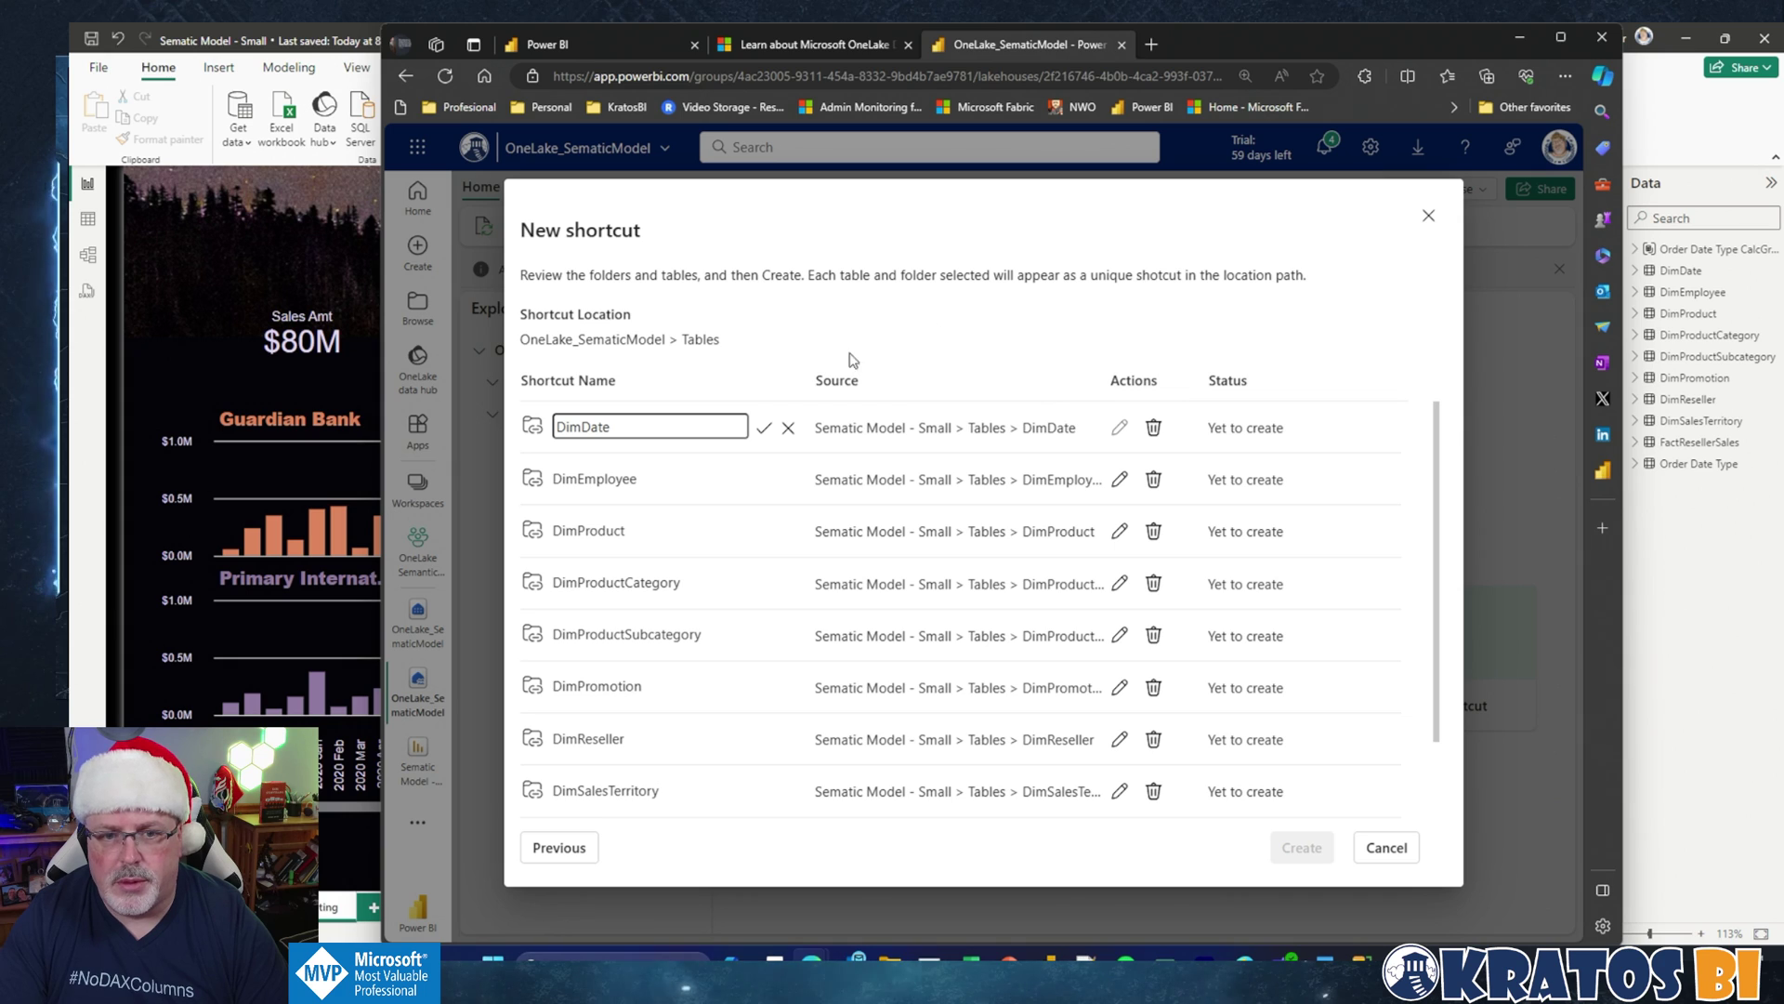
left_click(764, 428)
left_click(1302, 846)
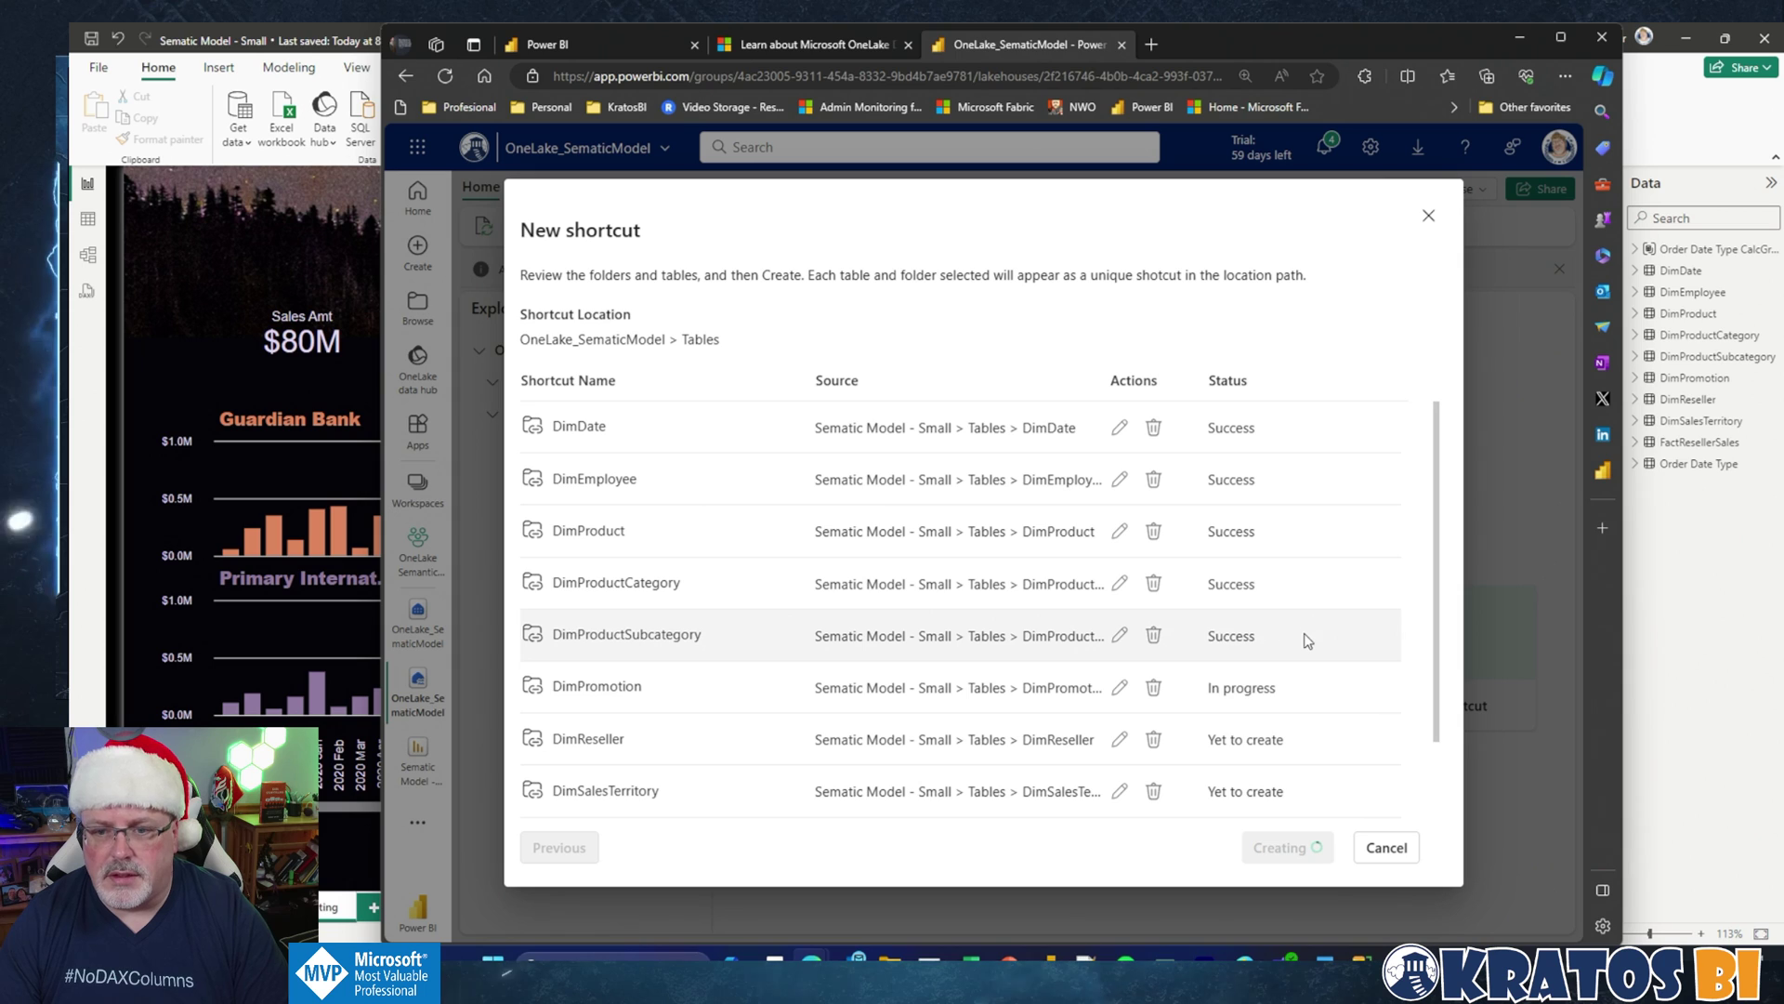
scroll(1309, 746, "down", 1)
scroll(1316, 734, "down", 1)
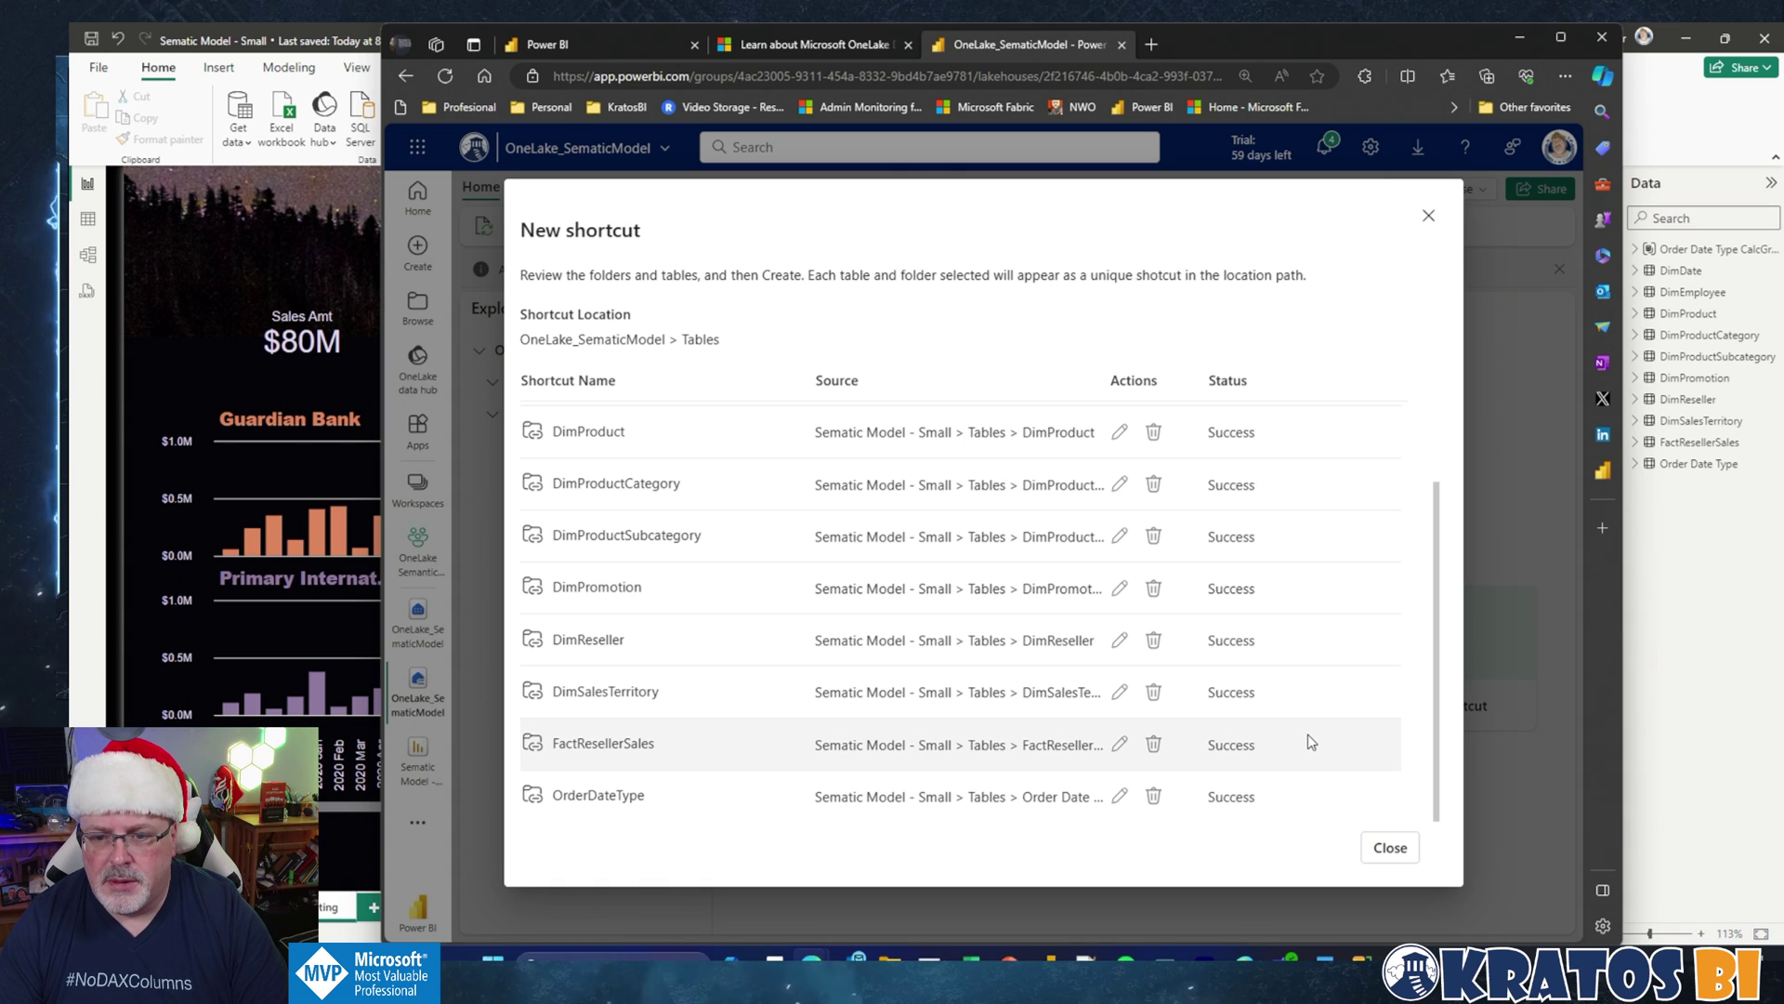
left_click(1388, 850)
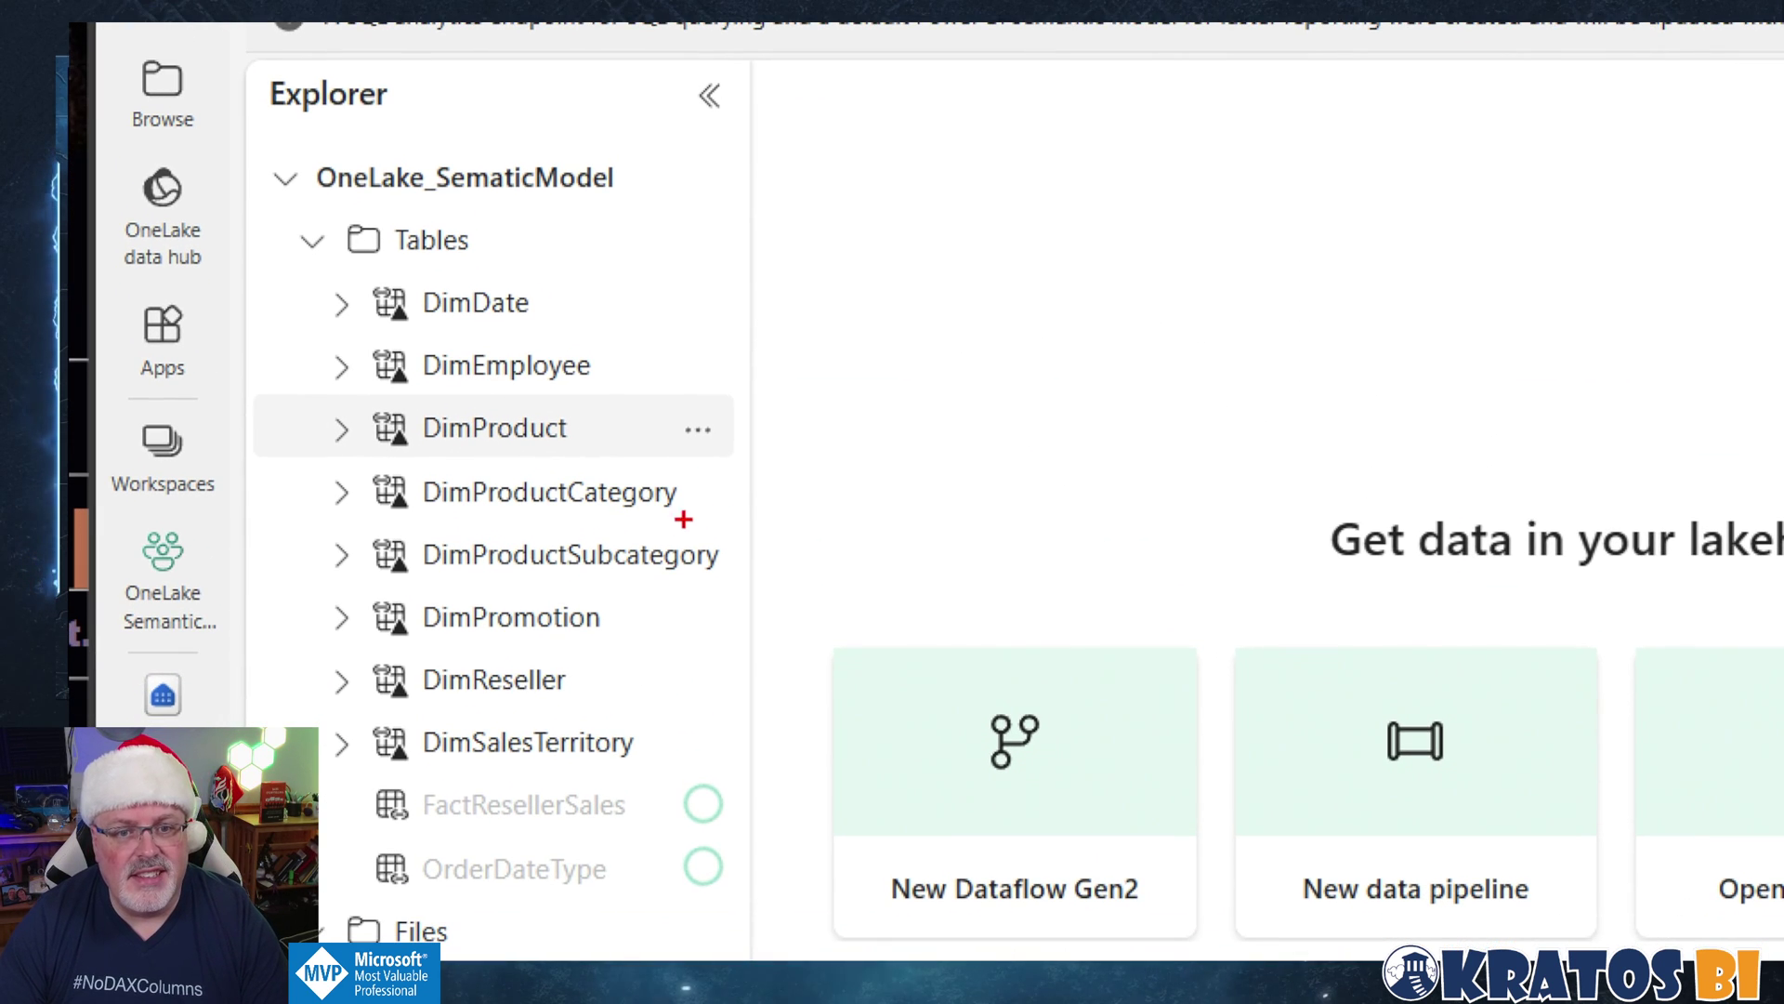
mouse_move(1026, 458)
left_mouse_down()
mouse_move(841, 485)
mouse_move(882, 435)
mouse_move(927, 555)
left_mouse_up()
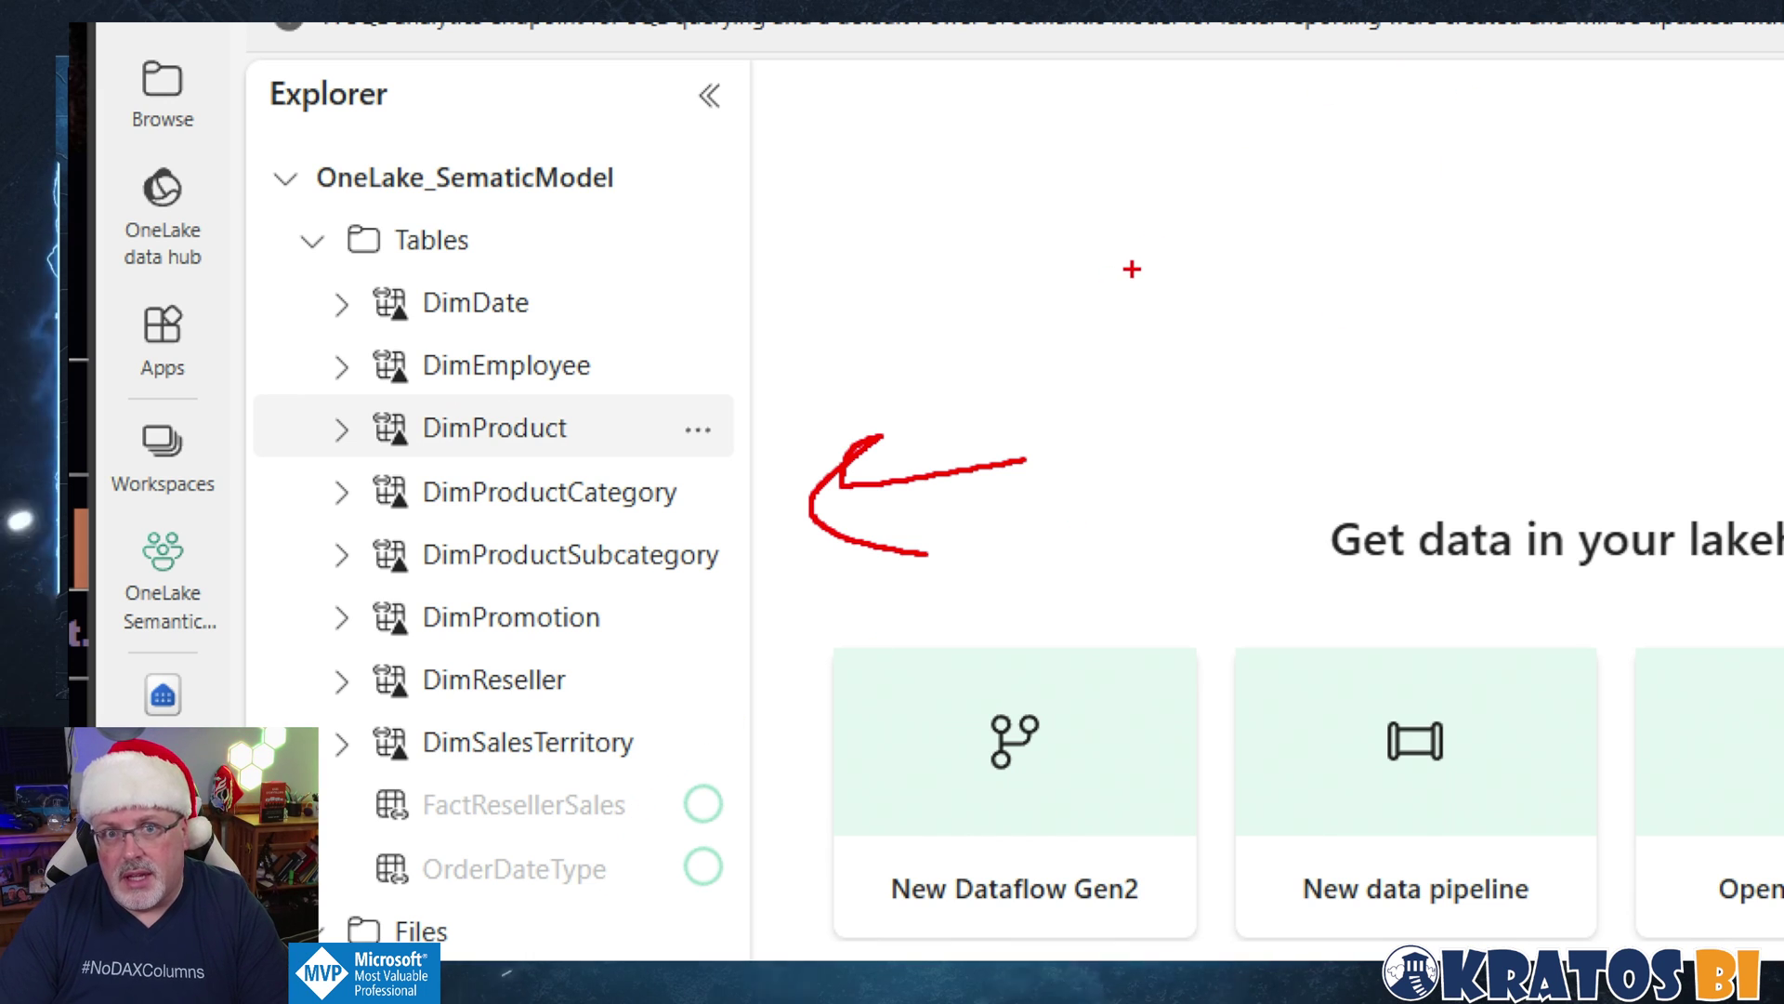
key("Escape")
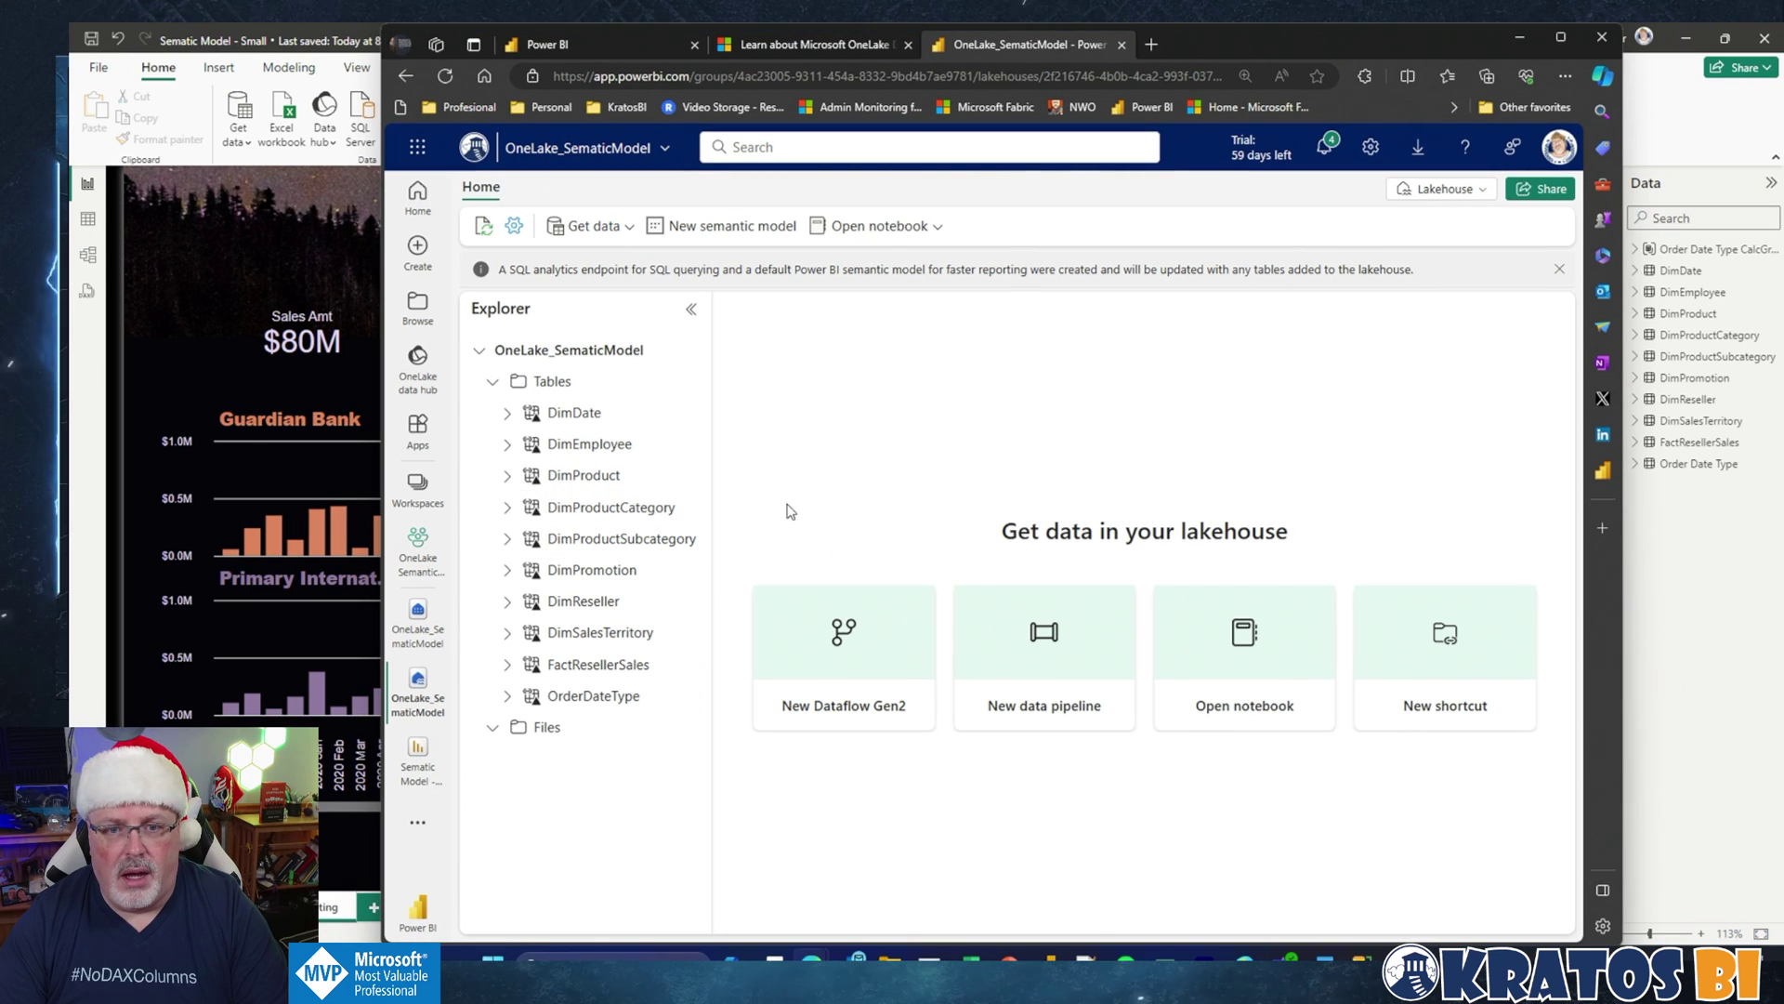
Step: Load DimProductCategory into a new notebook and run its spark.sql query, returning Bikes, Components, Clothing, Accessories
left_click(692, 508)
mouse_move(744, 548)
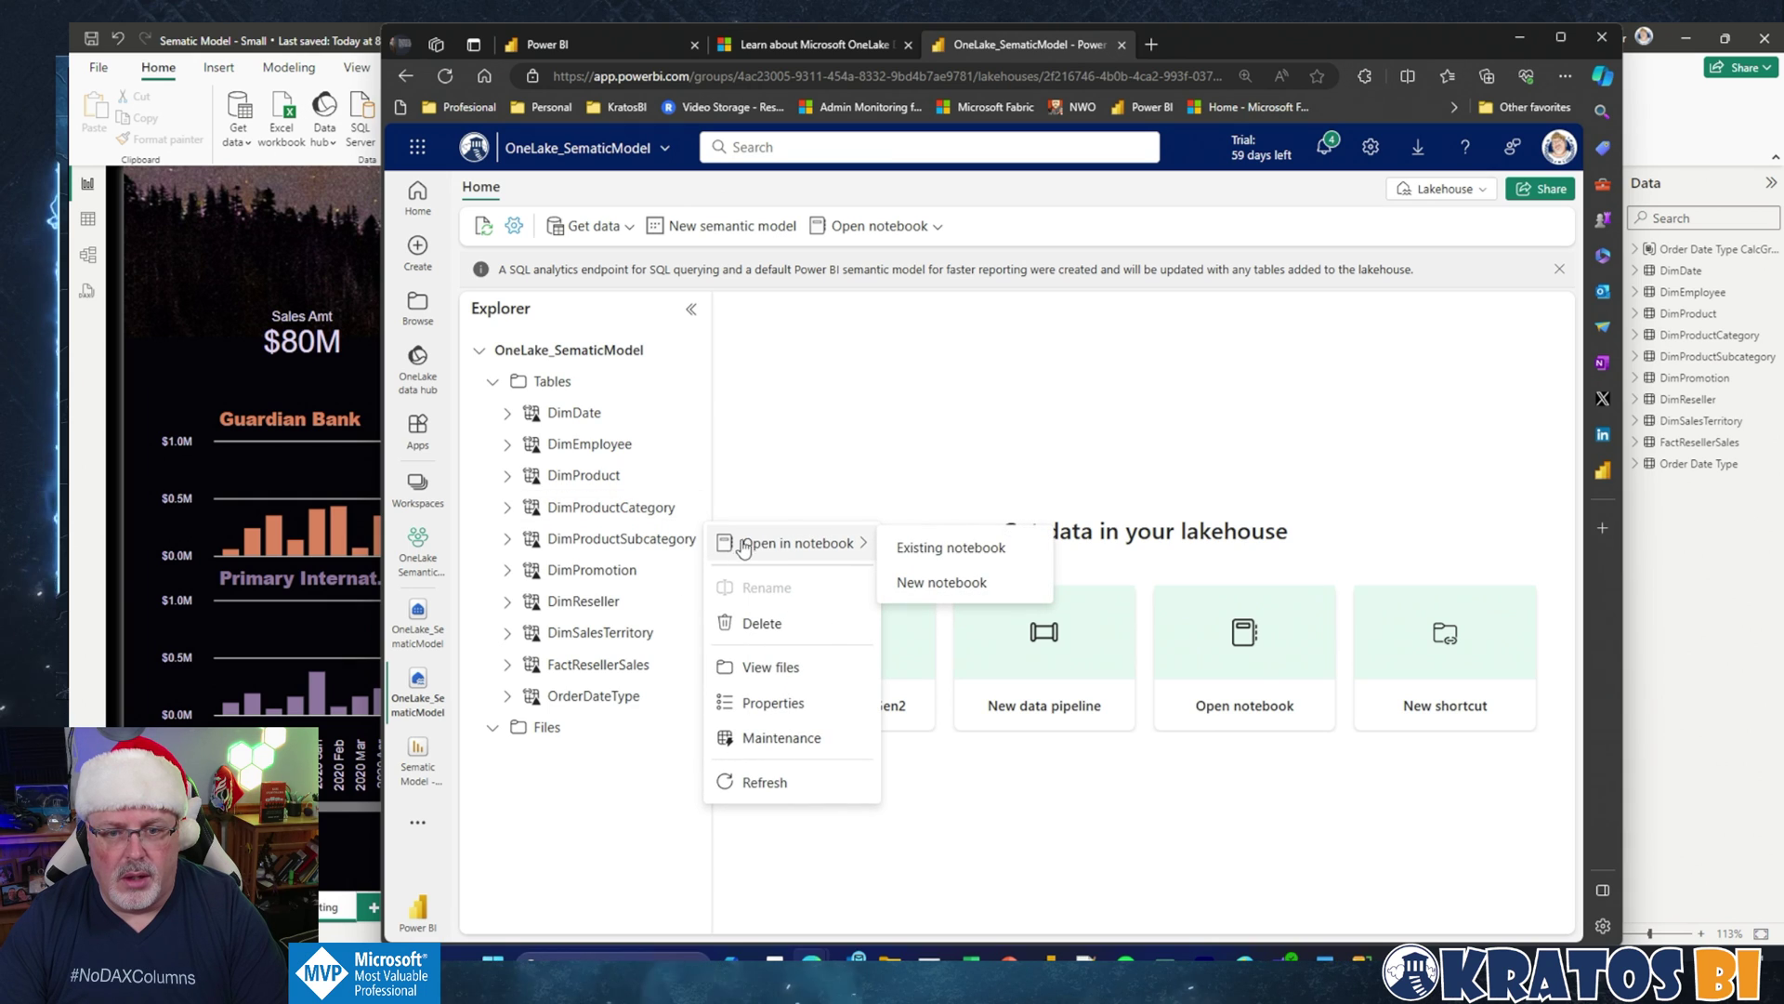
left_click(920, 593)
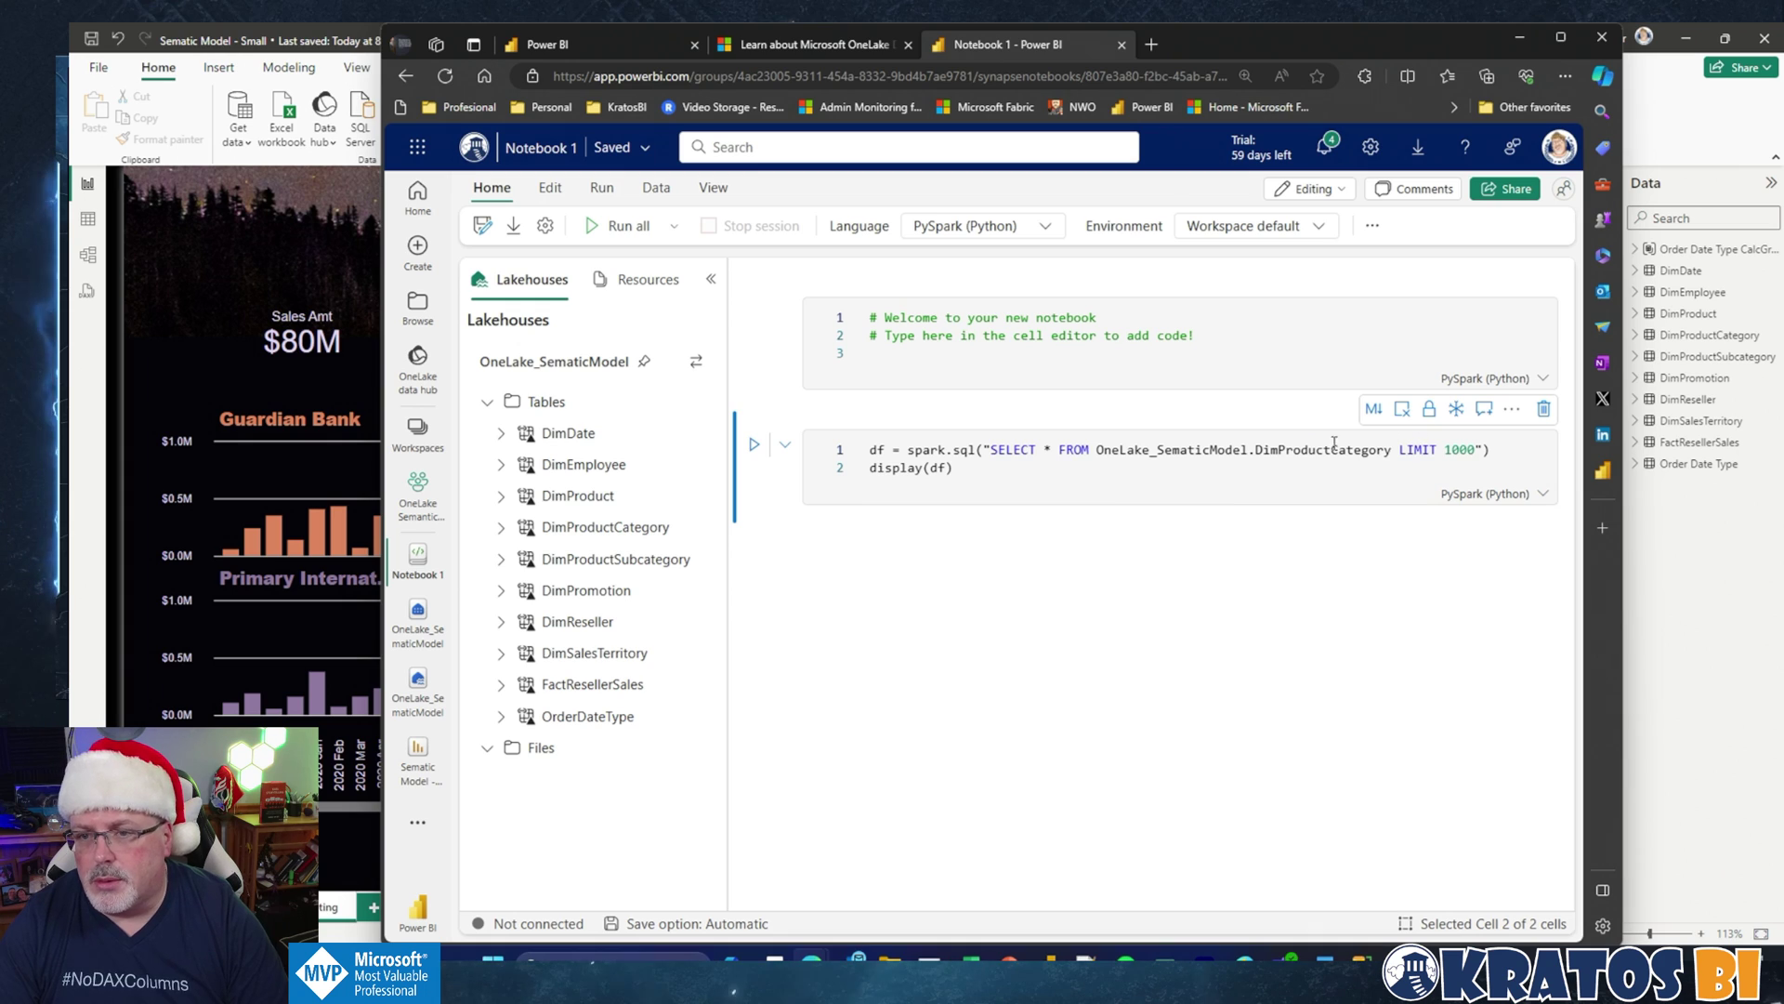
left_click(753, 446)
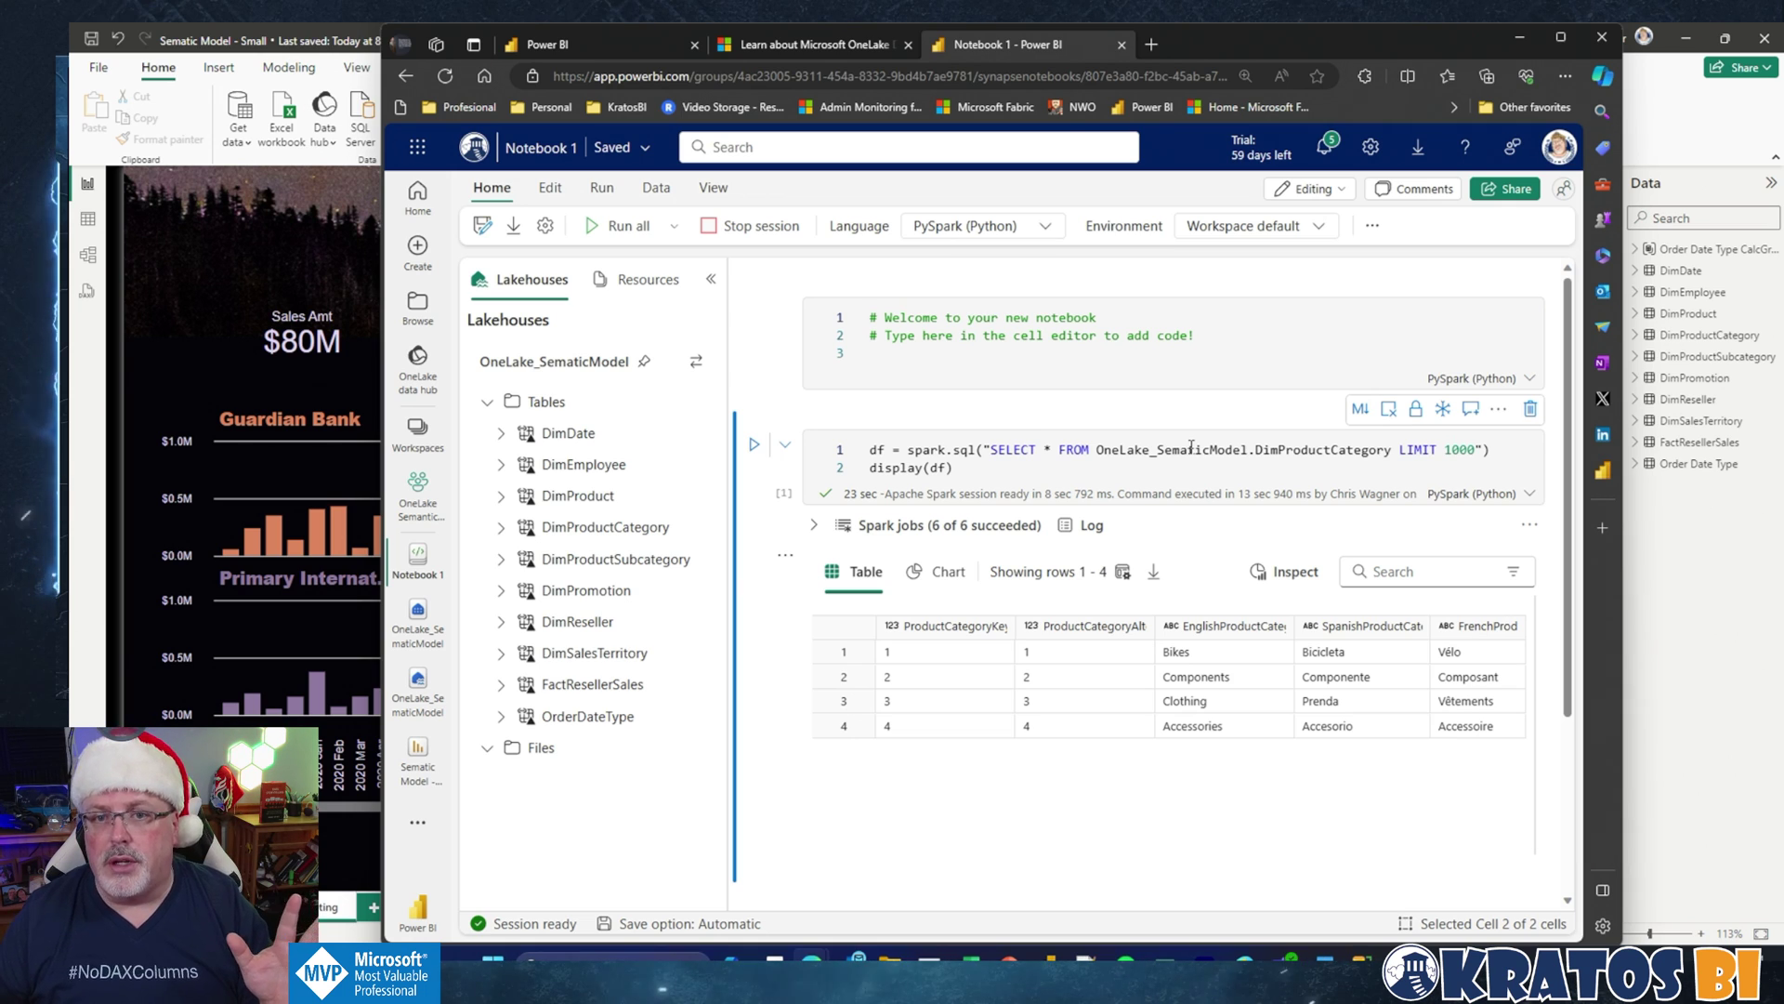
Step: Show the OneLake integration page's Considerations and limitations, noting shortcut tables can't be queried via SQL endpoint
left_click(834, 51)
scroll(962, 549, "down", 15)
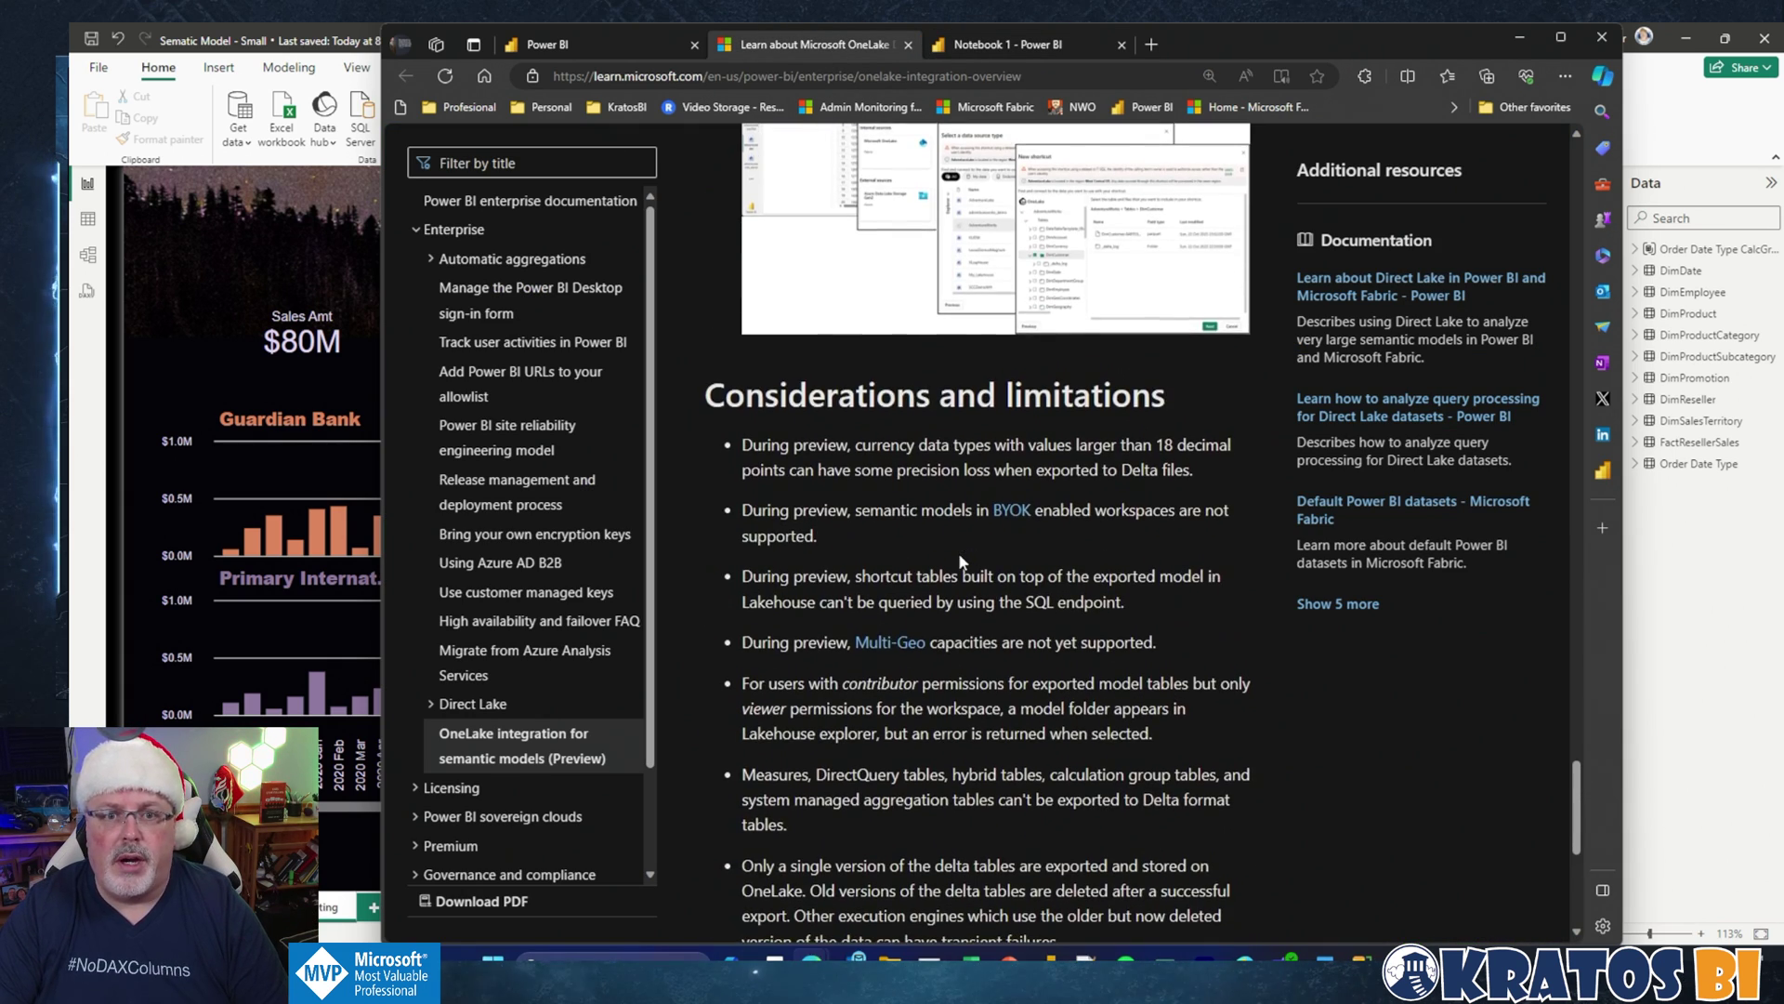
scroll(959, 556, "down", 3)
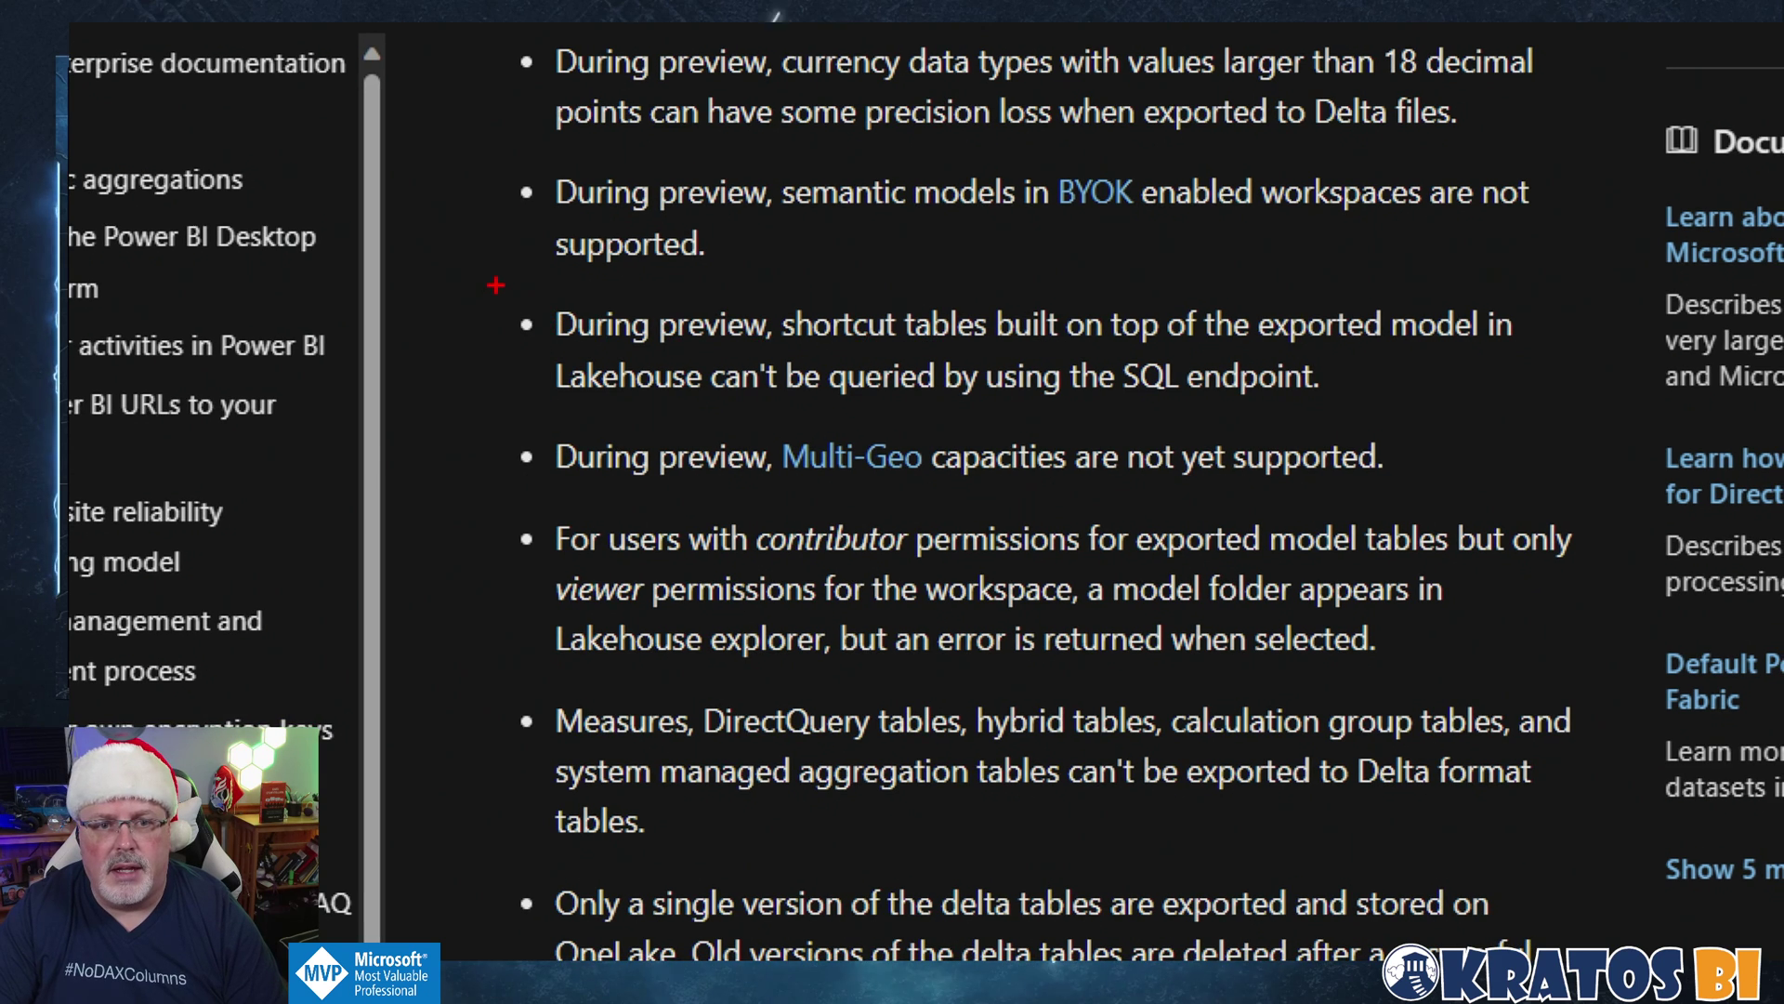
left_click_drag(496, 285, 1617, 437)
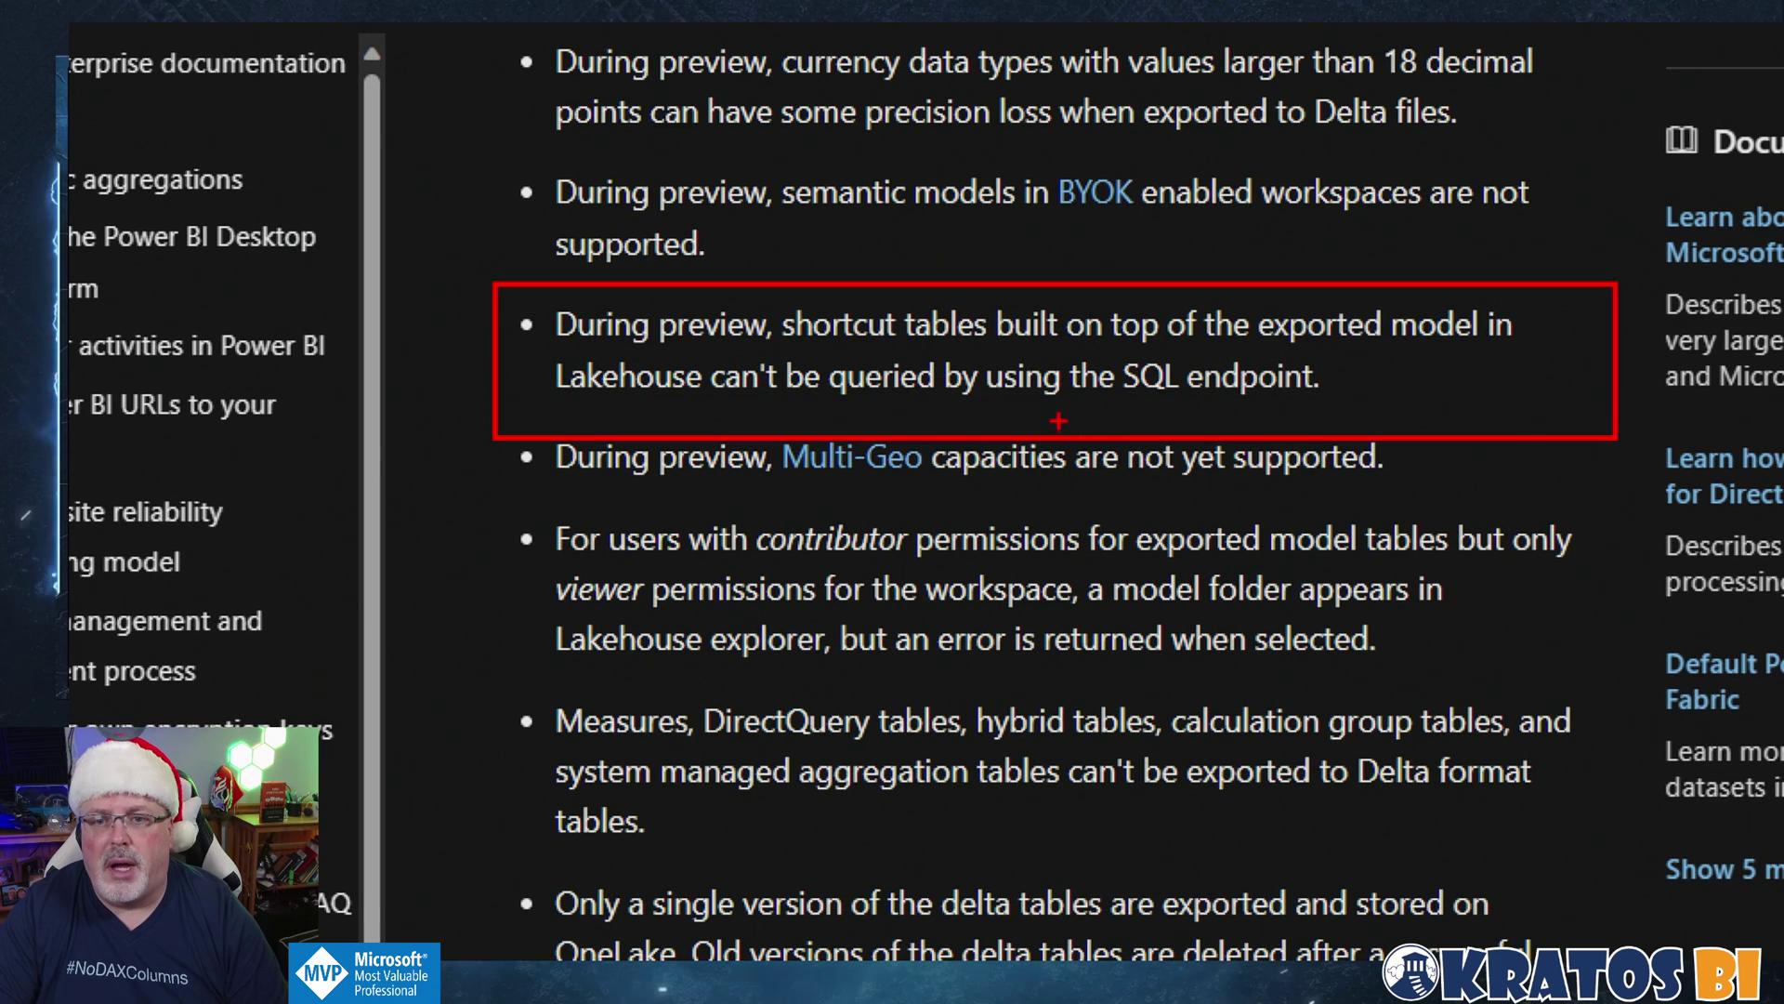